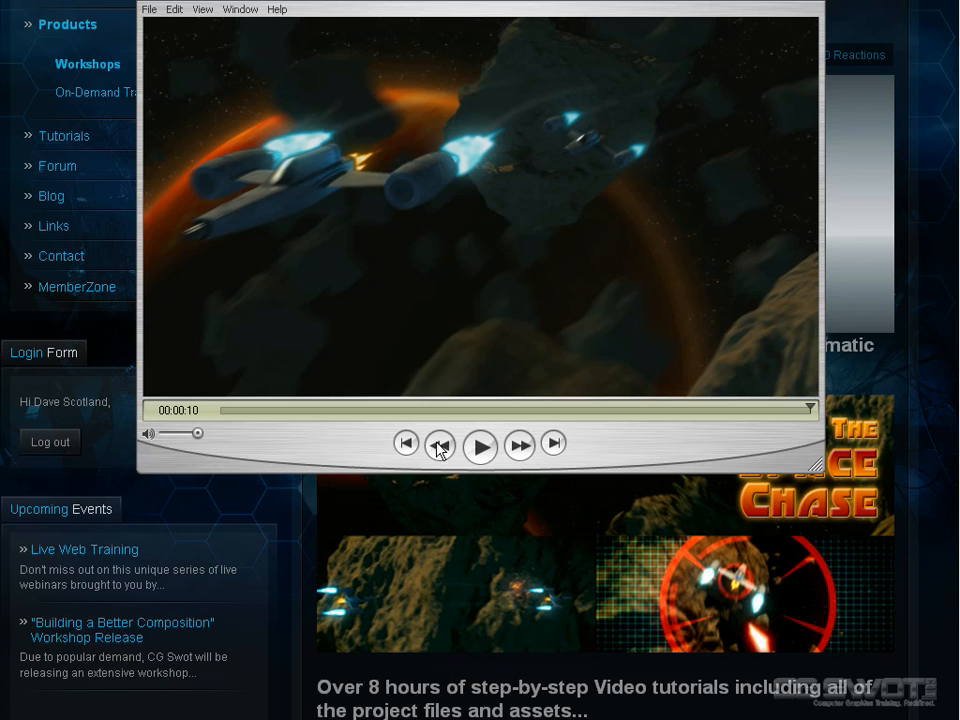
Play the space chase animation clip and close the media player
click(481, 447)
click(484, 450)
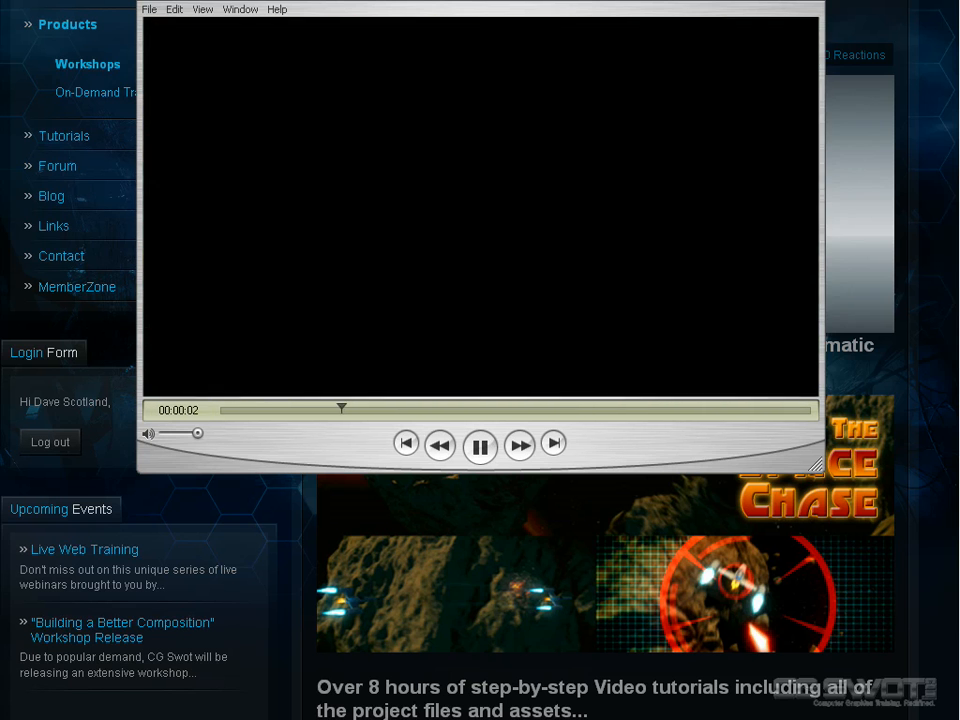
click(812, 1)
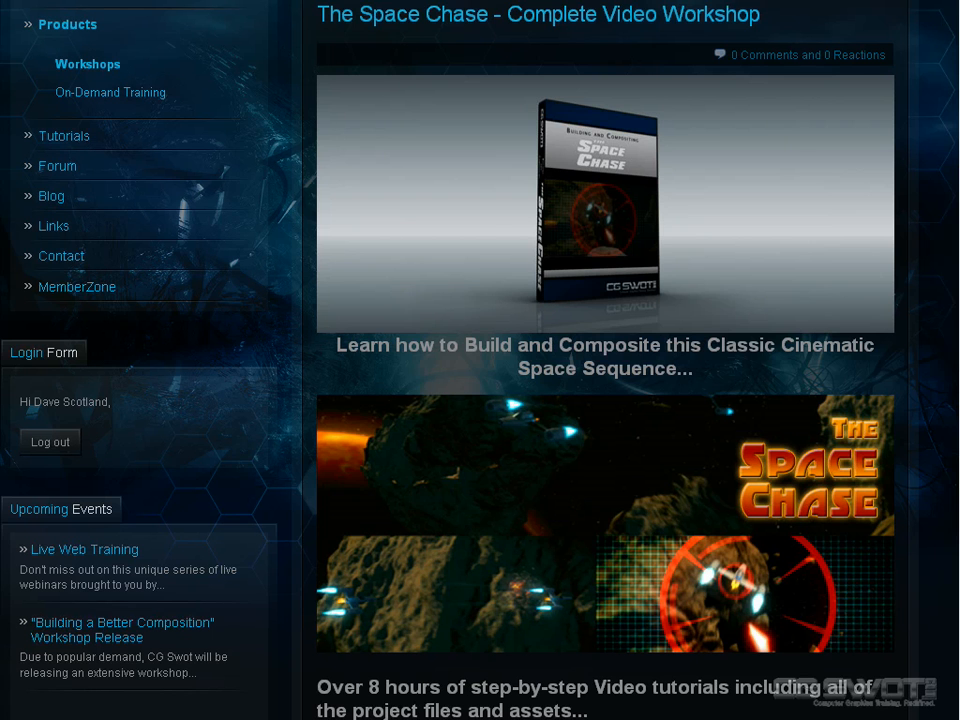
Review the Space Chase workshop page's description, topic lists and pricing section
scroll(870, 265, down, 5)
scroll(605, 400, down, 3)
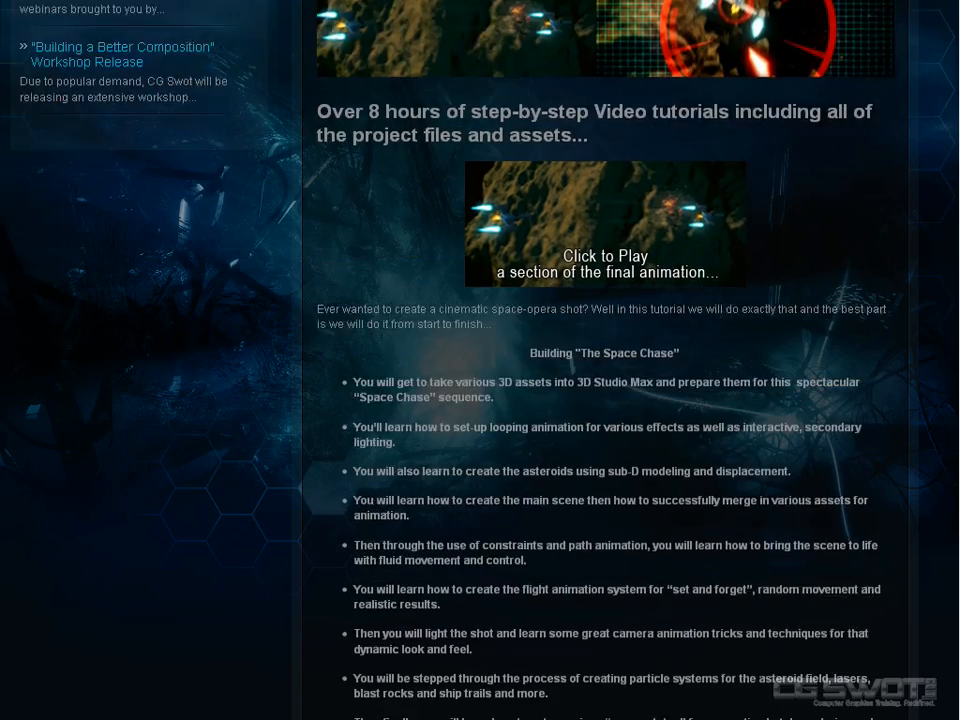
scroll(605, 400, down, 5)
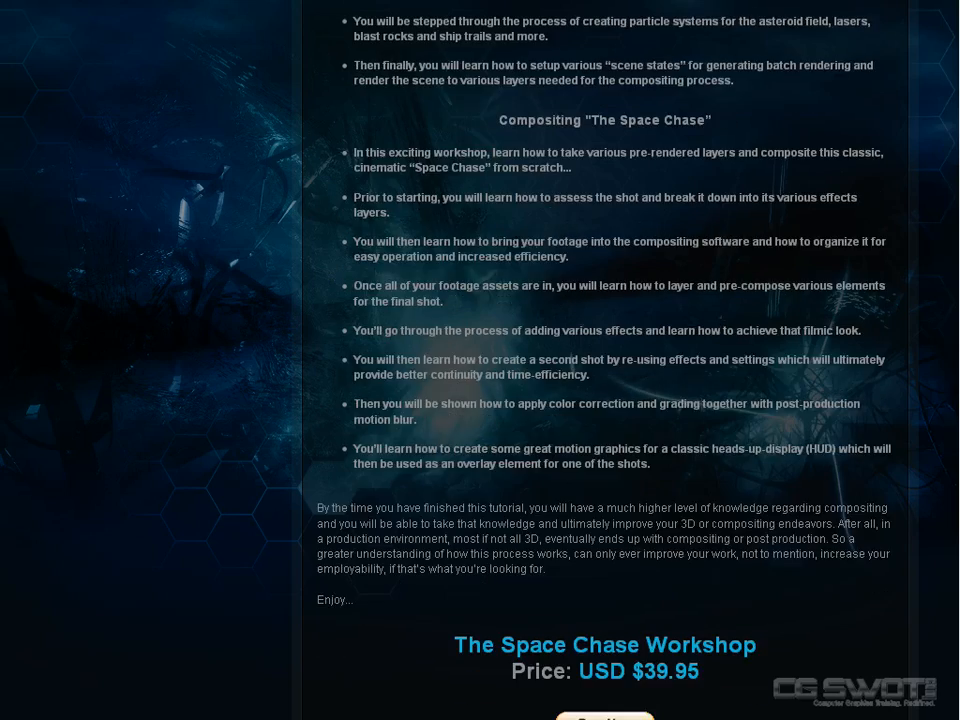
scroll(605, 400, up, 3)
scroll(605, 400, up, 10)
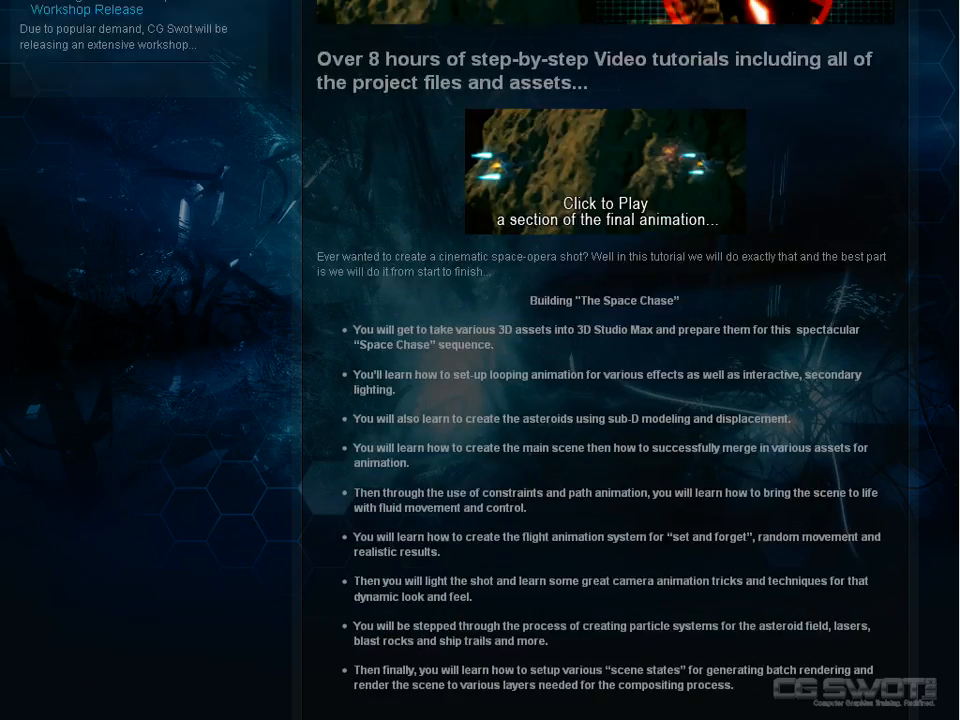
scroll(605, 400, up, 3)
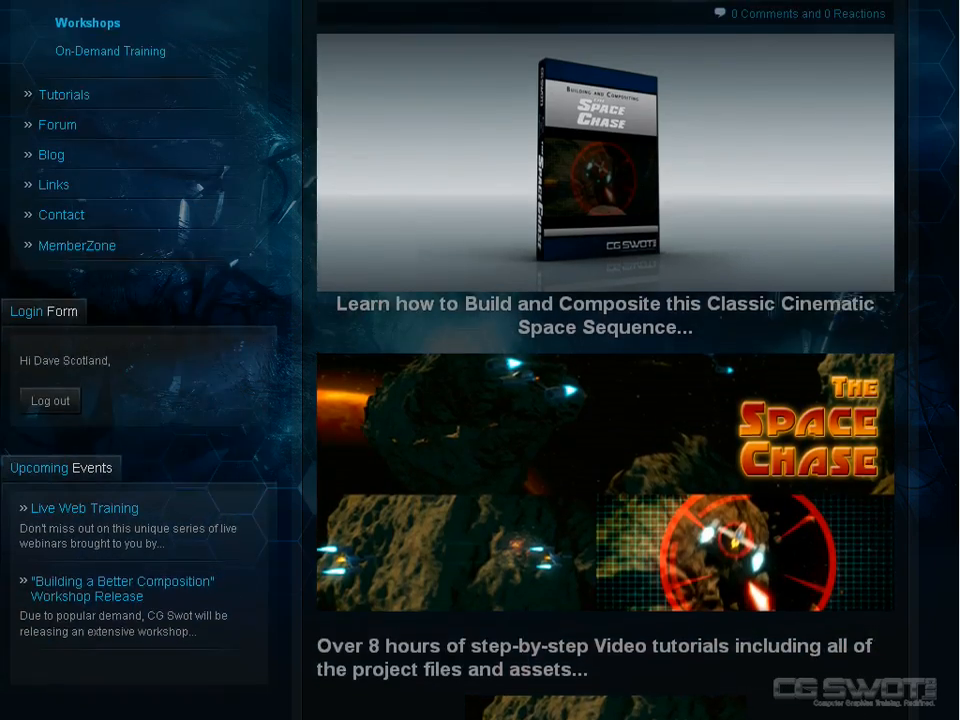
scroll(605, 400, down, 1)
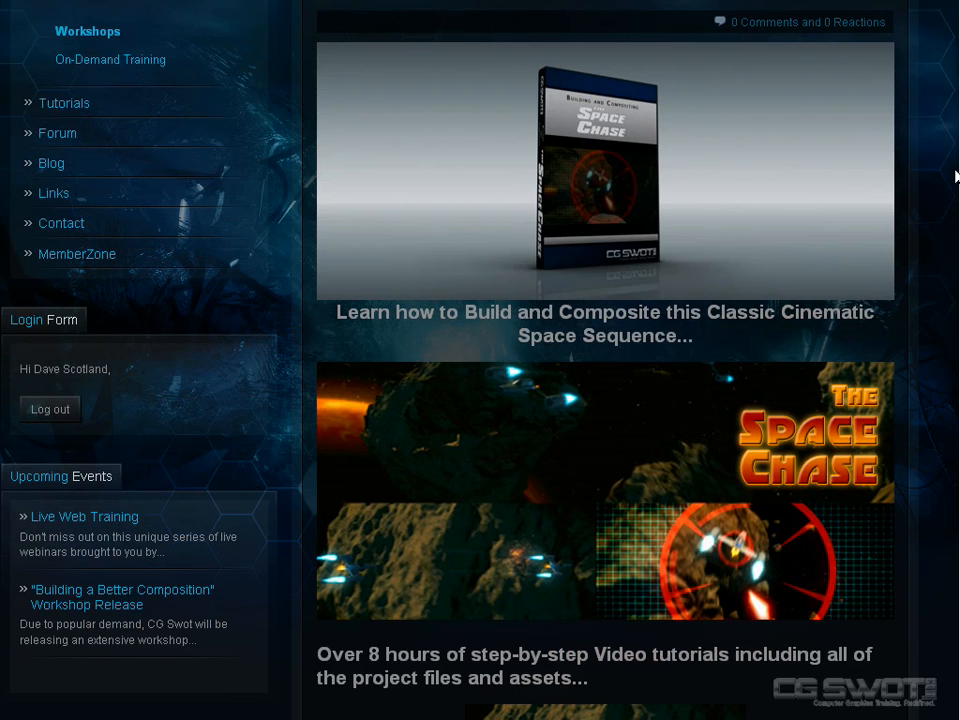
scroll(605, 400, up, 1)
scroll(605, 400, down, 1)
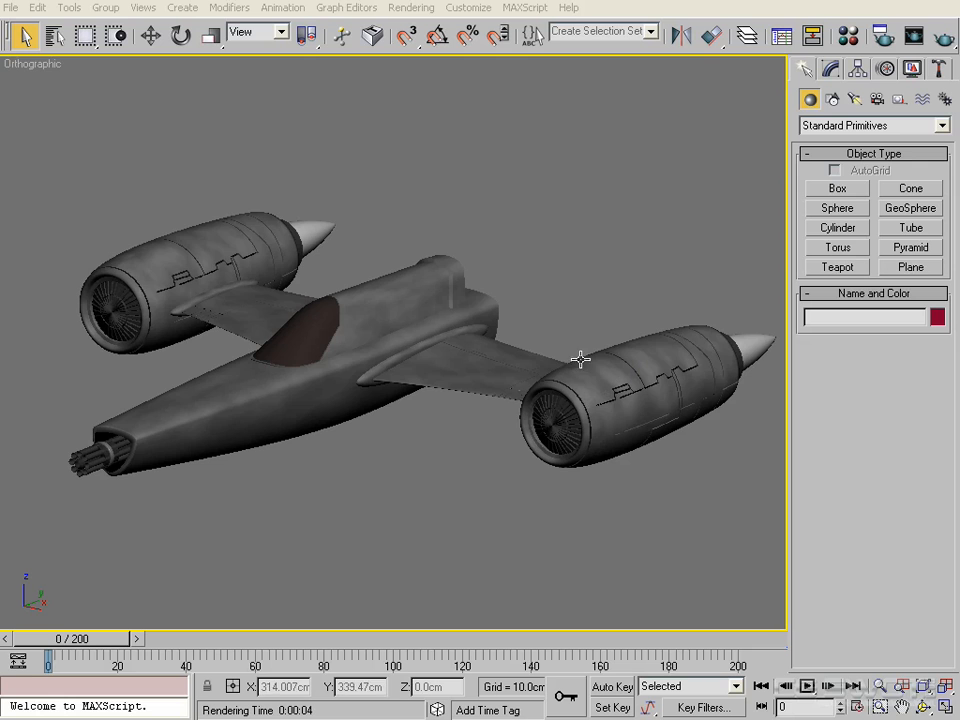
Examine the spaceship model from several angles in 3ds Max and check its rendered frame
click(503, 318)
scroll(503, 357, down, 1)
scroll(507, 352, up, 1)
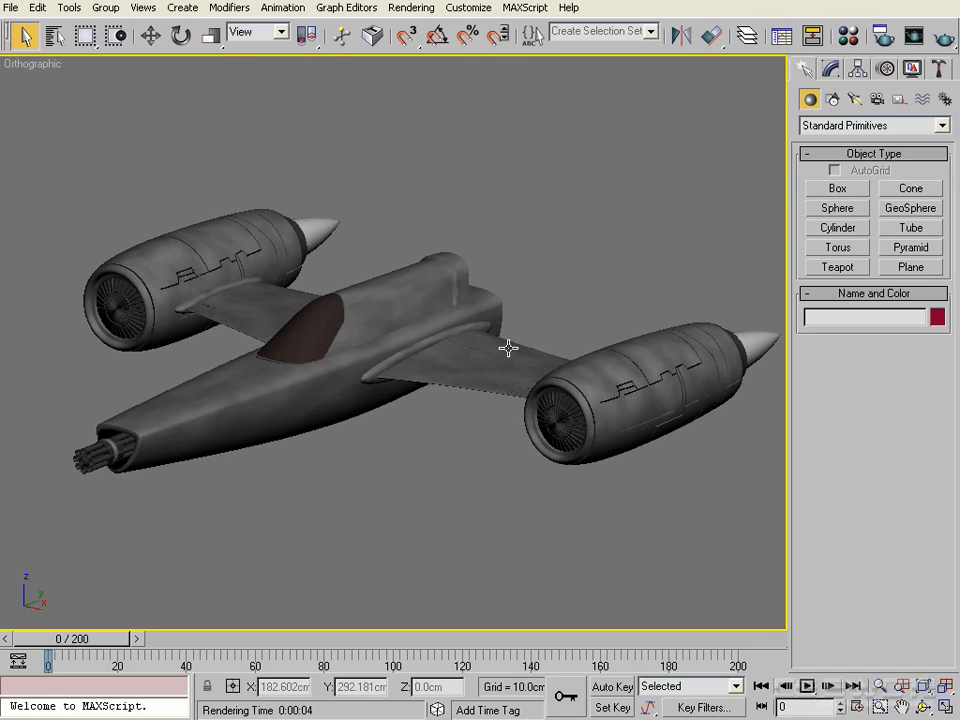
scroll(507, 347, down, 1)
scroll(487, 348, up, 1)
middle_drag(487, 349, 456, 324)
scroll(463, 348, down, 1)
scroll(489, 349, up, 1)
scroll(508, 347, up, 2)
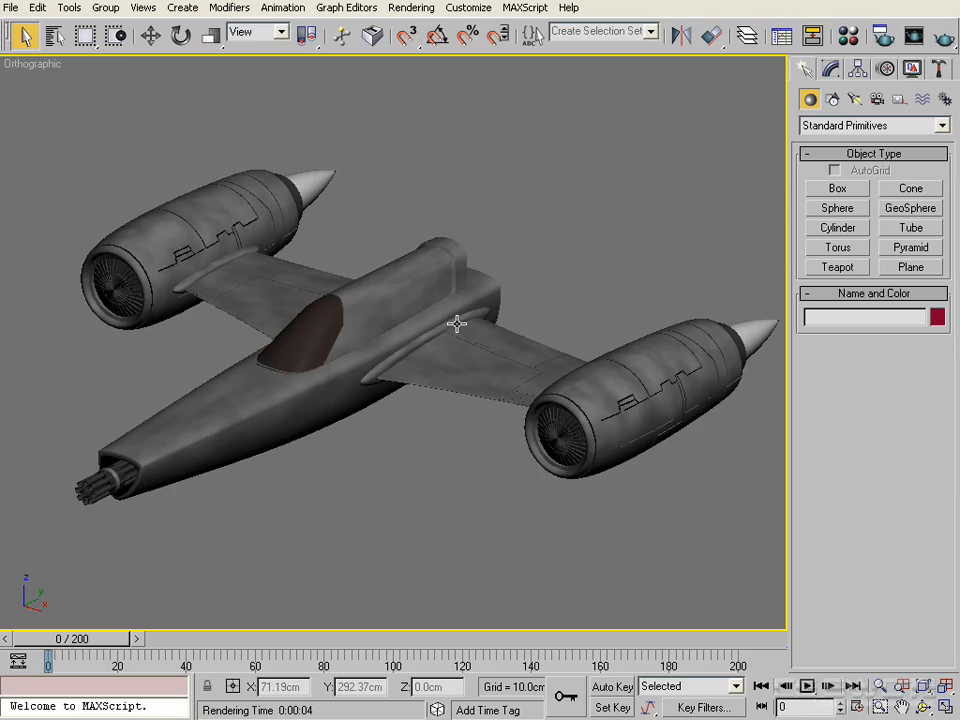
scroll(500, 330, down, 1)
scroll(510, 330, up, 2)
alt+middle_drag(521, 333, 493, 300)
scroll(489, 311, down, 1)
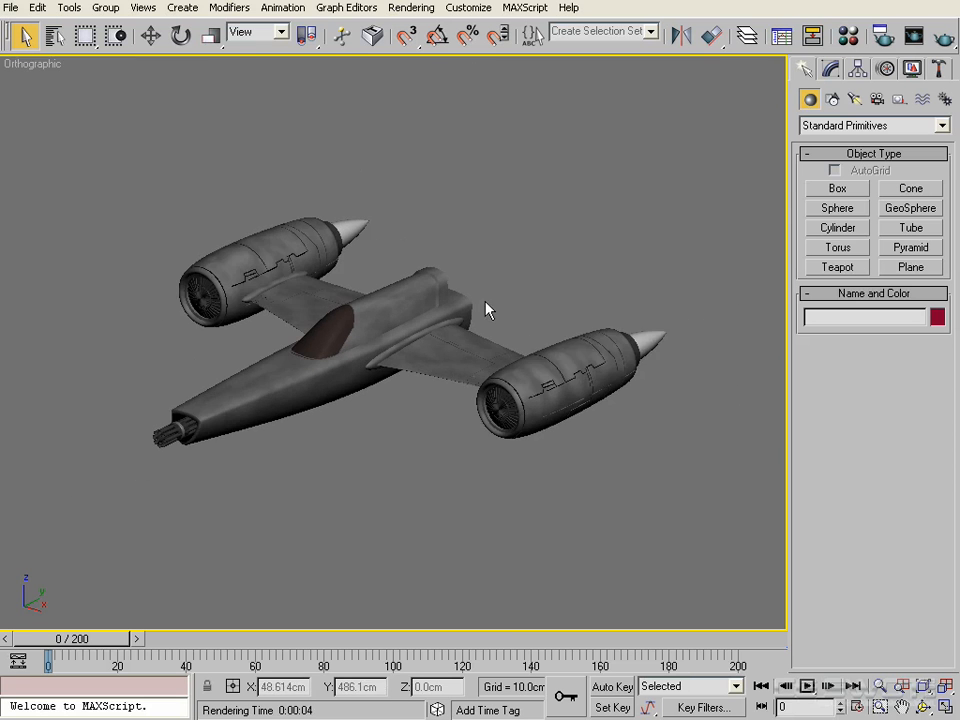
scroll(489, 311, up, 1)
alt+middle_drag(550, 317, 600, 250)
click(913, 36)
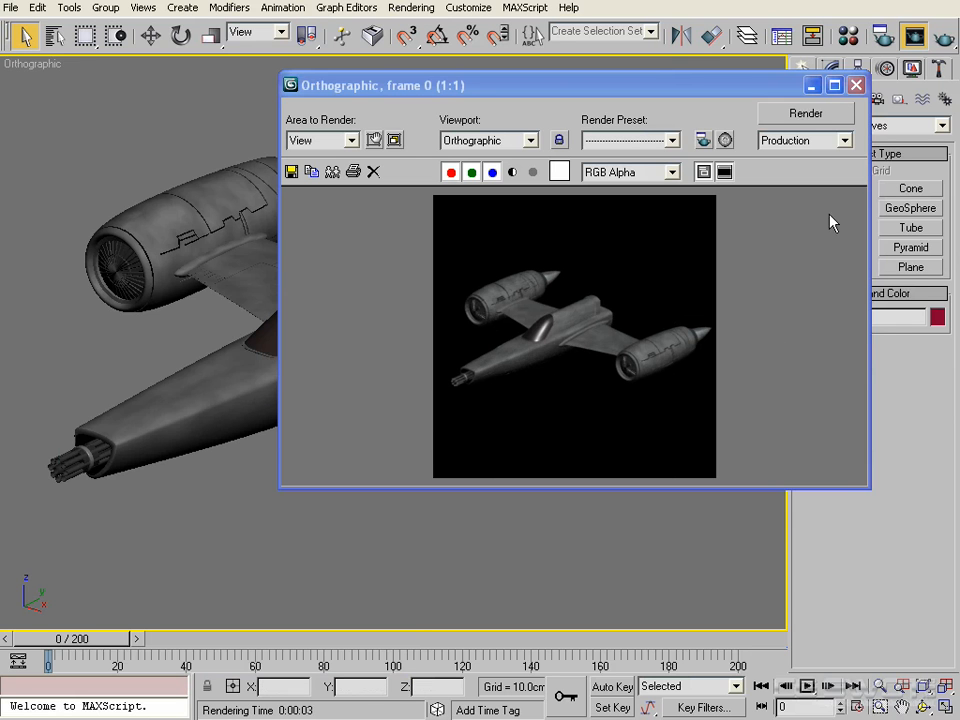
click(857, 86)
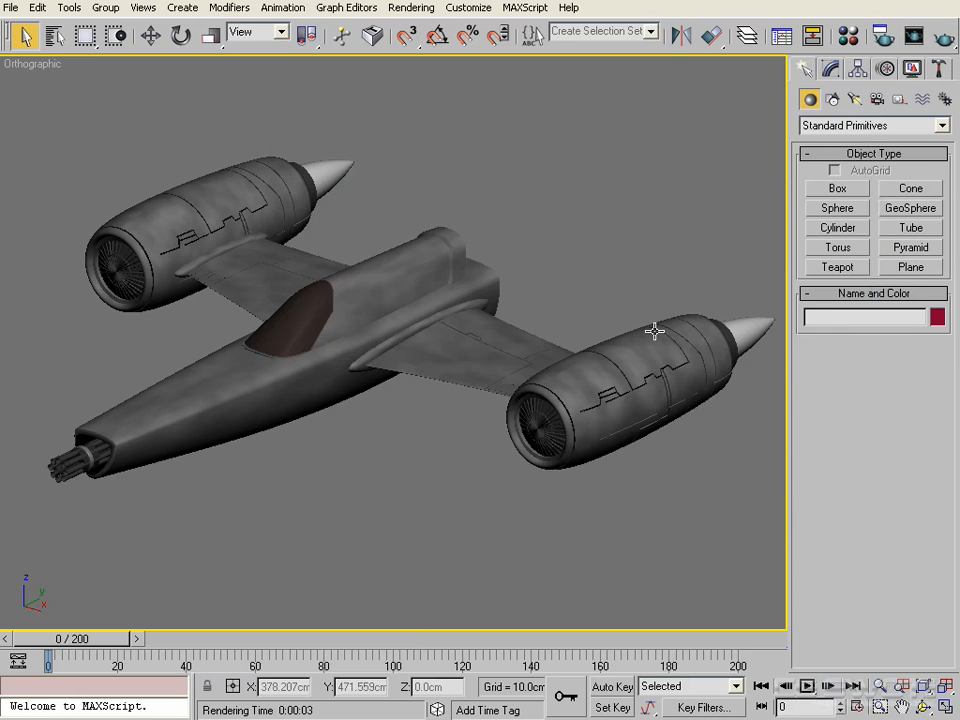
Switch to the Top view and frame the whole spaceship
alt+middle_drag(654, 330, 572, 424)
key(t)
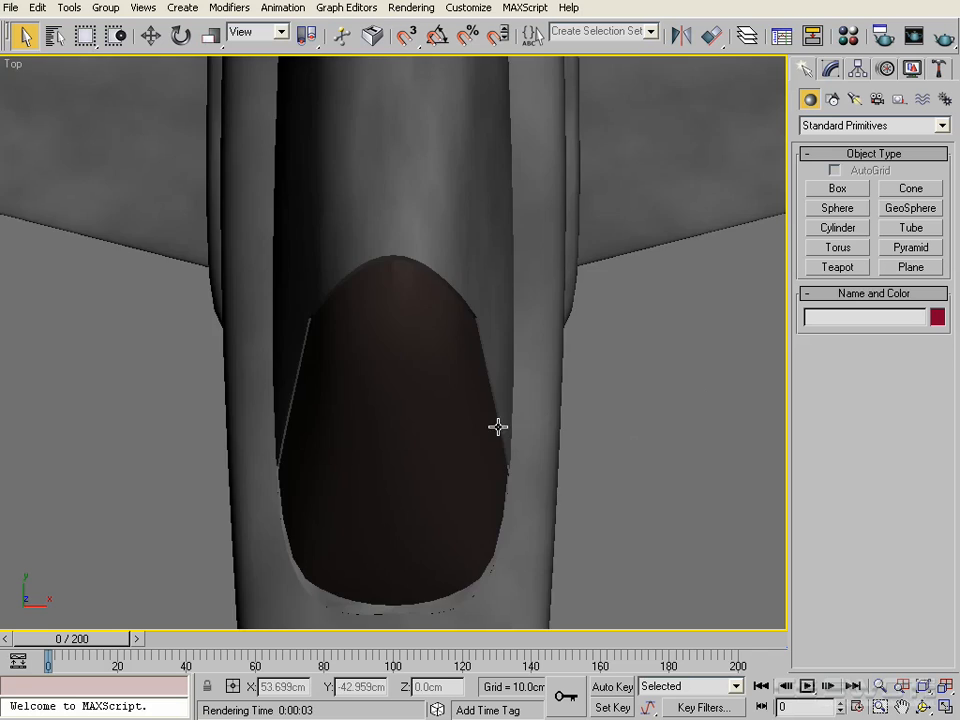
scroll(497, 426, down, 8)
scroll(486, 401, up, 2)
scroll(485, 400, down, 3)
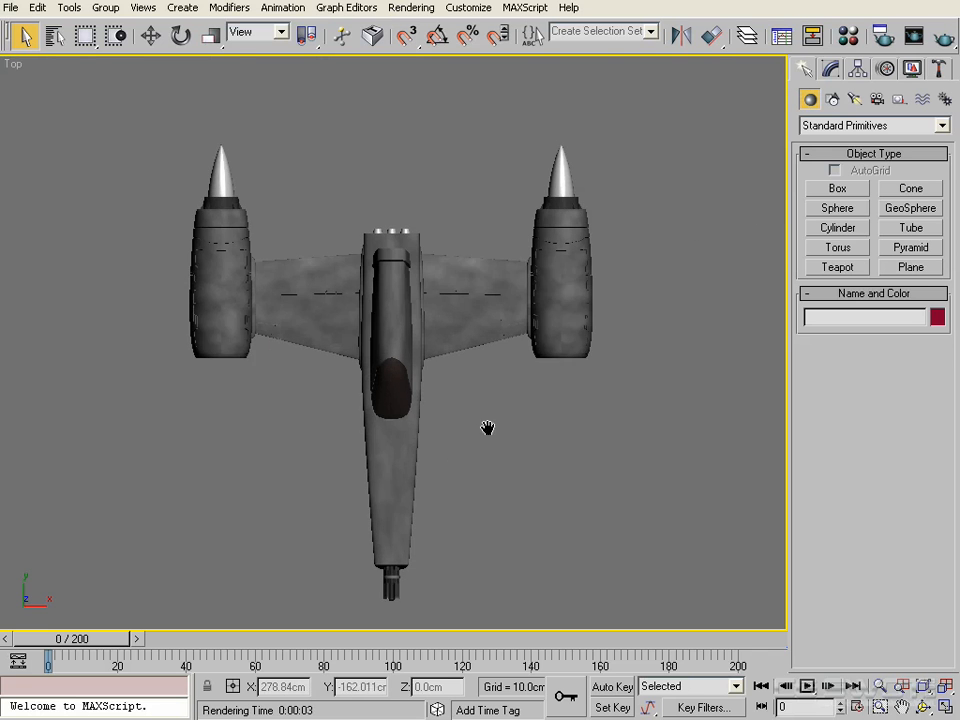
scroll(458, 417, up, 1)
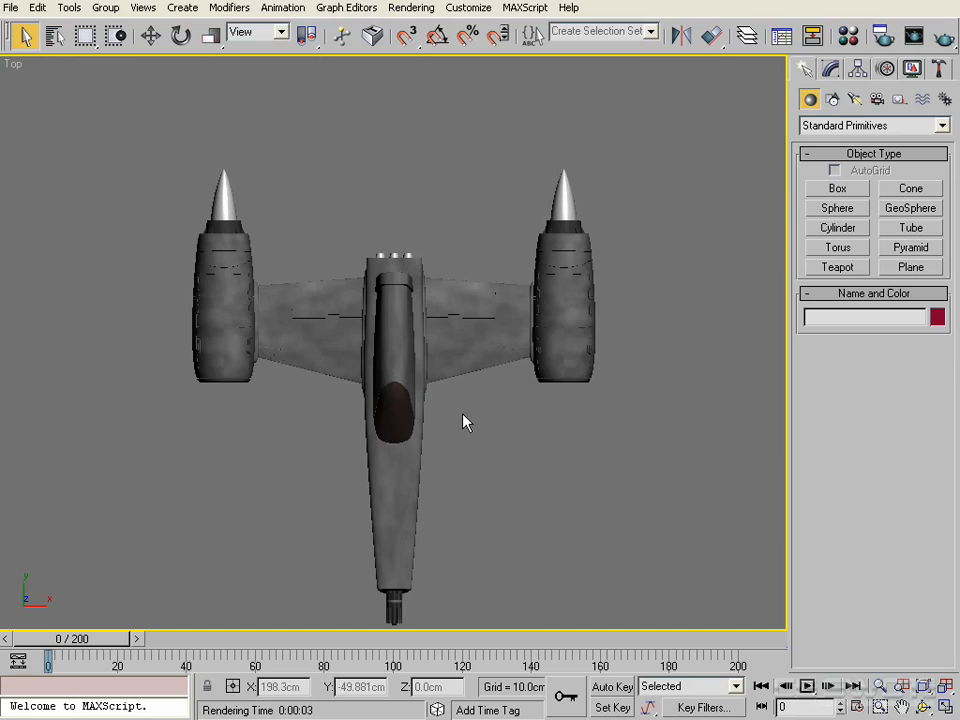
middle_drag(464, 415, 463, 463)
scroll(467, 392, down, 1)
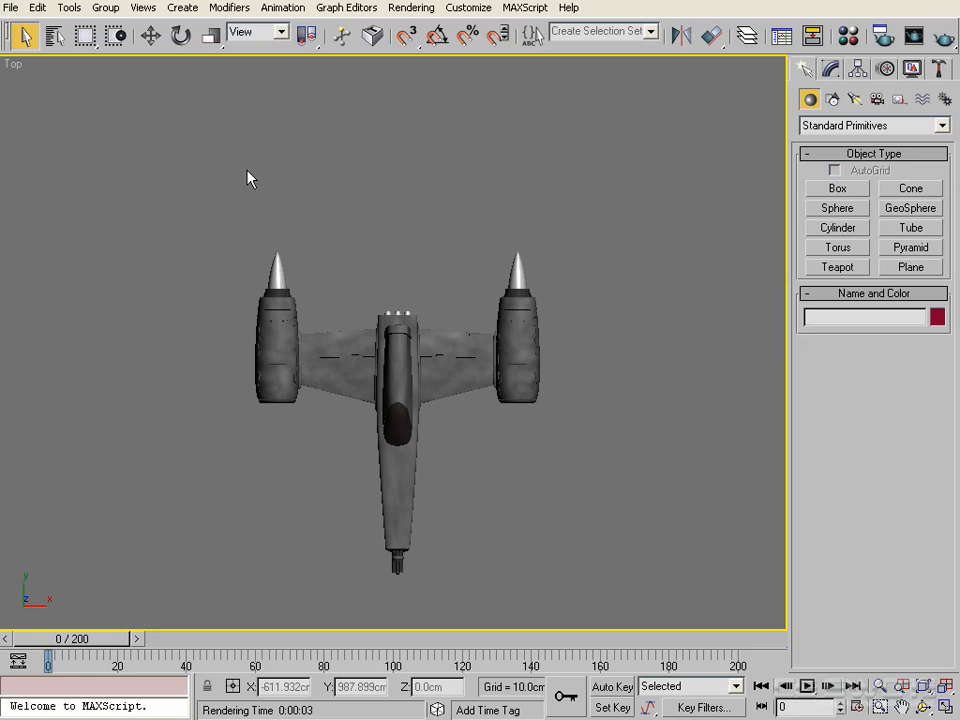
mouse_move(516, 403)
middle_down()
mouse_move(517, 393)
mouse_move(513, 422)
middle_up()
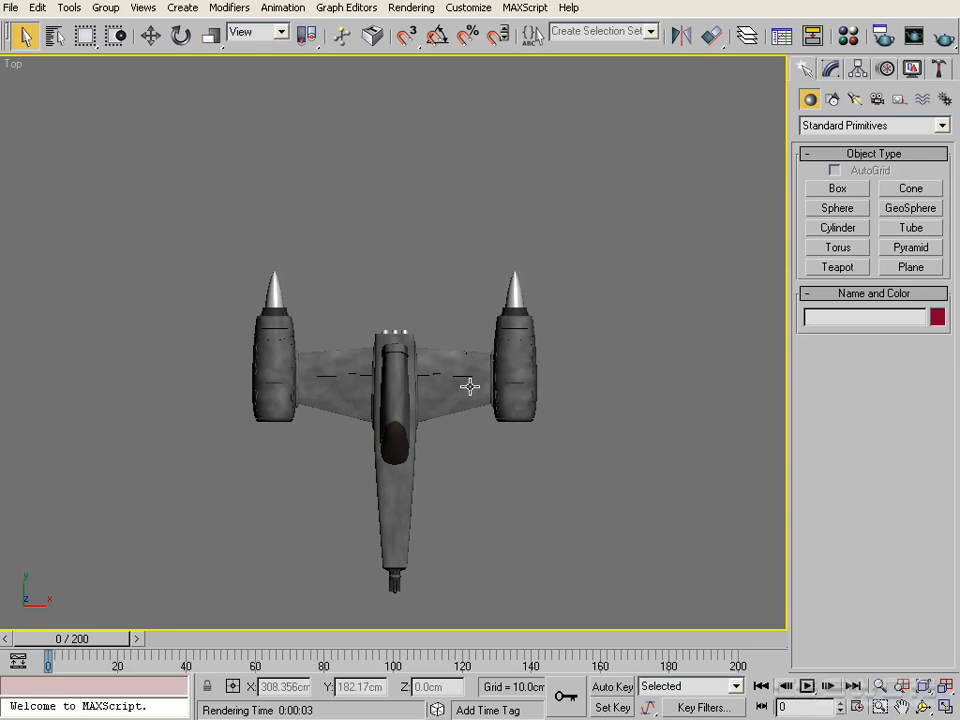
middle_drag(511, 398, 517, 395)
scroll(486, 362, up, 2)
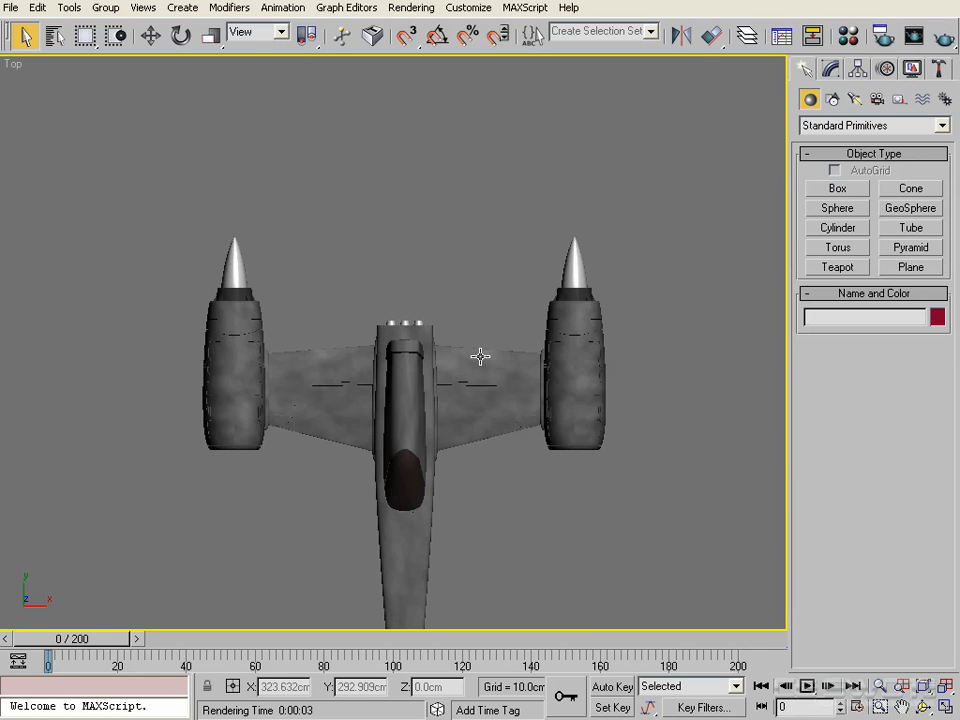
scroll(480, 358, down, 2)
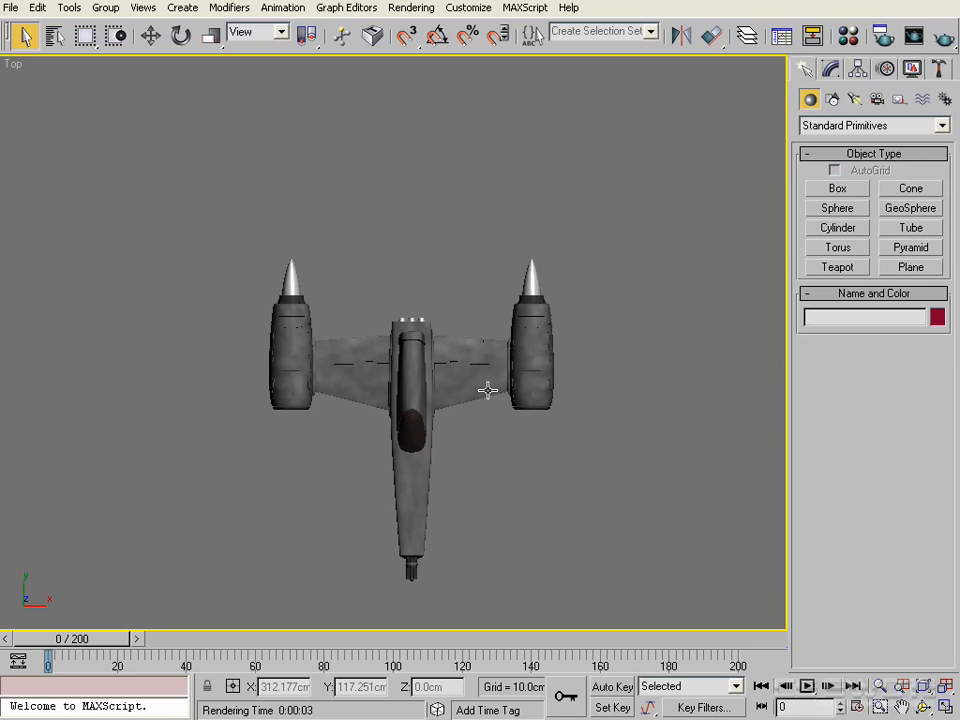
middle_drag(466, 372, 446, 334)
scroll(428, 357, up, 2)
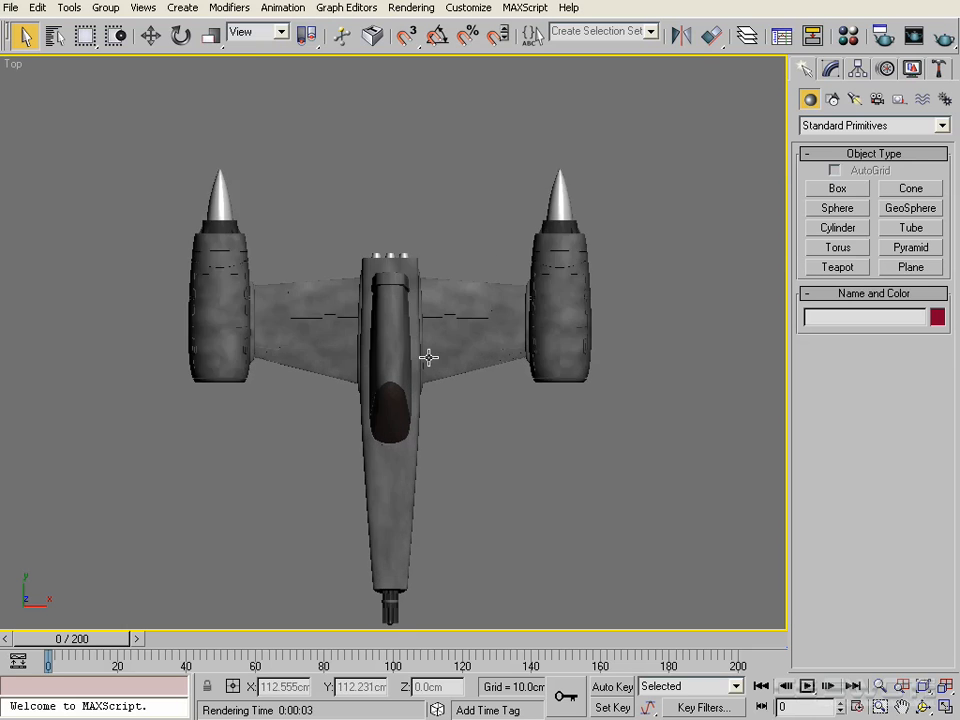
scroll(428, 357, down, 2)
middle_drag(433, 379, 439, 364)
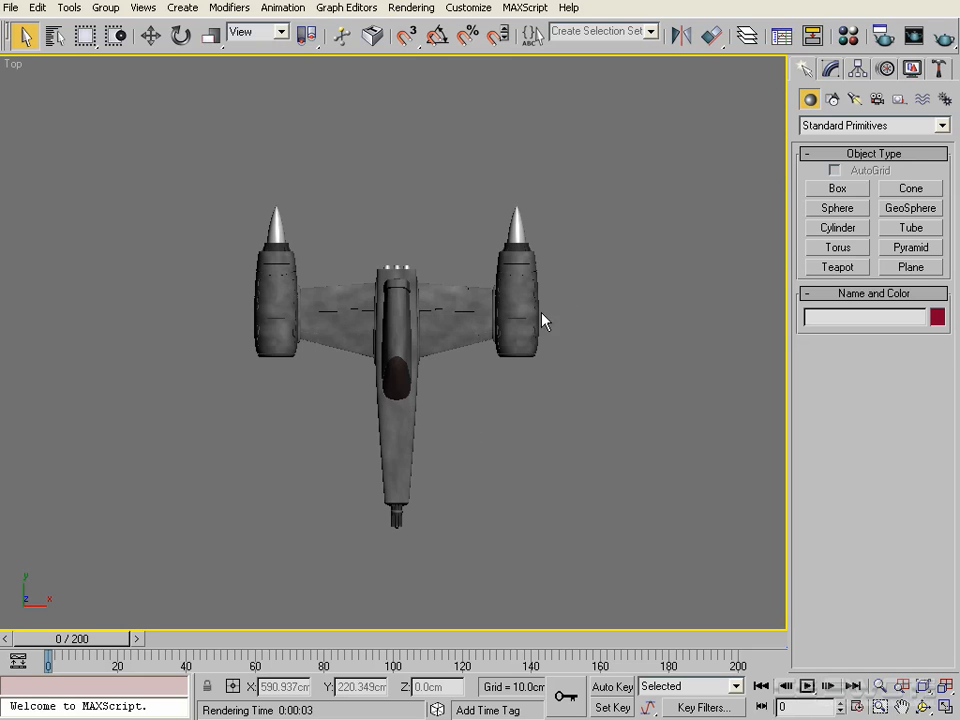
mouse_move(460, 336)
middle_down()
mouse_move(465, 345)
mouse_move(457, 335)
mouse_move(469, 334)
middle_up()
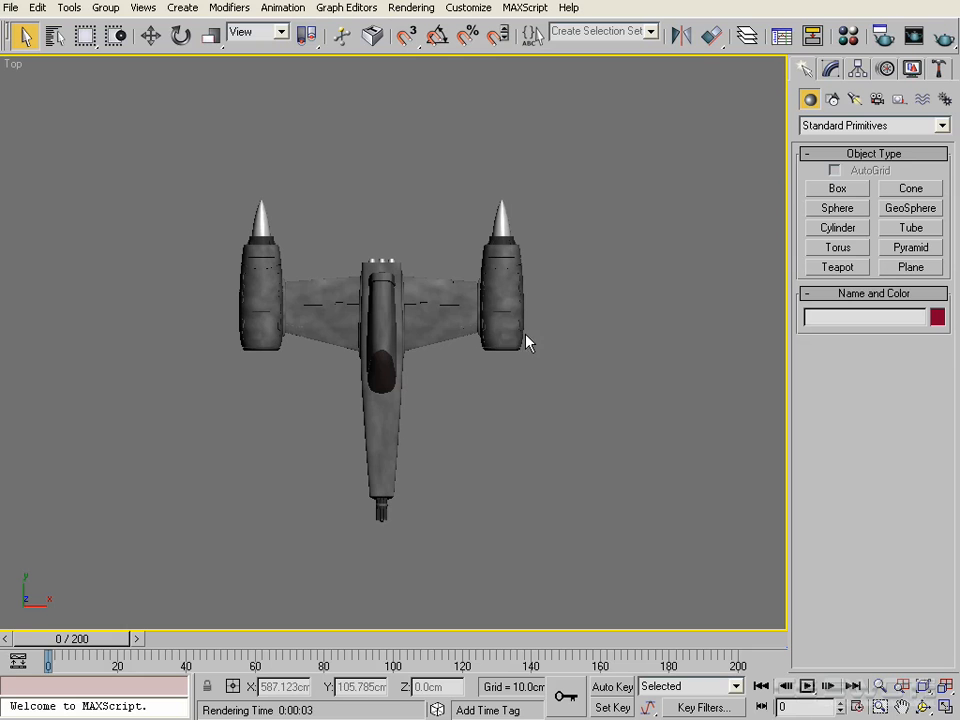
middle_drag(558, 358, 543, 420)
scroll(548, 396, down, 2)
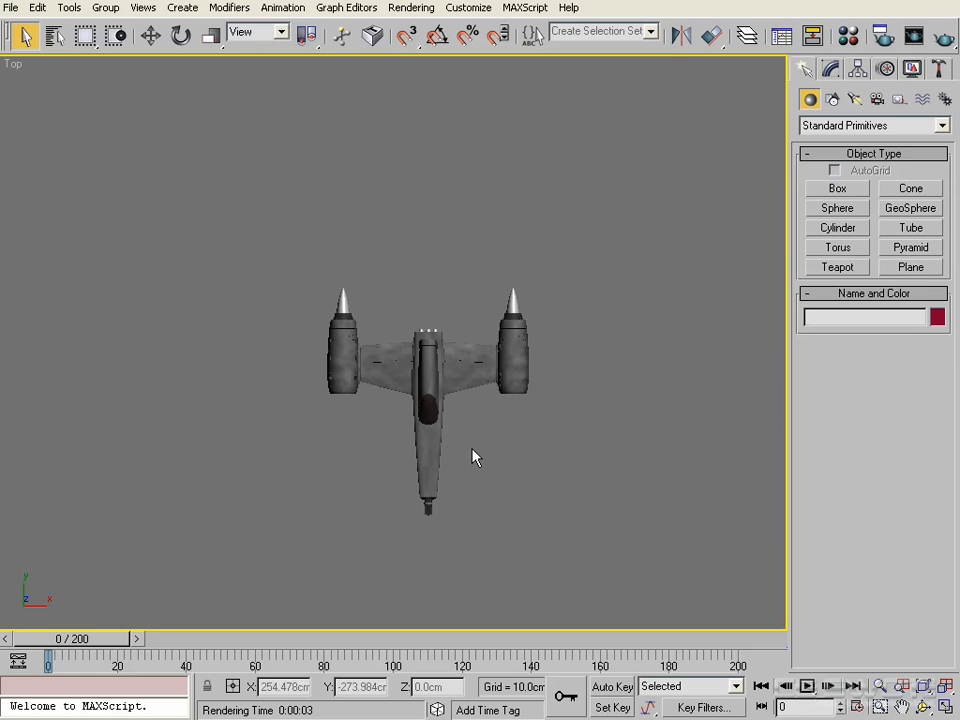
scroll(469, 364, up, 3)
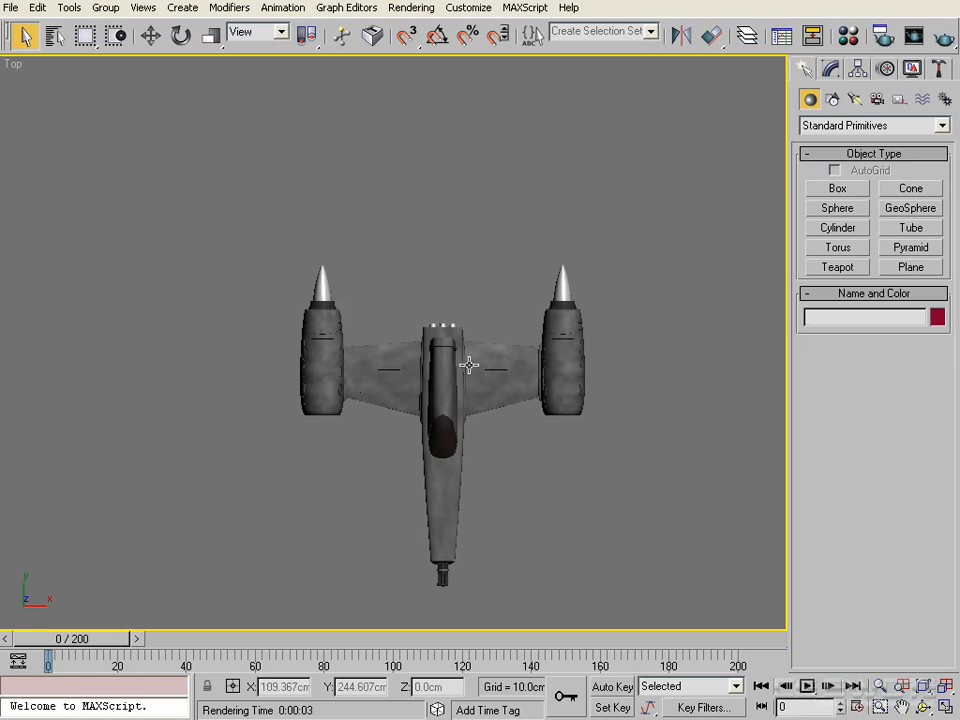
middle_drag(469, 364, 479, 311)
scroll(476, 312, down, 2)
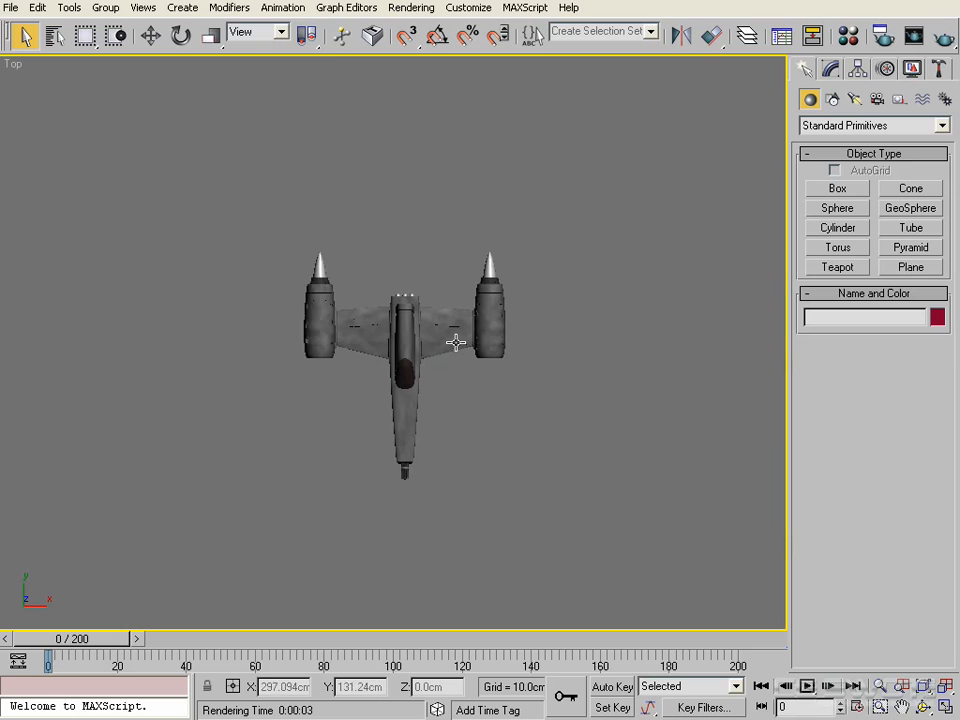
scroll(508, 349, up, 3)
middle_drag(477, 338, 487, 338)
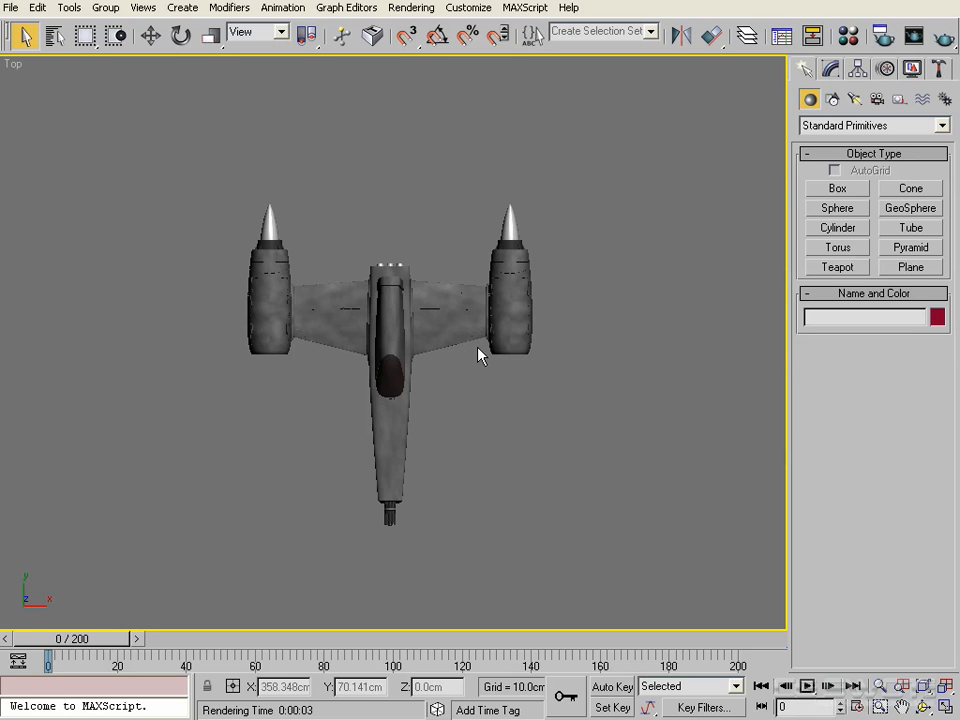
middle_drag(491, 341, 497, 349)
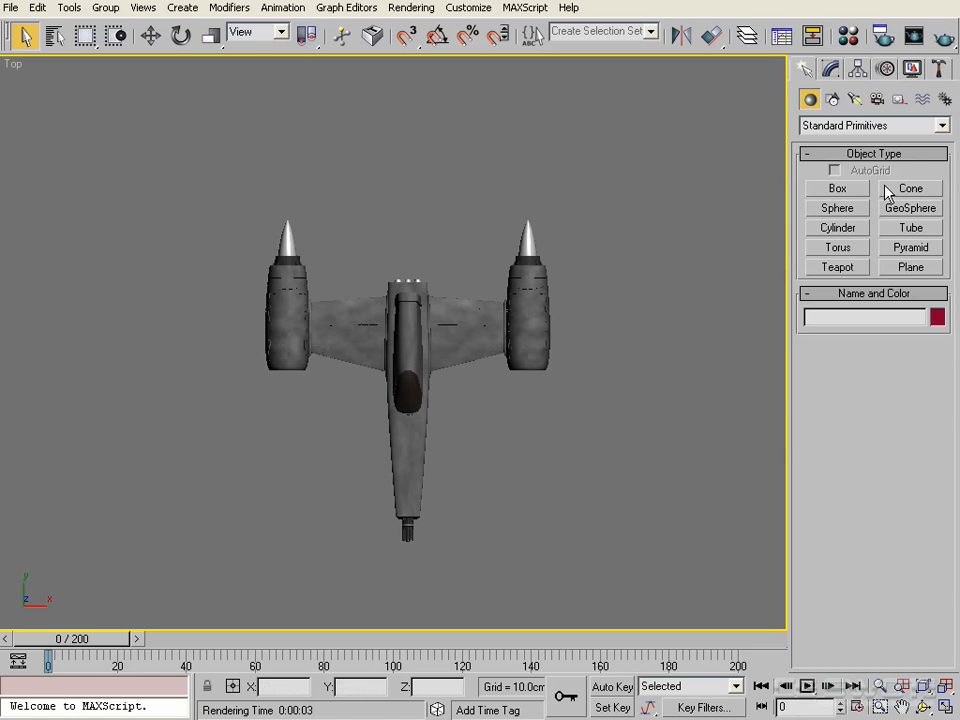
Create a box around the whole ship in the Top view, about 1417 cm long, 1218 cm wide and 302 cm high
click(847, 191)
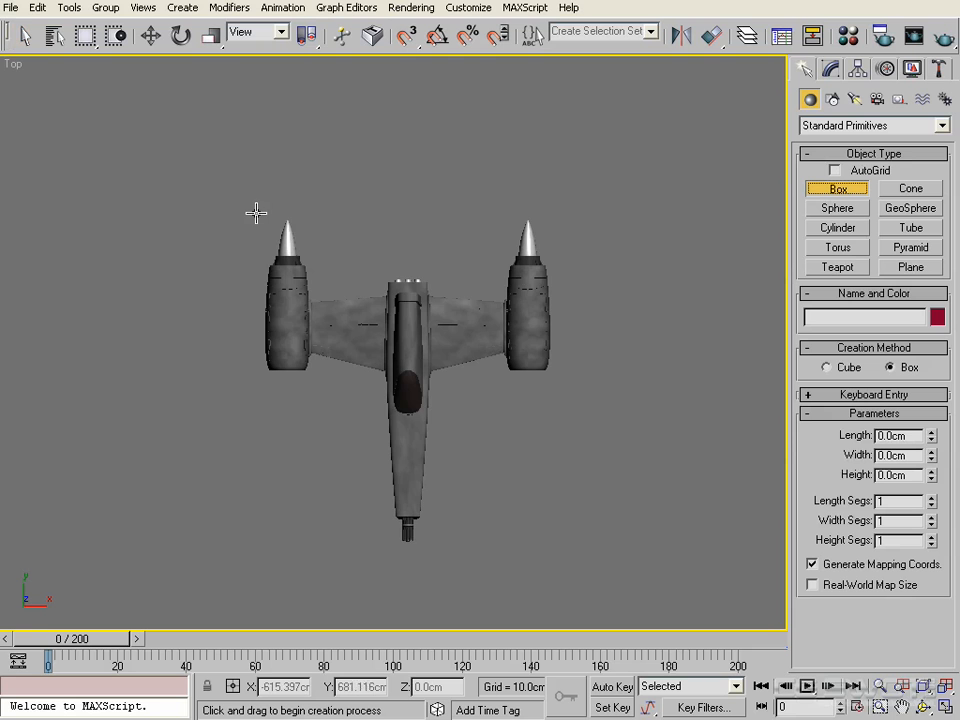
drag(257, 211, 556, 557)
click(554, 483)
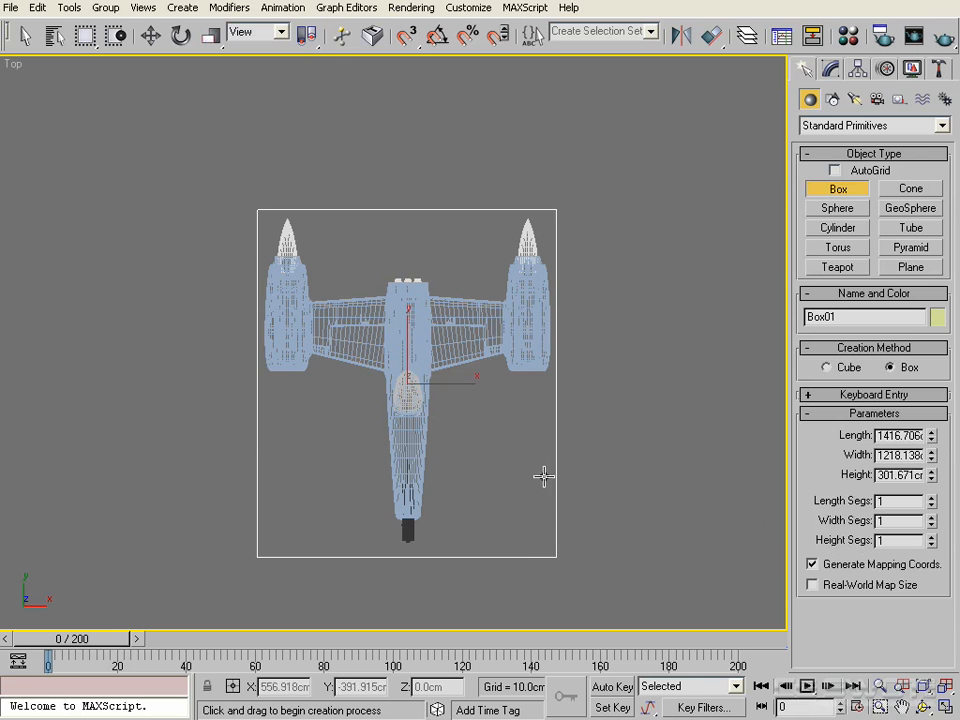
right_click(544, 475)
Move the box down in the Front view to about -149 cm in Z so it encloses the ship vertically
key(f)
middle_drag(448, 404, 526, 420)
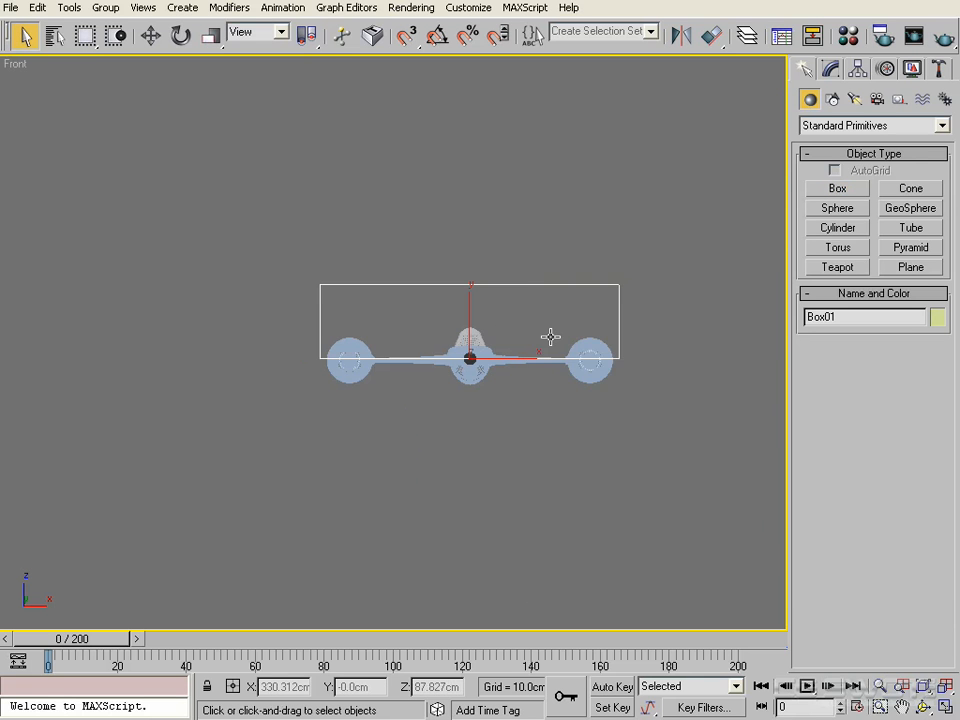
right_click(551, 336)
click(569, 350)
drag(470, 315, 470, 352)
alt+middle_drag(609, 381, 710, 352)
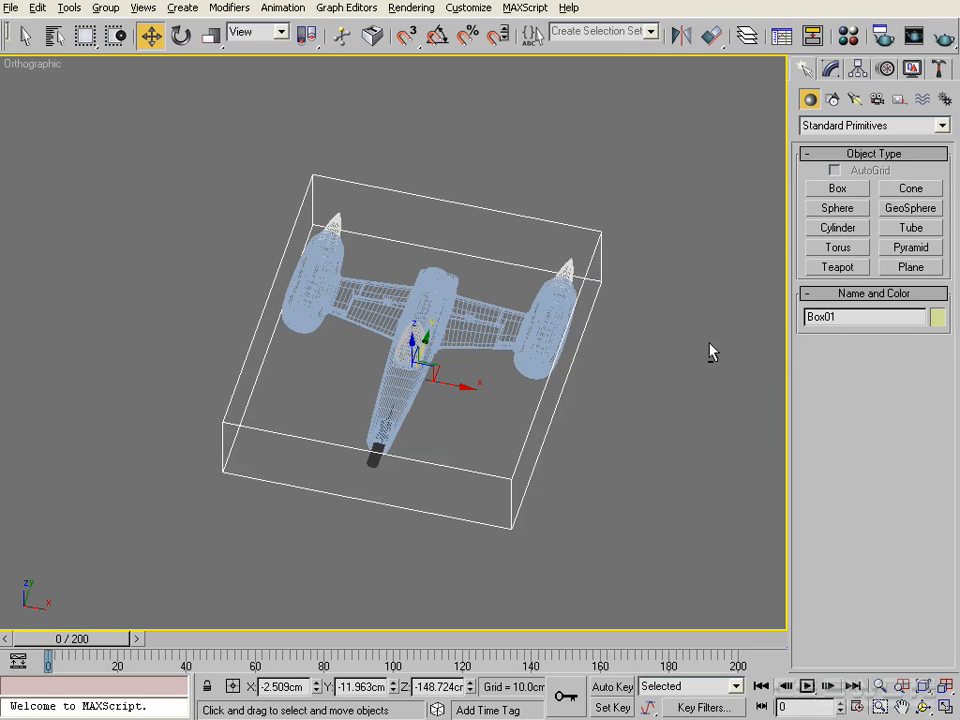
Display the box's editable parameters and examine how the box encloses the ship from an angled view
click(831, 70)
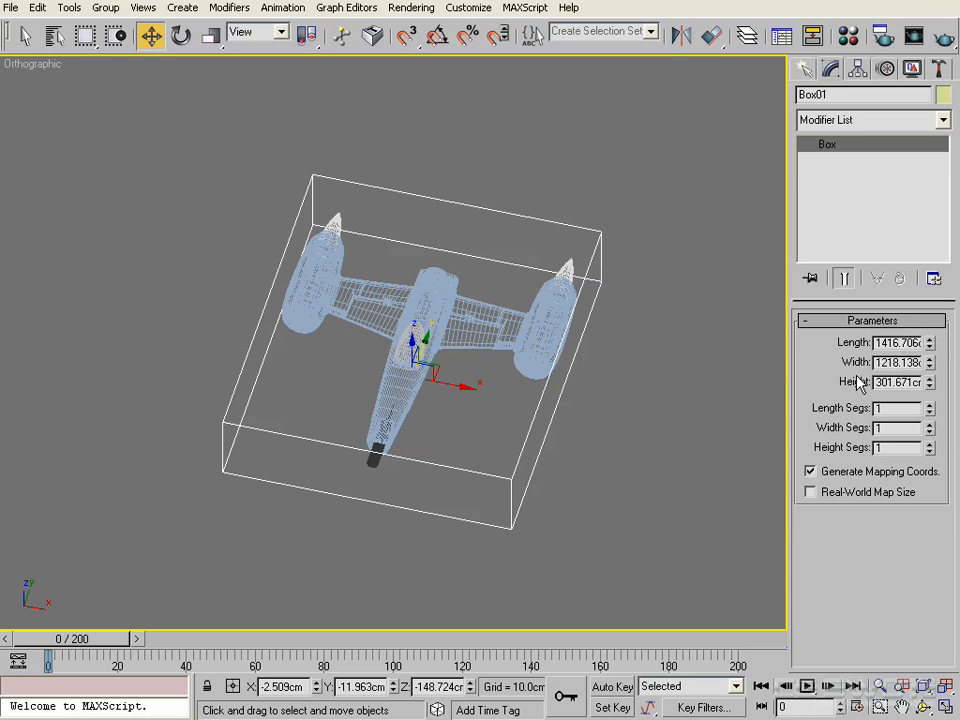
alt+middle_drag(520, 347, 422, 366)
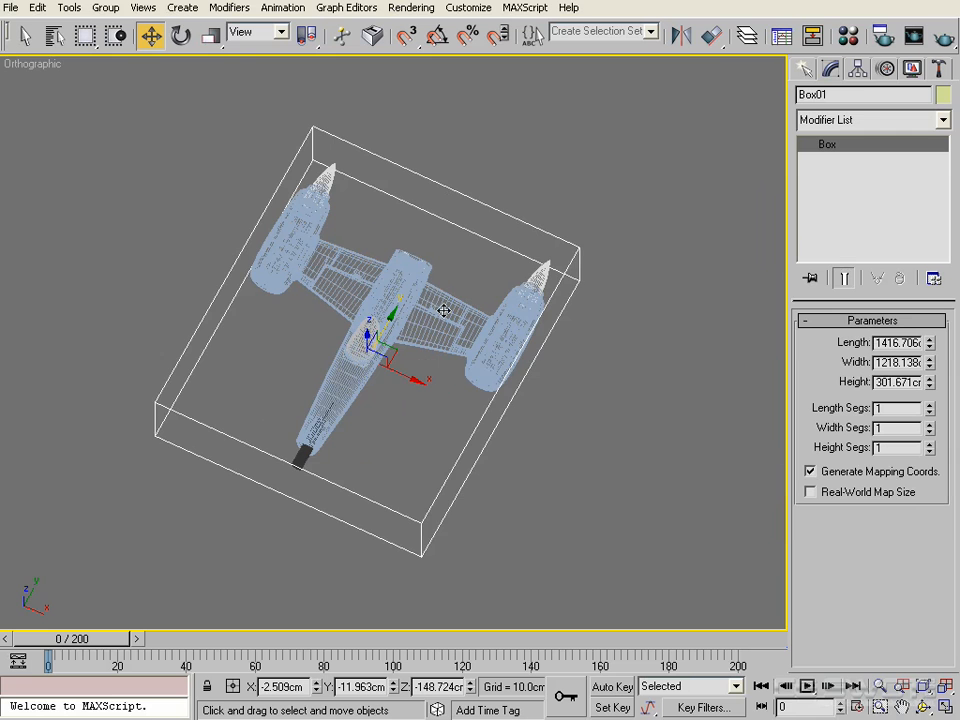
mouse_move(446, 306)
middle_down()
mouse_move(461, 326)
mouse_move(442, 304)
middle_up()
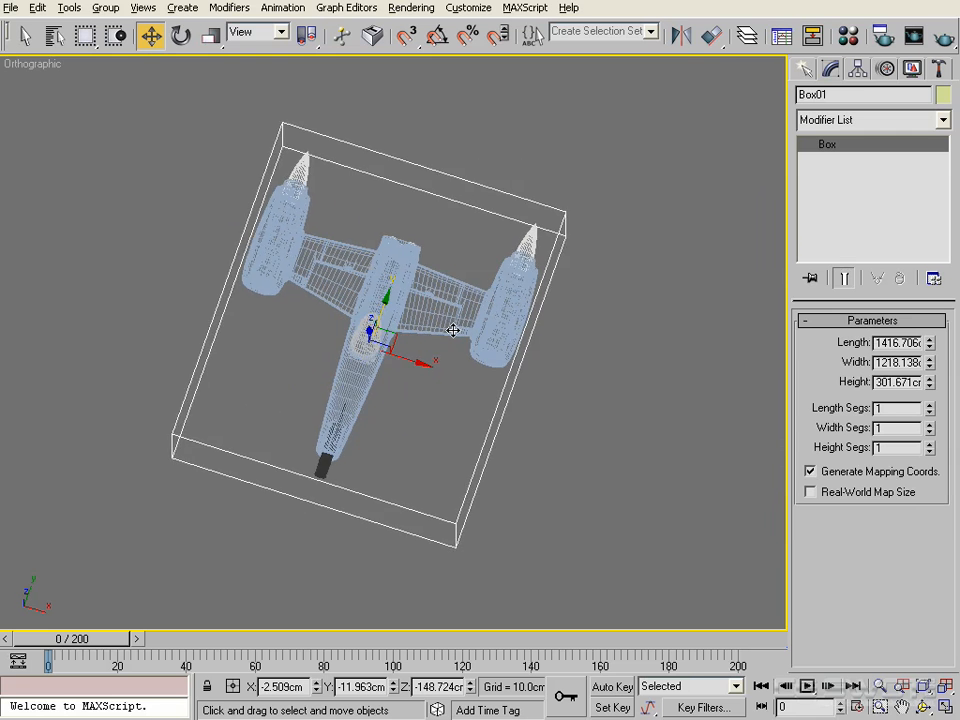
Set the box's length to 100 cm
scroll(440, 295, up, 3)
middle_drag(439, 296, 493, 328)
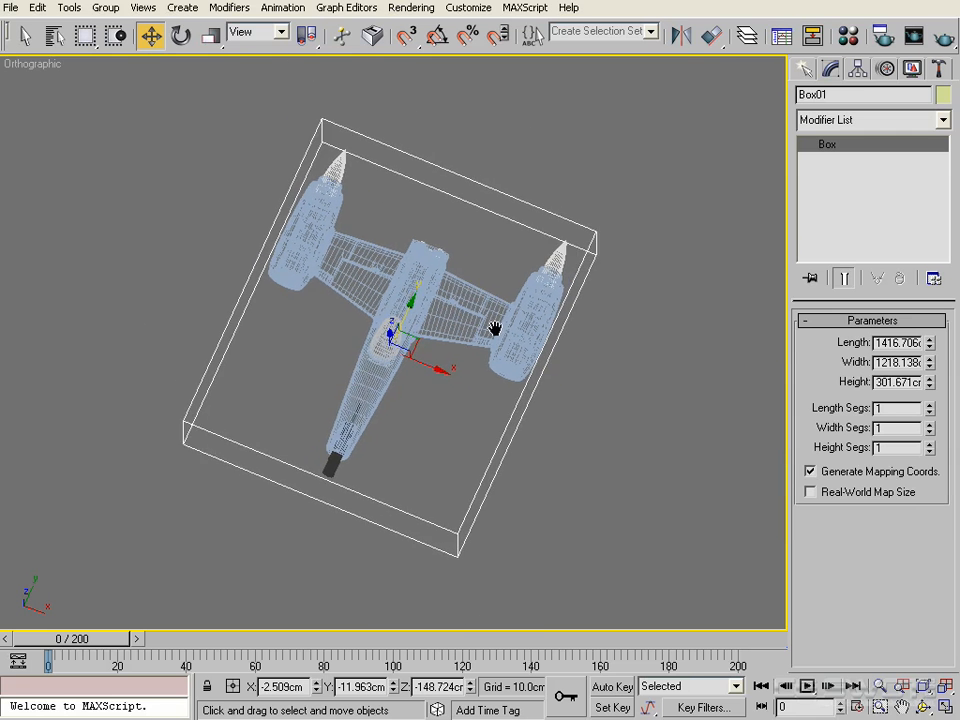
scroll(429, 375, down, 2)
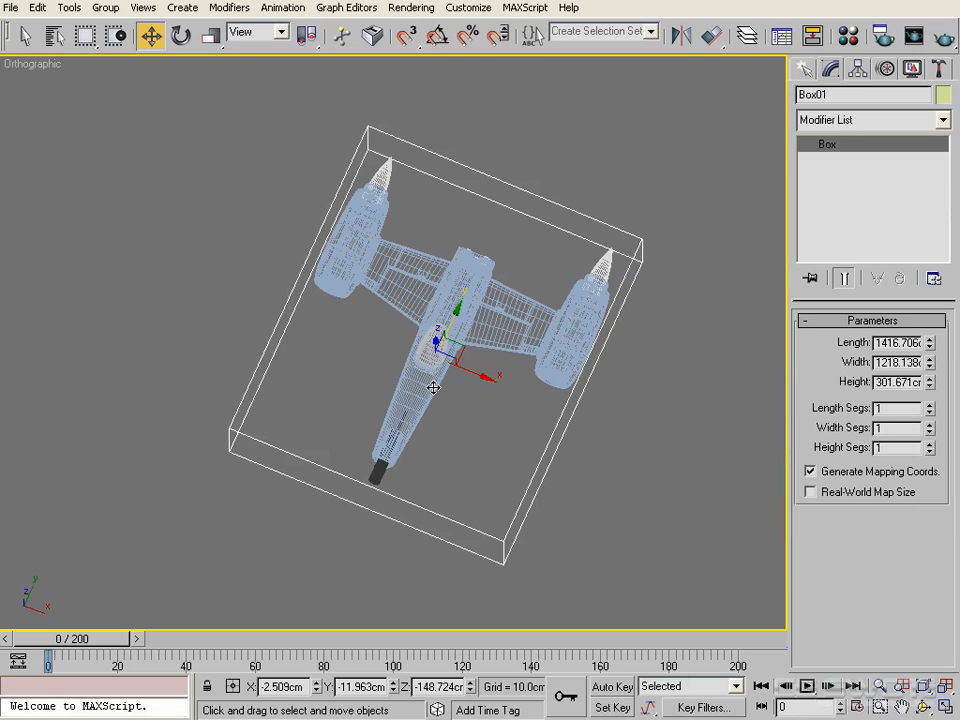
alt+middle_drag(411, 378, 510, 374)
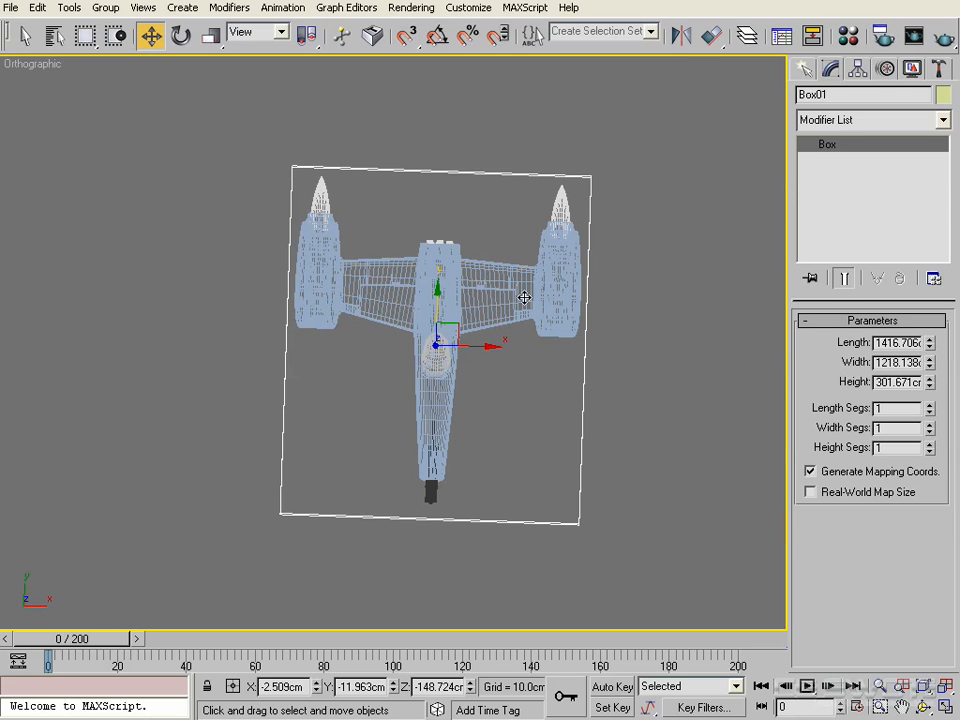
middle_drag(490, 280, 459, 302)
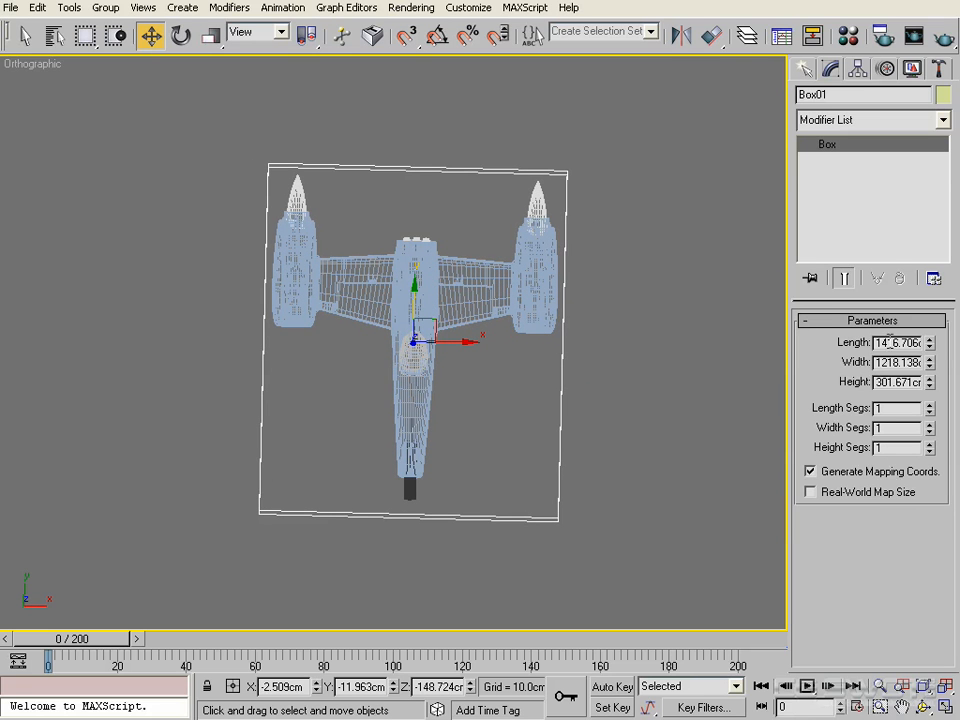
double_click(903, 343)
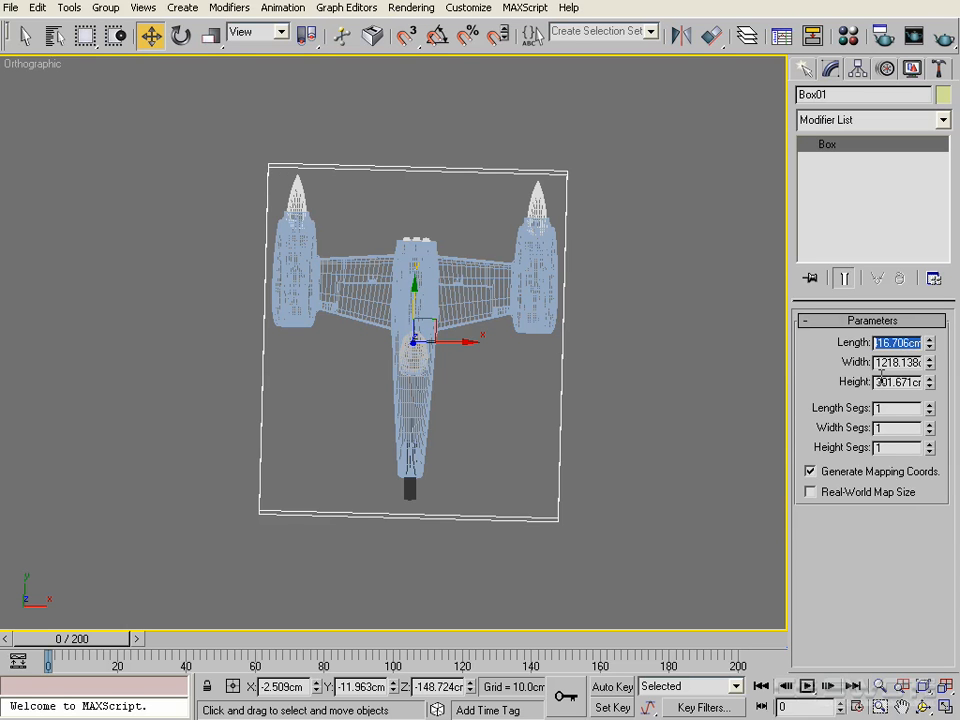
text(1)
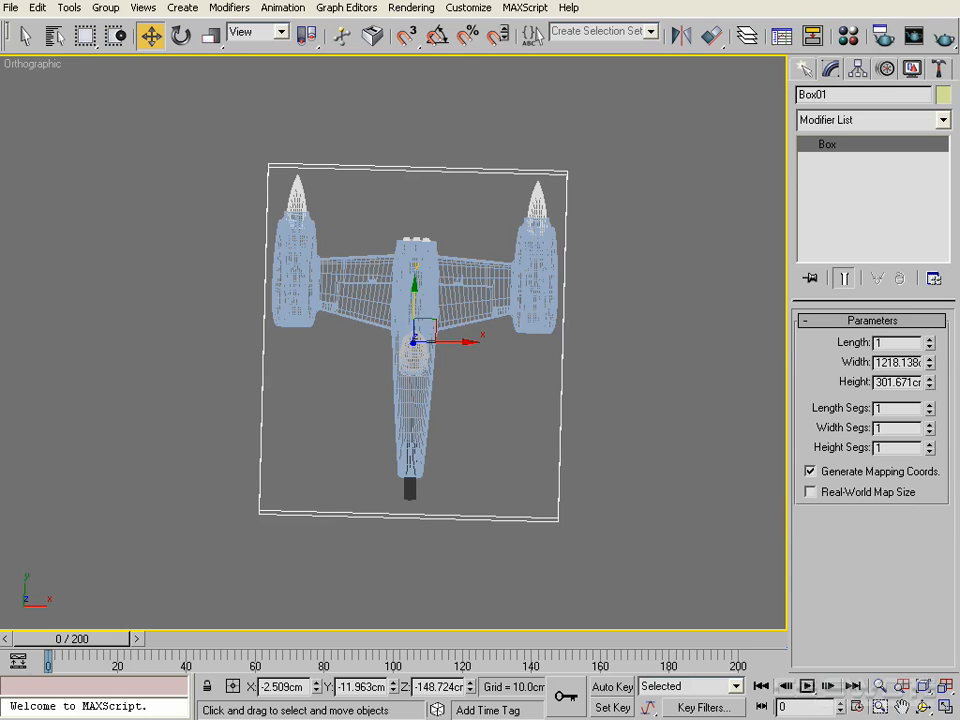
text(00)
key(Return)
Set the box's width to 80 cm and its height to 30 cm
double_click(905, 363)
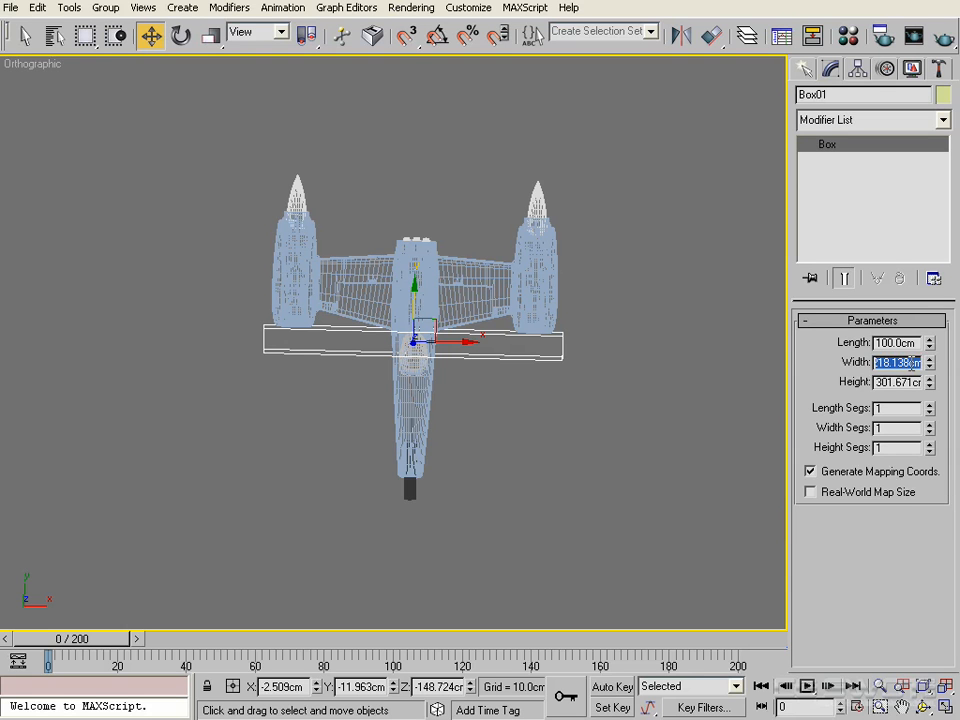
text(80)
key(Return)
double_click(915, 382)
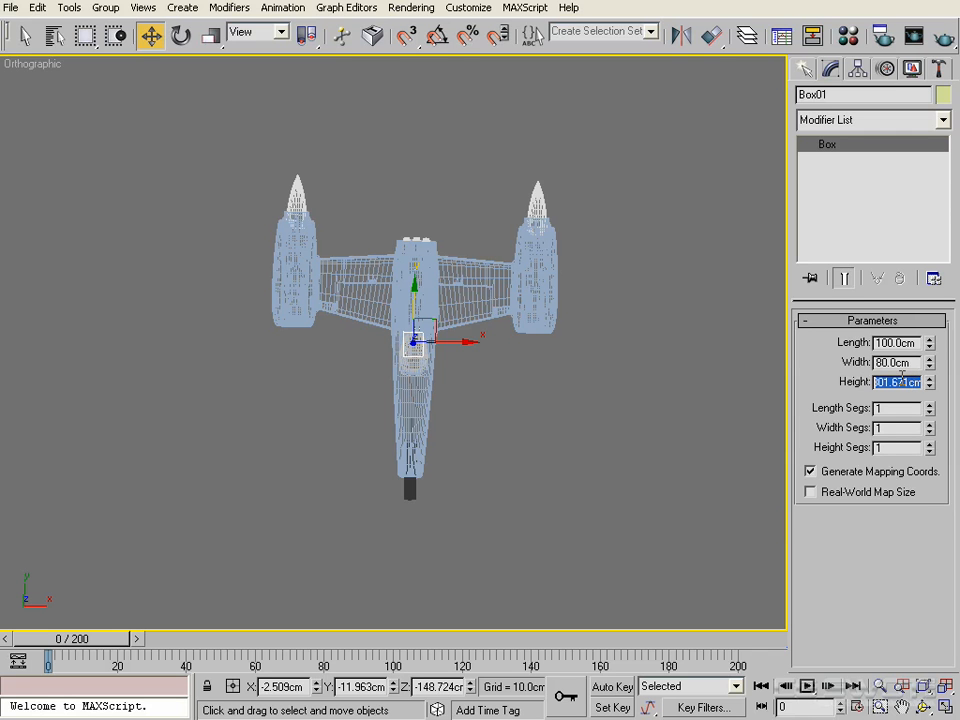
text(30)
key(Return)
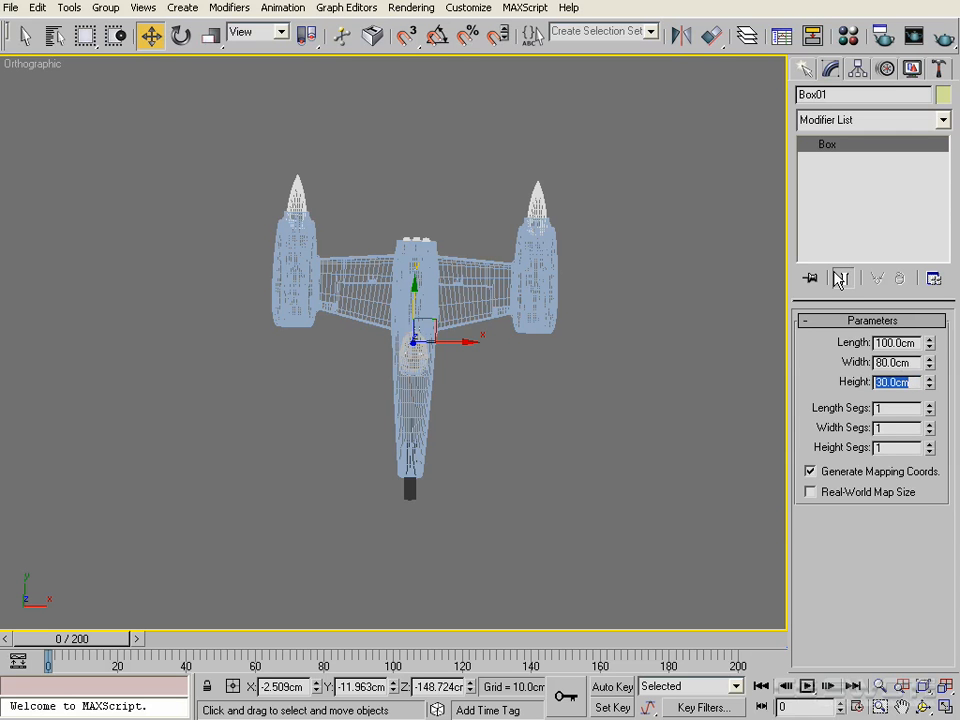
Locate the resized box inside the ship and select every object in the scene
scroll(459, 272, up, 10)
middle_drag(289, 336, 393, 386)
scroll(262, 452, down, 10)
drag(771, 129, 150, 570)
scroll(473, 323, up, 6)
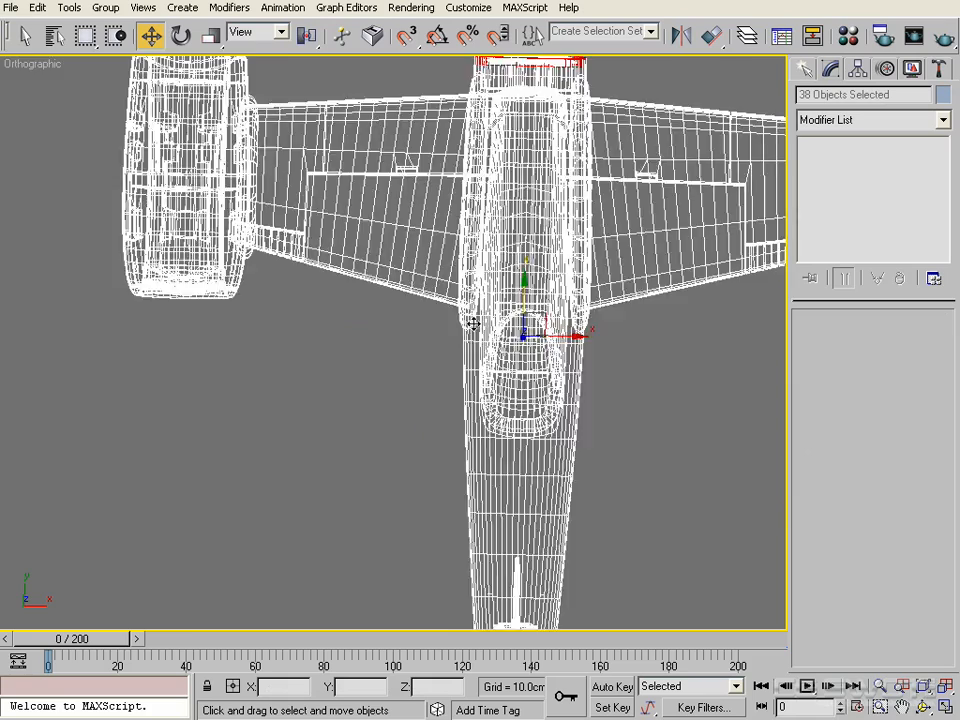
scroll(473, 323, up, 2)
middle_drag(579, 322, 379, 259)
scroll(379, 259, up, 7)
middle_drag(440, 305, 489, 322)
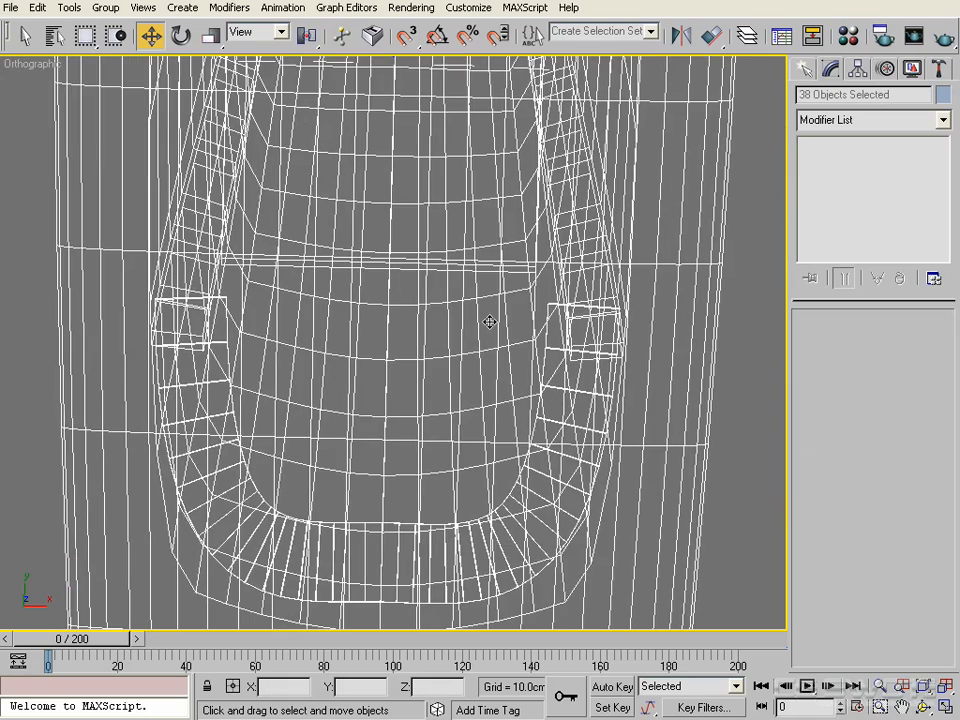
Remove the small box from the selection, keeping all the ship's parts selected
scroll(459, 374, down, 4)
scroll(412, 386, up, 5)
key(F3)
key(F3)
alt+click(373, 267)
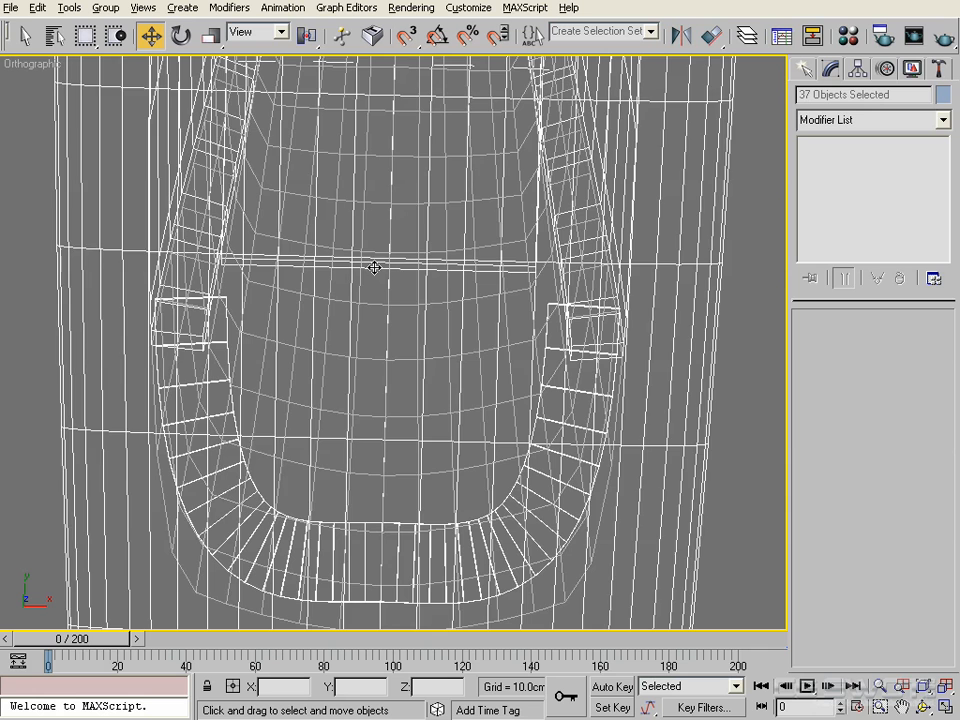
alt+click(373, 268)
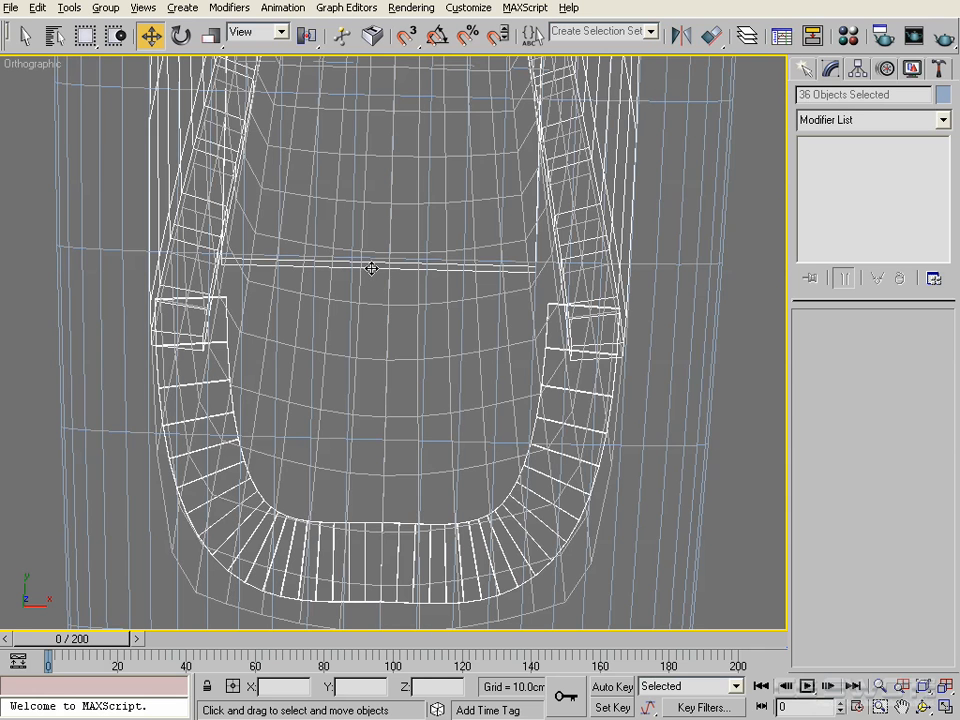
alt+click(371, 268)
scroll(371, 268, down, 5)
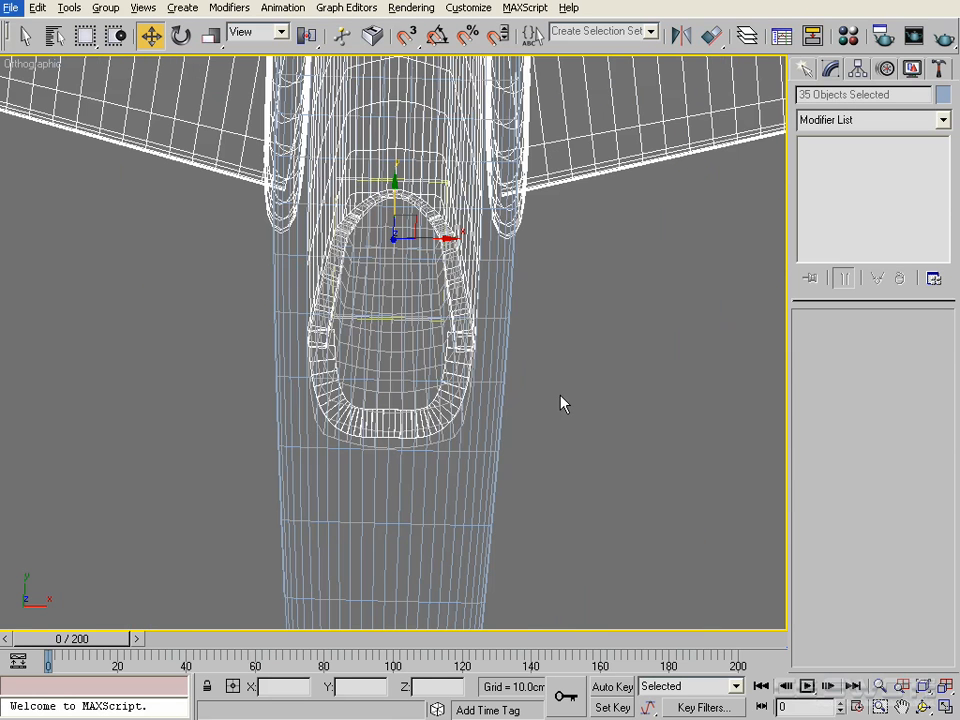
ctrl+drag(579, 388, 261, 463)
scroll(324, 378, down, 4)
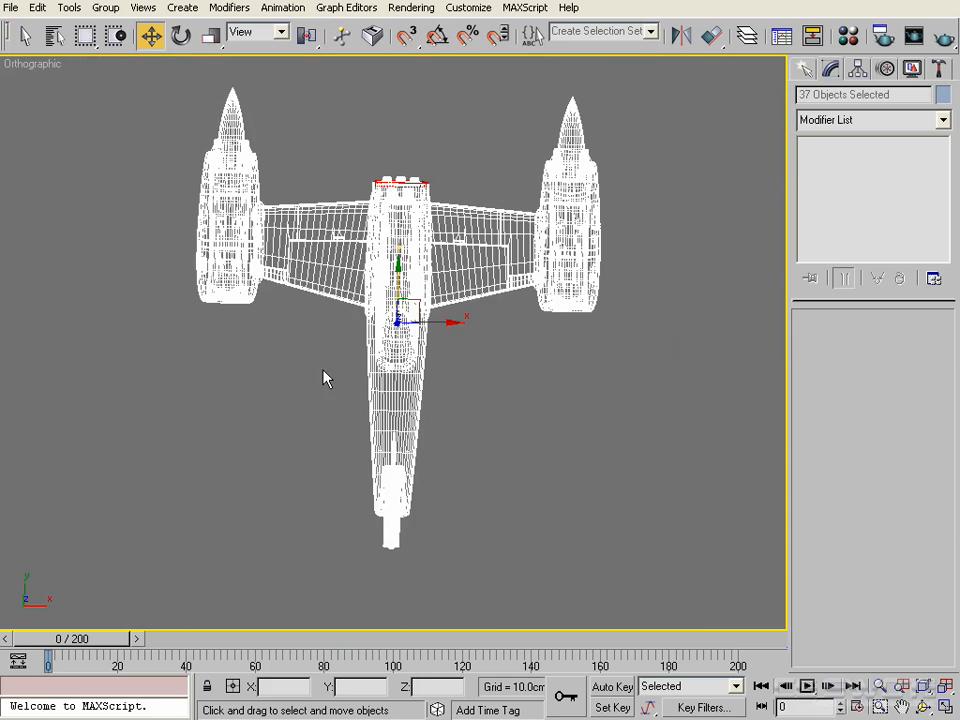
scroll(381, 324, up, 2)
middle_drag(414, 289, 16, 290)
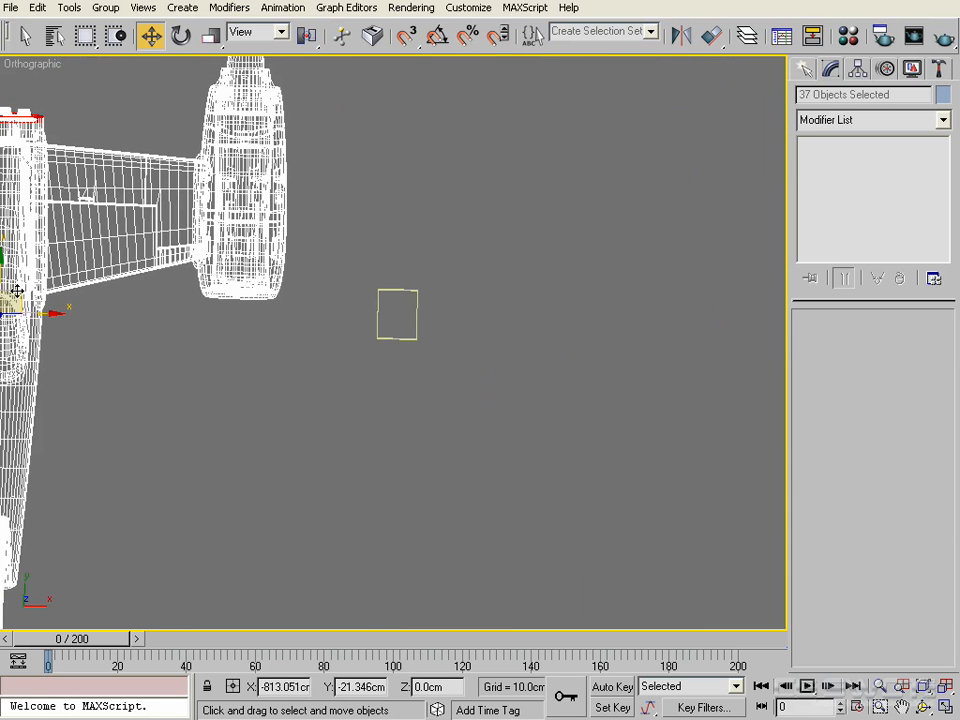
right_click(17, 291)
Scale the selected ship down in the Top view until its overall length matches the 100 by 80 cm box
right_click(424, 310)
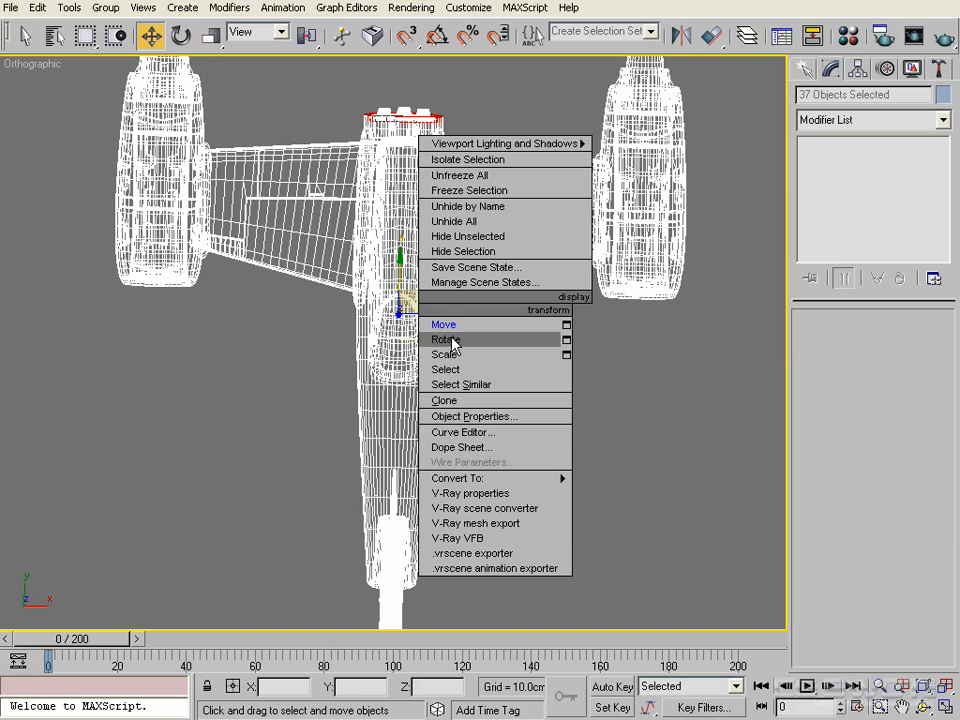
click(463, 357)
middle_drag(452, 356, 447, 383)
scroll(447, 383, up, 5)
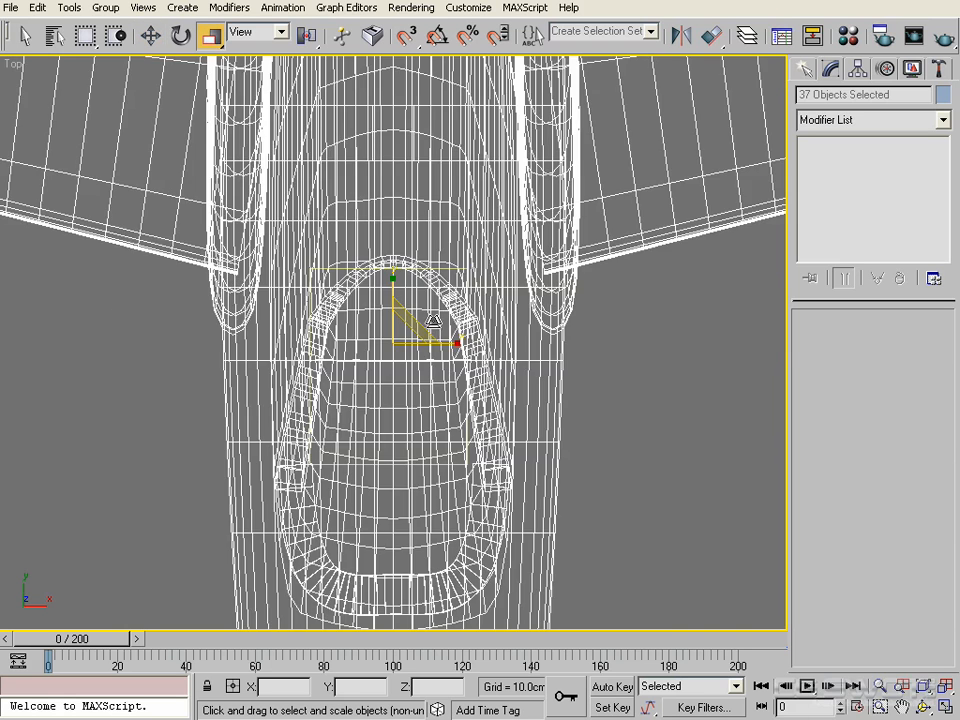
key(t)
mouse_move(396, 341)
mouse_down()
mouse_move(338, 574)
mouse_move(439, 461)
mouse_move(398, 368)
mouse_move(395, 331)
mouse_move(375, 388)
mouse_move(364, 506)
mouse_move(446, 369)
mouse_move(415, 342)
mouse_move(373, 354)
mouse_move(377, 339)
mouse_move(380, 351)
mouse_up()
Move the scaled ship sideways in the Top view to centre it over the box
right_click(392, 315)
click(420, 349)
middle_drag(419, 383, 418, 386)
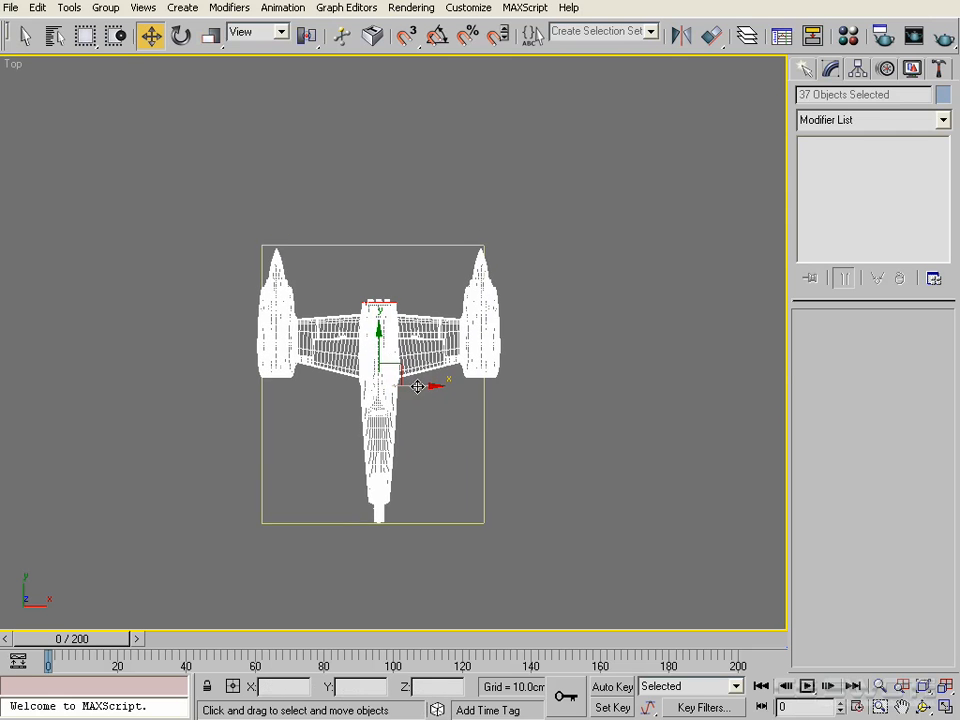
drag(421, 384, 418, 388)
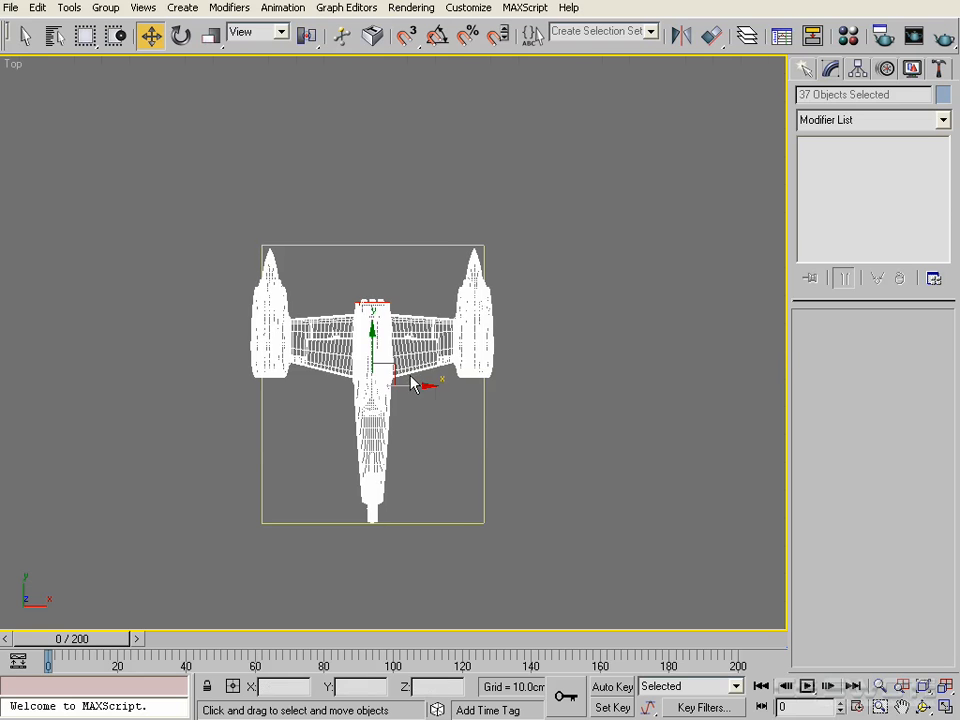
Show the grid and move the ship so its centre sits on the world origin in the Top view
key(g)
scroll(388, 370, up, 8)
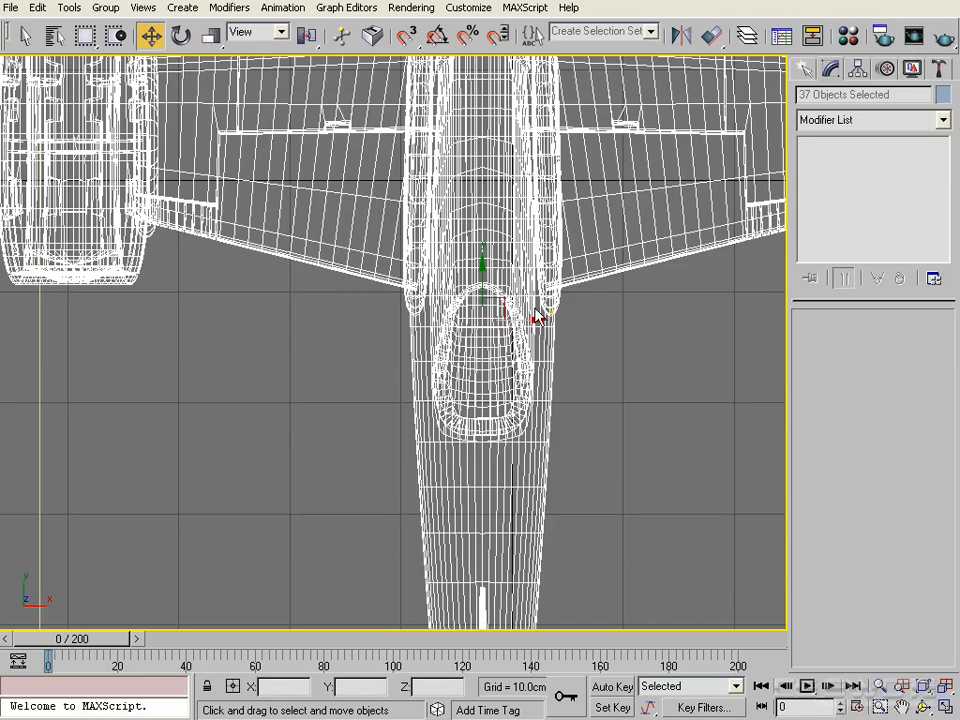
middle_drag(535, 310, 467, 417)
drag(438, 375, 478, 272)
right_click(473, 288)
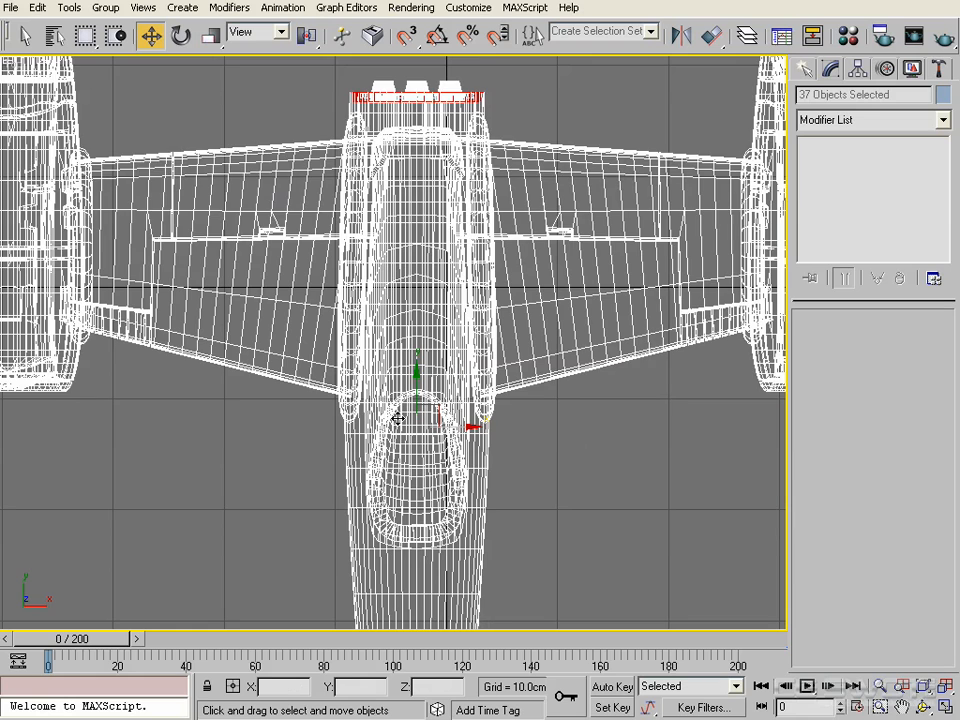
drag(398, 418, 493, 290)
scroll(490, 288, up, 3)
middle_drag(600, 175, 454, 396)
scroll(452, 393, up, 2)
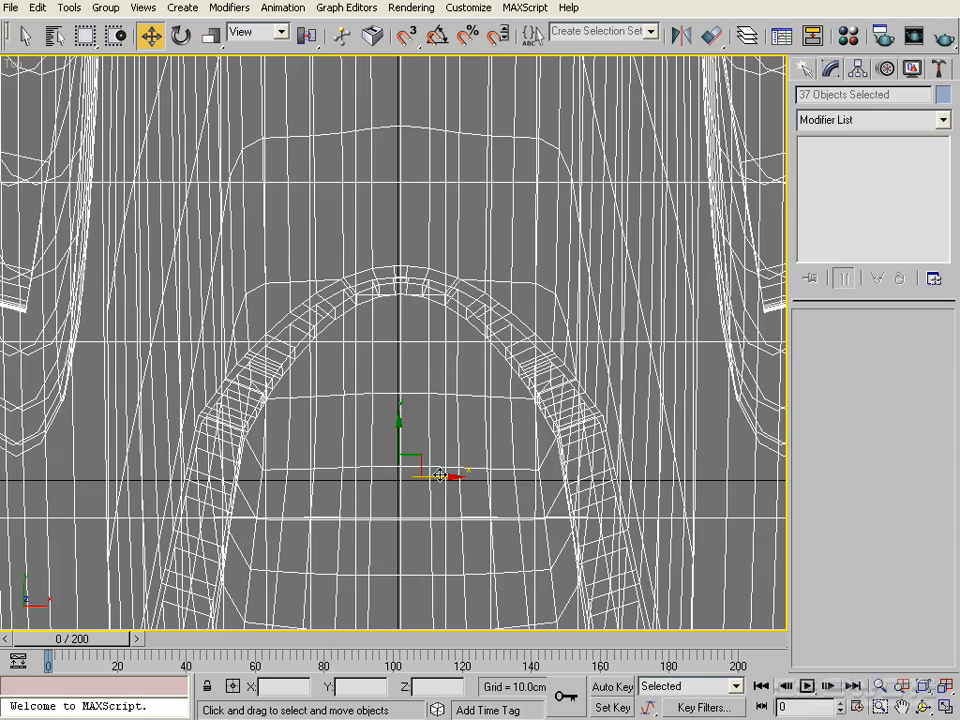
mouse_move(422, 463)
mouse_down()
mouse_move(409, 456)
mouse_move(417, 461)
mouse_up()
Switch the view to shaded display and delete the reference box
scroll(417, 461, down, 3)
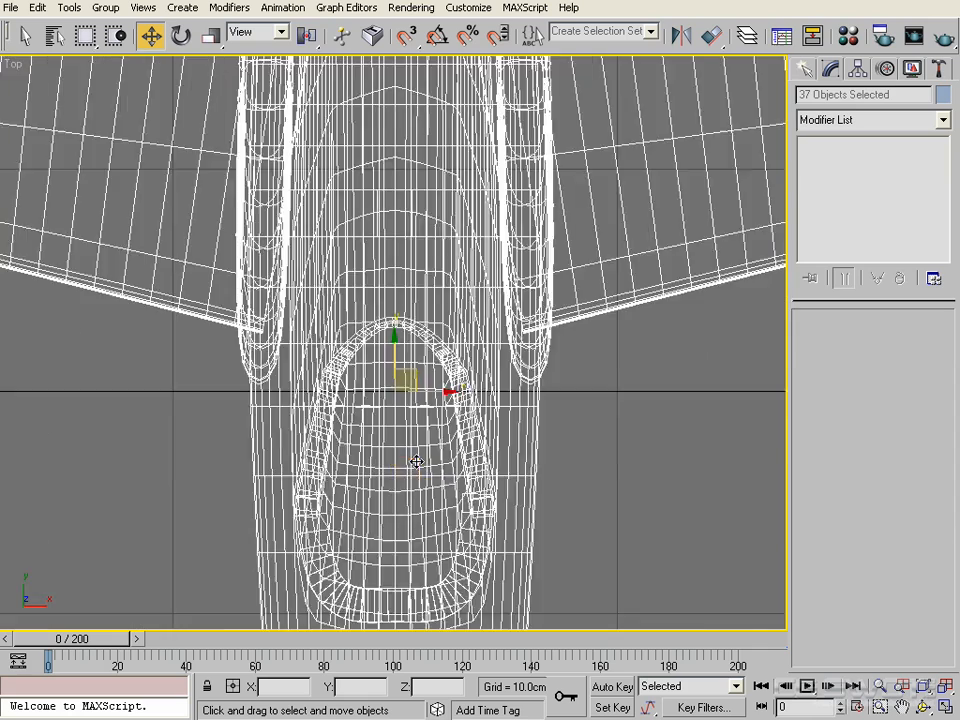
scroll(416, 461, down, 5)
click(497, 488)
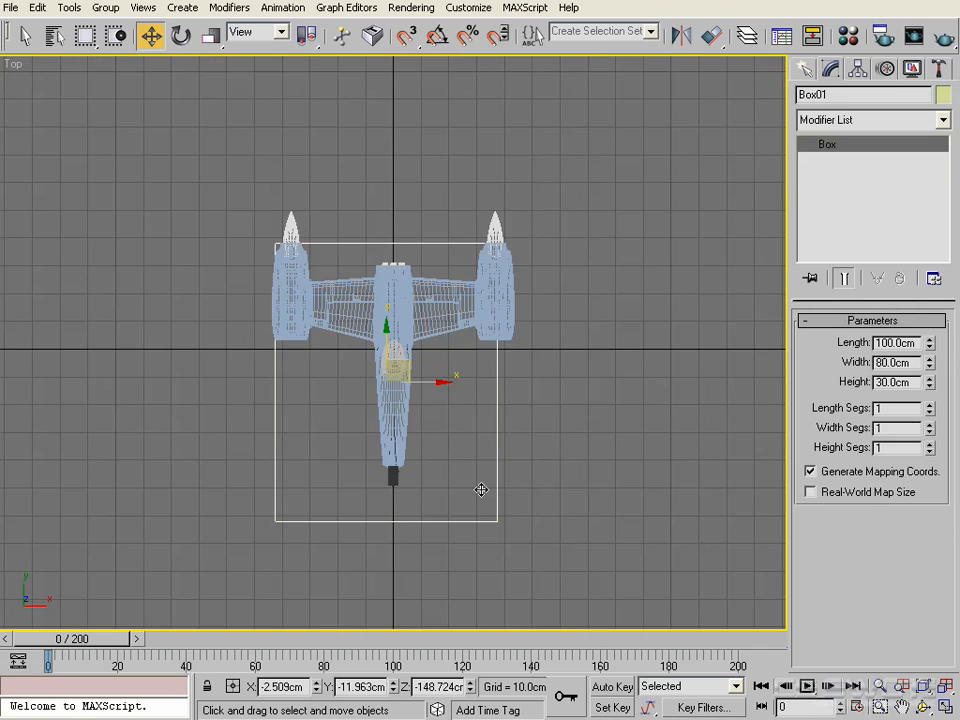
key(F3)
mouse_move(505, 497)
alt+middle_down()
mouse_move(526, 510)
mouse_move(478, 420)
alt+middle_up()
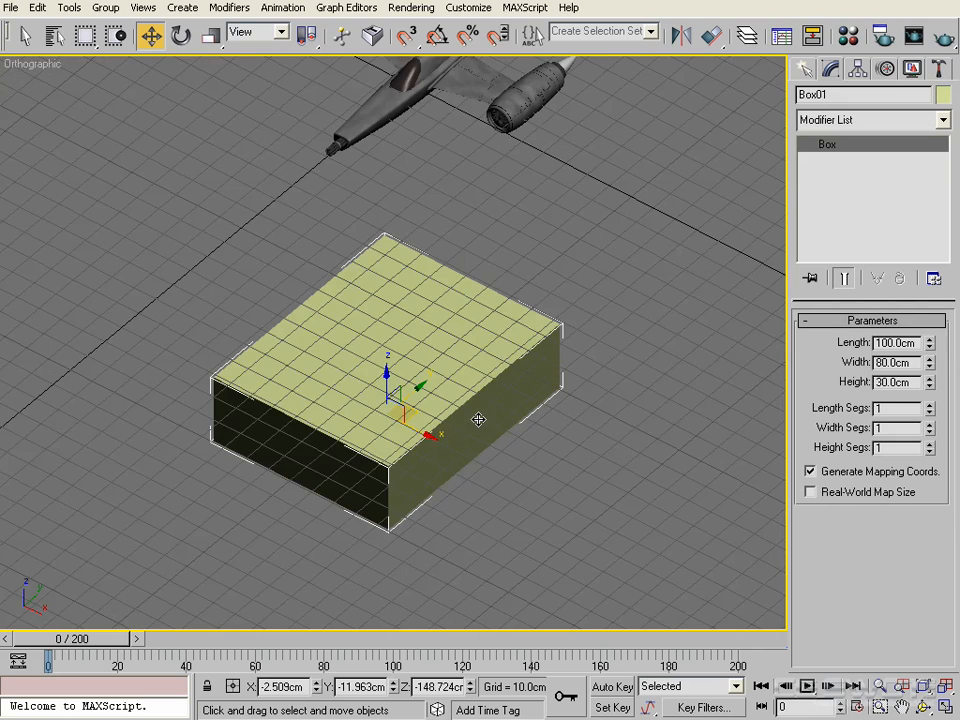
key(Delete)
alt+middle_drag(448, 379, 469, 495)
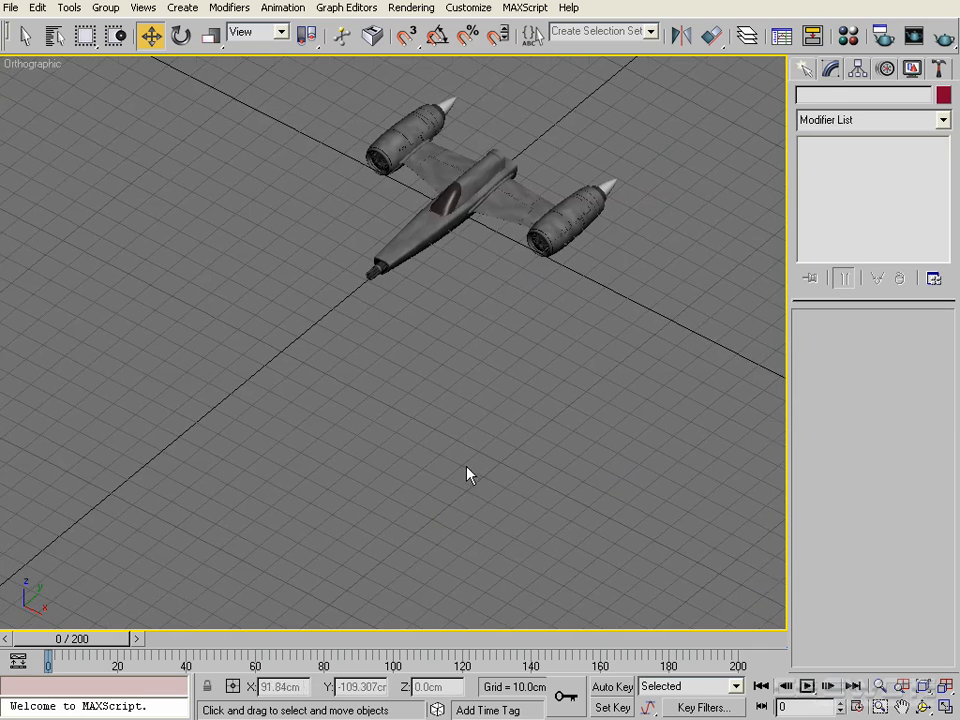
Select all the ship's parts and check their alignment with the origin in the Front and Top views
key(f)
drag(534, 231, 129, 458)
scroll(311, 386, down, 2)
scroll(450, 324, up, 5)
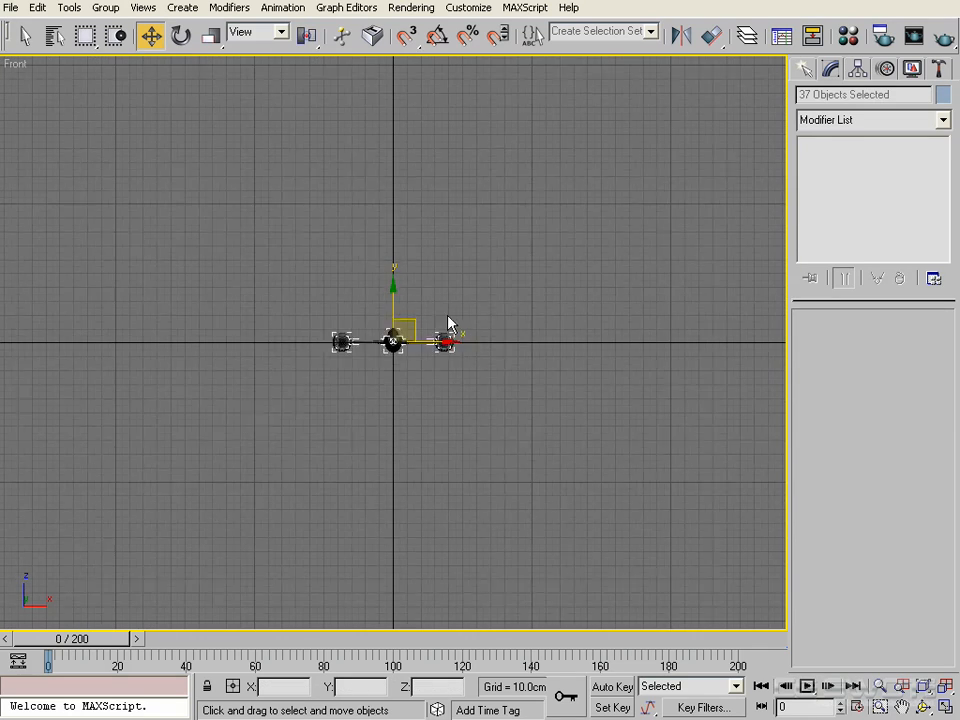
alt+middle_drag(398, 343, 360, 400)
key(f)
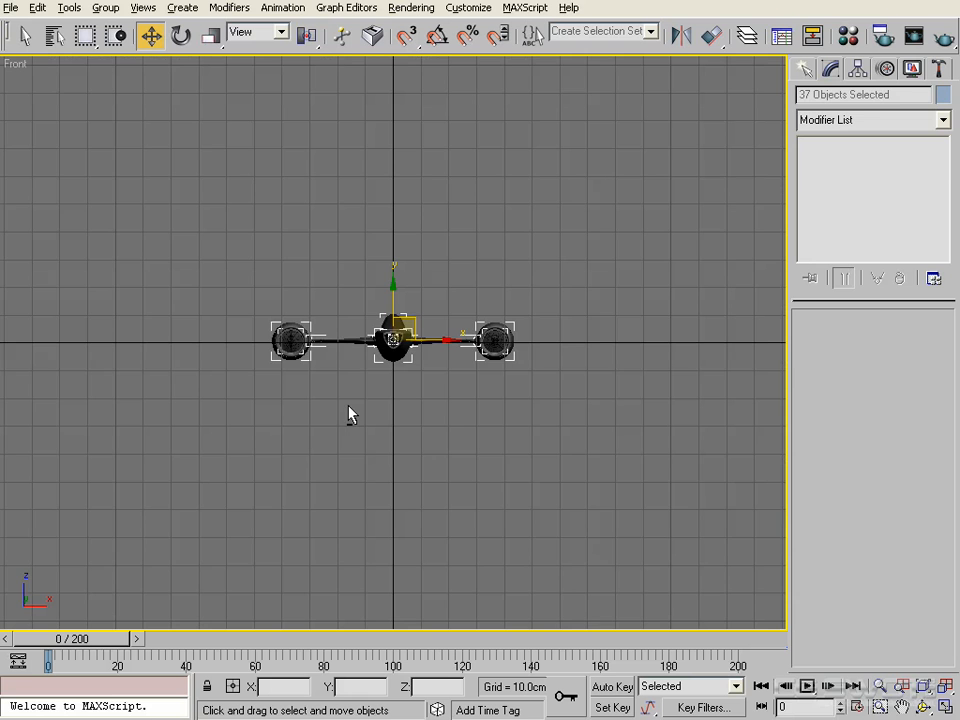
key(t)
Deselect the ship and examine its size and position against the grid in the Top view
scroll(388, 369, down, 3)
scroll(424, 311, up, 3)
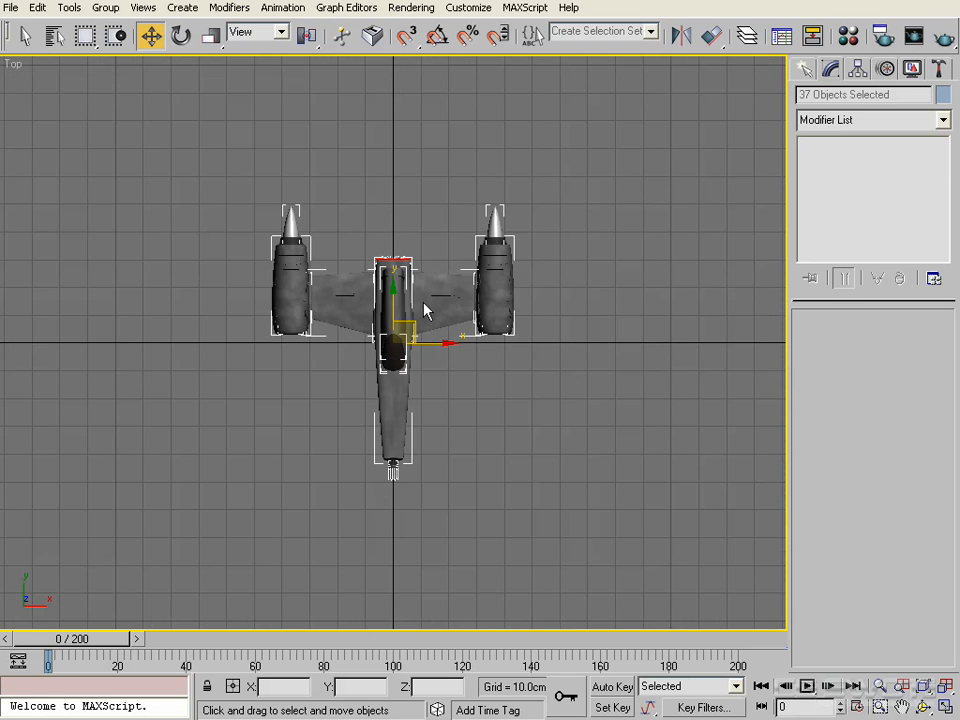
middle_drag(473, 336, 478, 377)
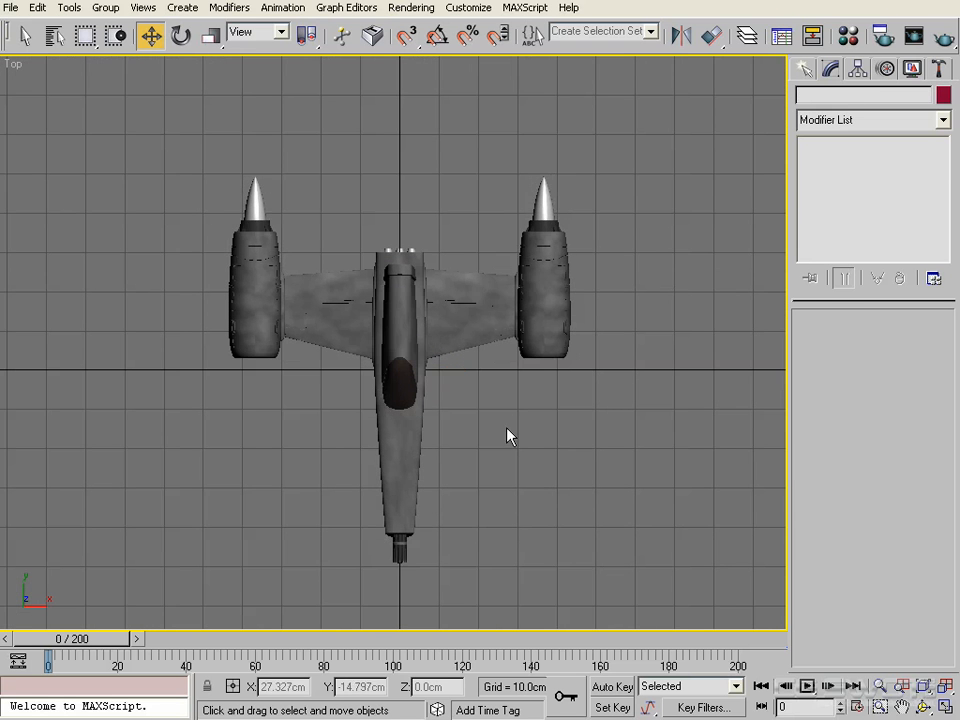
middle_drag(462, 421, 500, 491)
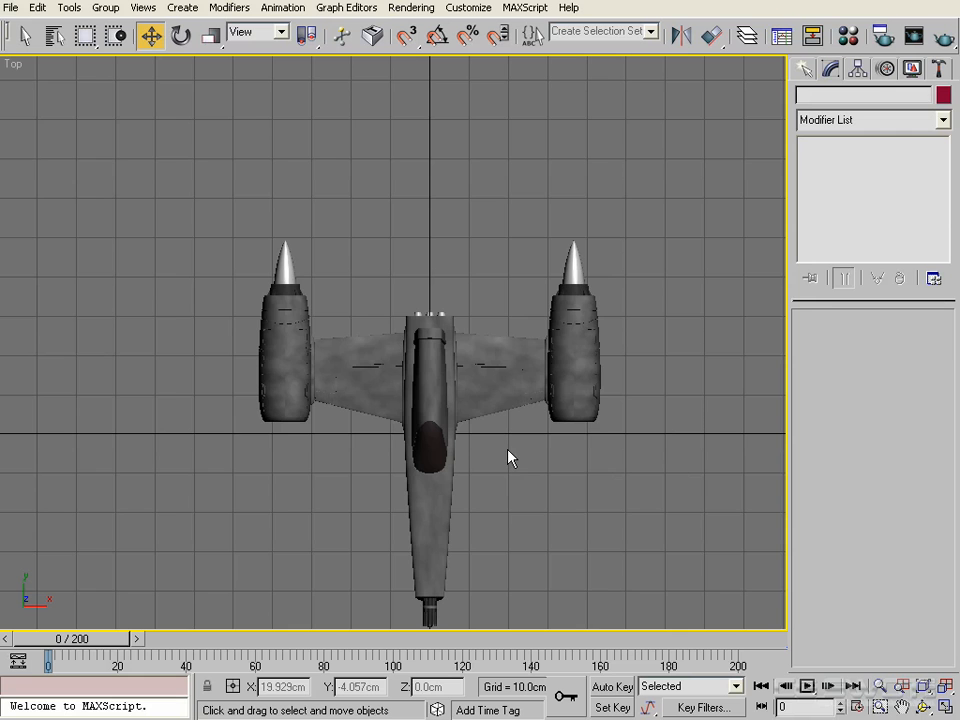
scroll(482, 400, down, 4)
scroll(430, 344, up, 2)
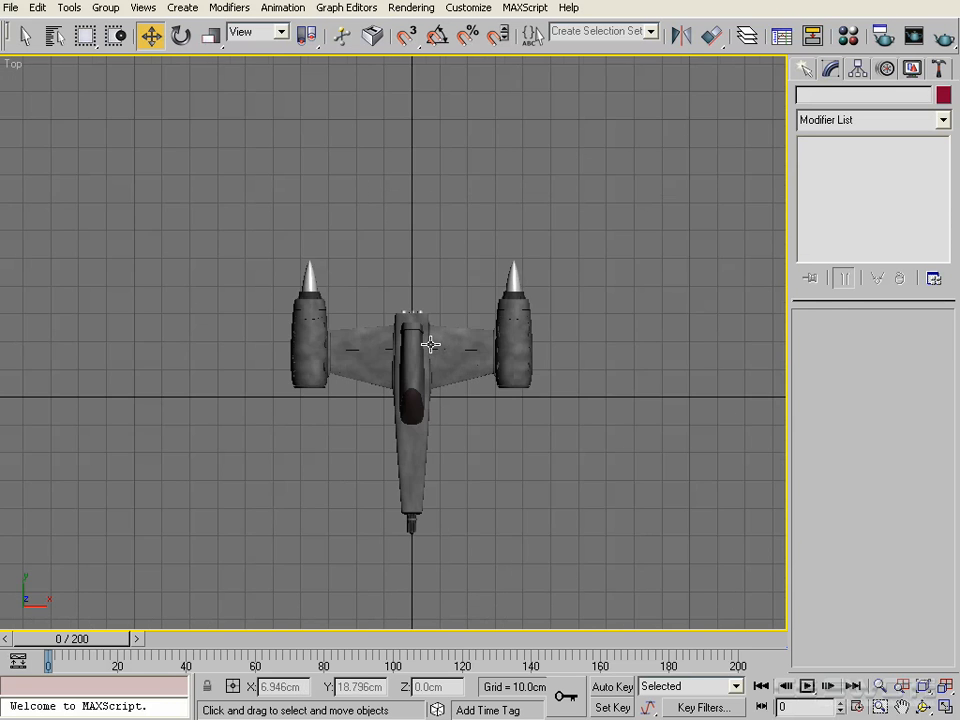
mouse_move(476, 363)
middle_down()
mouse_move(469, 373)
mouse_move(482, 341)
middle_up()
scroll(469, 363, up, 2)
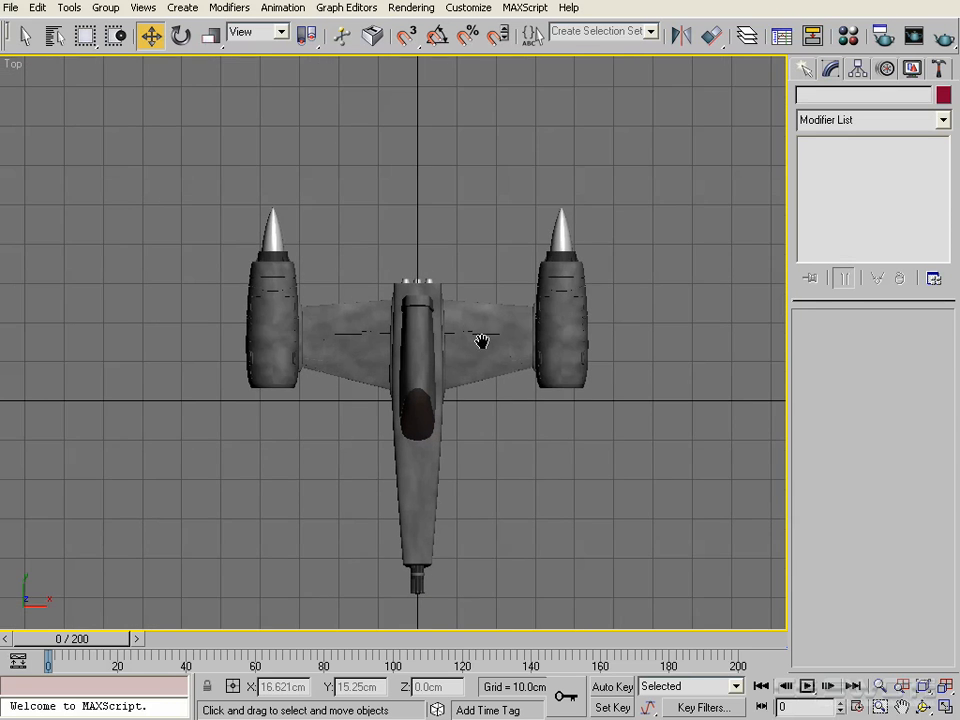
scroll(489, 360, down, 4)
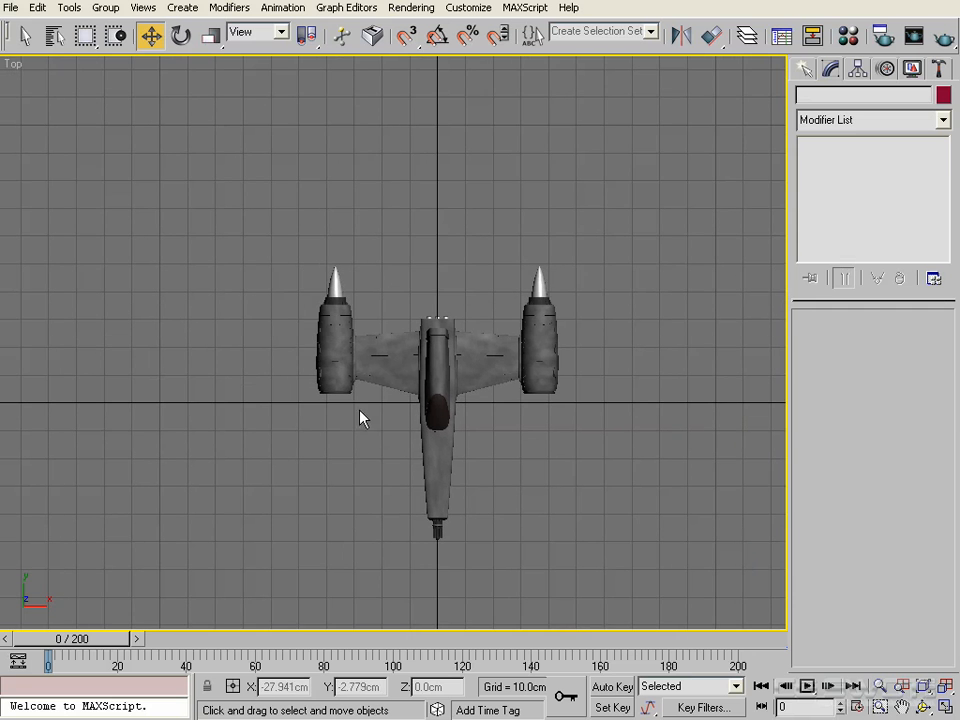
scroll(446, 362, up, 2)
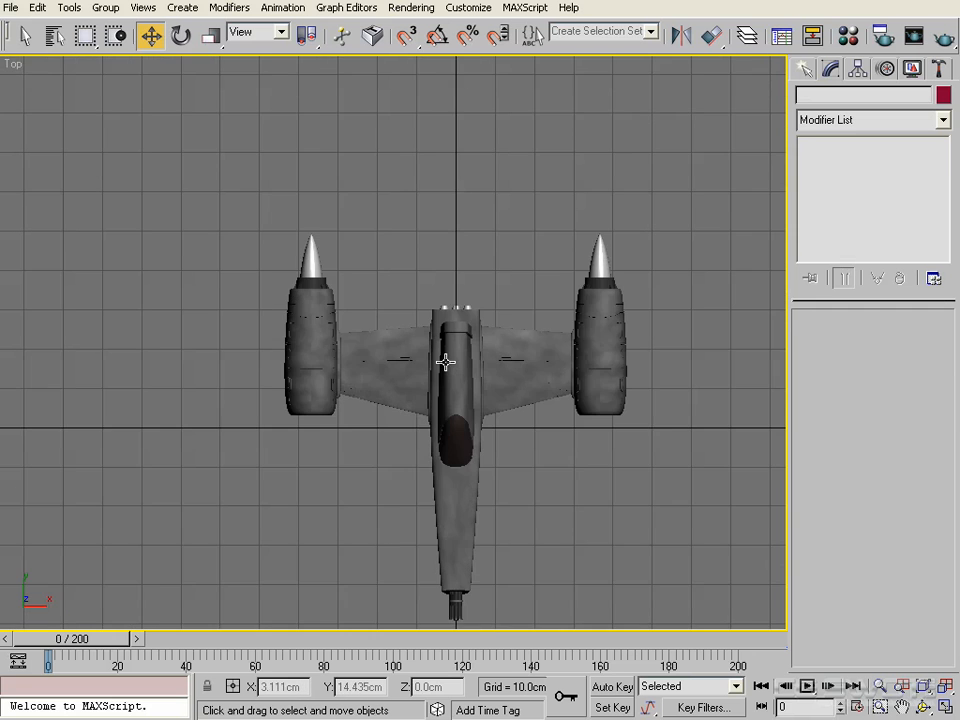
scroll(447, 365, down, 2)
middle_drag(480, 382, 444, 390)
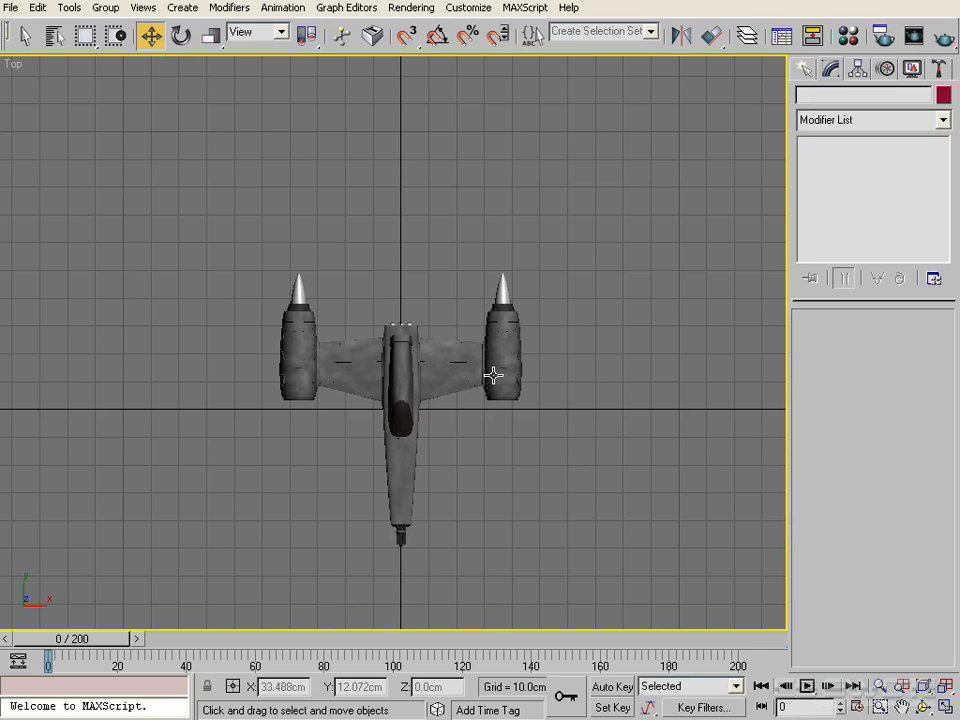
middle_drag(456, 322, 440, 421)
scroll(458, 297, down, 2)
scroll(451, 292, up, 2)
scroll(449, 300, up, 2)
scroll(456, 317, down, 2)
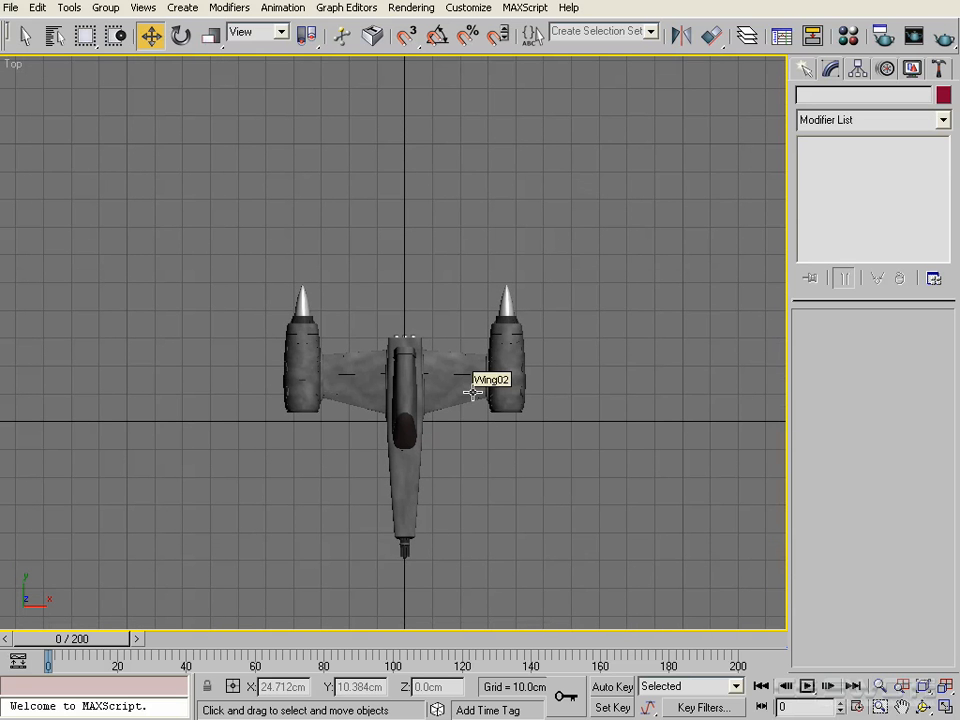
middle_drag(459, 385, 468, 324)
scroll(447, 366, up, 2)
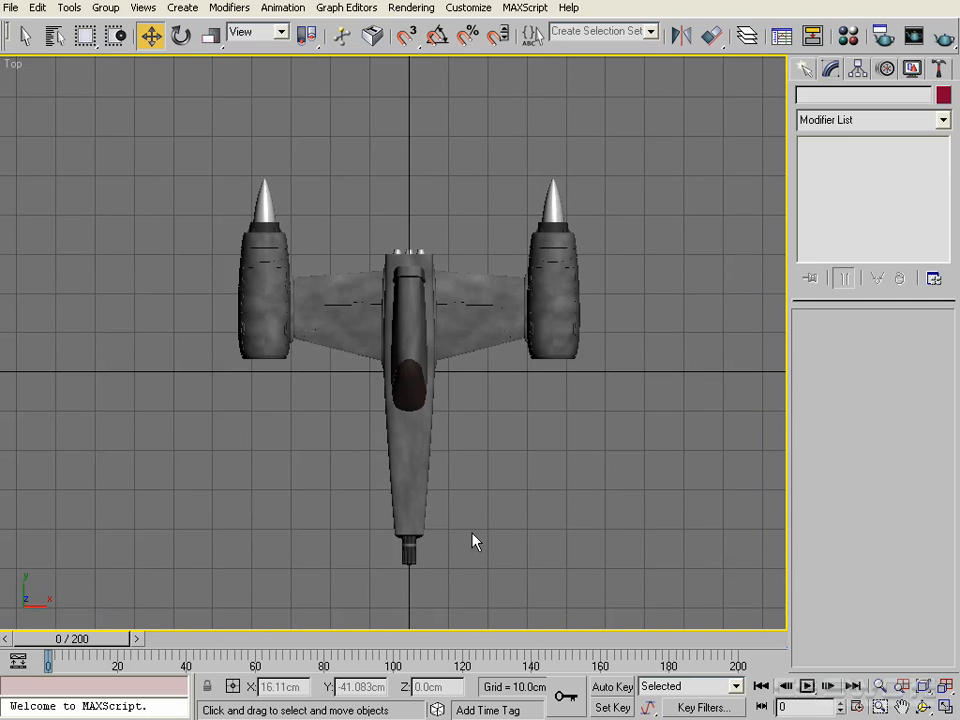
scroll(358, 395, down, 2)
mouse_move(407, 387)
middle_down()
mouse_move(427, 381)
mouse_move(418, 383)
middle_up()
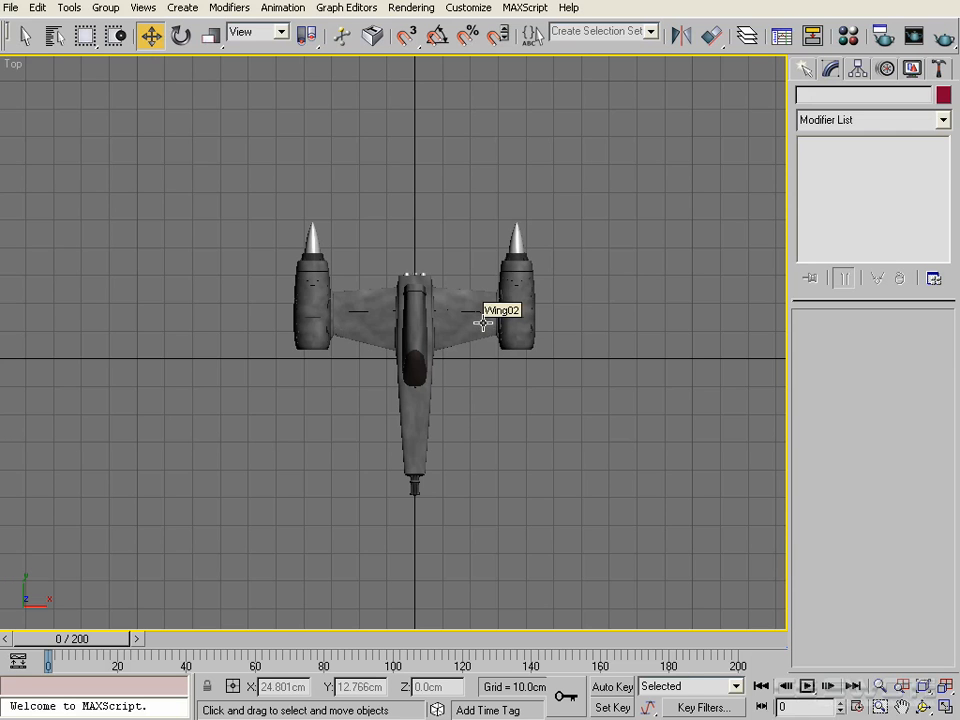
middle_drag(475, 307, 495, 350)
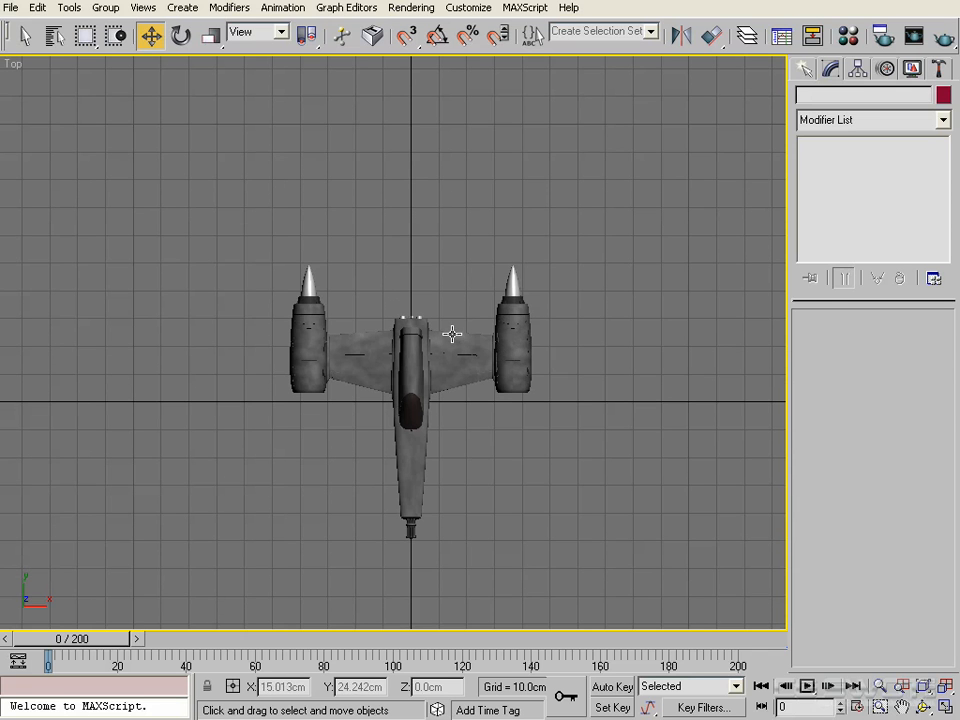
scroll(453, 333, up, 1)
scroll(458, 334, down, 1)
mouse_move(470, 358)
middle_down()
mouse_move(461, 371)
mouse_move(471, 339)
mouse_move(466, 364)
middle_up()
scroll(458, 364, up, 2)
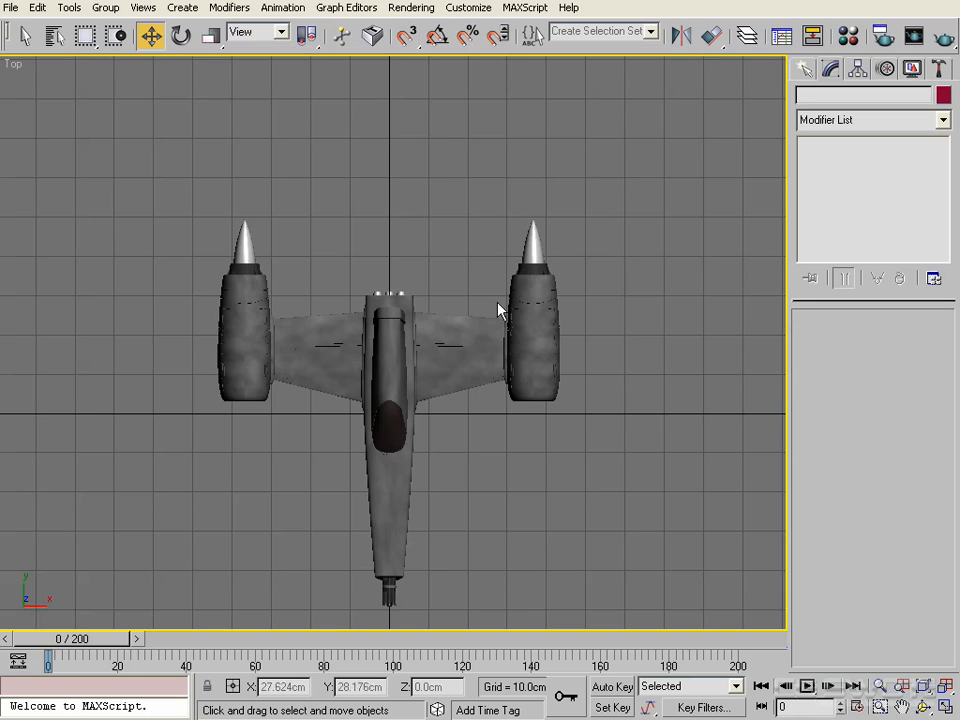
scroll(492, 295, down, 2)
mouse_move(436, 287)
middle_down()
mouse_move(488, 317)
mouse_move(404, 310)
mouse_move(396, 264)
mouse_move(435, 413)
mouse_move(451, 228)
middle_up()
scroll(441, 308, up, 2)
scroll(443, 310, down, 2)
In a wireframe Front view, create a sphere with a radius of about 6.3 cm centred on the left engine
key(F3)
scroll(372, 282, up, 2)
scroll(372, 282, up, 2)
scroll(388, 330, up, 2)
key(f)
middle_drag(341, 302, 569, 306)
scroll(420, 308, up, 2)
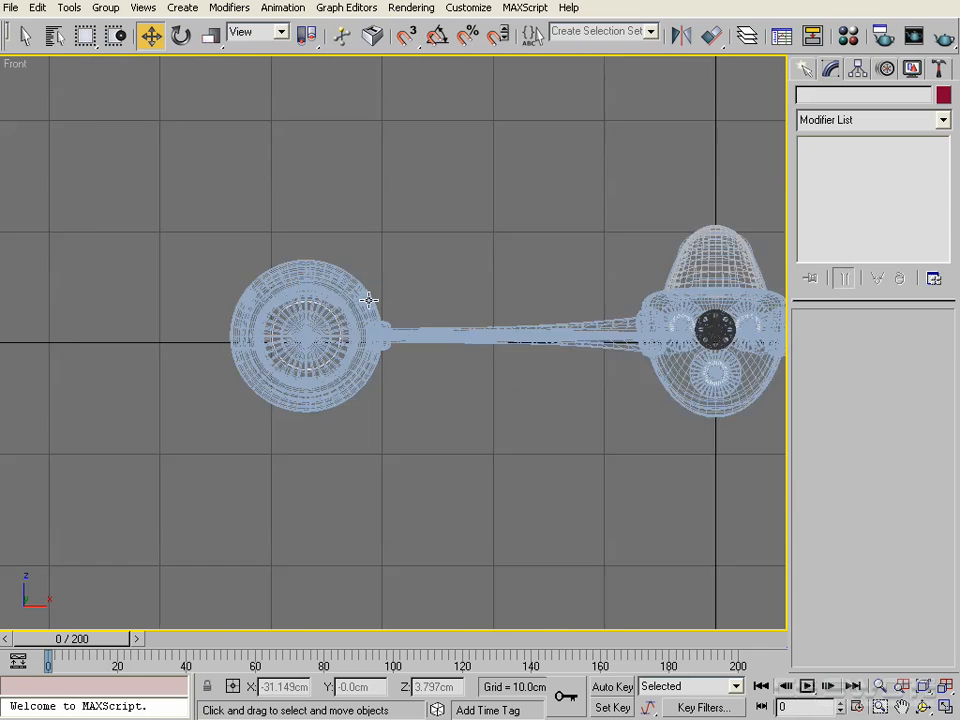
scroll(369, 300, up, 1)
middle_drag(364, 333, 512, 329)
scroll(469, 330, up, 2)
scroll(491, 328, down, 1)
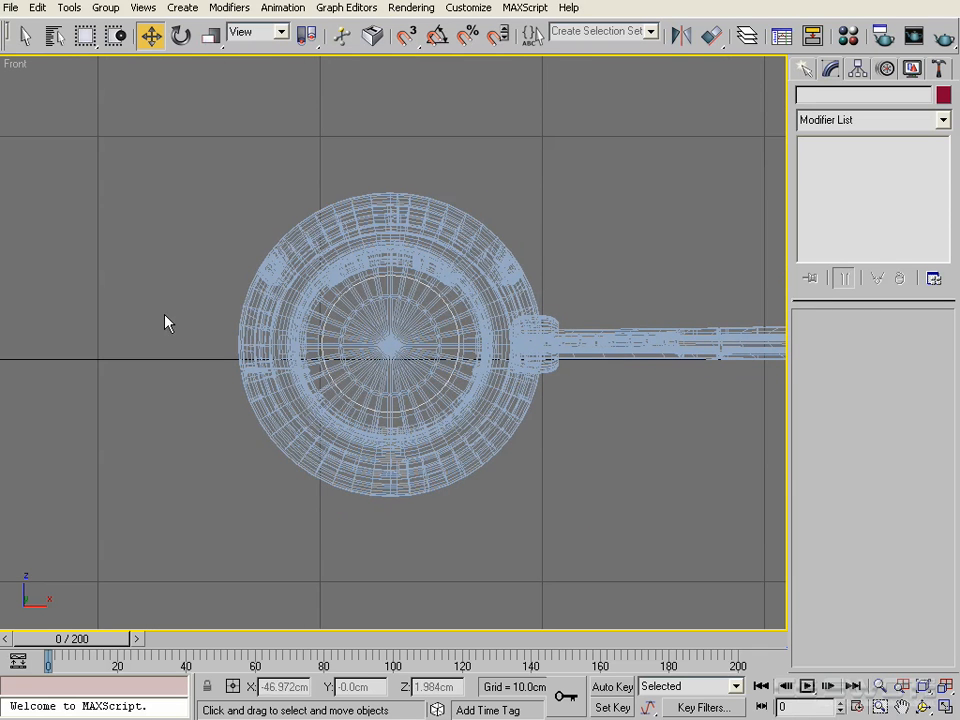
click(805, 69)
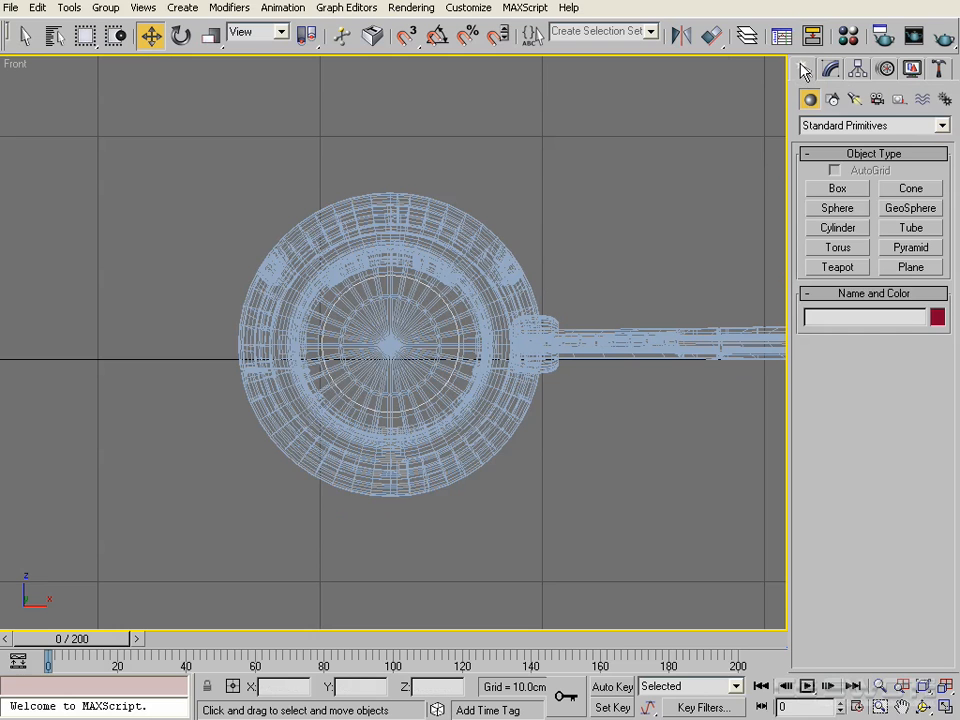
click(835, 210)
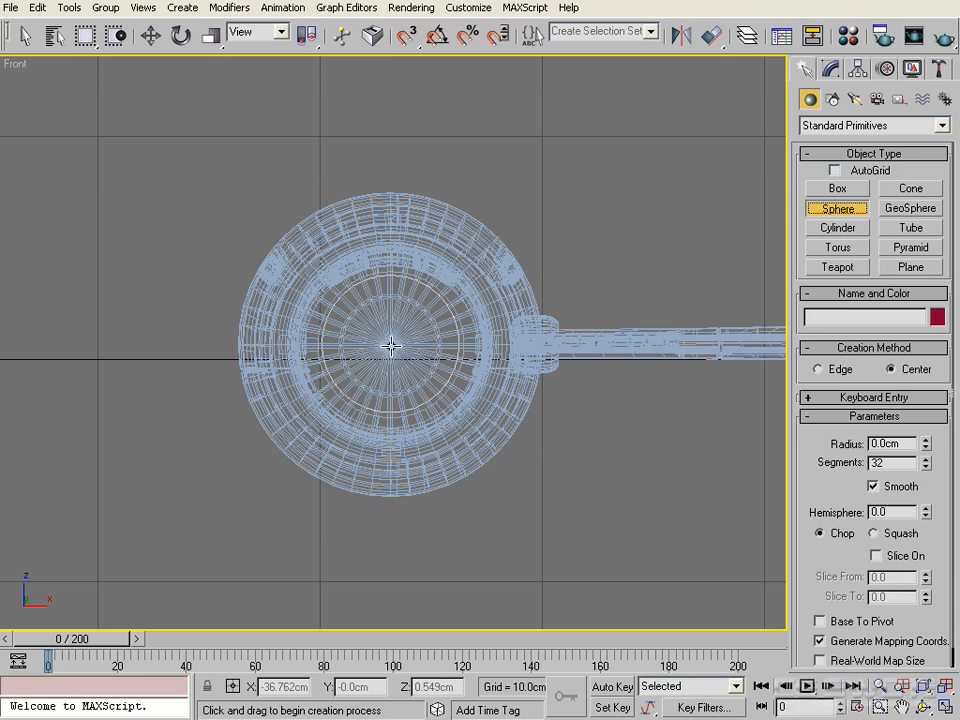
drag(390, 346, 392, 205)
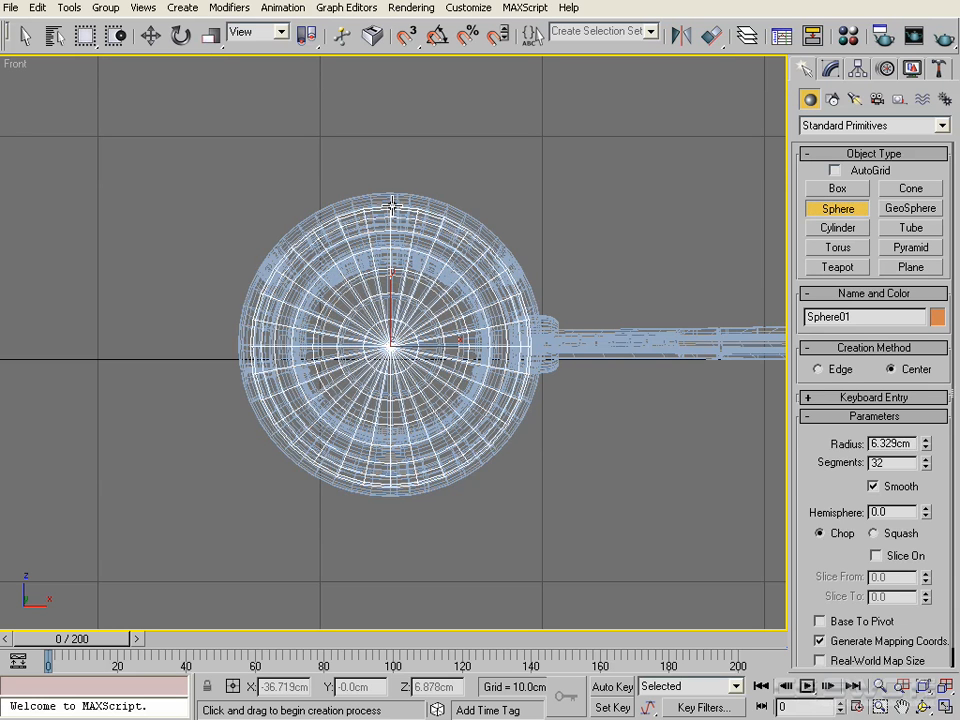
key(w)
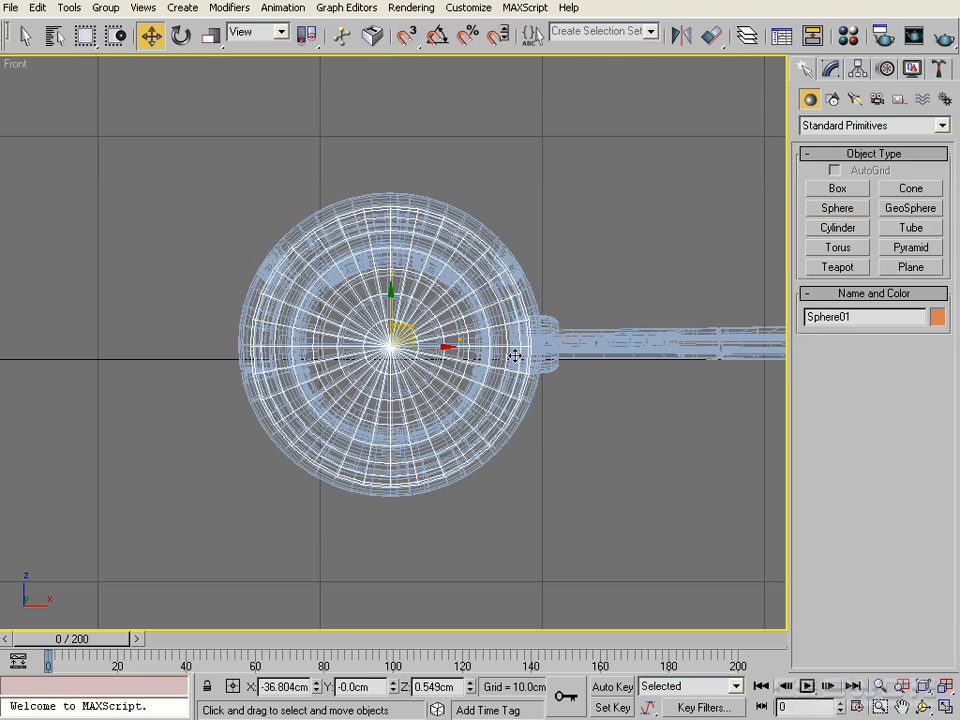
In the shaded Top view, move the sphere along Y onto the left engine's jet cone
key(t)
scroll(400, 334, down, 5)
middle_drag(364, 347, 471, 383)
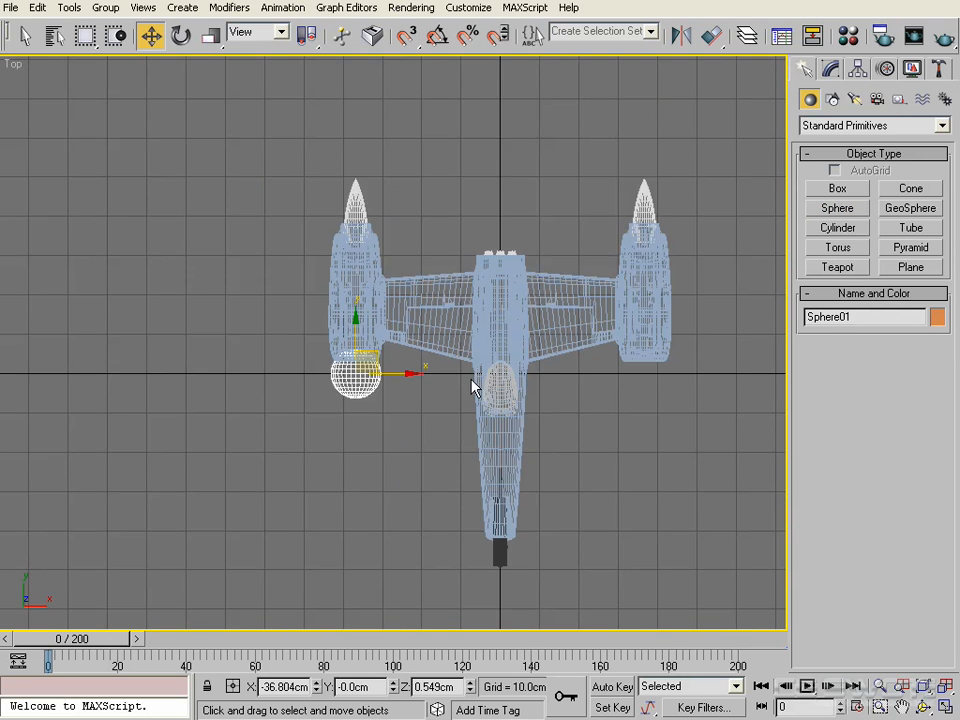
key(F3)
scroll(354, 337, up, 1)
scroll(354, 337, up, 2)
middle_drag(373, 363, 437, 260)
scroll(431, 252, down, 2)
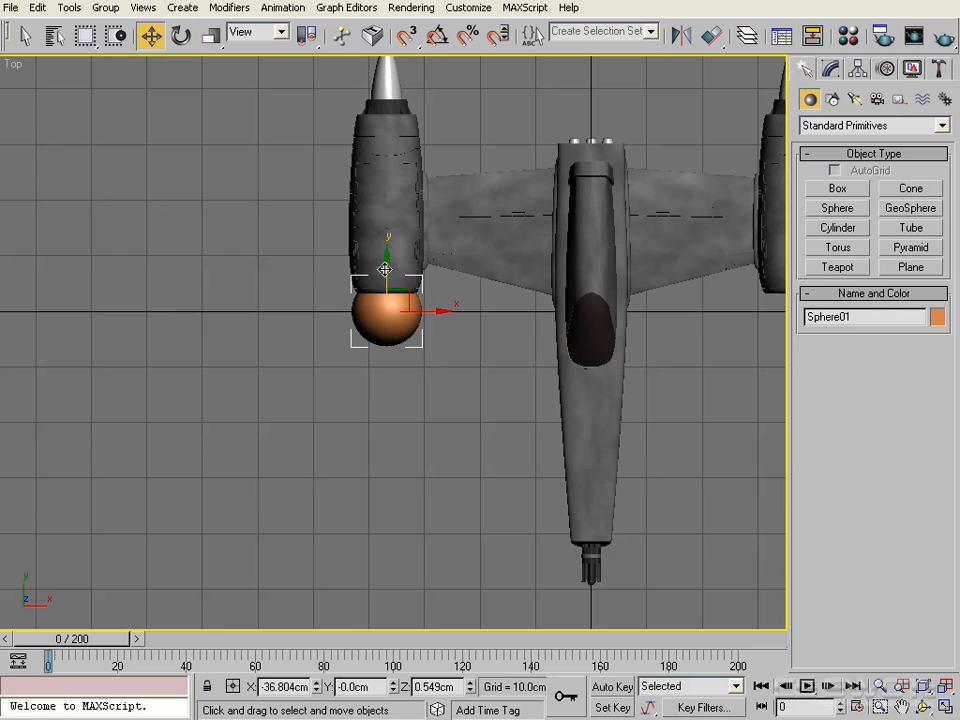
drag(386, 269, 400, 311)
middle_drag(399, 311, 404, 452)
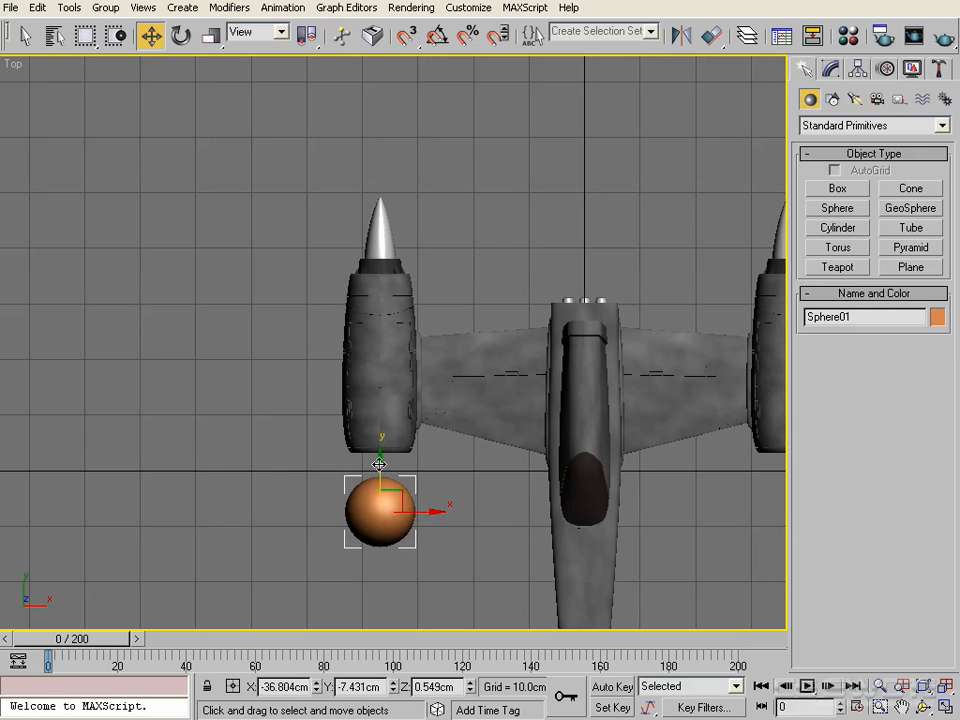
drag(379, 463, 379, 167)
Move the sphere to about Y 51.3 cm in wireframe and align its pivot point to JetCone01's pivot on X, Y and Z
scroll(400, 220, up, 4)
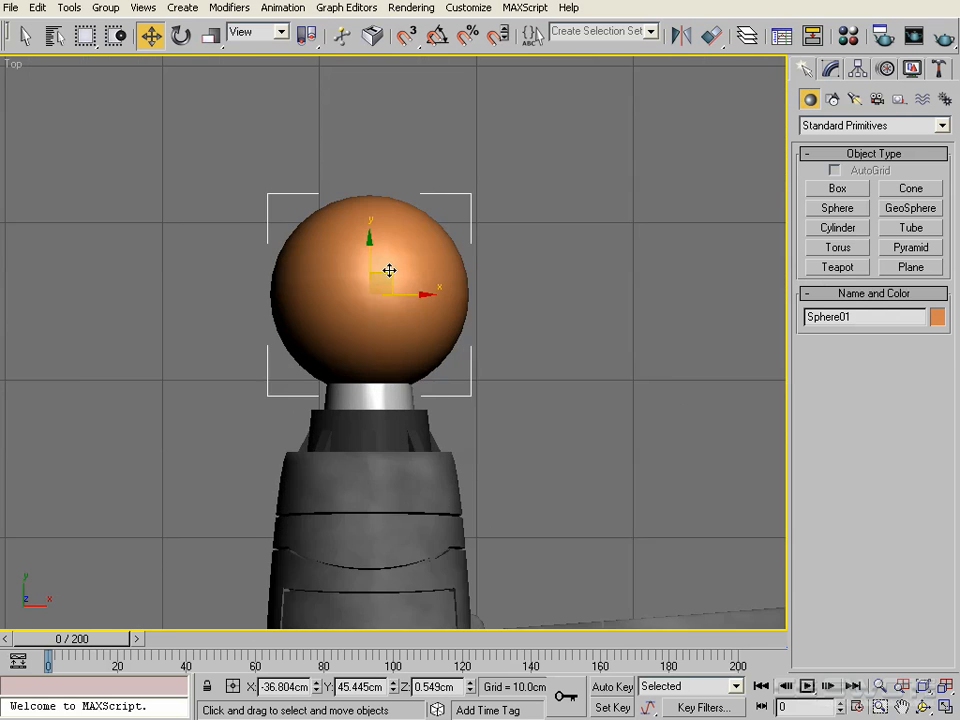
middle_drag(389, 270, 465, 264)
key(F3)
scroll(445, 325, up, 2)
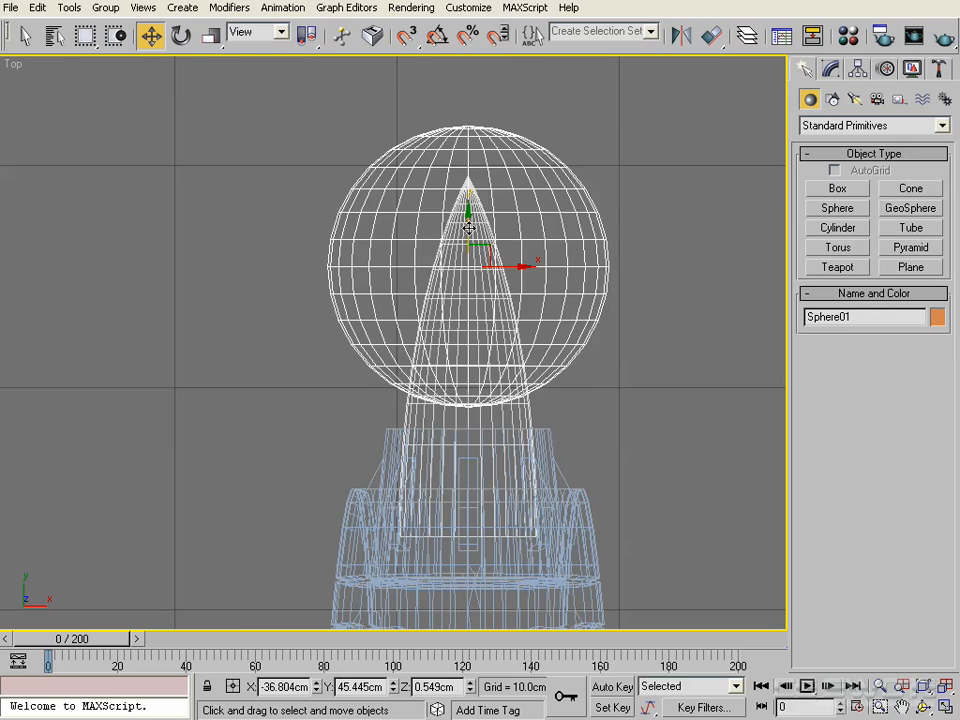
drag(469, 228, 469, 97)
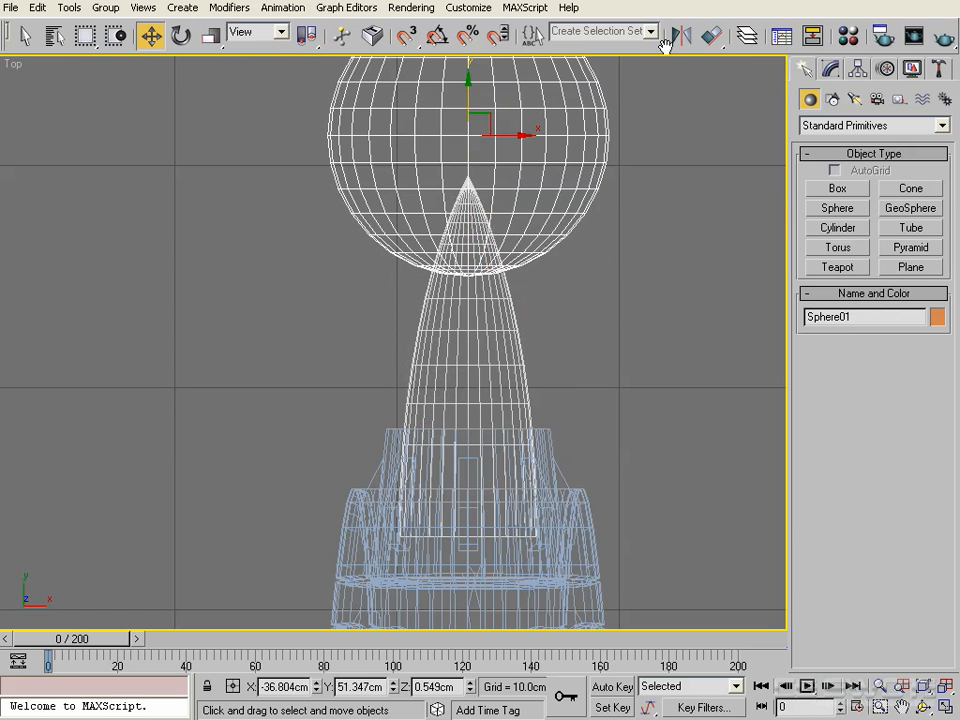
click(713, 37)
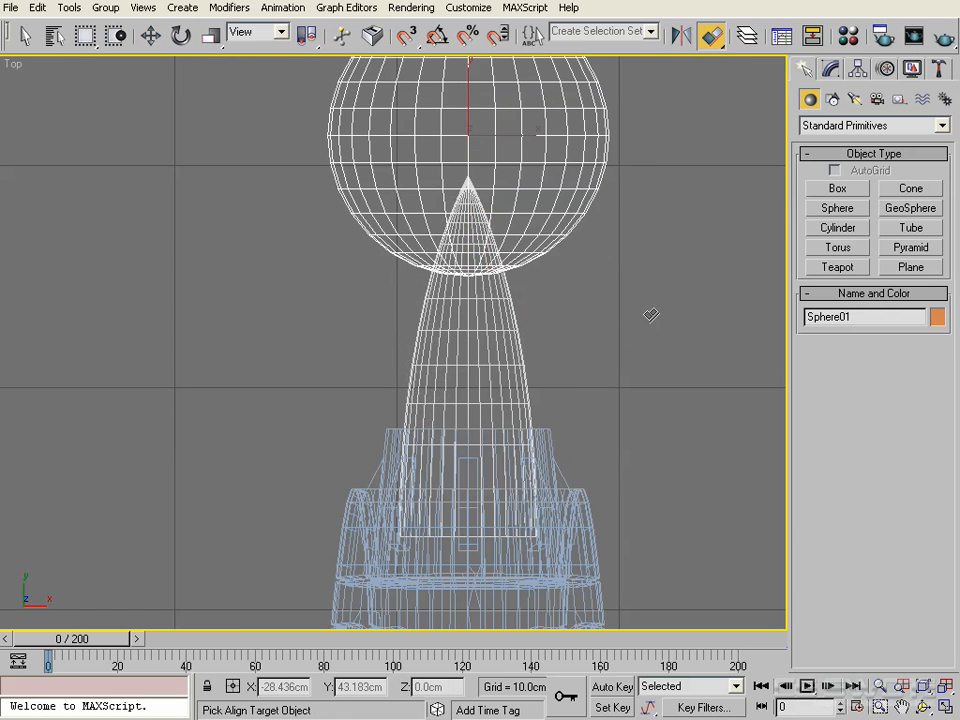
click(516, 338)
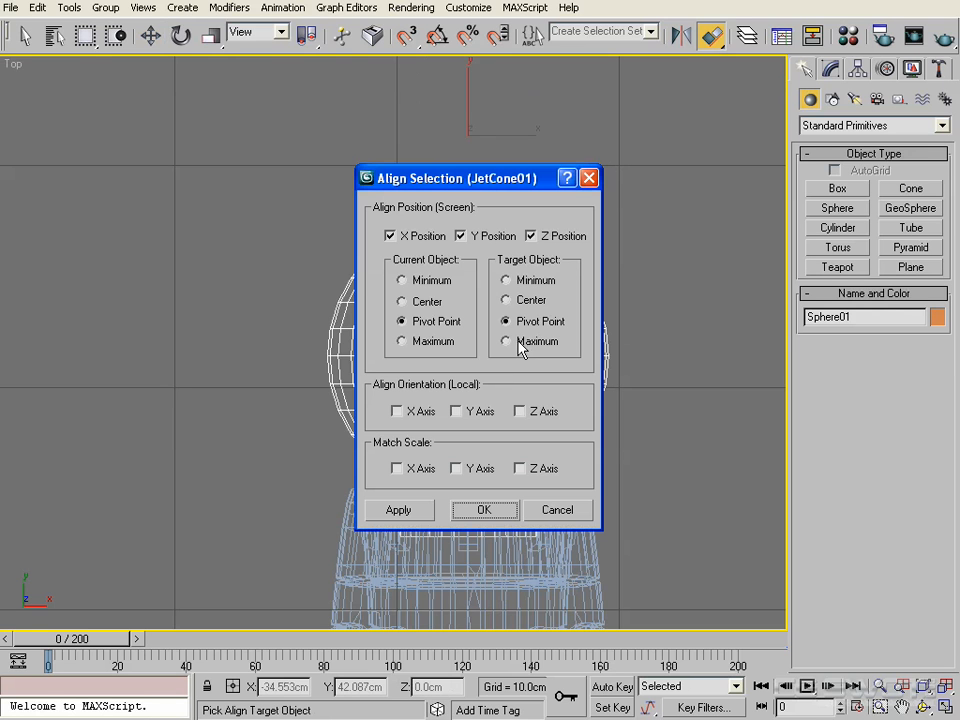
click(484, 511)
Move the sphere along Y to about 43.6 cm so it encloses the jet cone's tip, and return to wireframe display
scroll(455, 350, up, 2)
key(F3)
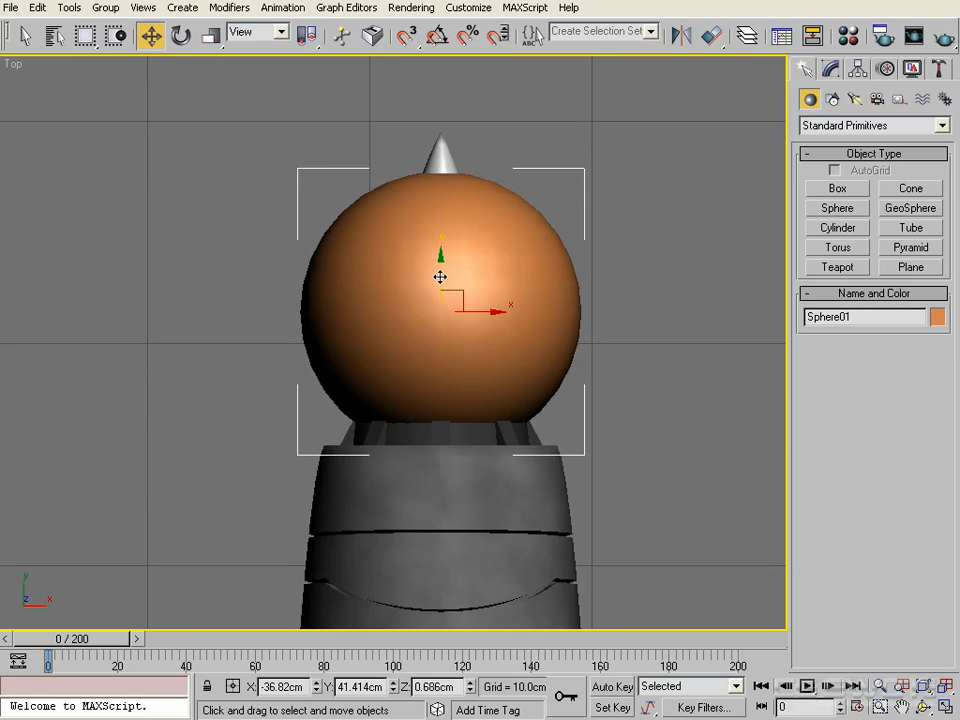
drag(440, 277, 460, 232)
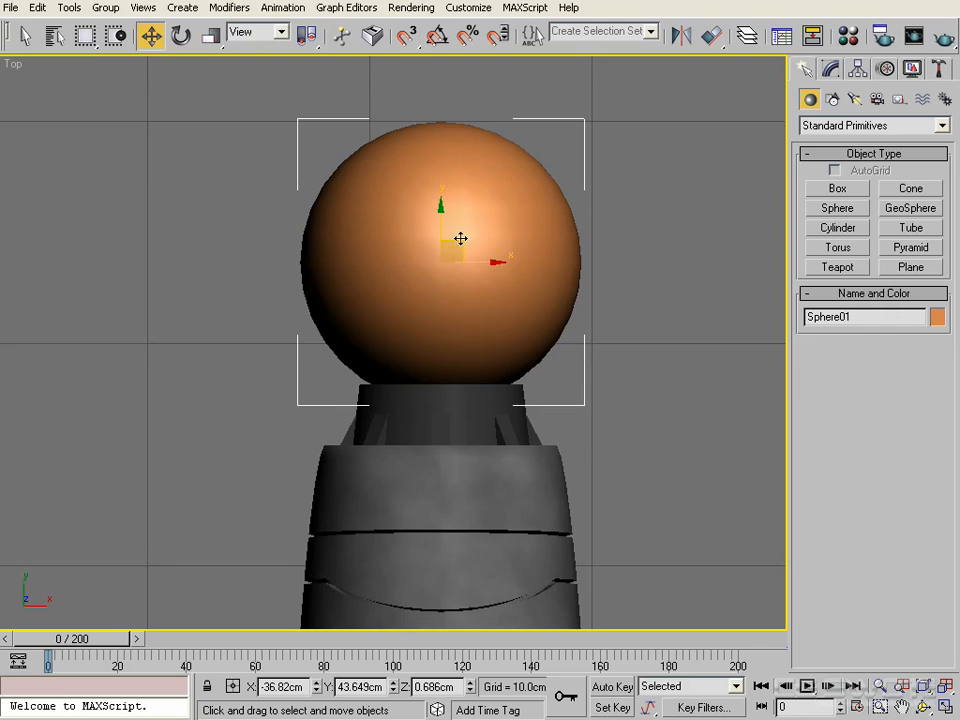
middle_drag(460, 238, 480, 377)
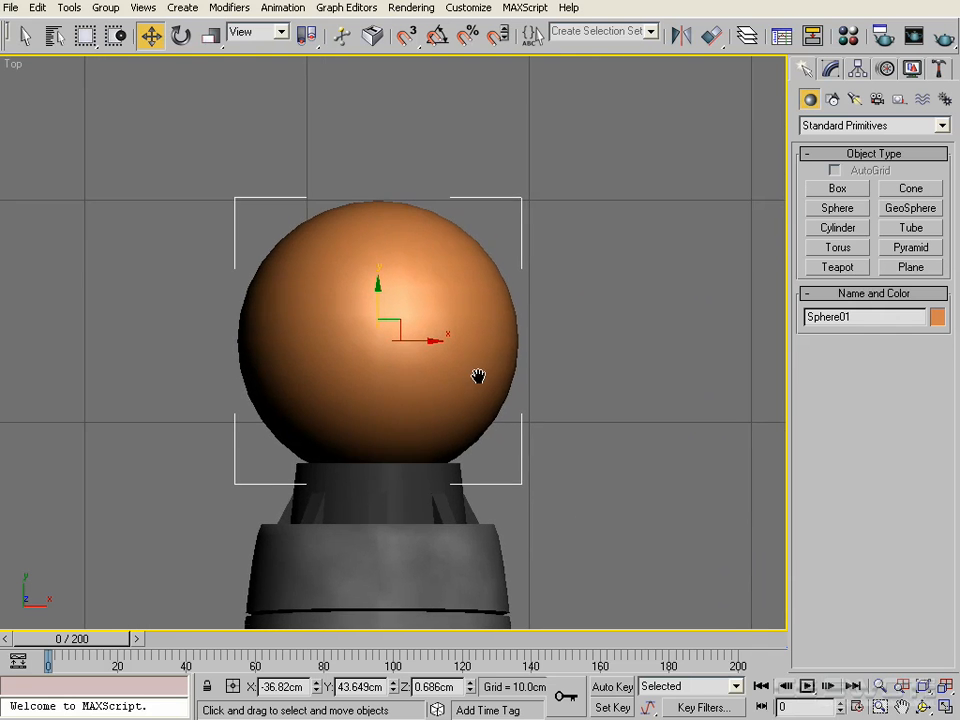
scroll(466, 362, down, 2)
key(F3)
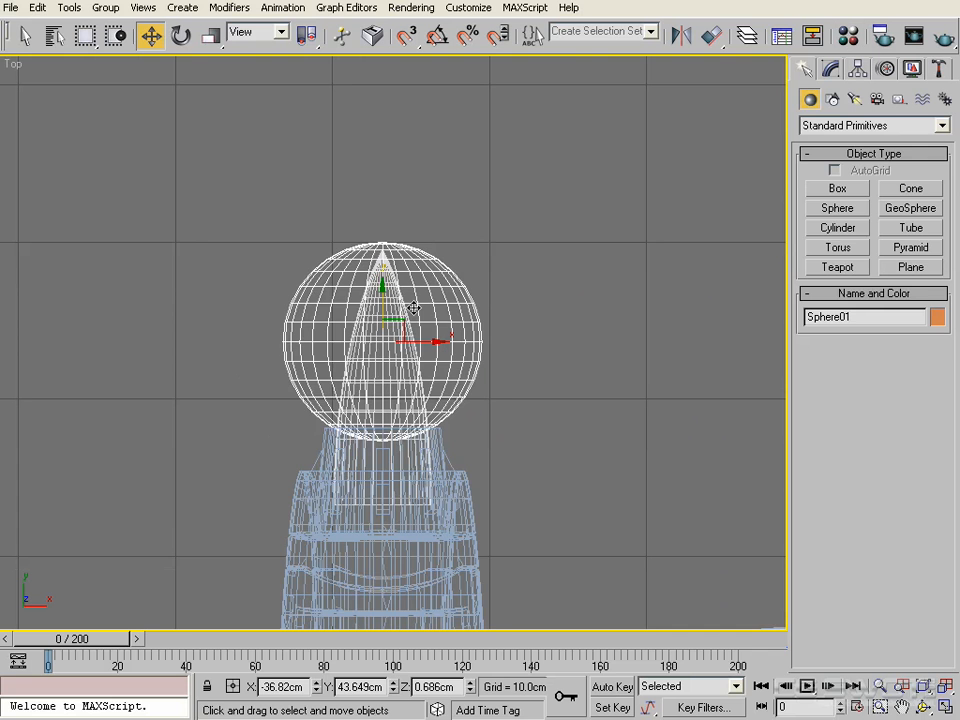
Set the sphere's segments to 46
click(832, 68)
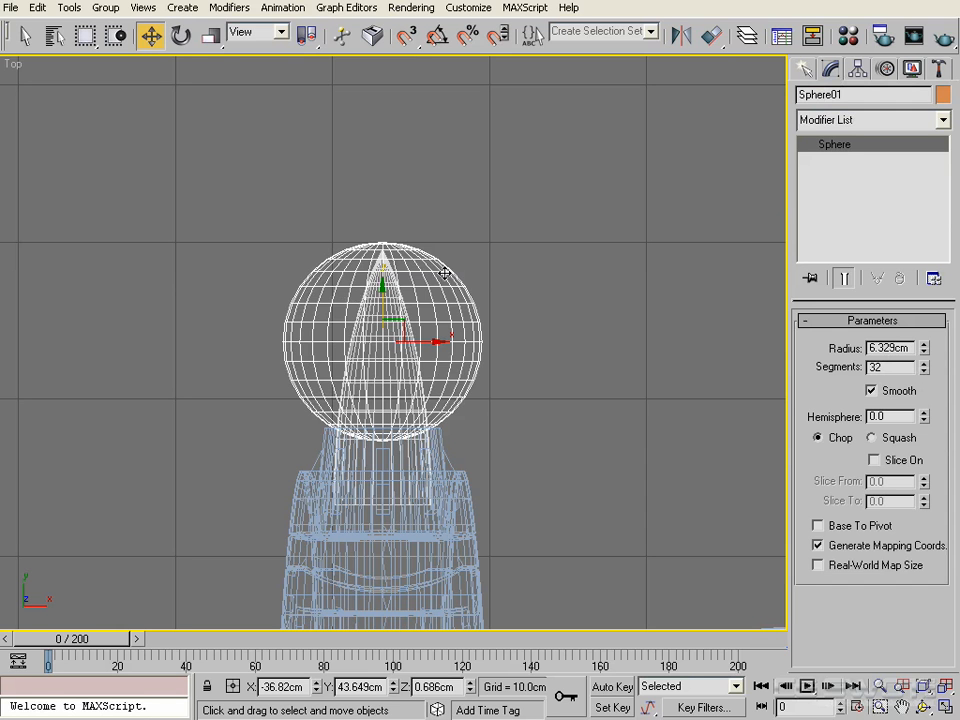
click(924, 364)
click(924, 364)
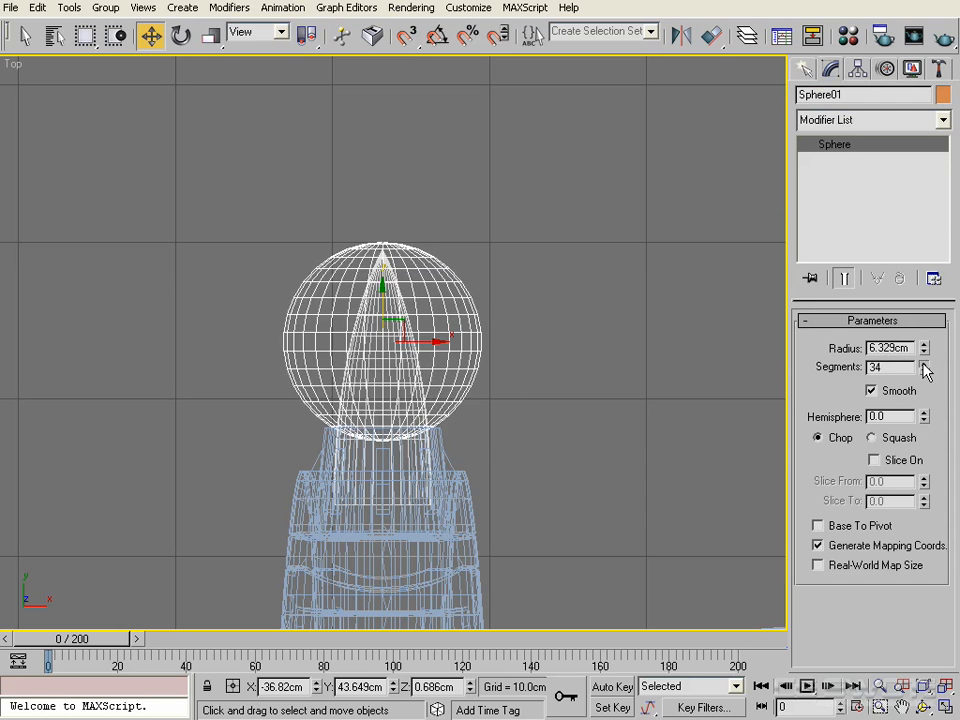
click(924, 364)
click(924, 364)
click(924, 364)
click(924, 364)
click(924, 364)
click(924, 364)
click(924, 364)
click(924, 364)
click(924, 364)
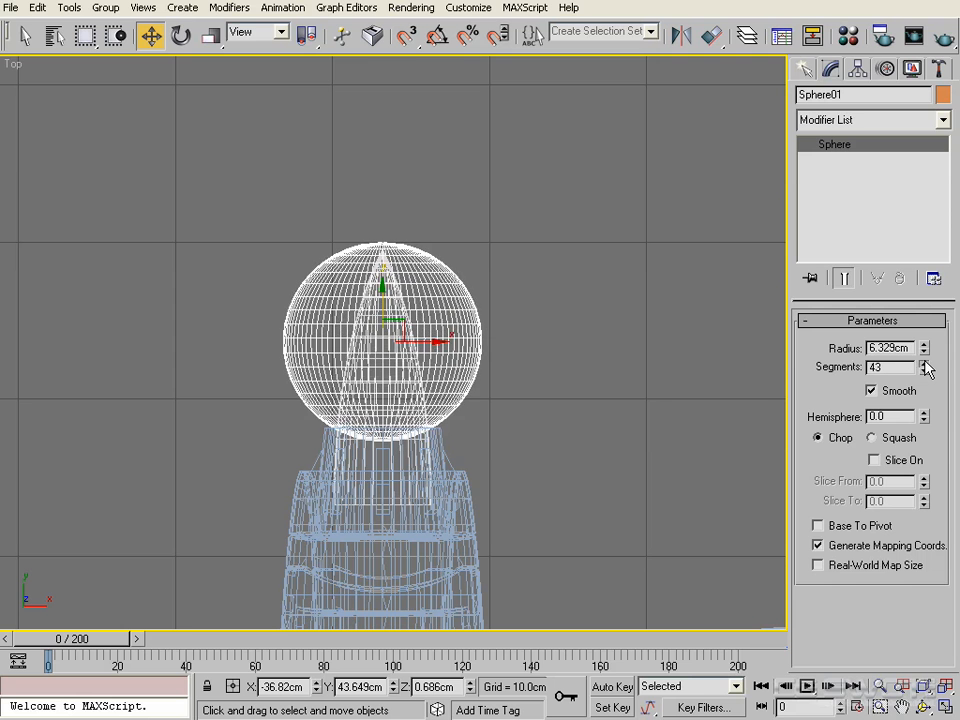
click(924, 364)
click(924, 364)
click(924, 364)
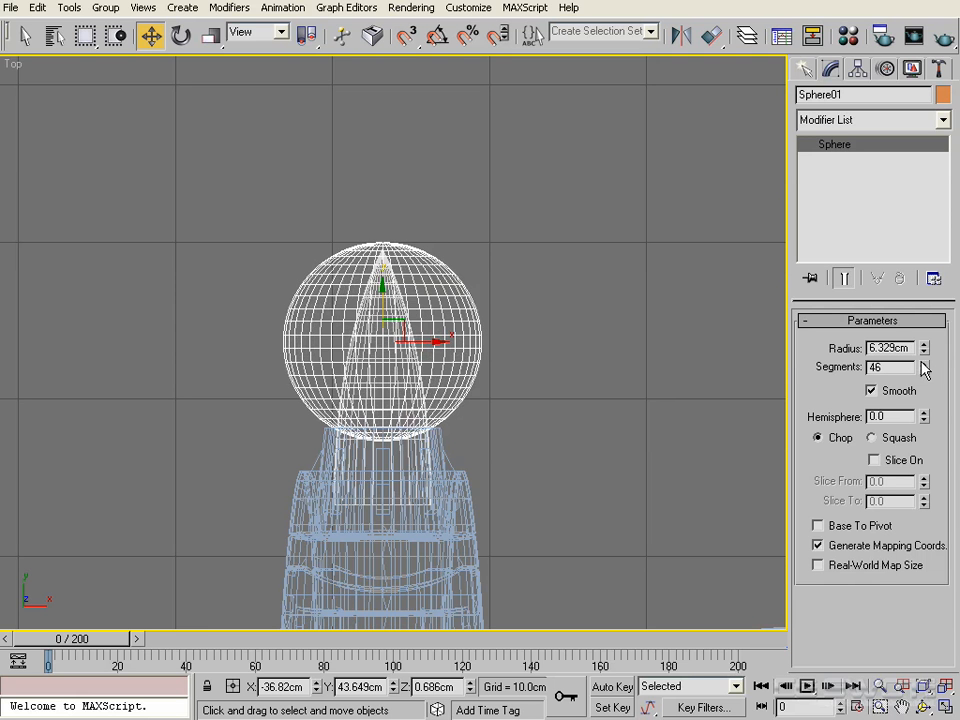
middle_drag(398, 336, 418, 338)
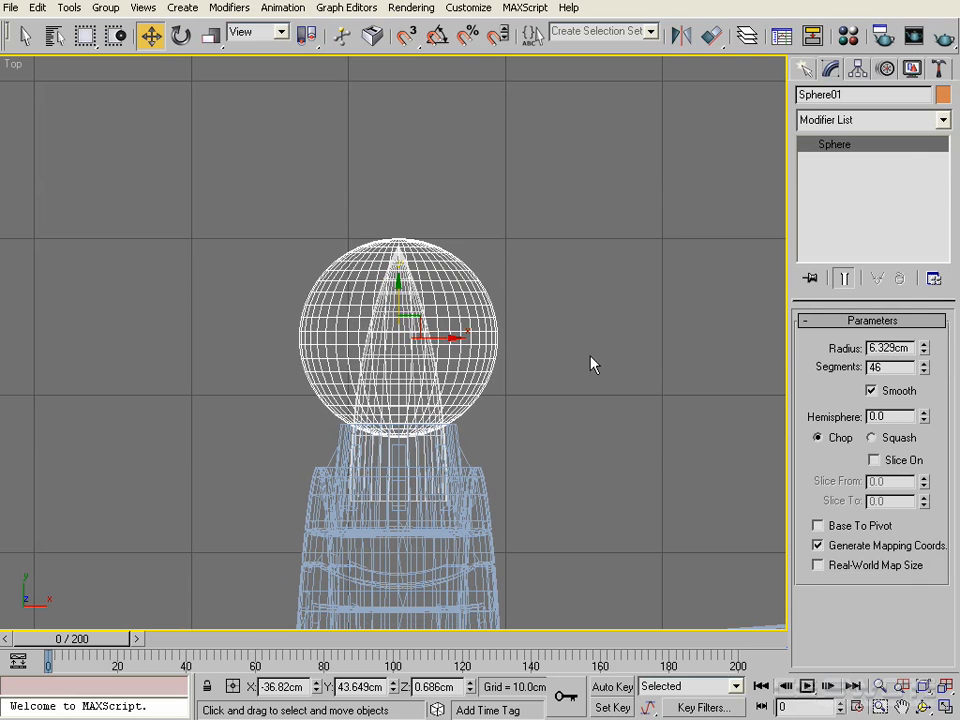
Add an Edit Poly modifier to the sphere and enter vertex editing, with the sphere's rear pole in close-up
click(942, 120)
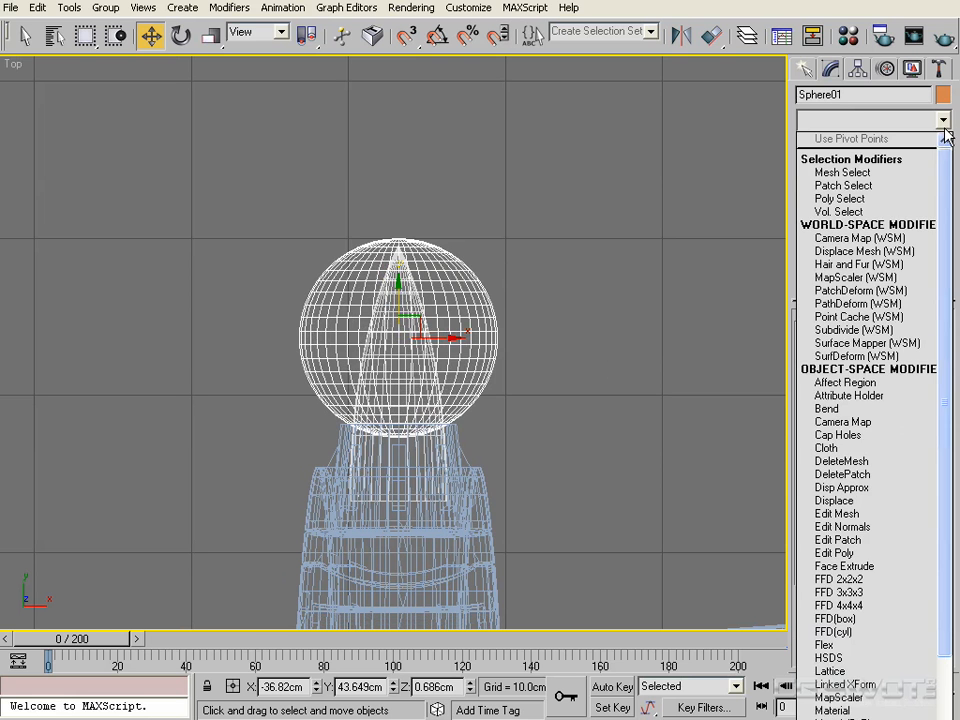
scroll(939, 249, down, 5)
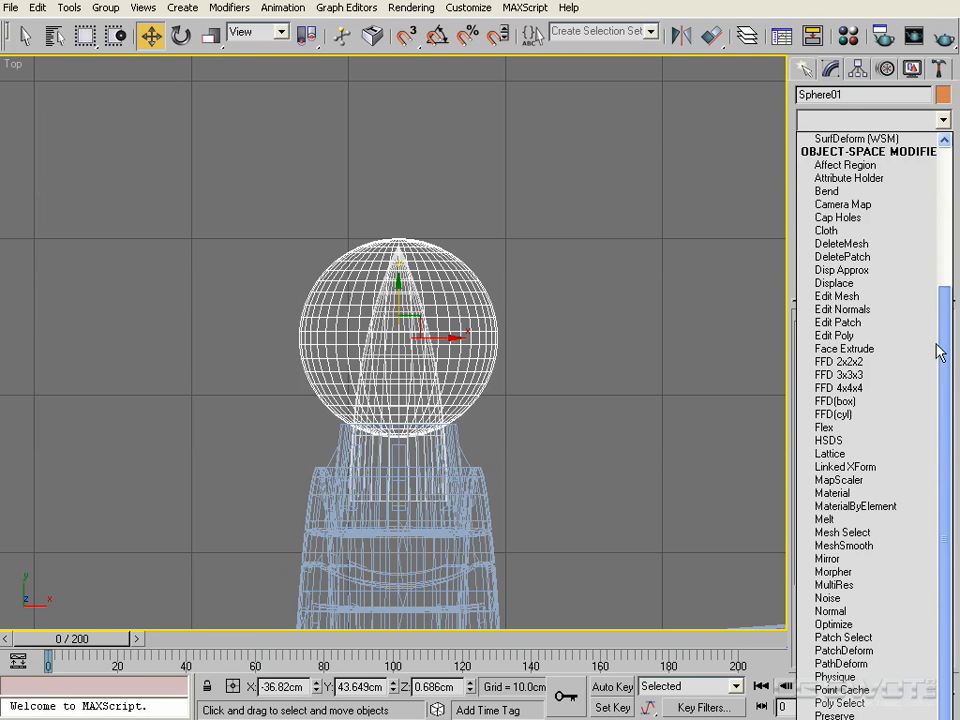
click(887, 336)
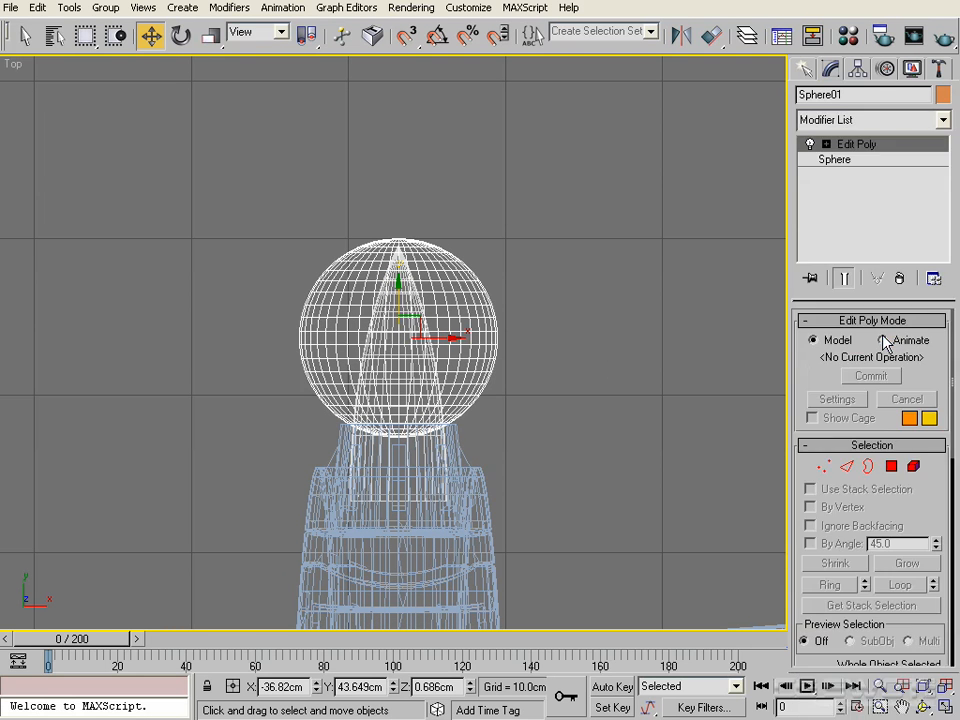
click(823, 466)
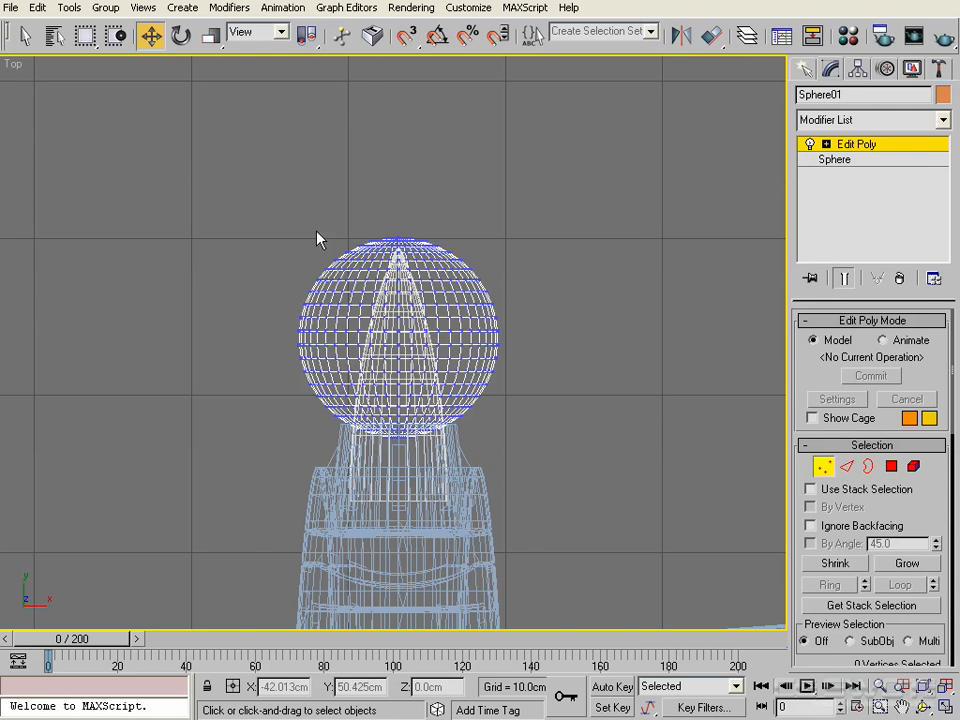
scroll(394, 225, up, 3)
middle_drag(402, 224, 417, 503)
scroll(473, 290, up, 3)
scroll(525, 274, down, 2)
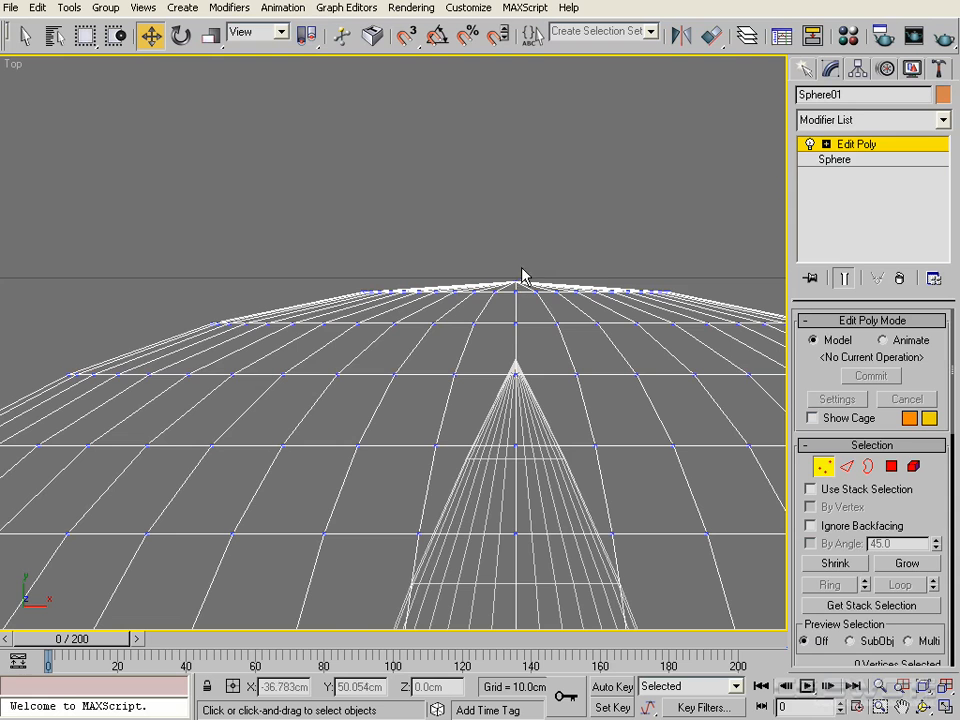
Select the sphere's rear pole vertex and enable soft selection with a falloff of about 15.2 cm
click(516, 279)
scroll(522, 304, down, 2)
scroll(522, 304, down, 5)
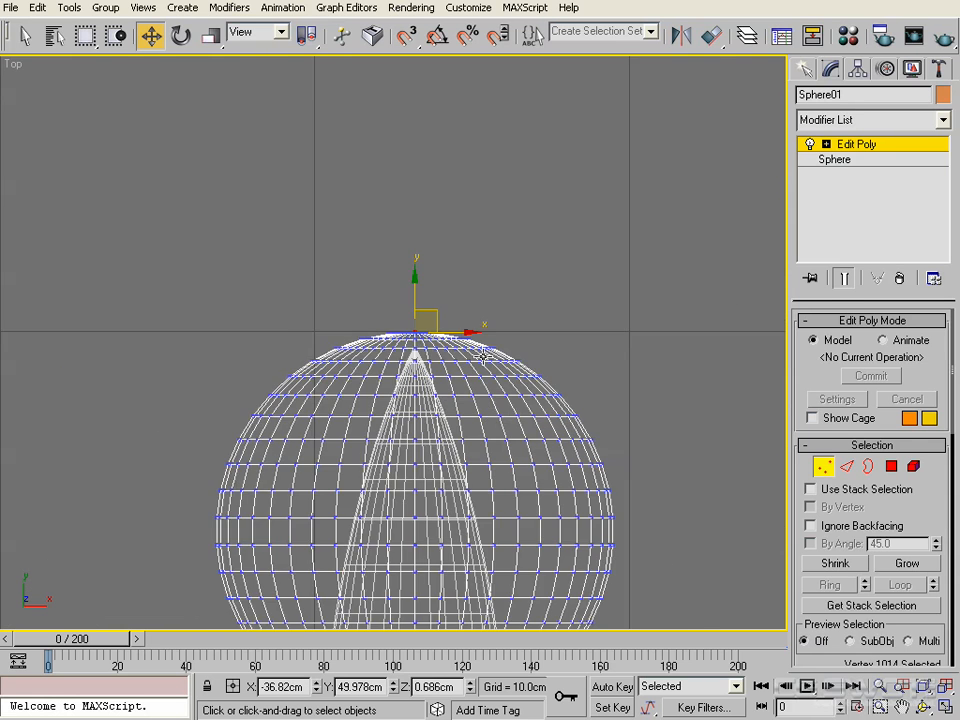
scroll(931, 440, down, 5)
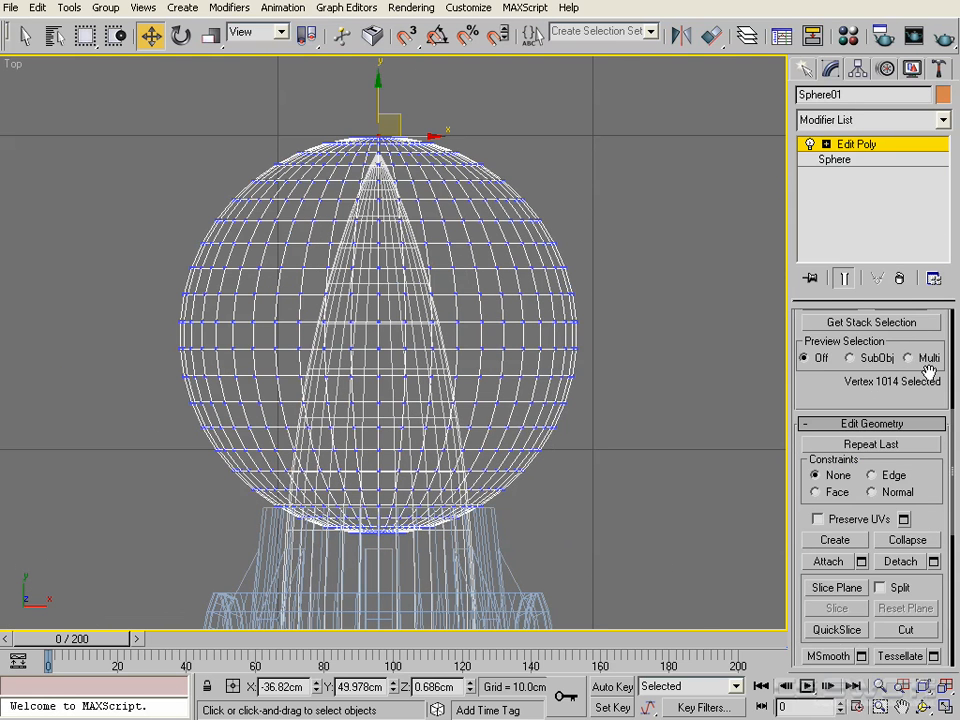
scroll(926, 368, down, 5)
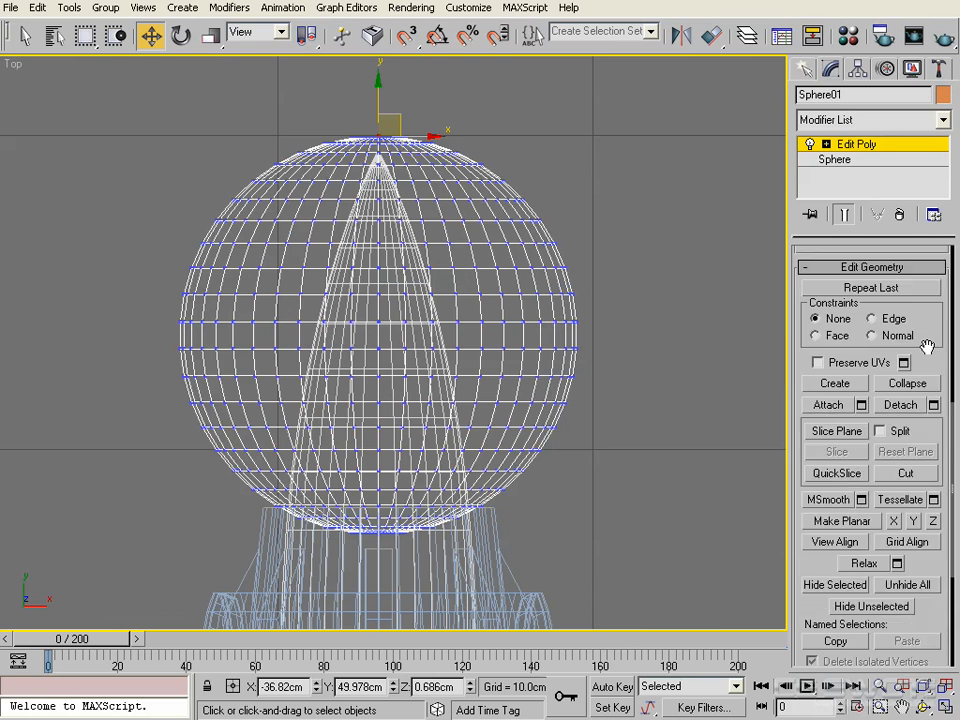
scroll(928, 489, down, 2)
click(895, 477)
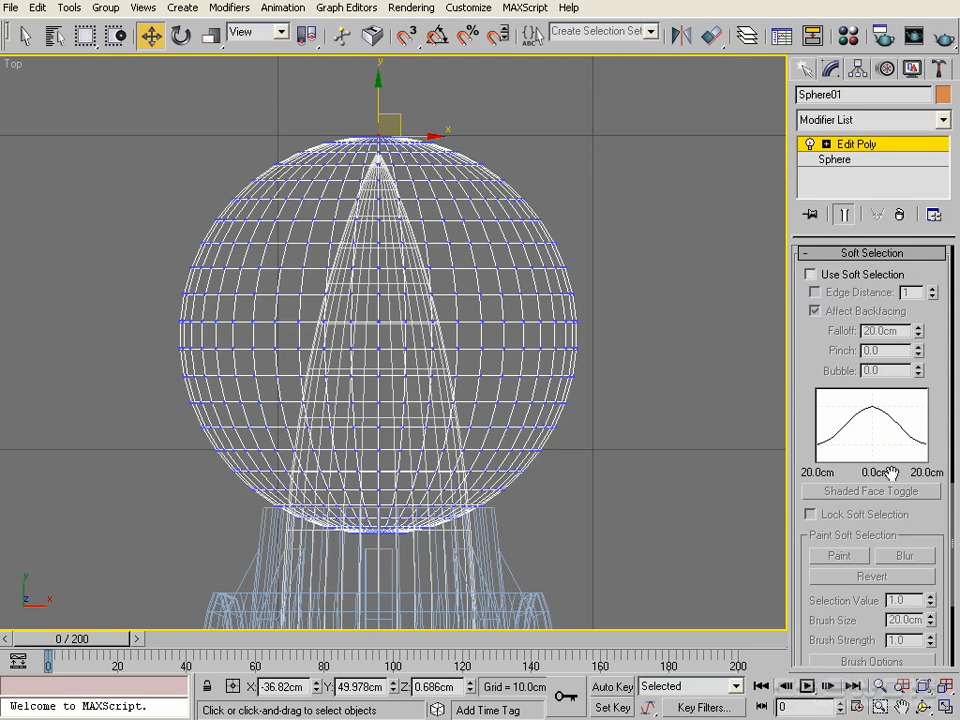
click(829, 277)
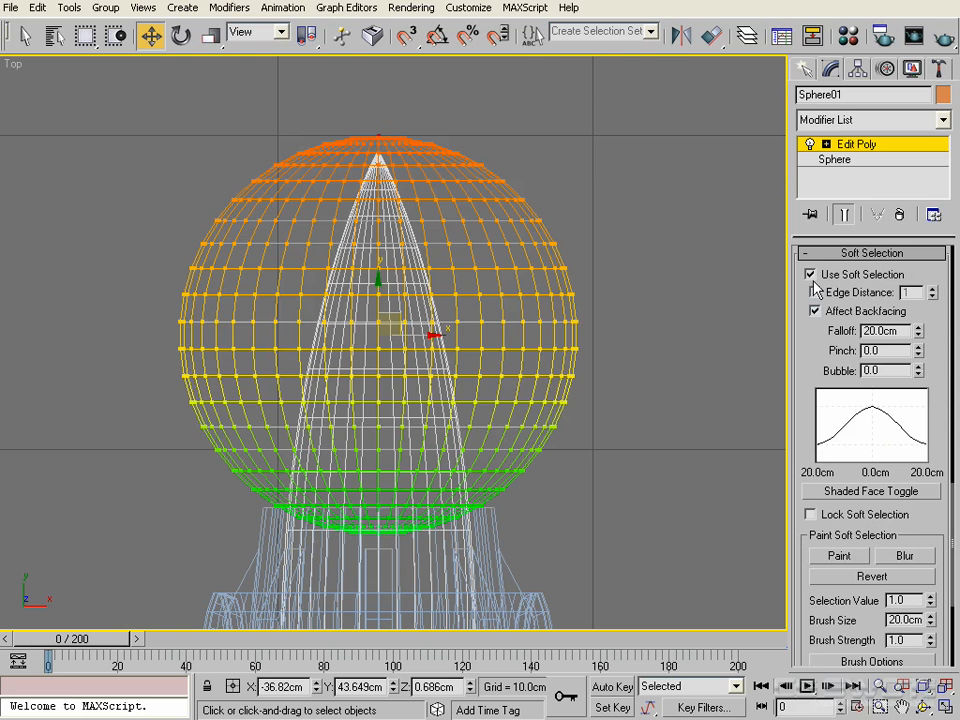
drag(920, 334, 918, 349)
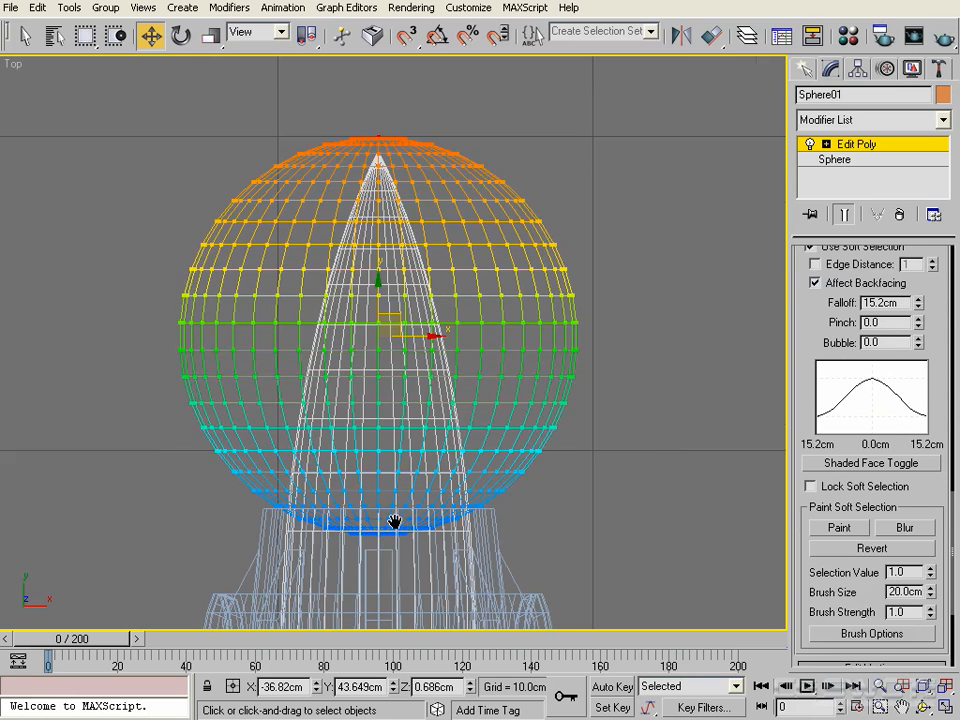
scroll(400, 495, down, 3)
middle_drag(401, 489, 418, 551)
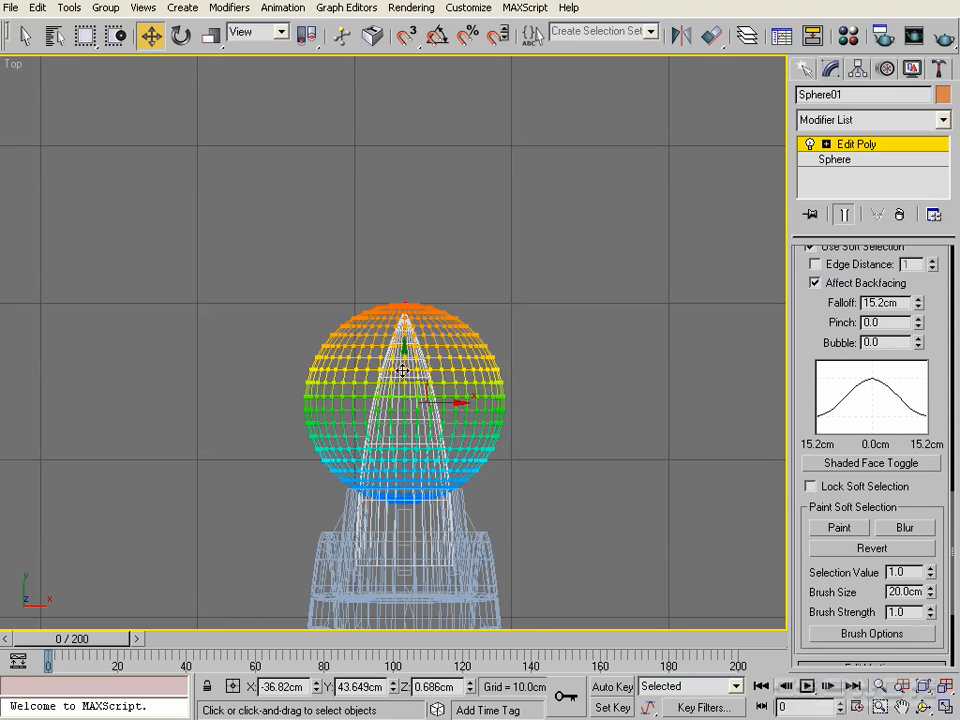
drag(400, 370, 420, 223)
drag(405, 370, 404, 198)
right_click(404, 198)
scroll(403, 215, down, 3)
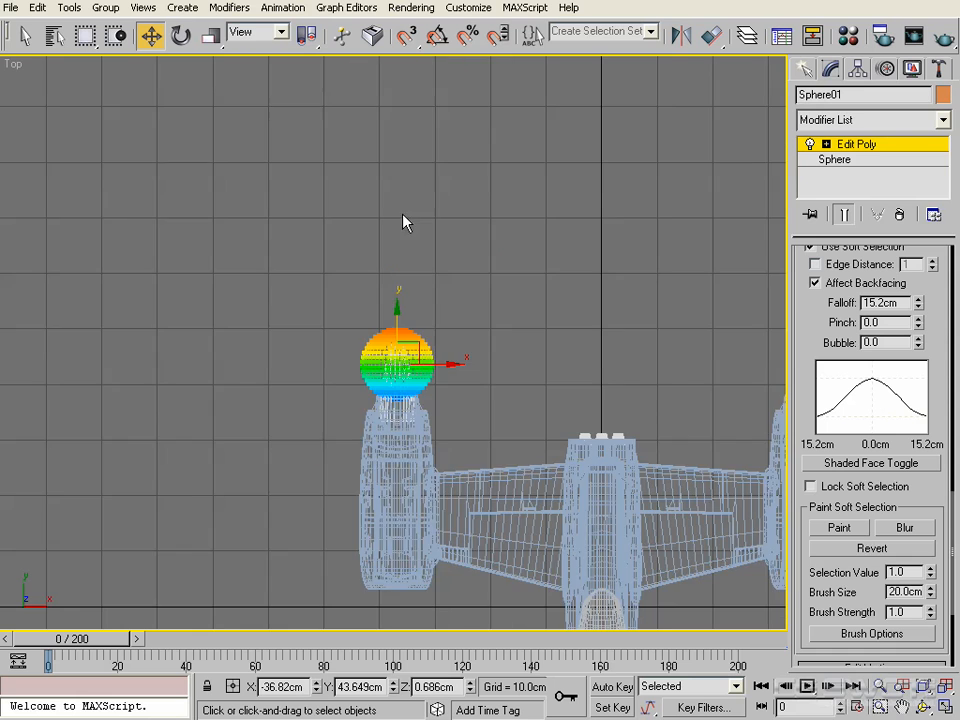
scroll(499, 366, up, 5)
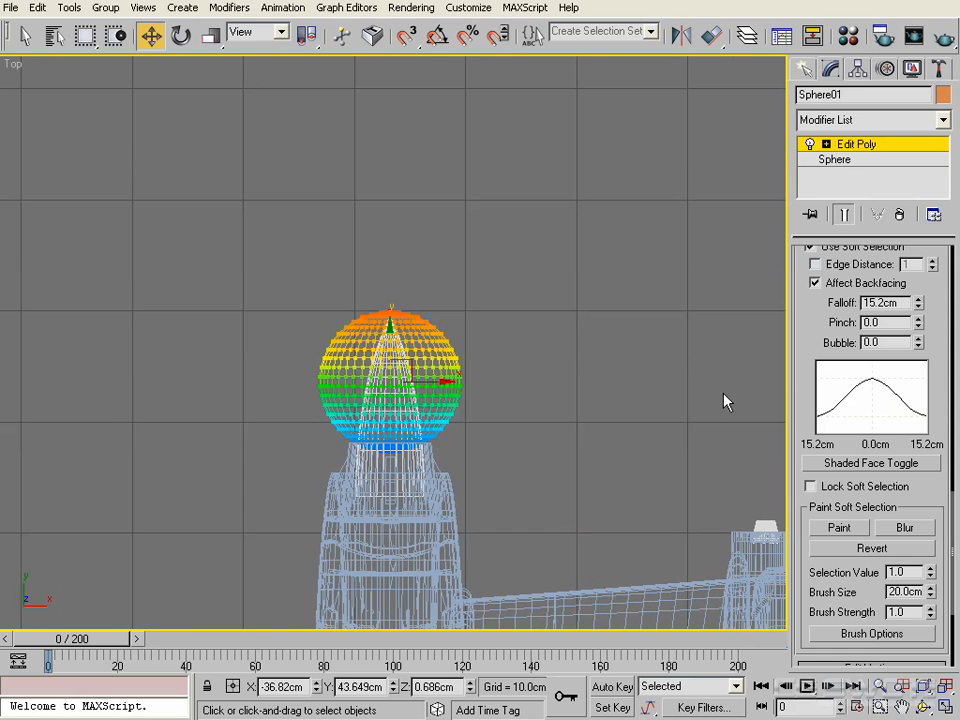
scroll(416, 347, down, 3)
mouse_move(424, 392)
mouse_down()
mouse_move(420, 157)
mouse_move(430, 397)
mouse_up()
scroll(541, 403, up, 4)
middle_drag(528, 419, 514, 245)
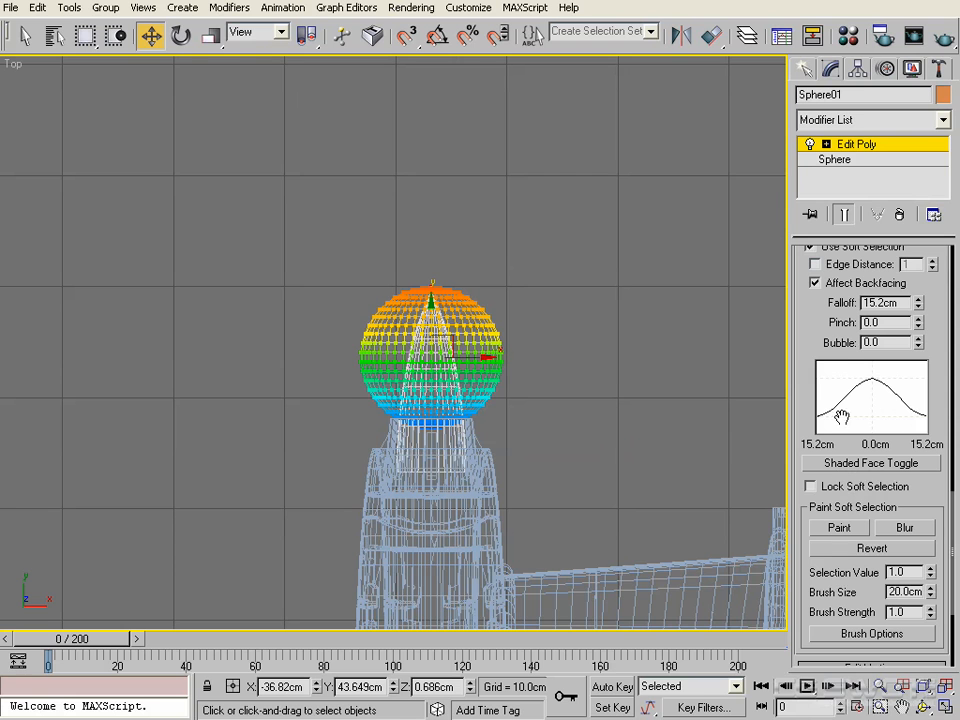
Shape the soft selection with pinch 0.66, bubble 0.18 and a falloff of 13.68 cm
drag(918, 325, 914, 253)
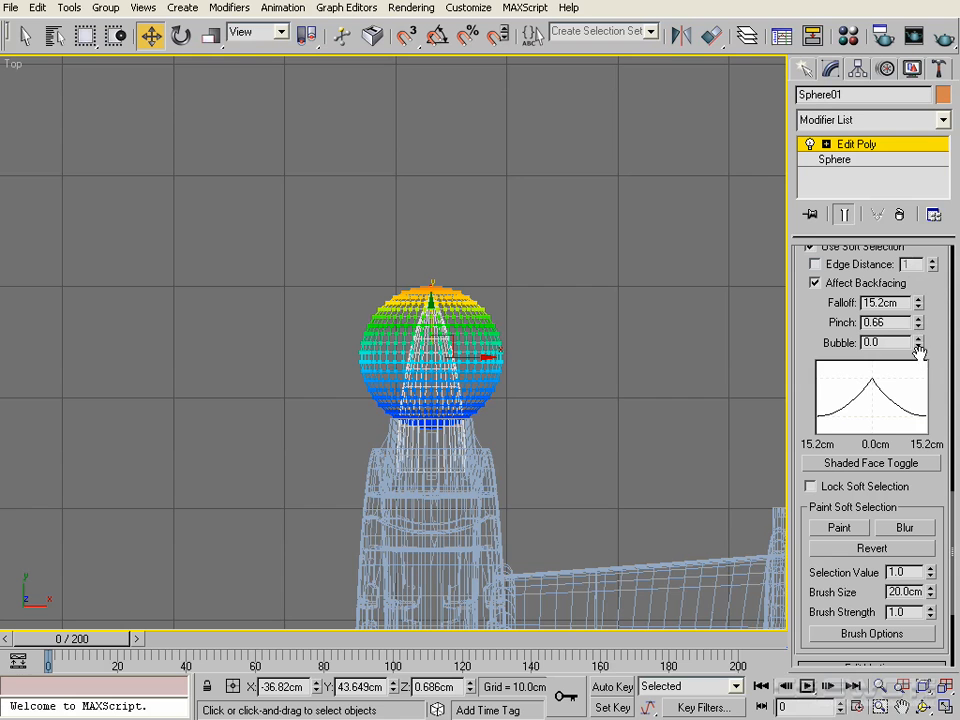
drag(918, 346, 917, 322)
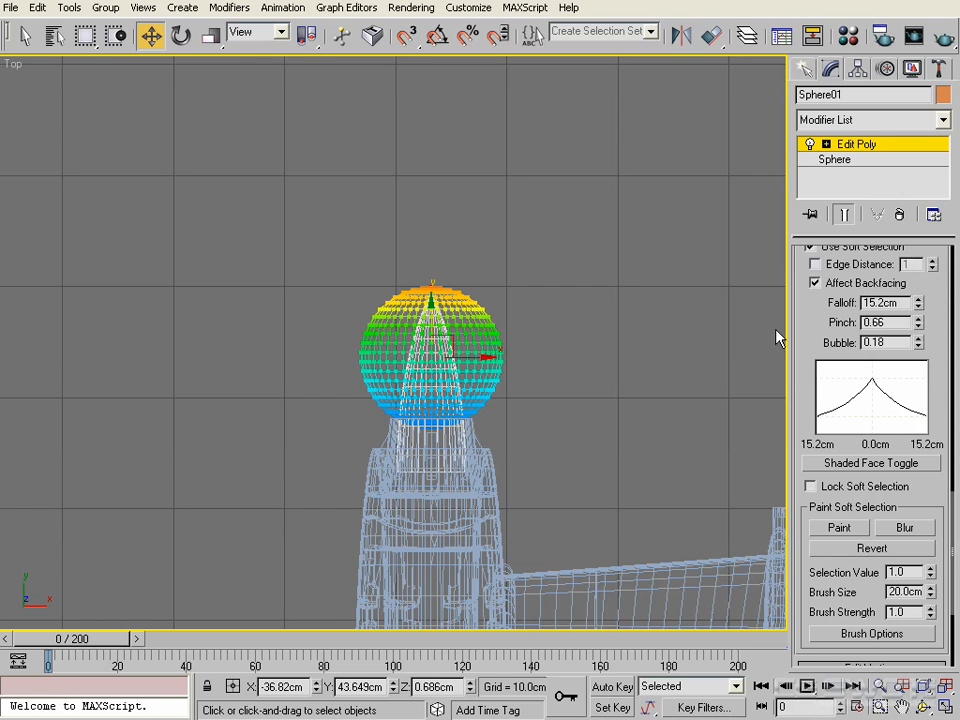
middle_drag(537, 329, 552, 300)
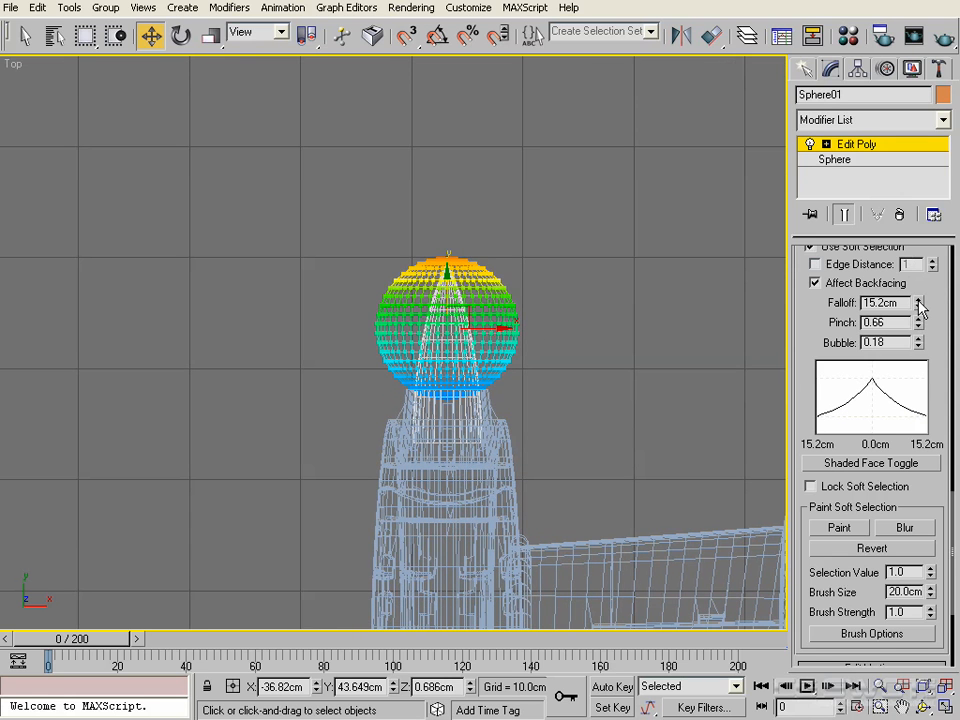
mouse_move(919, 309)
mouse_down()
mouse_move(919, 326)
mouse_move(919, 308)
mouse_up()
Pull the soft-selected pole along Y to about 80.3 cm, forming a long teardrop exhaust, and leave vertex editing
scroll(460, 335, down, 5)
middle_drag(463, 354, 533, 380)
drag(494, 347, 499, 126)
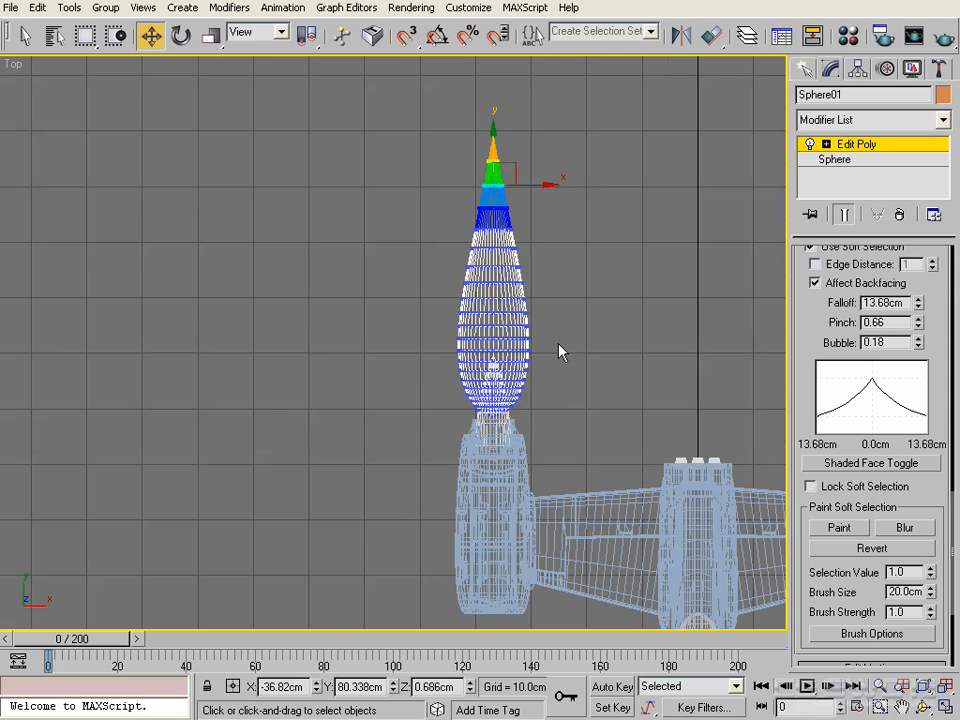
scroll(558, 344, down, 4)
middle_drag(559, 345, 432, 352)
scroll(477, 276, up, 2)
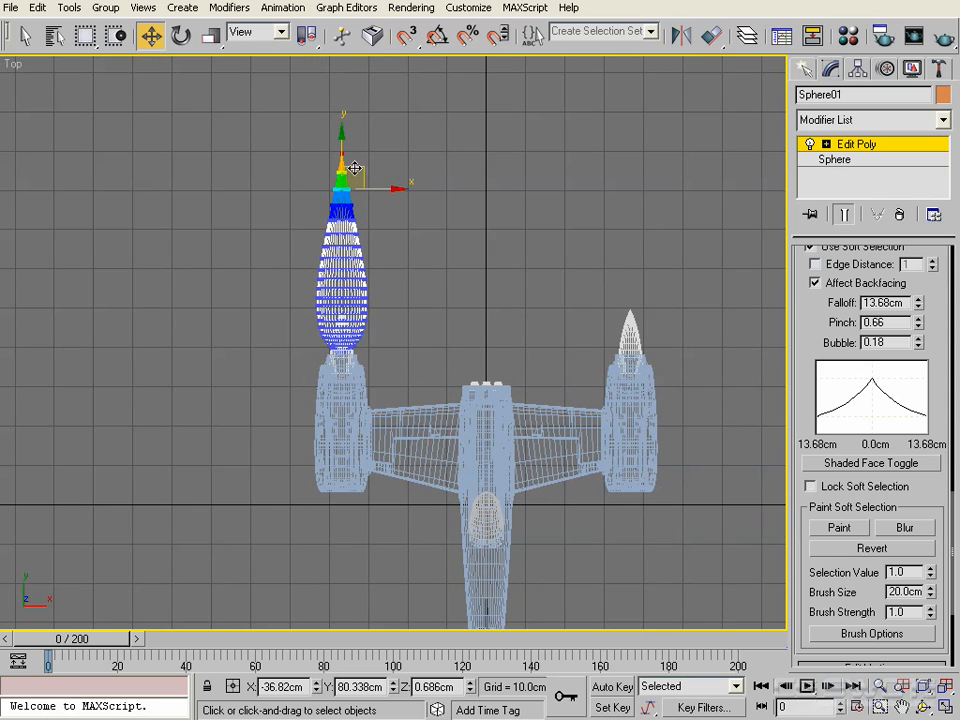
middle_drag(354, 171, 437, 236)
scroll(430, 230, up, 3)
scroll(536, 304, up, 2)
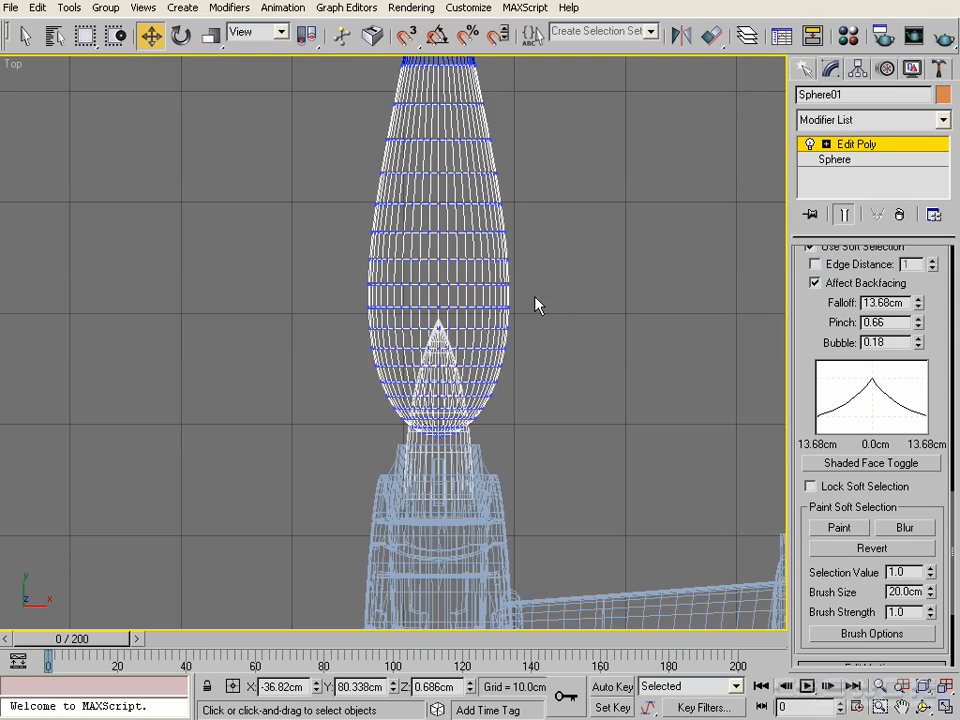
scroll(491, 287, down, 2)
click(830, 146)
Move only the exhaust shape's pivot along Y to about 38.9 cm, at its rounded base by the engine nozzle
middle_drag(463, 250, 490, 226)
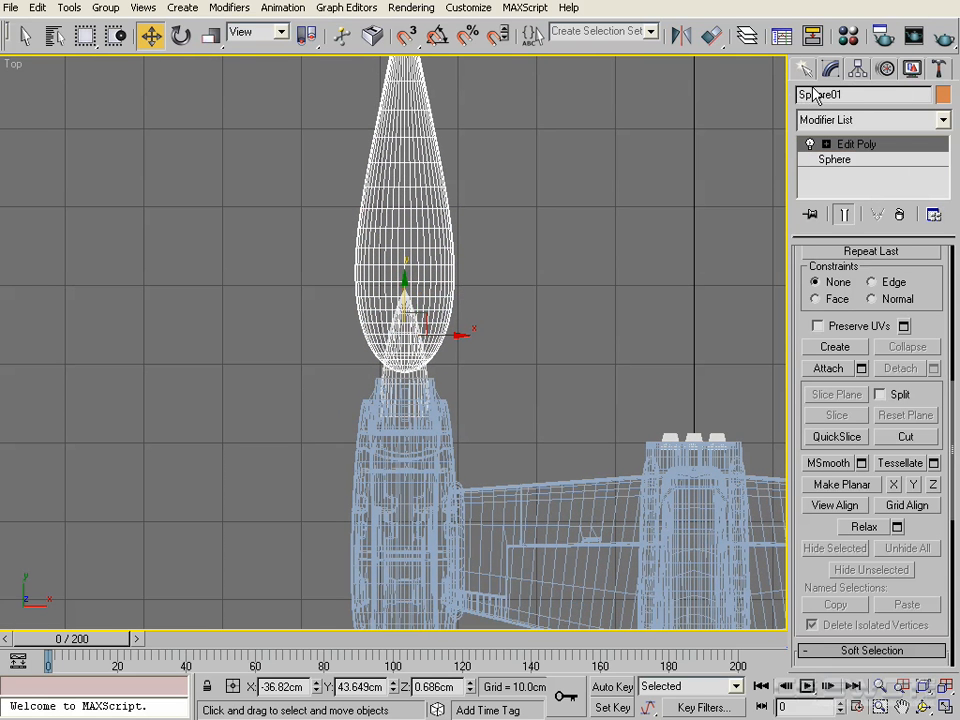
click(857, 68)
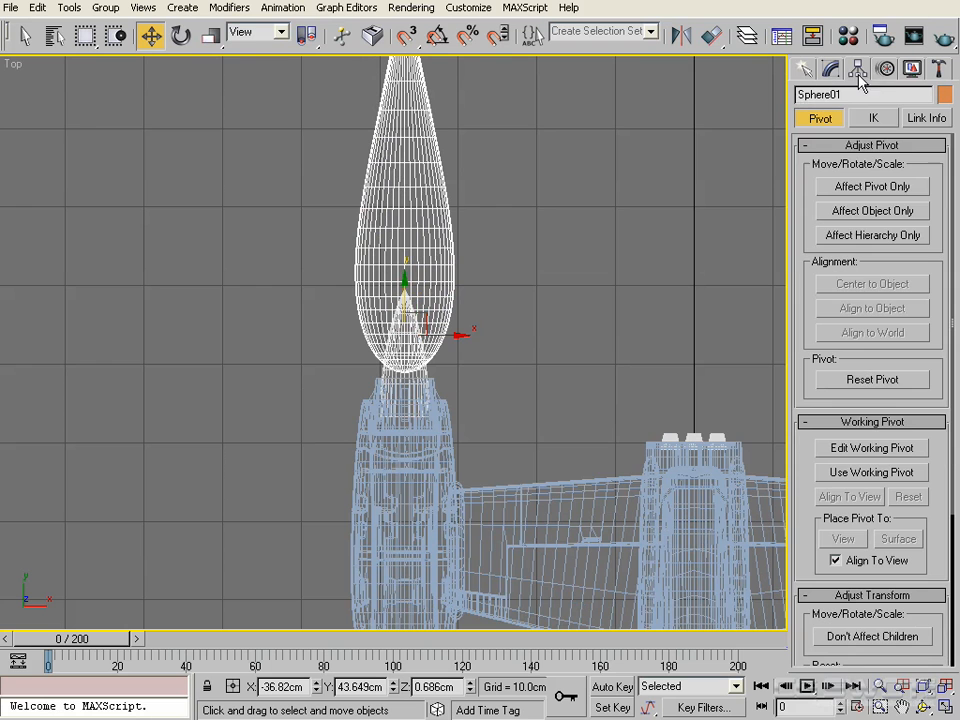
click(873, 187)
middle_drag(567, 332, 638, 317)
scroll(480, 336, up, 8)
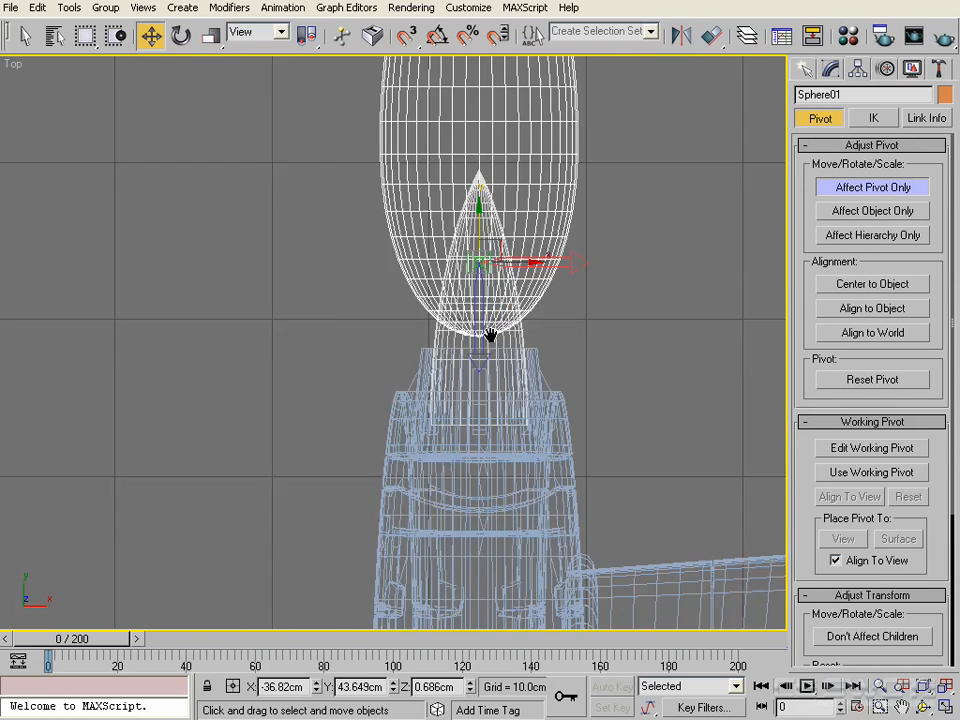
drag(450, 341, 439, 487)
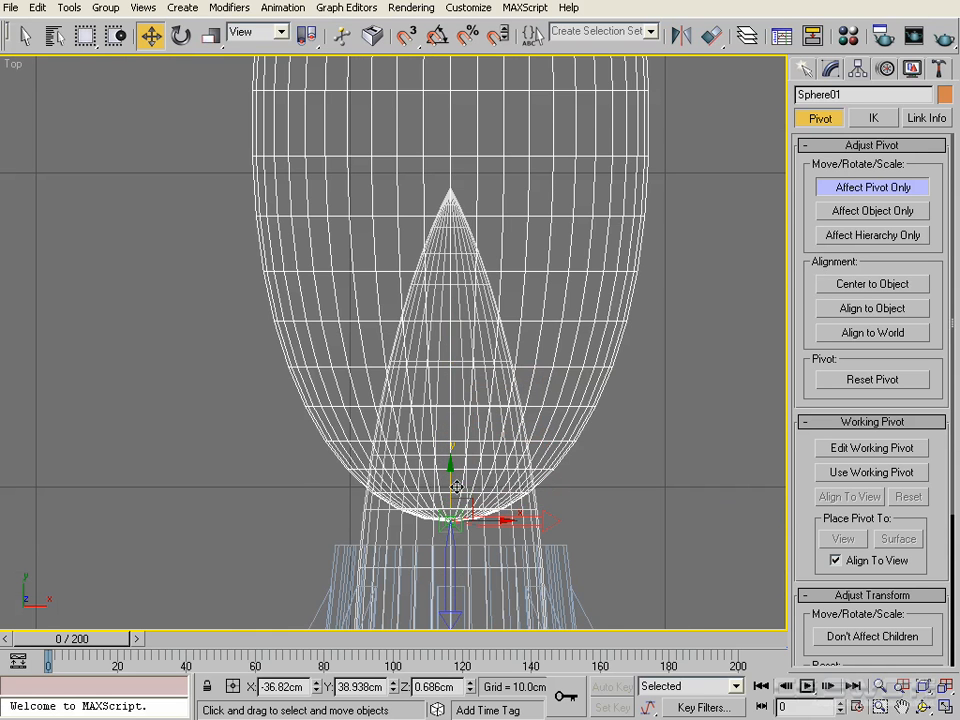
middle_drag(514, 481, 535, 299)
scroll(474, 347, up, 4)
middle_drag(552, 350, 476, 361)
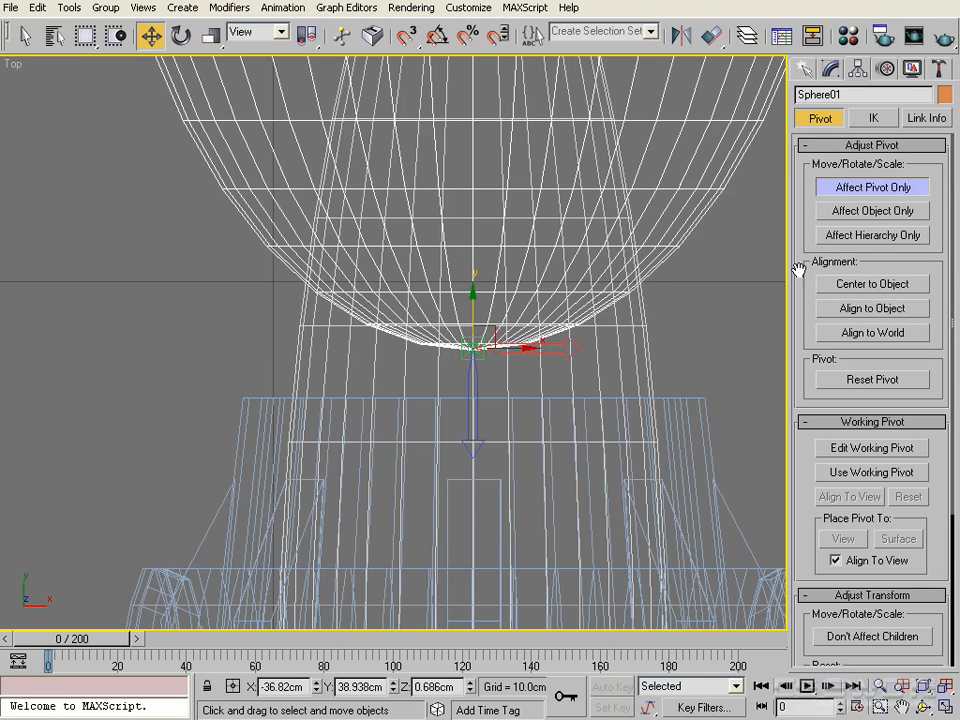
click(862, 195)
Examine the exhaust shape's alignment with the engine in the front view and return to the top view
scroll(374, 320, down, 8)
middle_drag(431, 408, 465, 360)
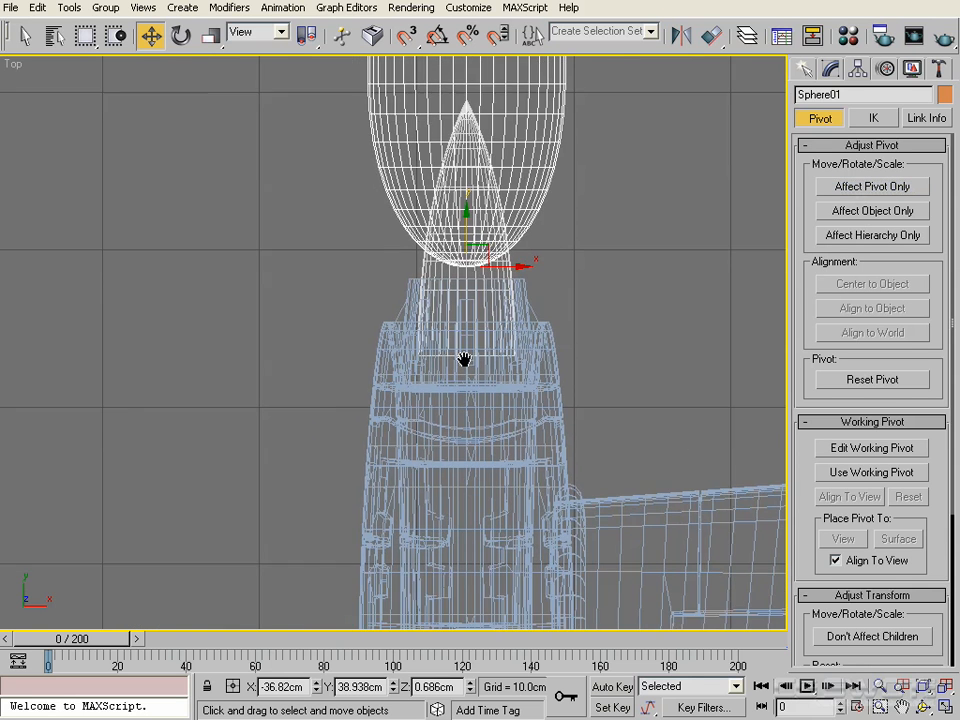
key(f)
middle_drag(403, 355, 955, 391)
scroll(474, 372, up, 4)
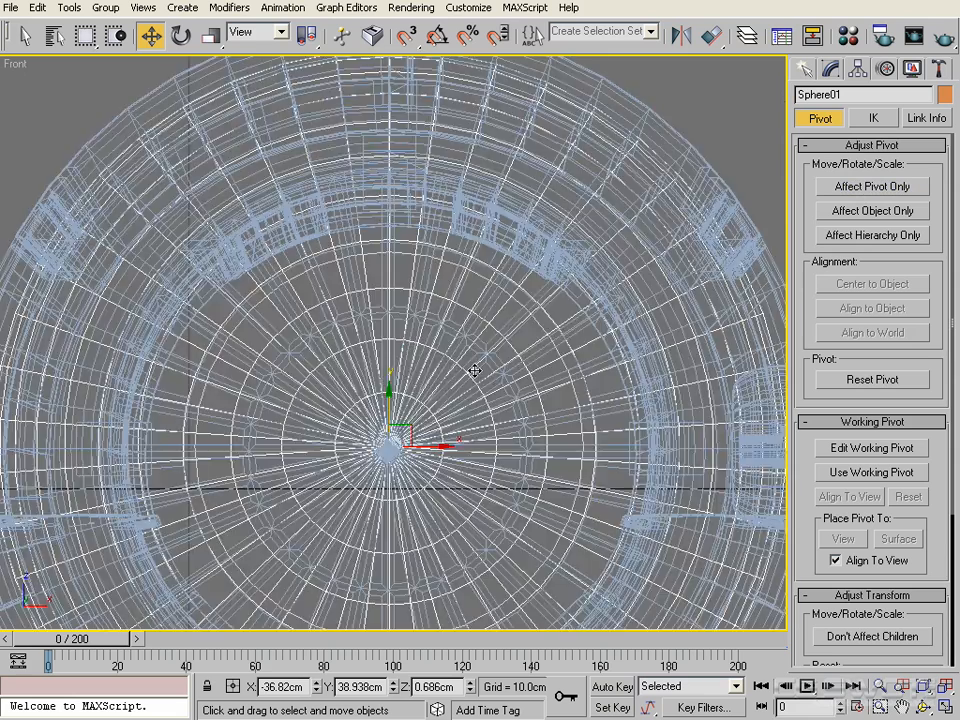
scroll(474, 373, down, 3)
scroll(475, 373, down, 3)
middle_drag(476, 373, 513, 432)
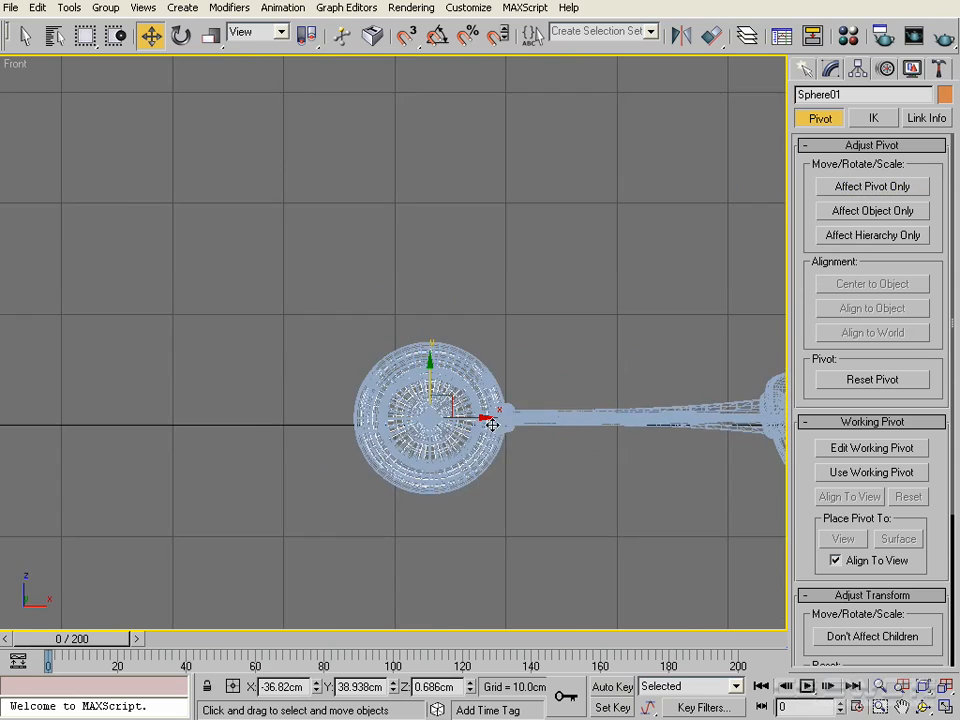
key(t)
scroll(449, 392, down, 4)
scroll(428, 445, up, 4)
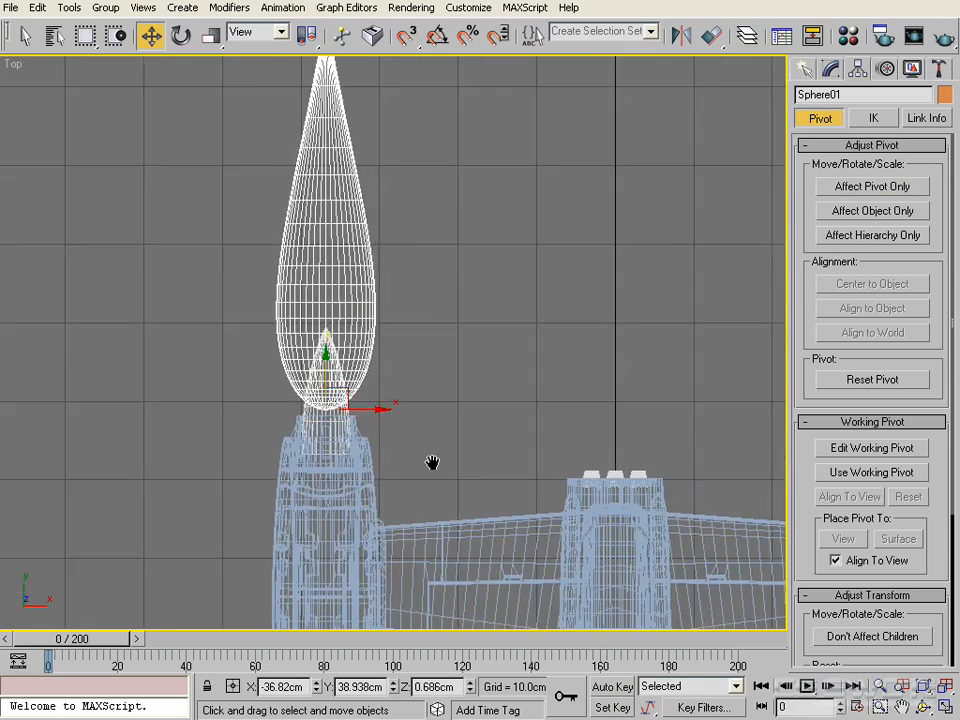
mouse_move(420, 438)
middle_down()
mouse_move(410, 497)
mouse_move(407, 452)
middle_up()
Switch the viewport to shaded display and inspect the exhaust shape from an angle and from the top
key(F3)
scroll(404, 487, down, 2)
scroll(407, 452, up, 2)
mouse_move(495, 484)
alt+middle_down()
mouse_move(465, 513)
mouse_move(306, 375)
alt+middle_up()
key(t)
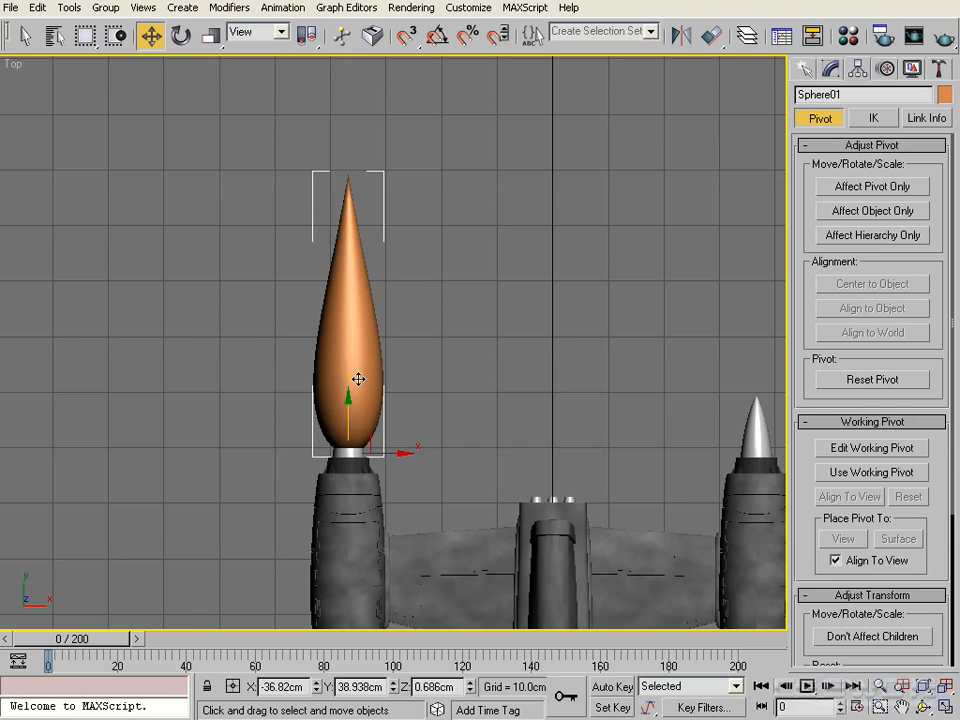
scroll(358, 379, down, 2)
scroll(354, 377, up, 4)
middle_drag(354, 377, 415, 398)
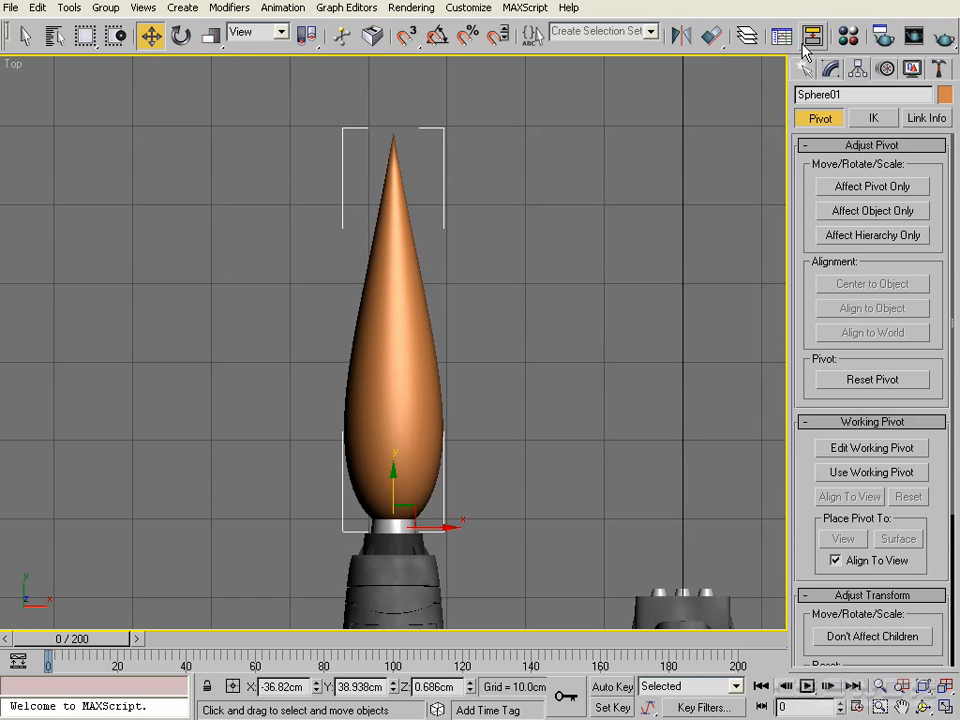
Re-enter vertex editing in the Edit Poly modifier and widen the soft selection falloff to 48.838 cm
click(830, 68)
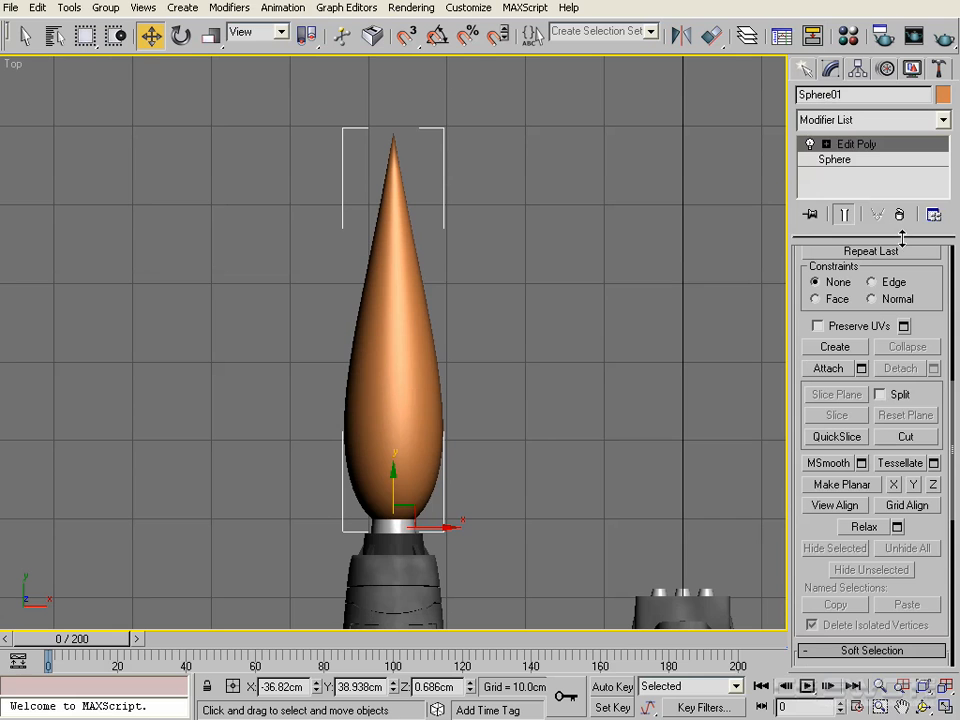
click(876, 146)
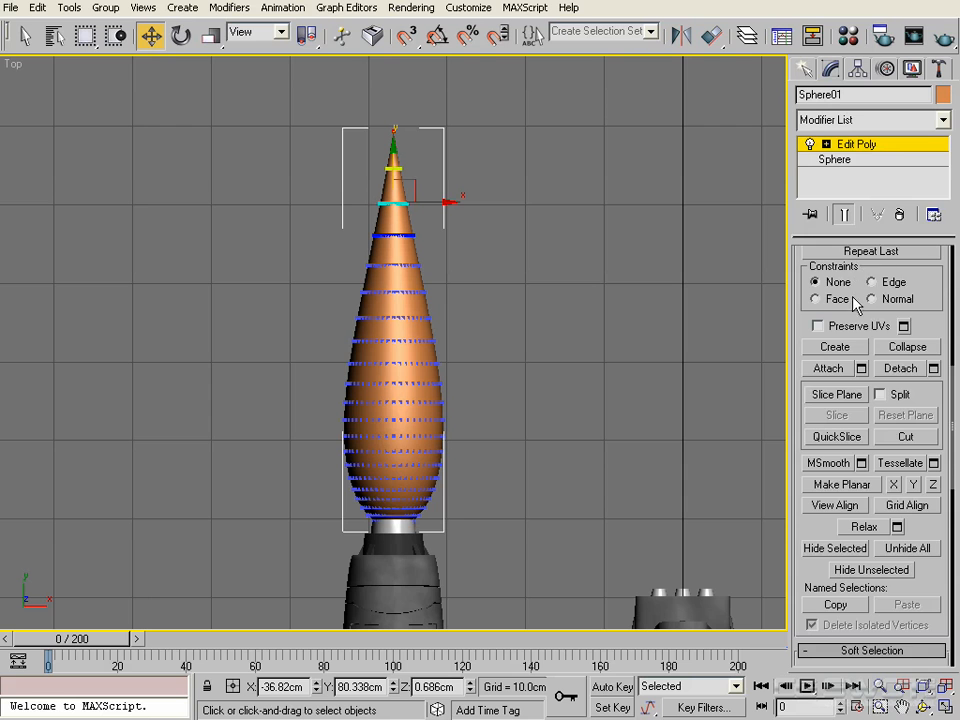
drag(874, 289, 925, 660)
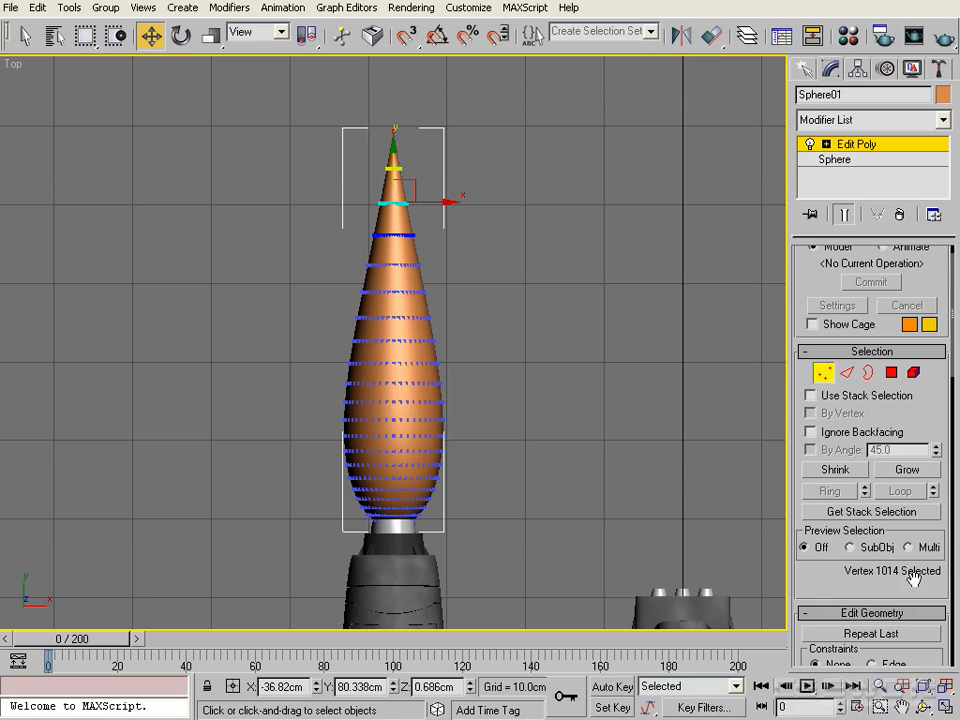
drag(900, 583, 940, 72)
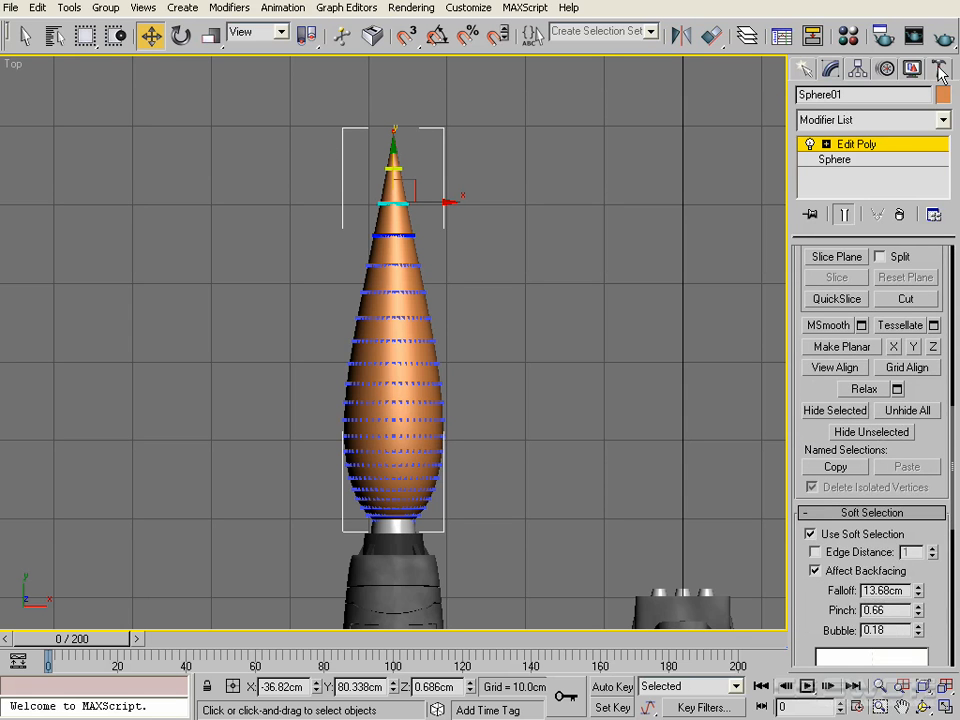
drag(940, 560, 893, 270)
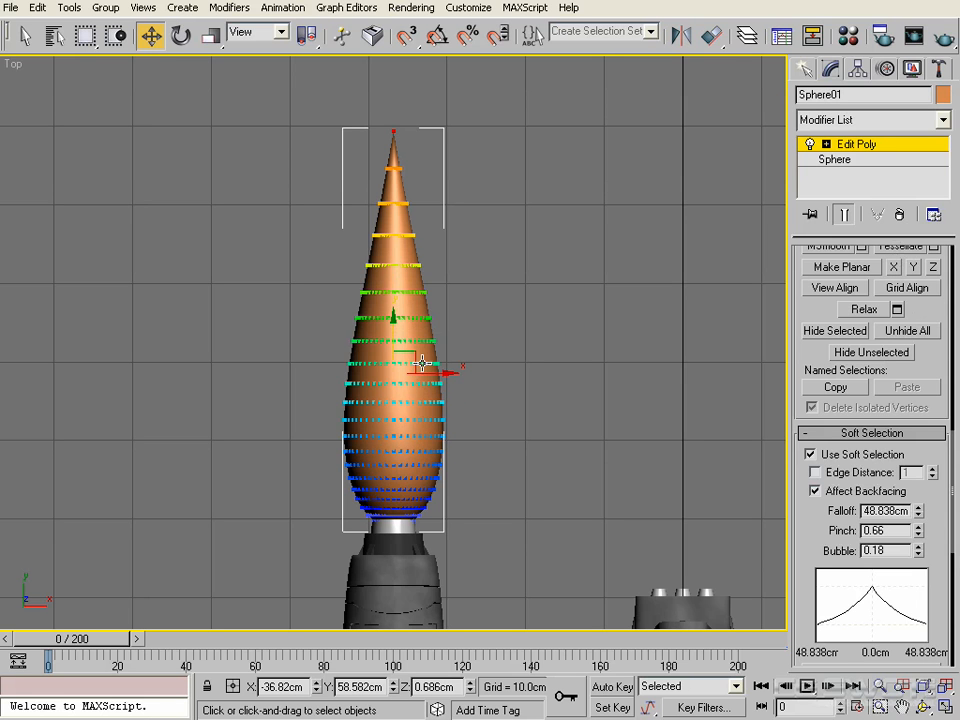
drag(424, 354, 447, 370)
mouse_move(447, 370)
middle_down()
mouse_move(476, 396)
mouse_move(439, 377)
mouse_move(461, 371)
mouse_move(460, 387)
mouse_move(459, 366)
middle_up()
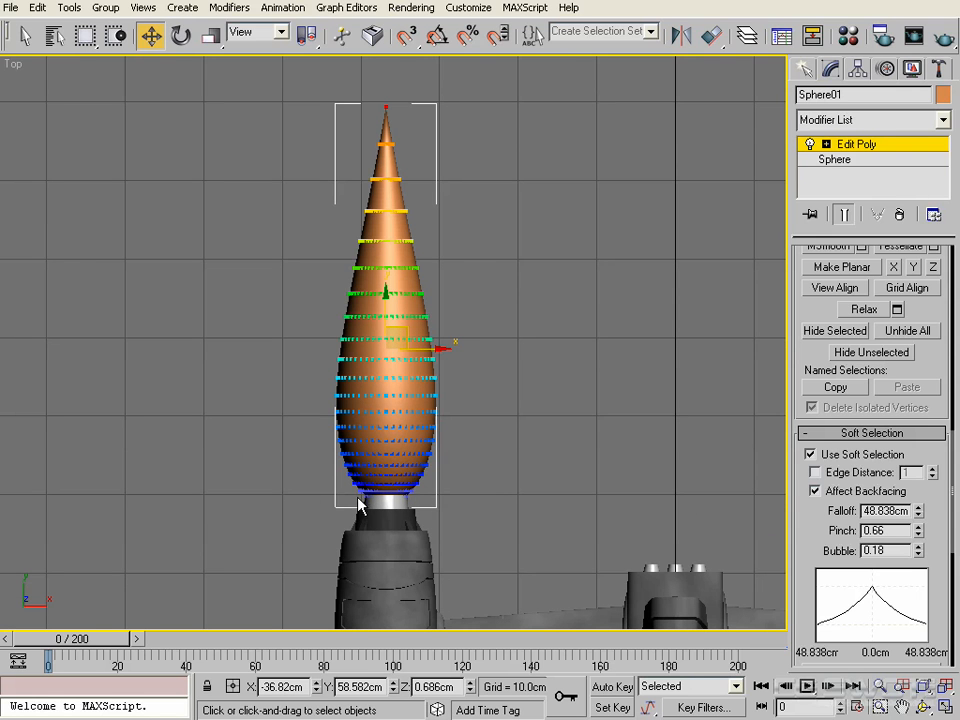
drag(407, 332, 404, 374)
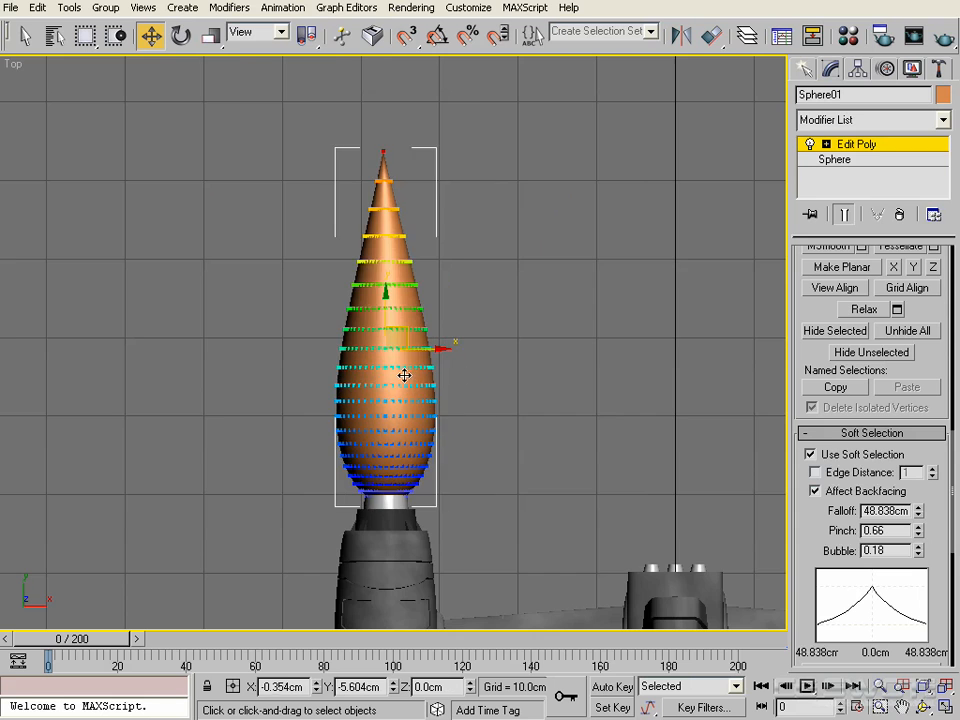
right_click(404, 375)
middle_drag(409, 367, 415, 378)
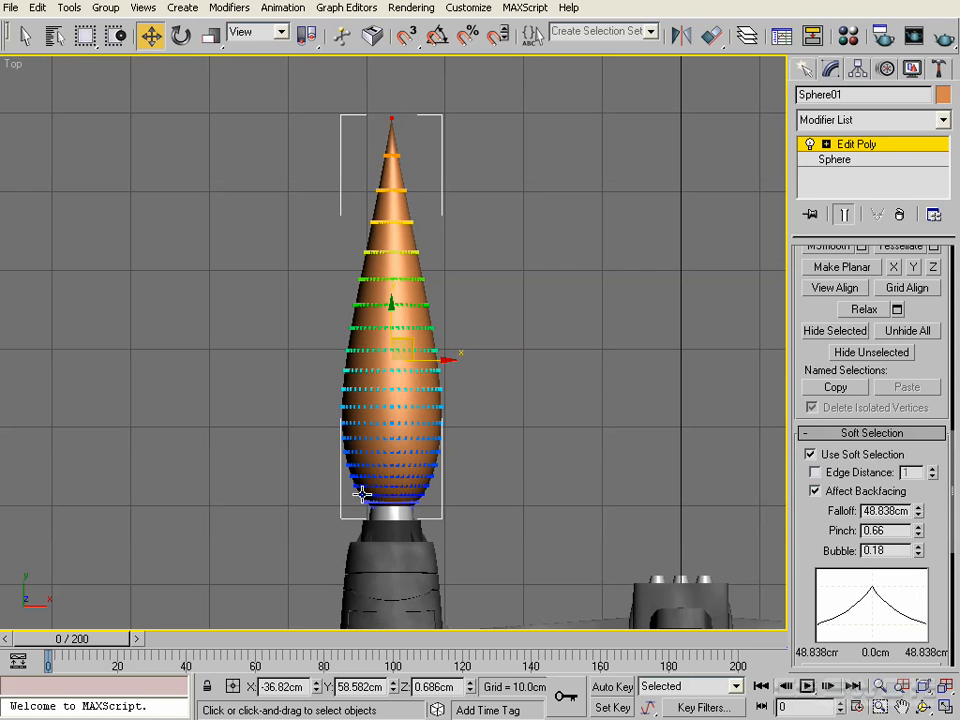
Apply a Noise modifier to the exhaust shape's soft-selected vertices and set the noise scale to 10
mouse_move(418, 449)
middle_down()
mouse_move(401, 465)
mouse_move(401, 452)
middle_up()
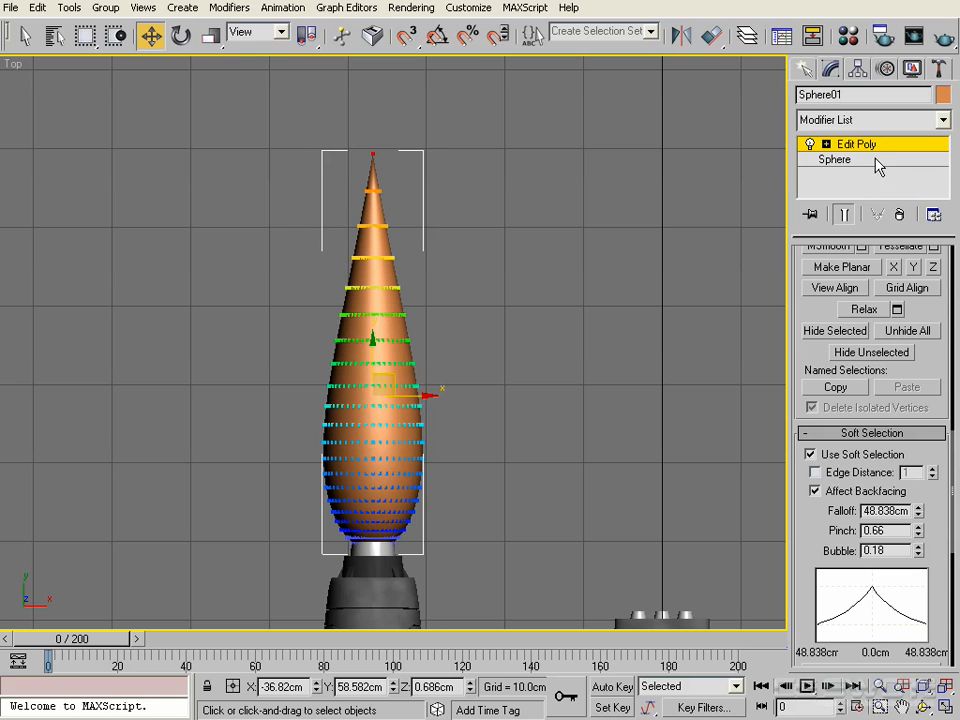
click(942, 120)
drag(945, 156, 945, 378)
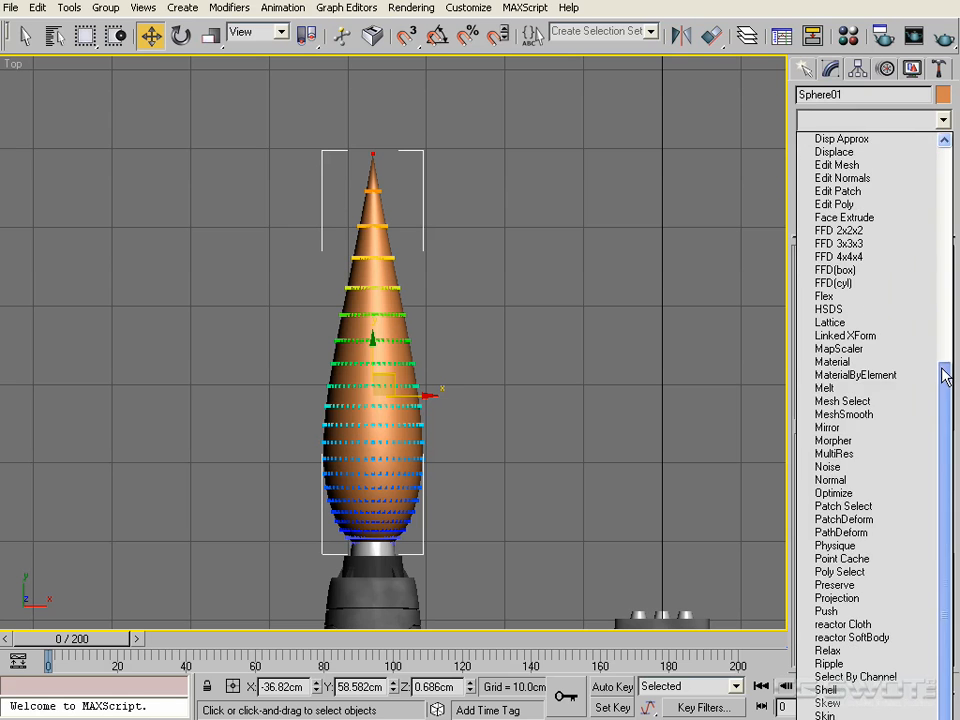
click(893, 477)
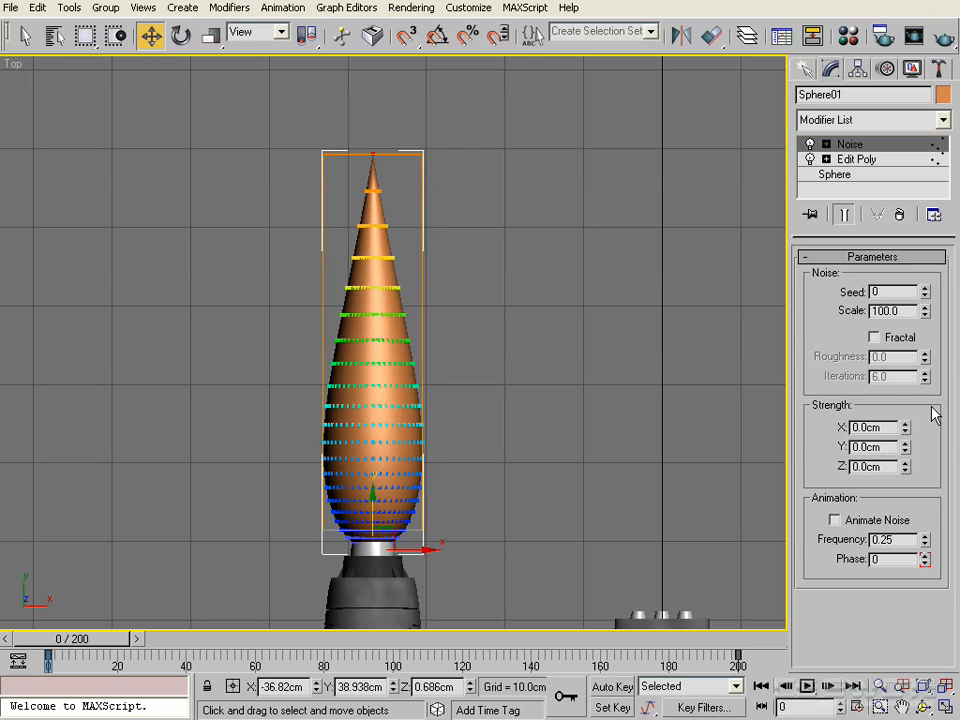
double_click(905, 310)
text(1)
Raise the Noise modifier's Z strength to about 159.2 cm and reduce the noise scale to 2.9
drag(907, 470, 870, 255)
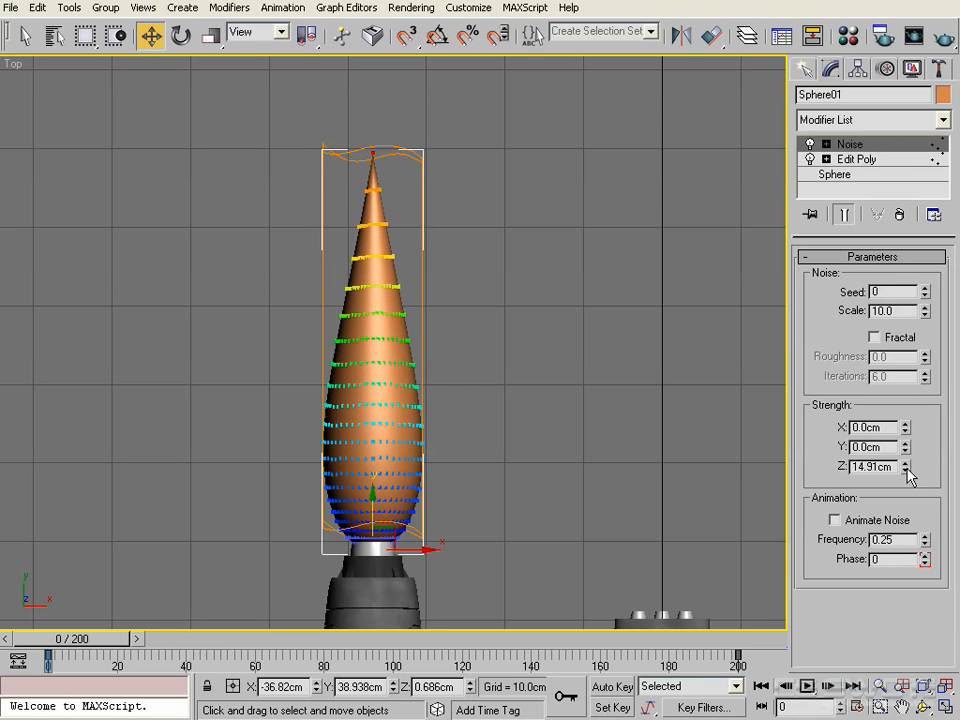
drag(908, 468, 906, 664)
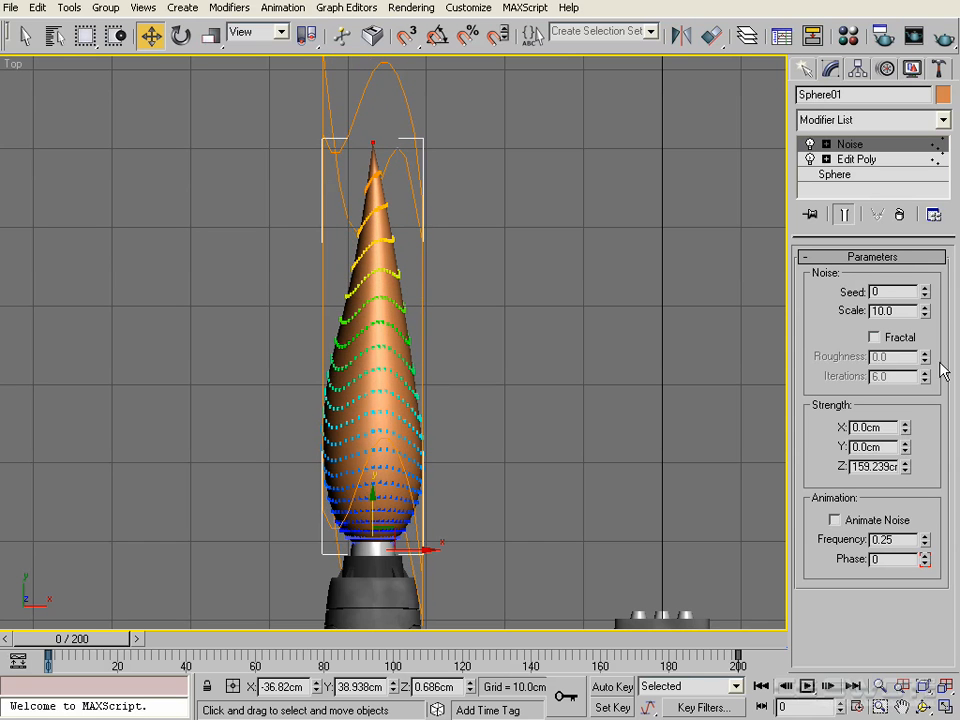
drag(926, 314, 924, 377)
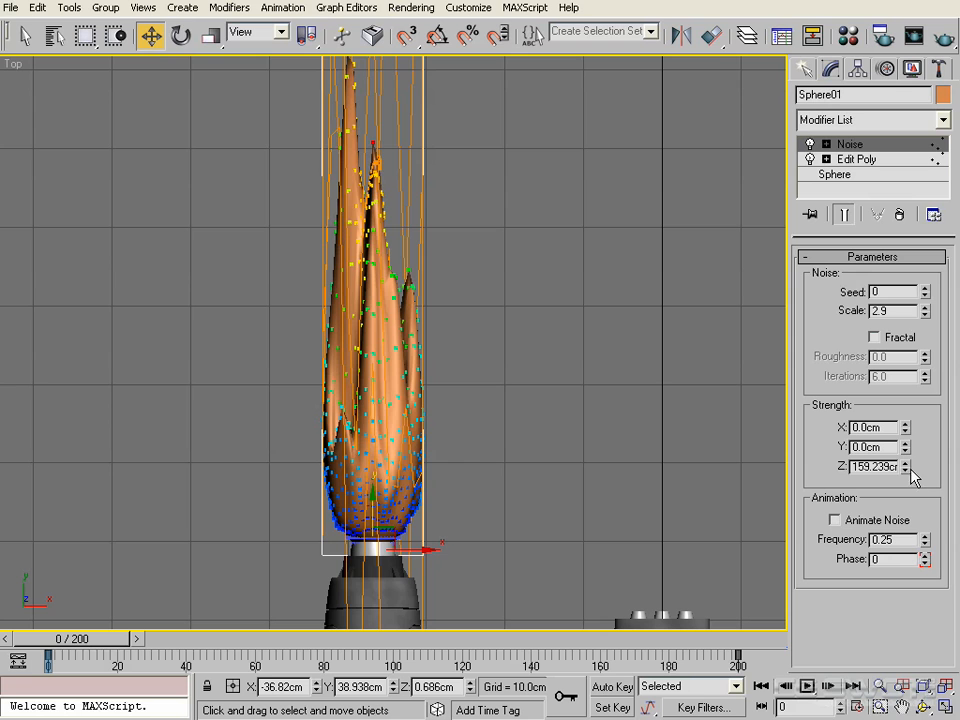
Set the Noise modifier's Z strength to 50 cm and reduce the noise scale to about 1.8
drag(905, 467, 888, 488)
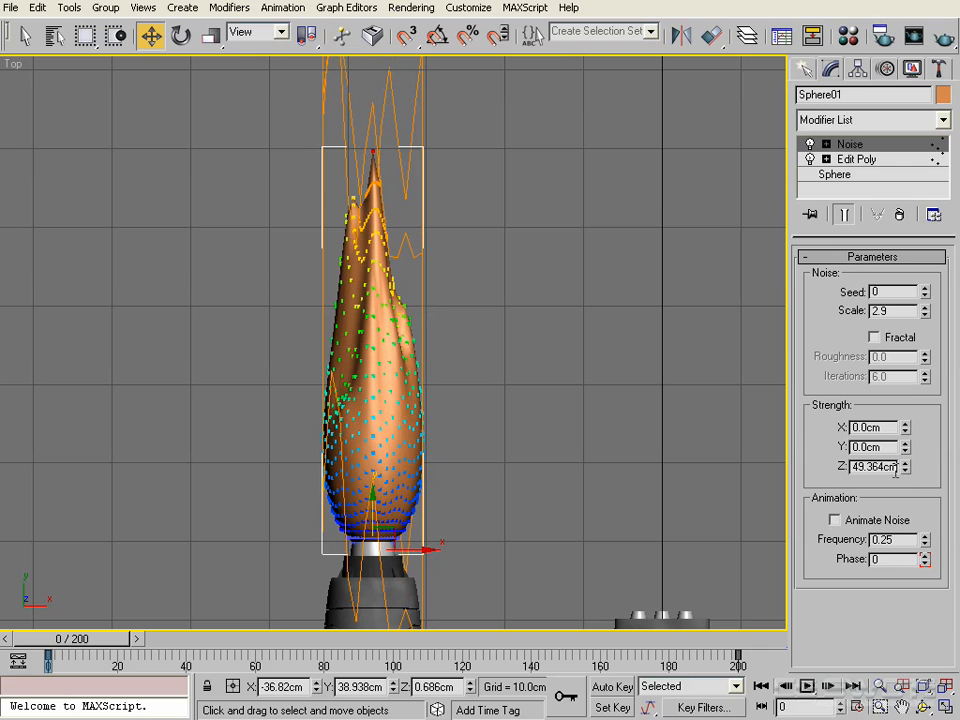
double_click(894, 468)
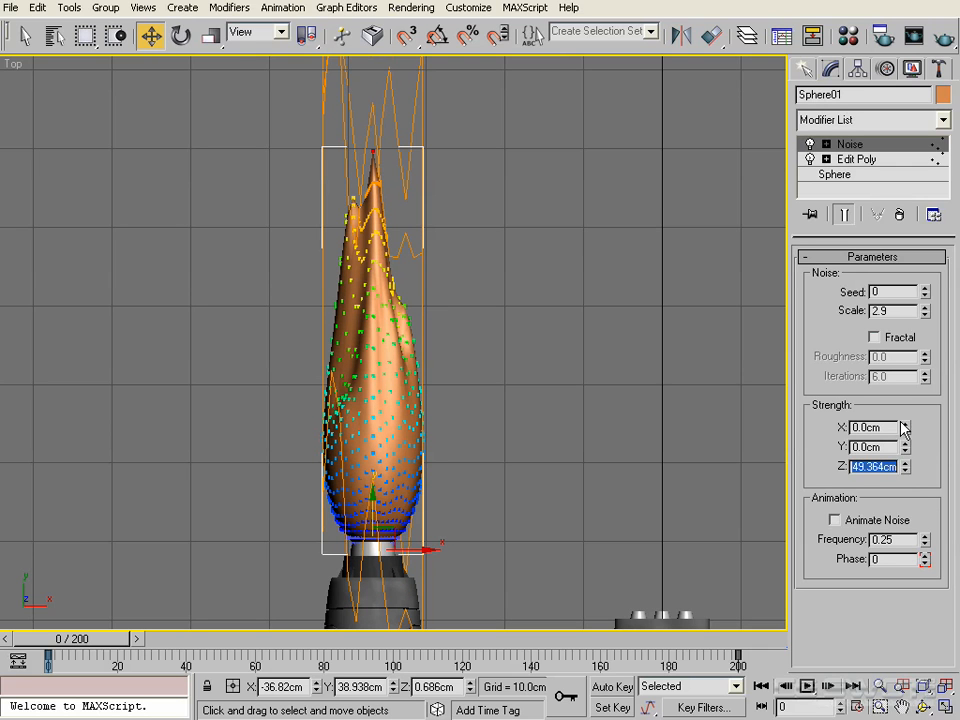
text(50)
key(Return)
middle_drag(665, 287, 659, 291)
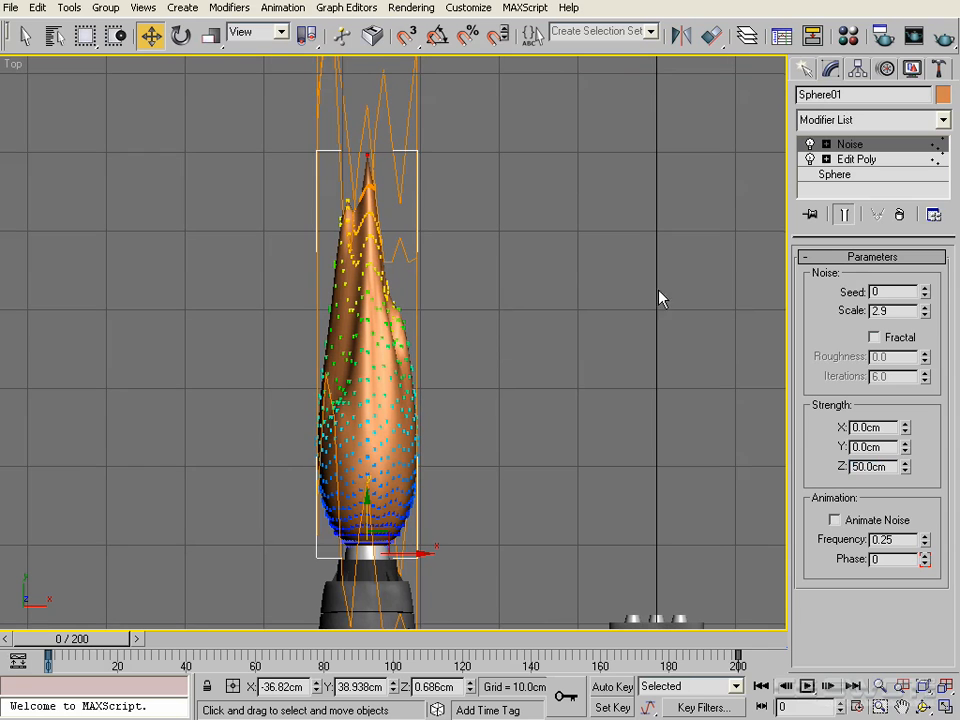
drag(925, 312, 922, 341)
Examine the noise-deformed exhaust shape from several angles and return to the top view
middle_drag(463, 329, 355, 297)
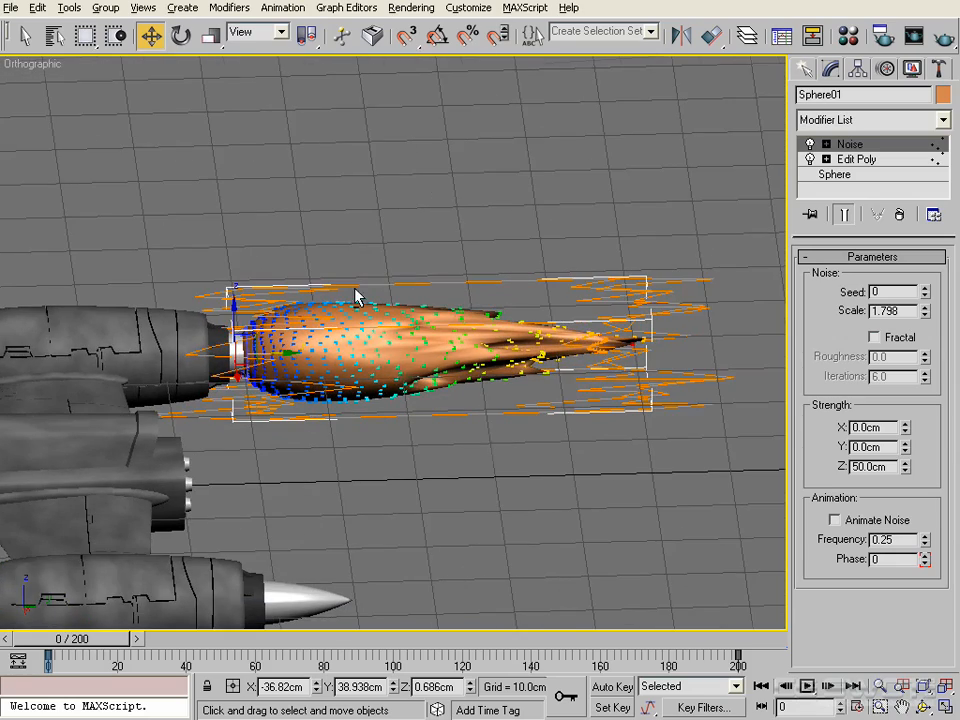
alt+middle_drag(541, 358, 600, 462)
middle_drag(495, 456, 444, 383)
scroll(444, 383, down, 2)
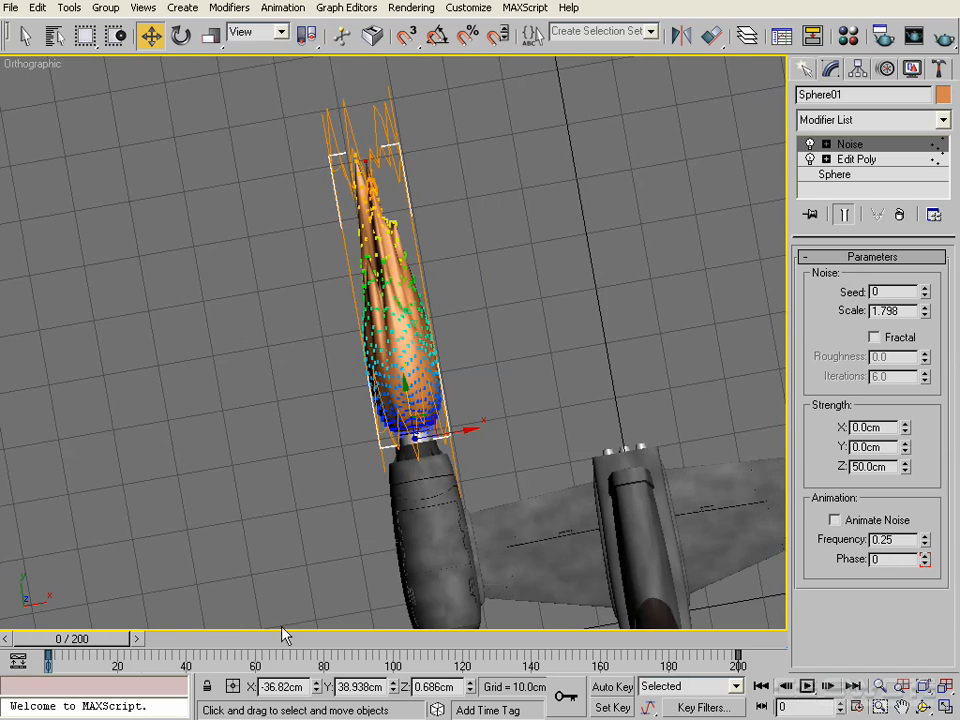
mouse_move(88, 640)
mouse_down()
mouse_move(643, 638)
mouse_move(80, 638)
mouse_up()
alt+middle_drag(499, 467, 527, 432)
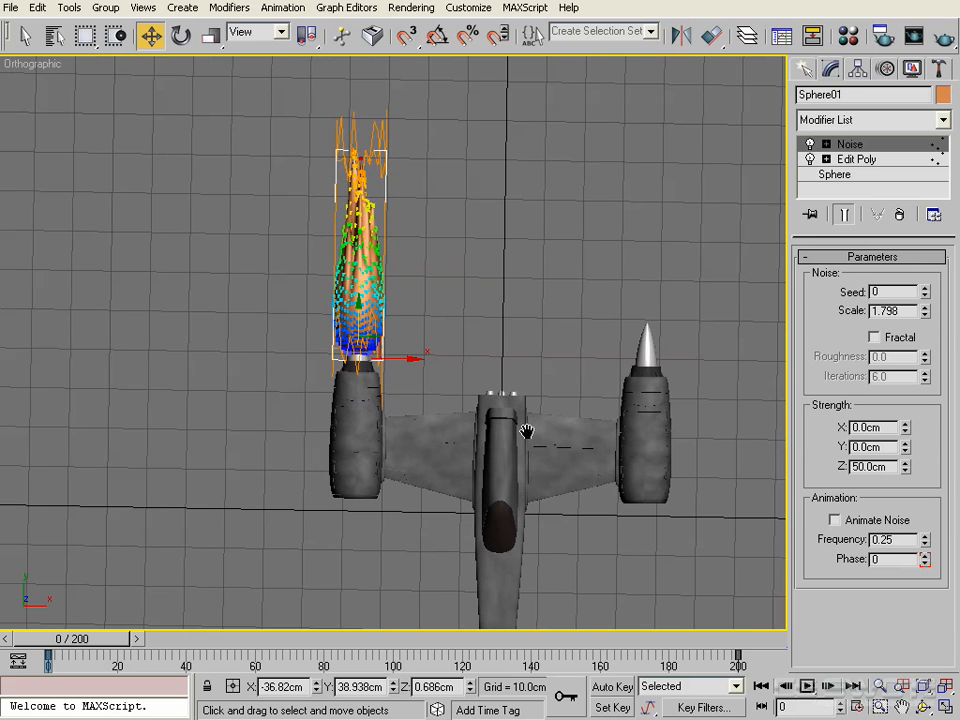
middle_drag(424, 506, 368, 477)
key(t)
middle_drag(377, 379, 403, 393)
scroll(403, 393, up, 8)
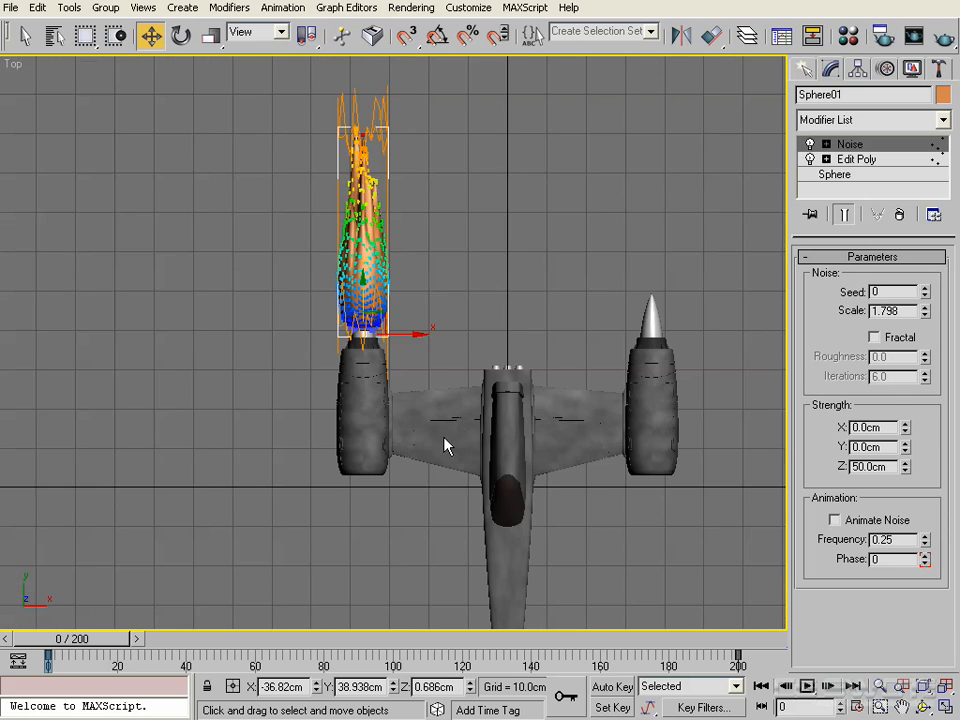
Enable Animate Noise for the exhaust shape and scrub the animation to frame 200
middle_drag(449, 498, 451, 507)
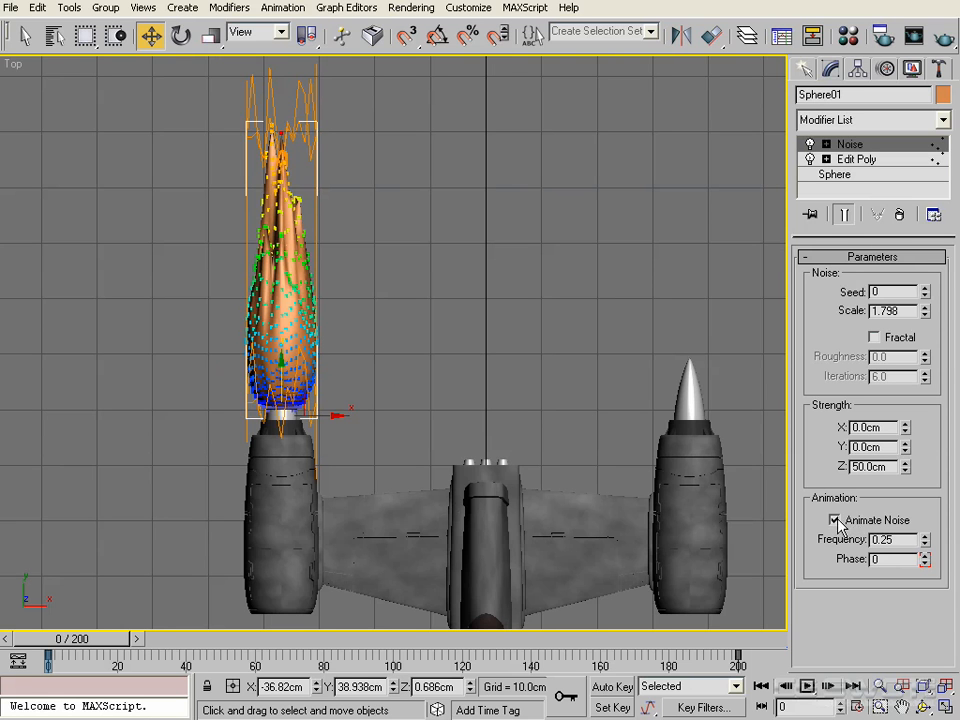
drag(48, 662, 730, 625)
key(w)
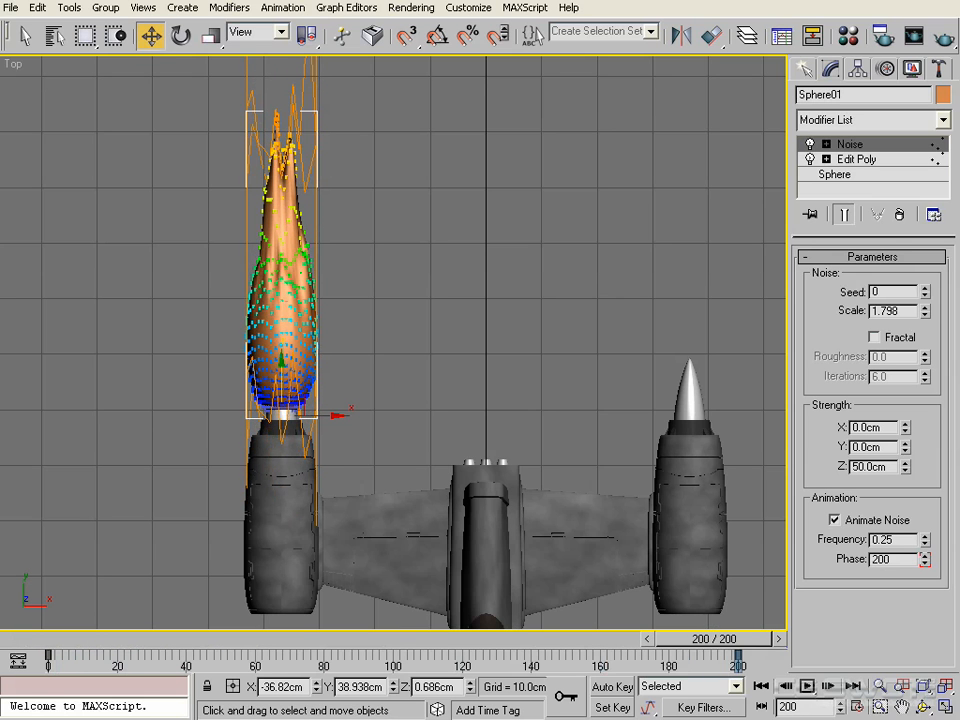
click(650, 709)
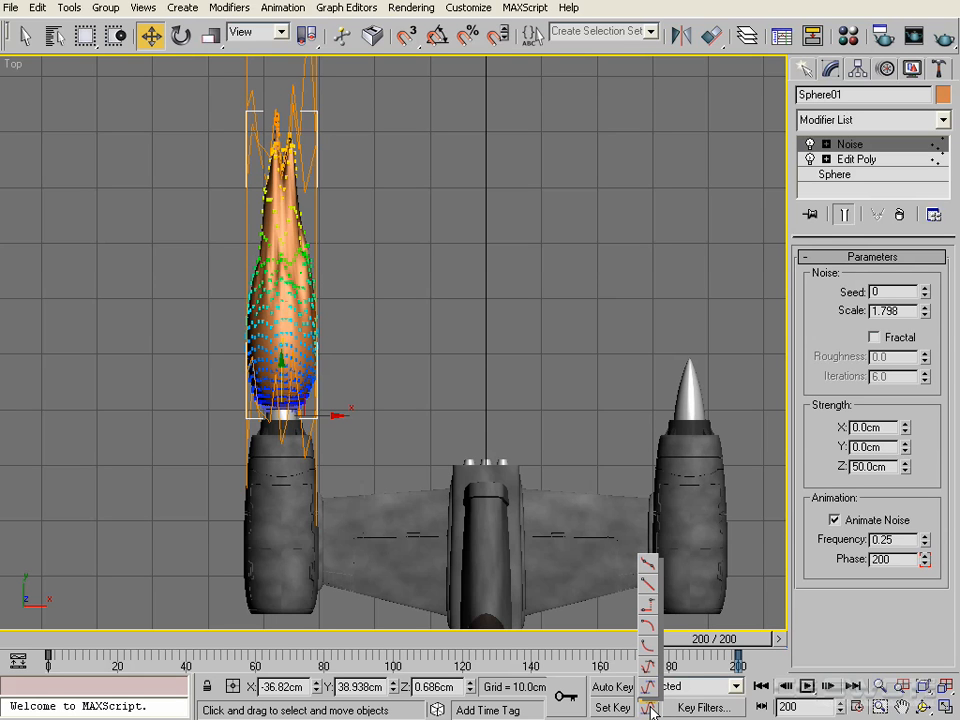
click(650, 709)
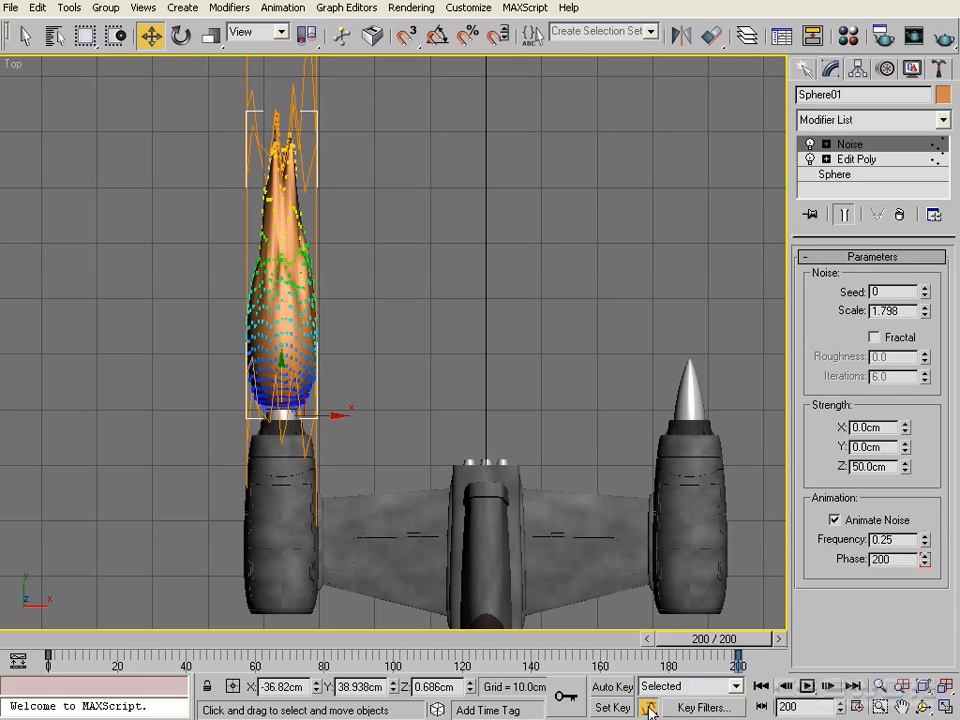
click(649, 709)
Open the exhaust shape in the Curve Editor and shrink the editor window and its track list
middle_drag(372, 302, 281, 281)
right_click(206, 257)
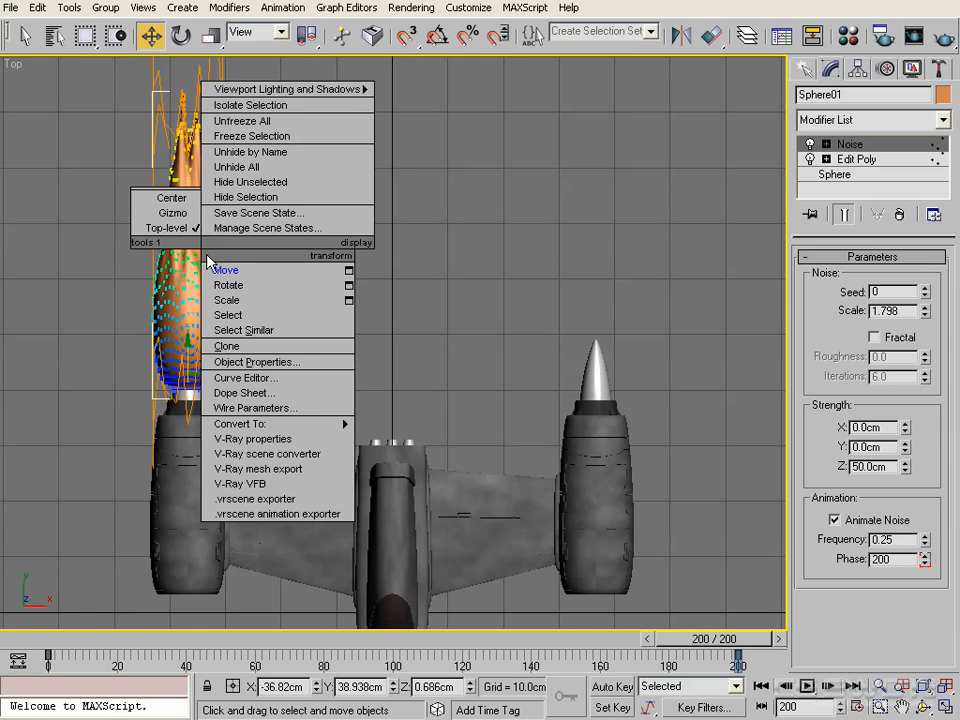
click(285, 380)
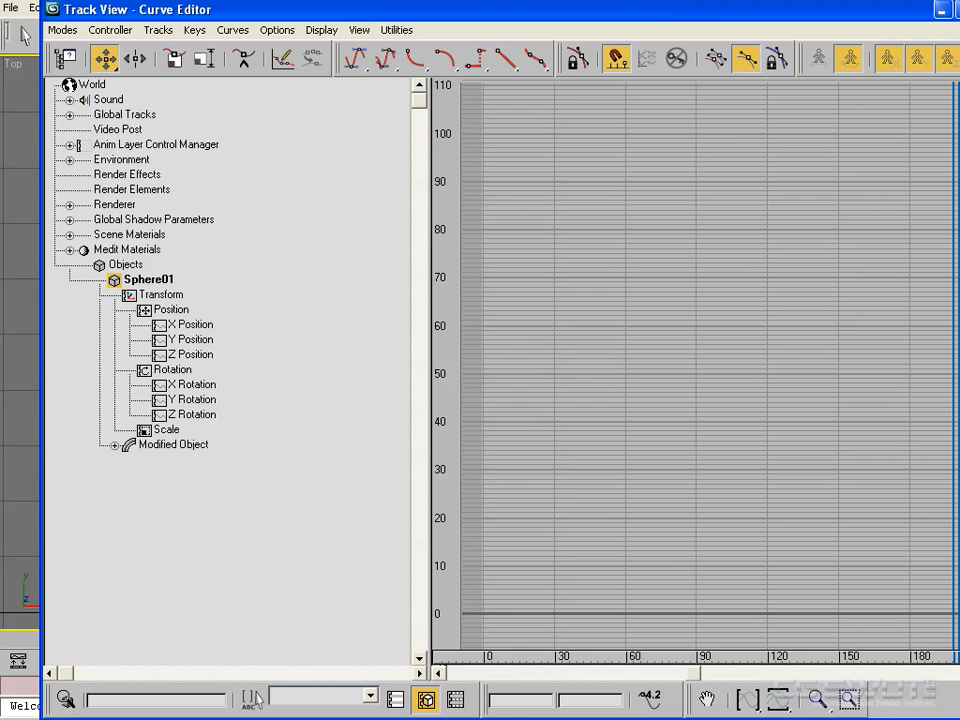
drag(959, 718, 749, 590)
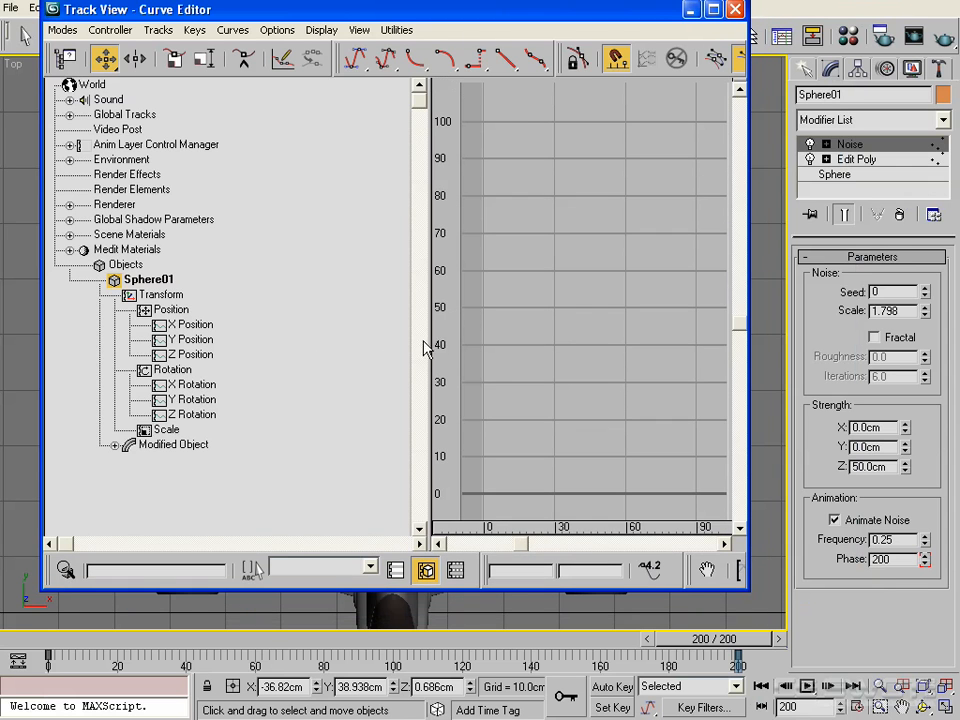
drag(425, 347, 290, 345)
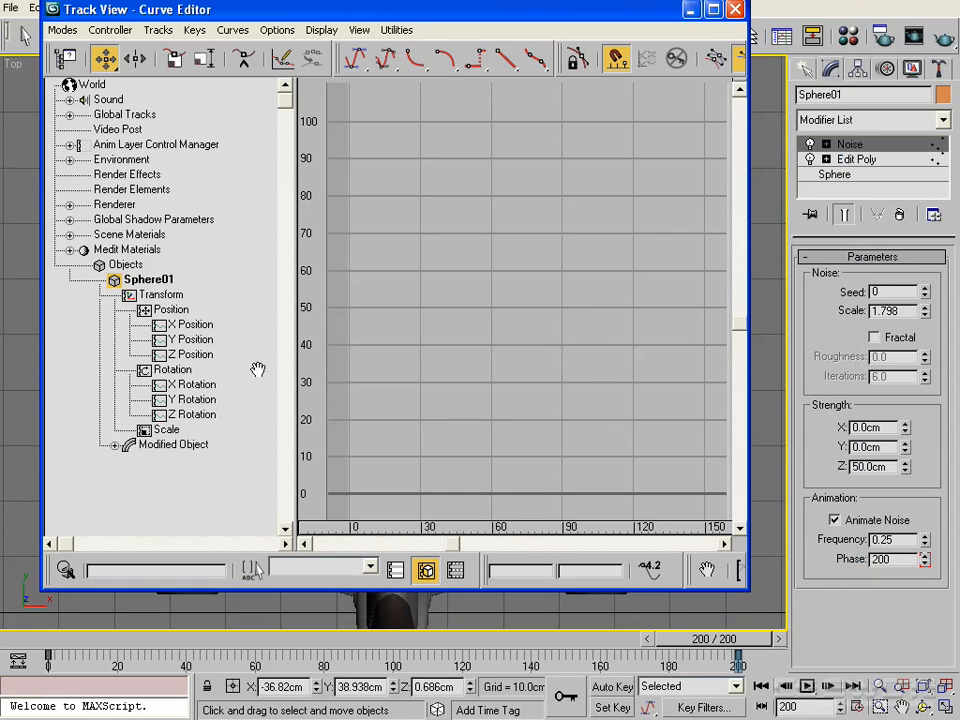
Expand the exhaust shape's modified object and its Noise tracks down to the Phase track
click(114, 444)
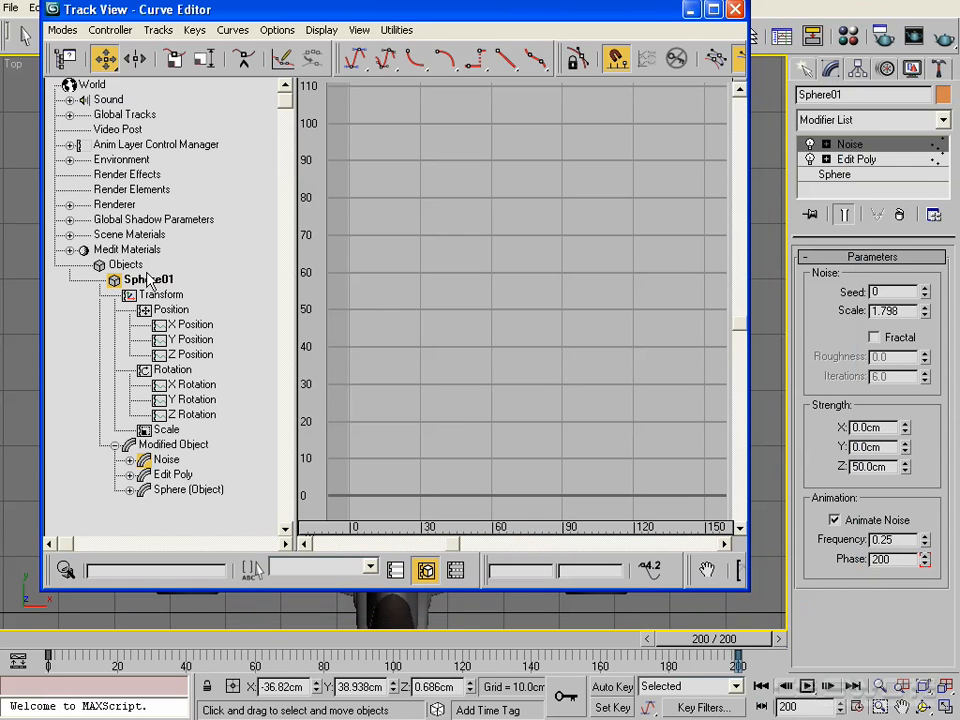
click(130, 460)
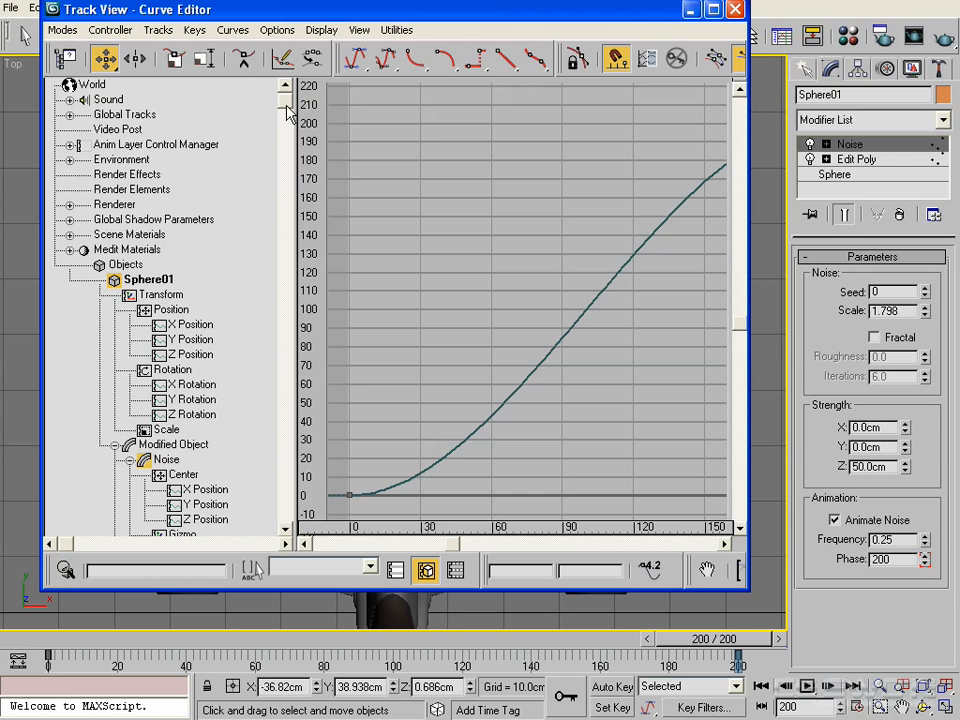
drag(287, 112, 284, 290)
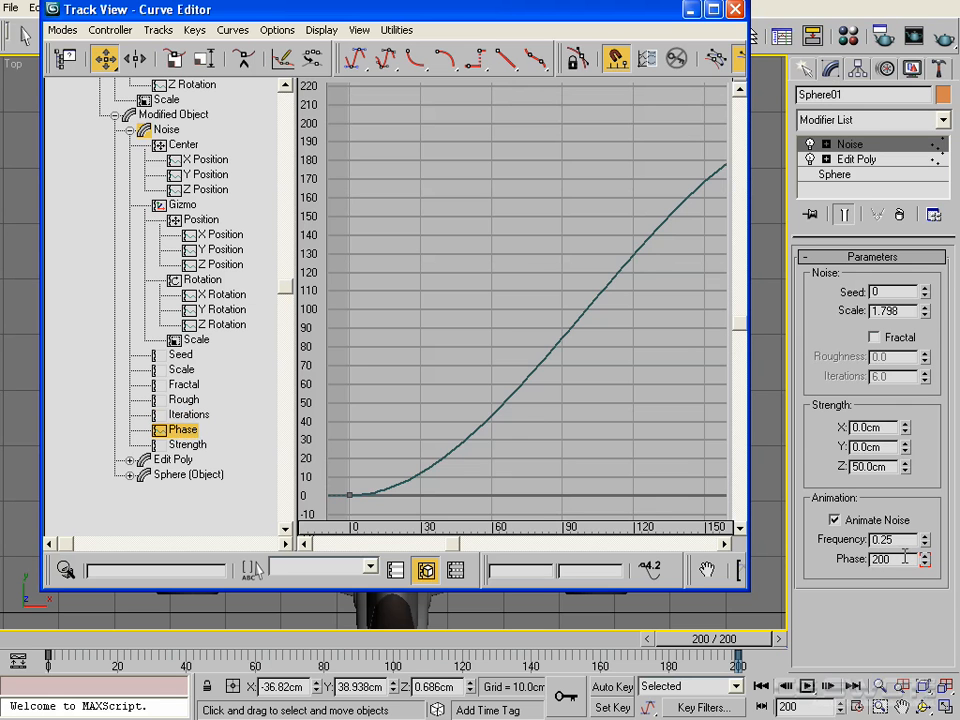
Set linear tangents on both keys of the Noise Phase curve
scroll(485, 324, down, 3)
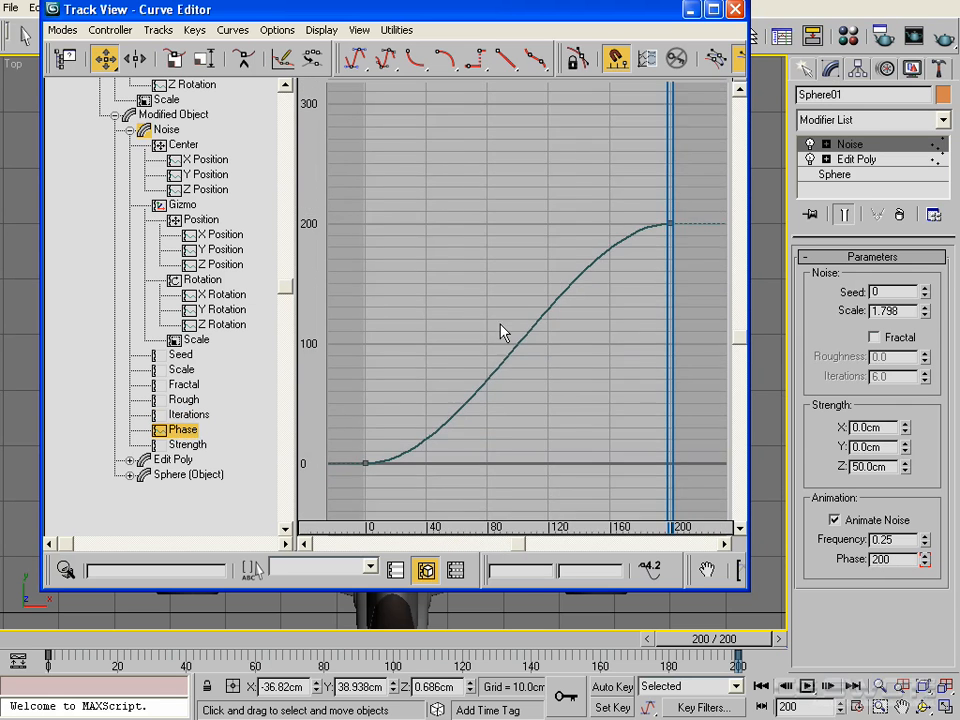
middle_drag(526, 331, 528, 290)
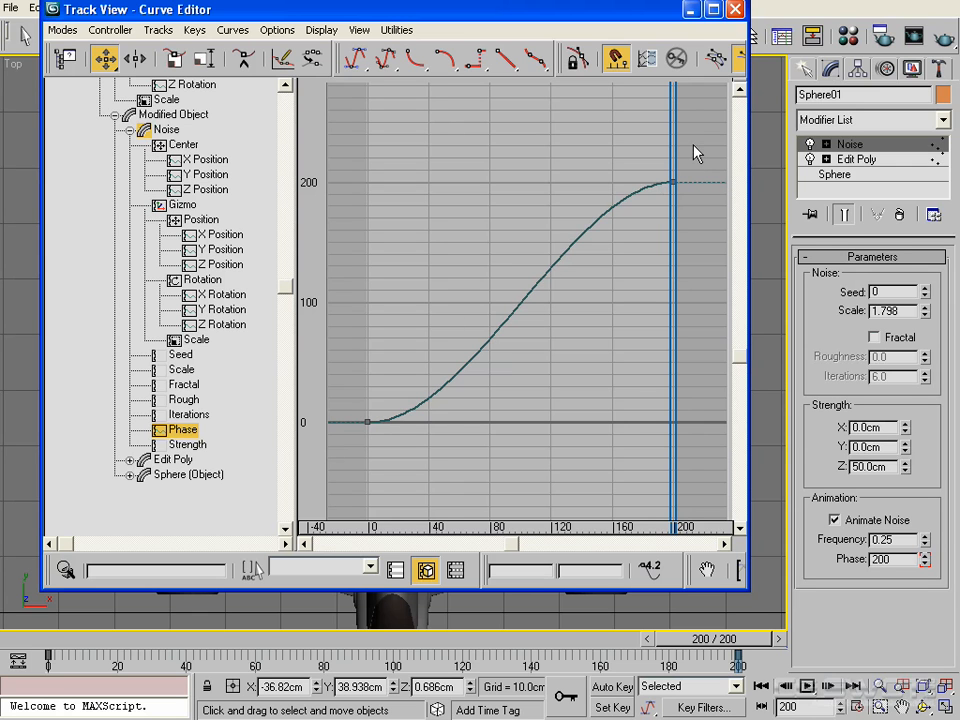
drag(692, 146, 348, 463)
click(507, 60)
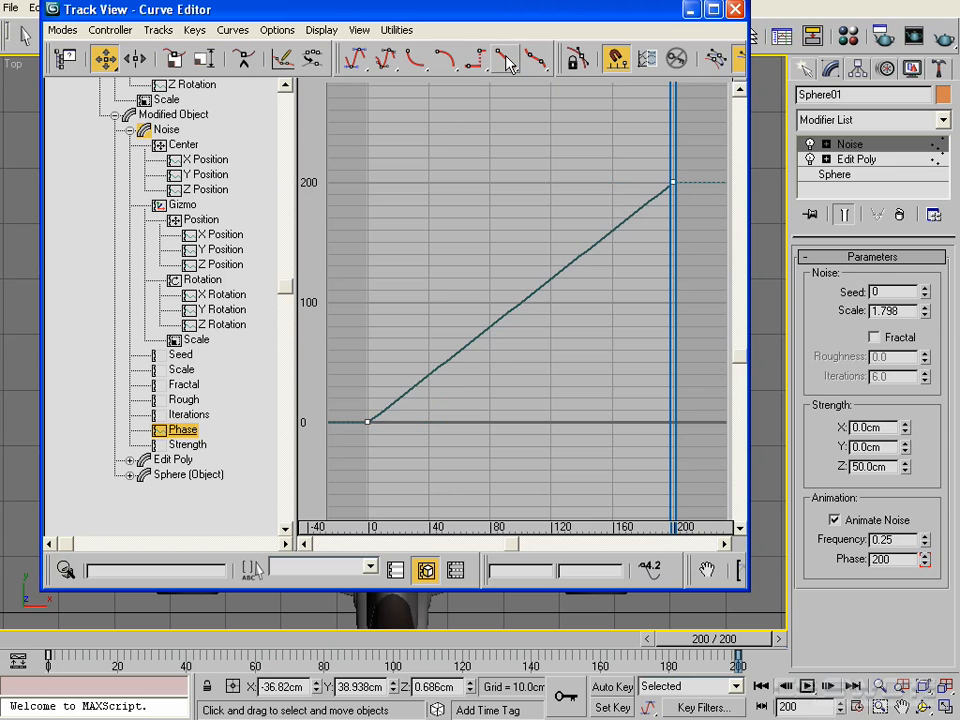
middle_drag(482, 261, 395, 323)
middle_drag(536, 242, 617, 208)
scroll(551, 222, down, 1)
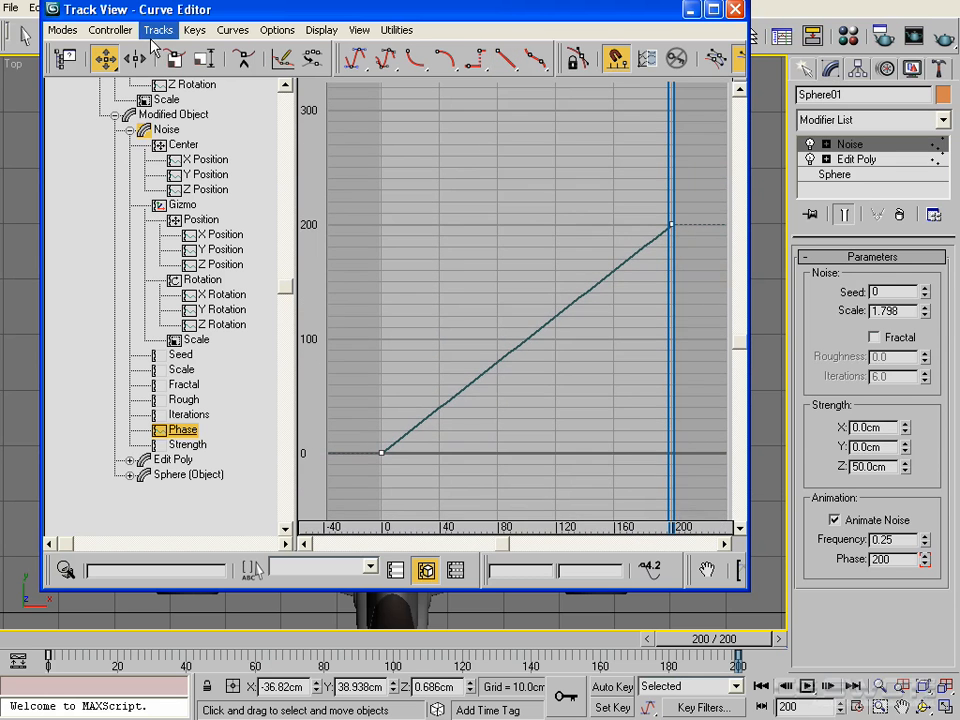
Set the Phase curve's out-of-range type to Linear in both directions and close the Curve Editor
click(108, 30)
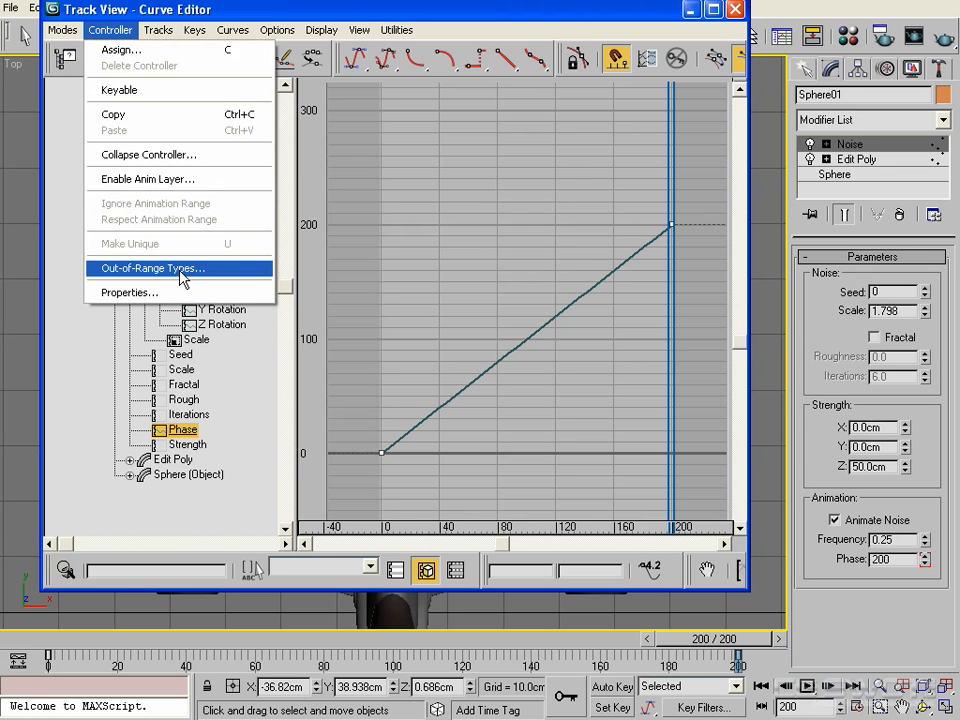
click(178, 268)
click(142, 229)
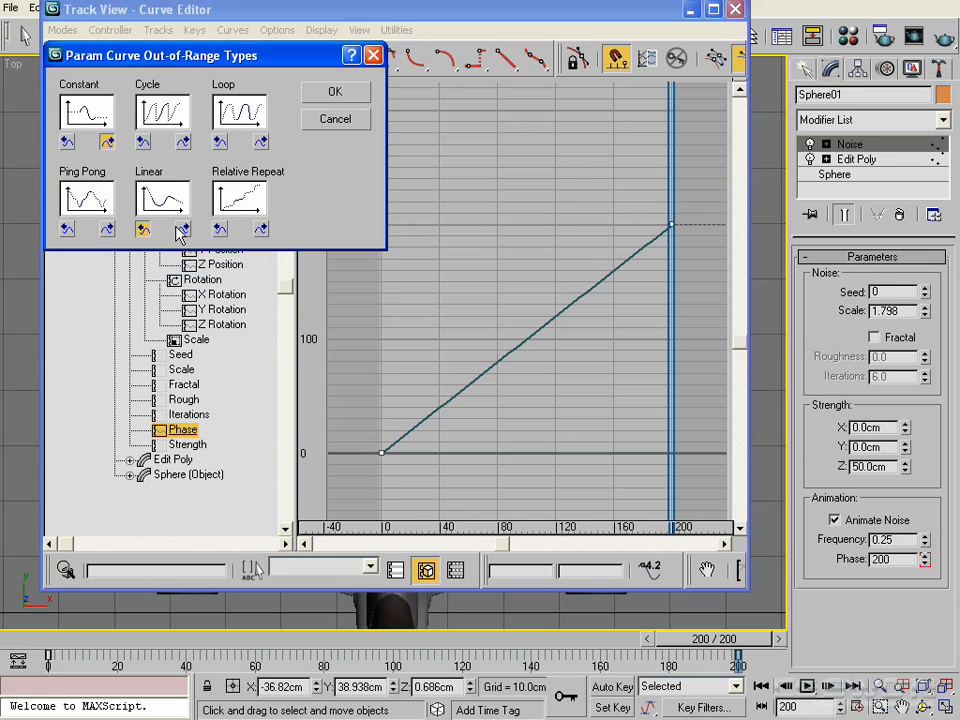
click(183, 229)
click(335, 92)
scroll(450, 285, down, 5)
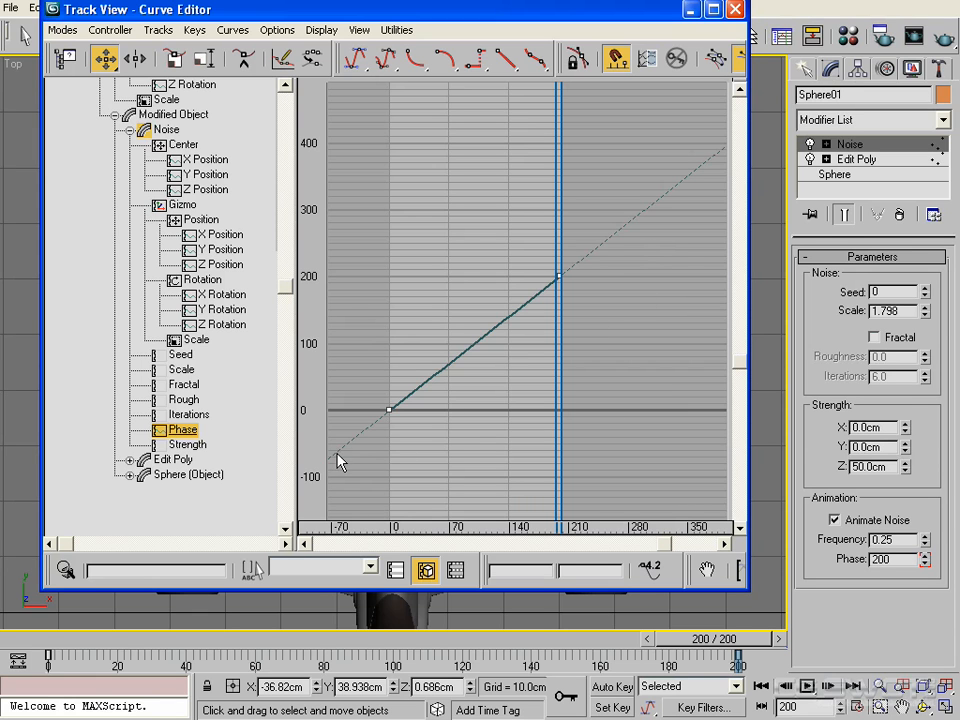
click(736, 10)
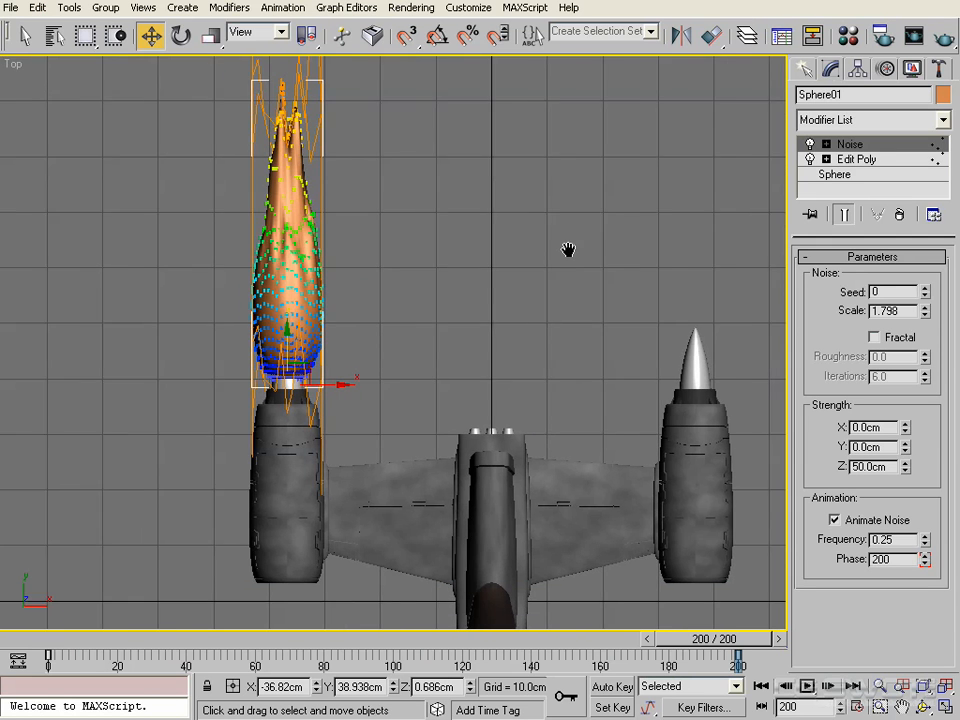
Add a Poly Select modifier above the Noise modifier to end the exhaust shape's vertex sub-selection
middle_drag(484, 262, 458, 303)
scroll(456, 249, down, 2)
scroll(424, 247, up, 2)
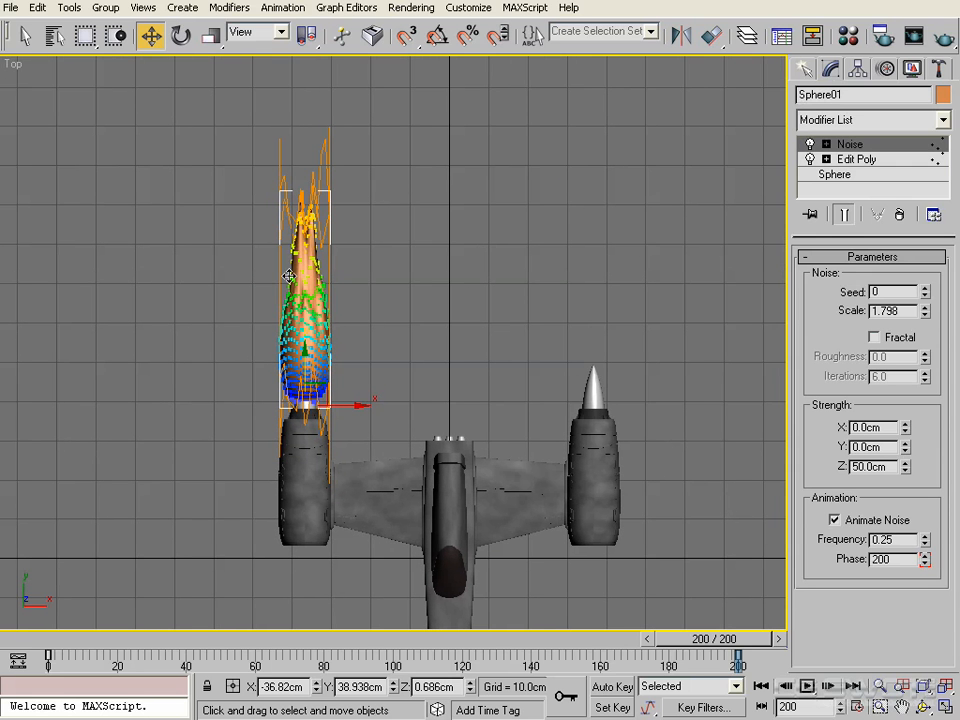
click(942, 121)
drag(946, 172, 946, 414)
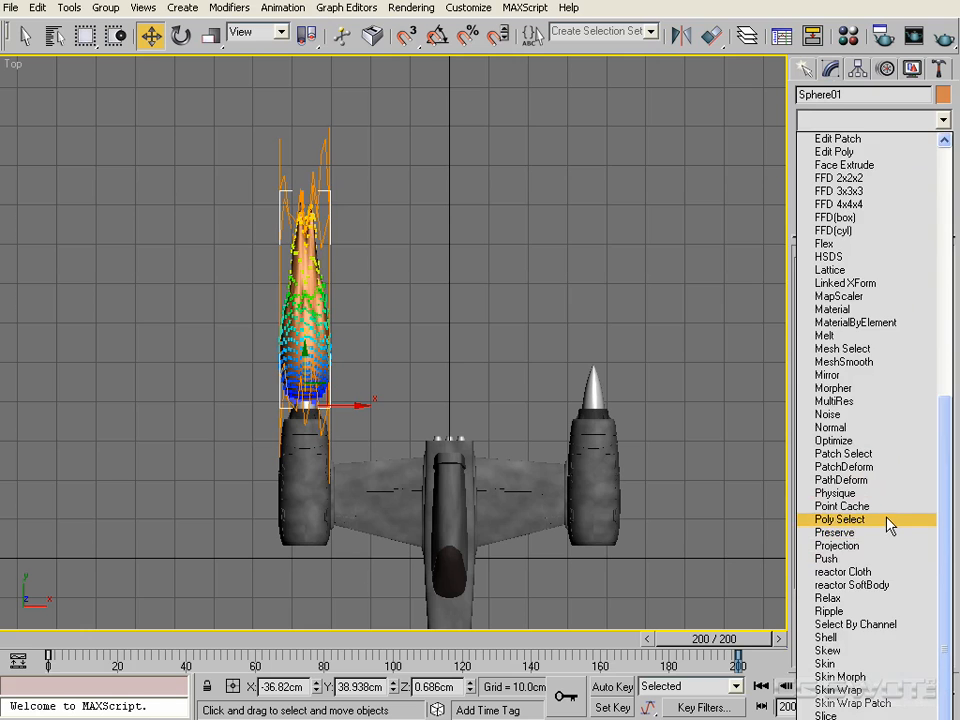
click(889, 519)
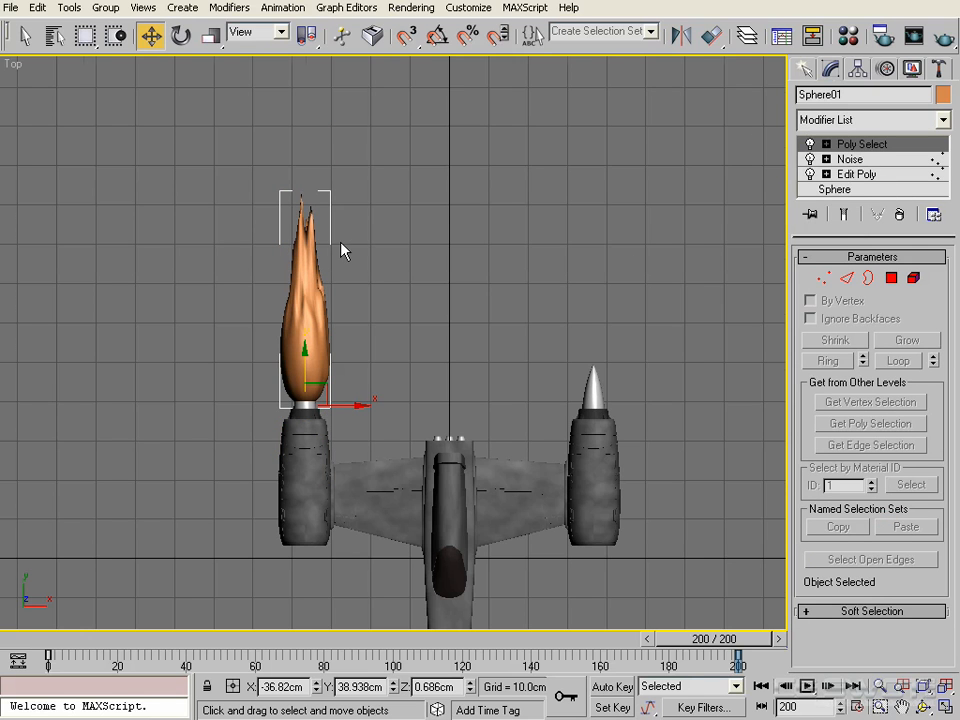
Change the exhaust shape's object color to light blue from the 3ds Max palette
scroll(341, 249, up, 2)
middle_drag(350, 289, 311, 289)
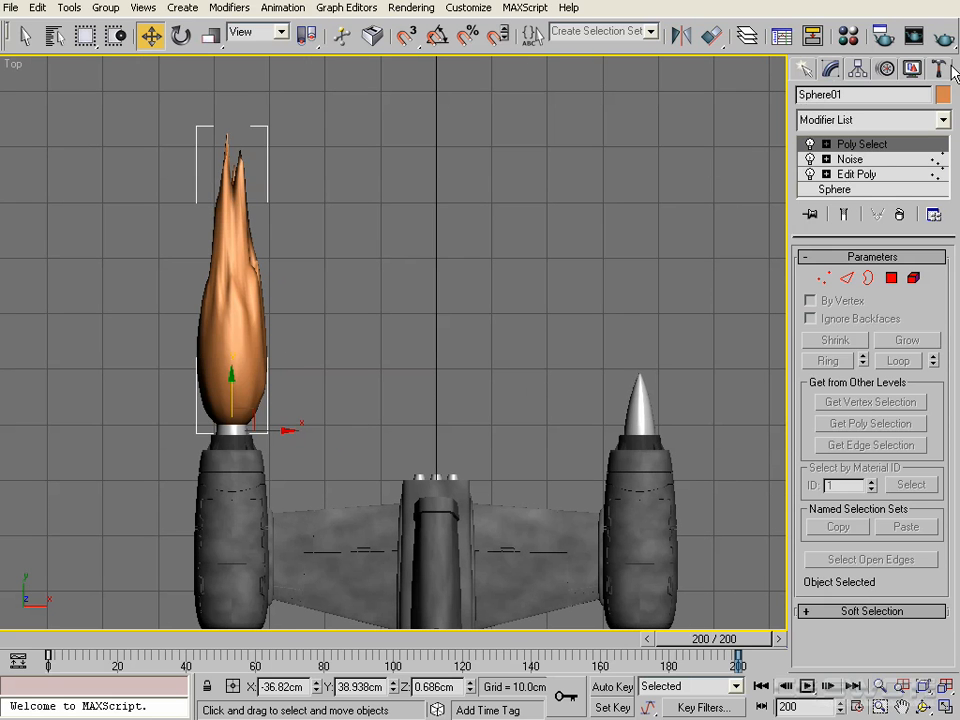
click(942, 95)
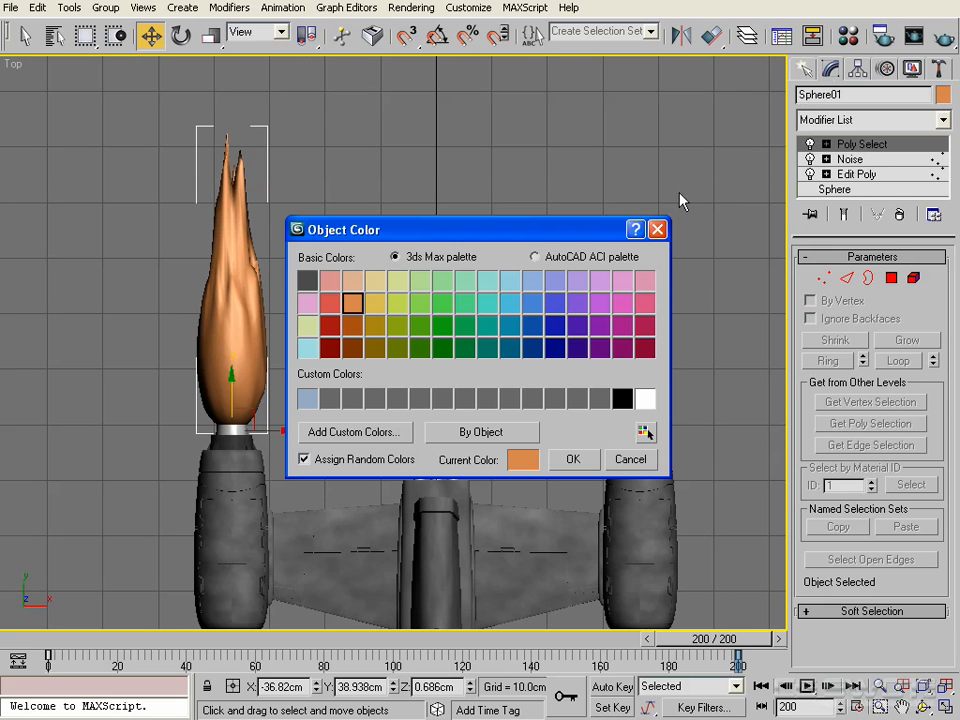
click(510, 283)
click(572, 459)
scroll(465, 268, down, 3)
scroll(461, 318, up, 2)
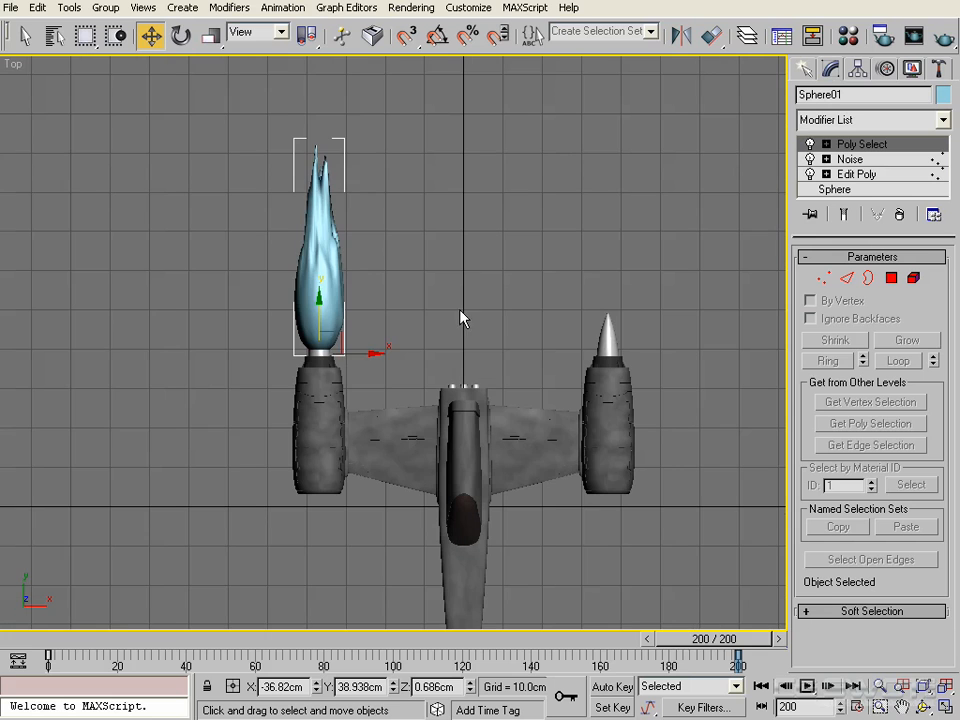
Return to frame 0 and move the exhaust shape's end key to frame 100
mouse_move(60, 638)
mouse_down()
mouse_move(533, 660)
mouse_move(56, 638)
mouse_move(130, 650)
mouse_move(54, 648)
mouse_move(126, 648)
mouse_move(75, 652)
mouse_move(153, 648)
mouse_move(60, 648)
mouse_up()
key(w)
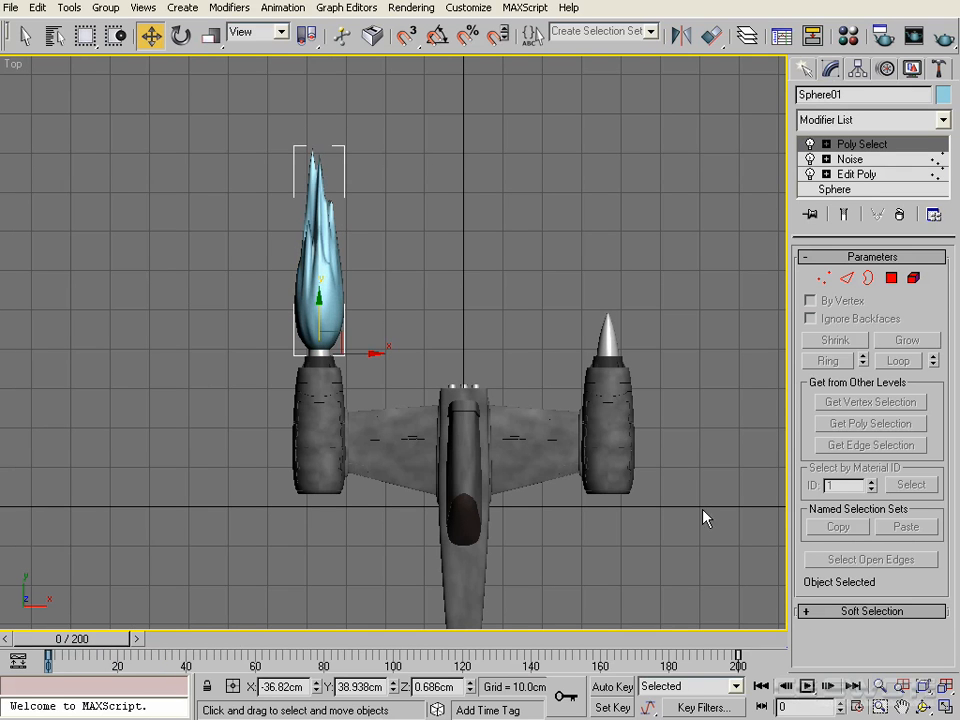
click(858, 708)
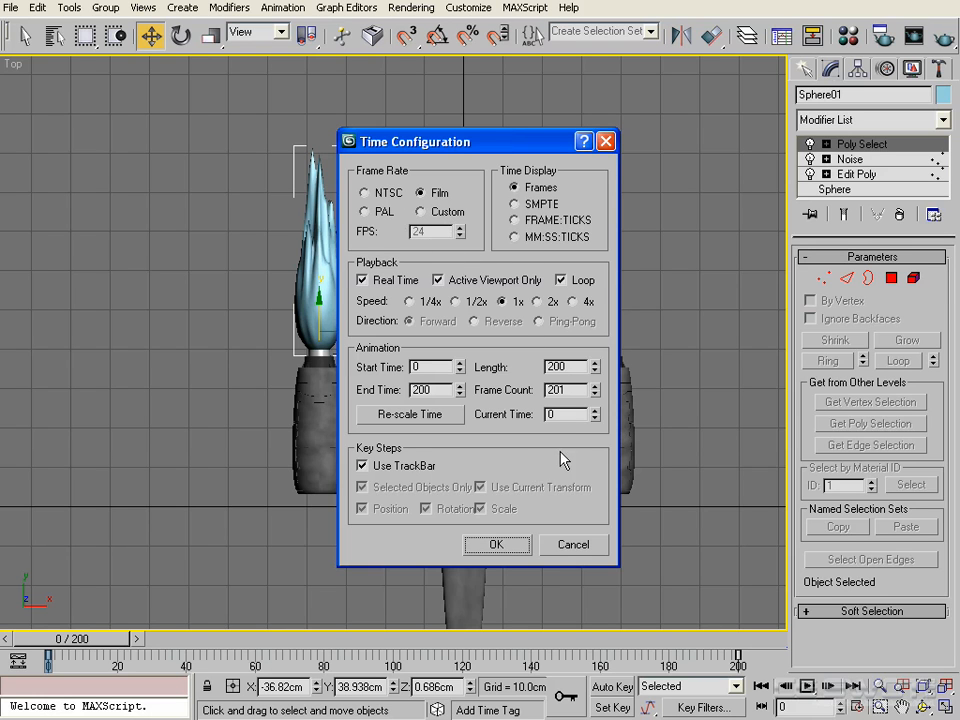
click(500, 544)
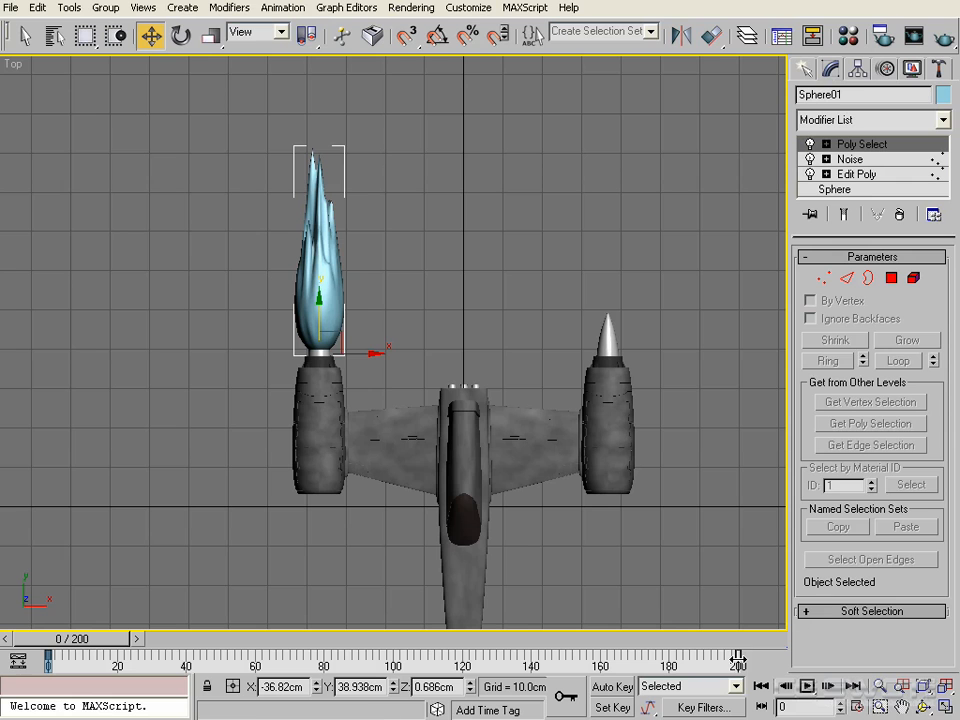
drag(737, 661, 393, 664)
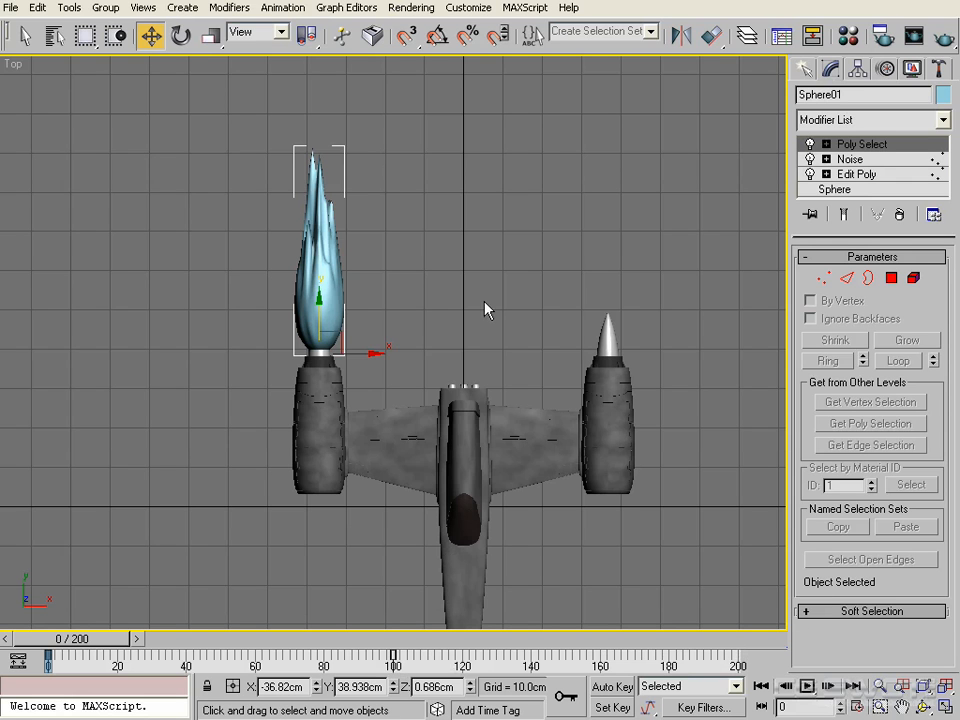
Set the animation length to 100 frames in the time configuration
drag(82, 640, 41, 639)
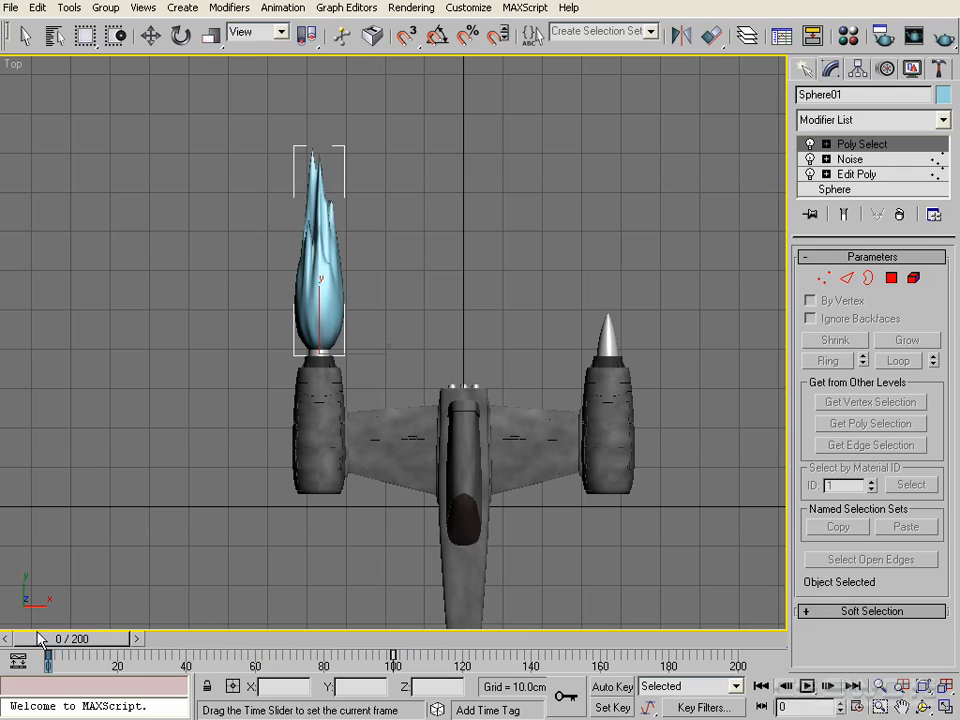
key(w)
right_click(405, 364)
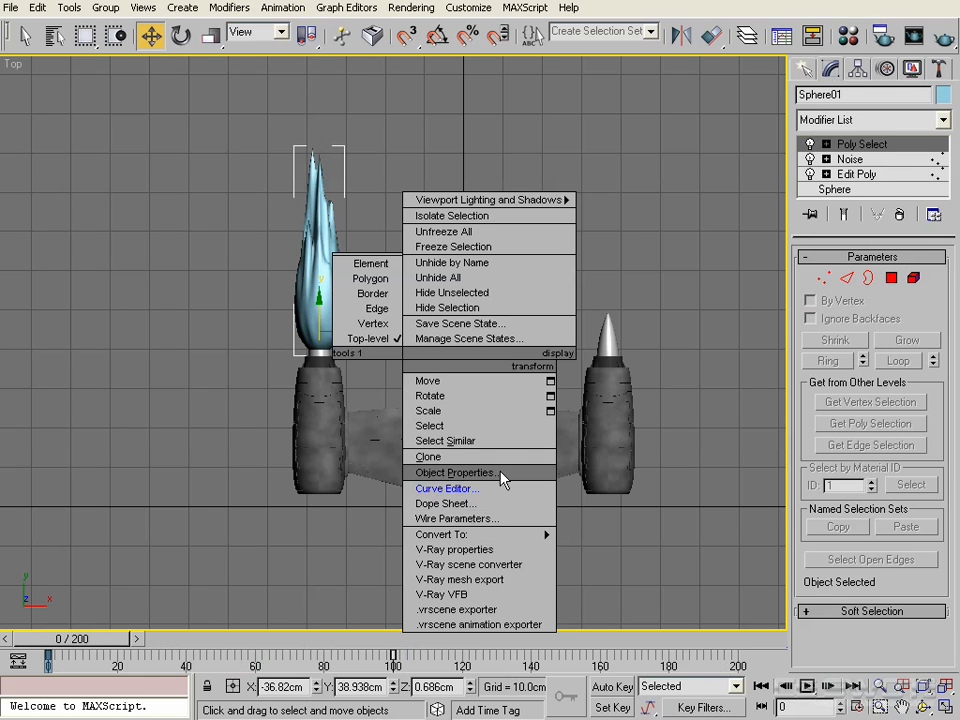
click(824, 689)
click(855, 708)
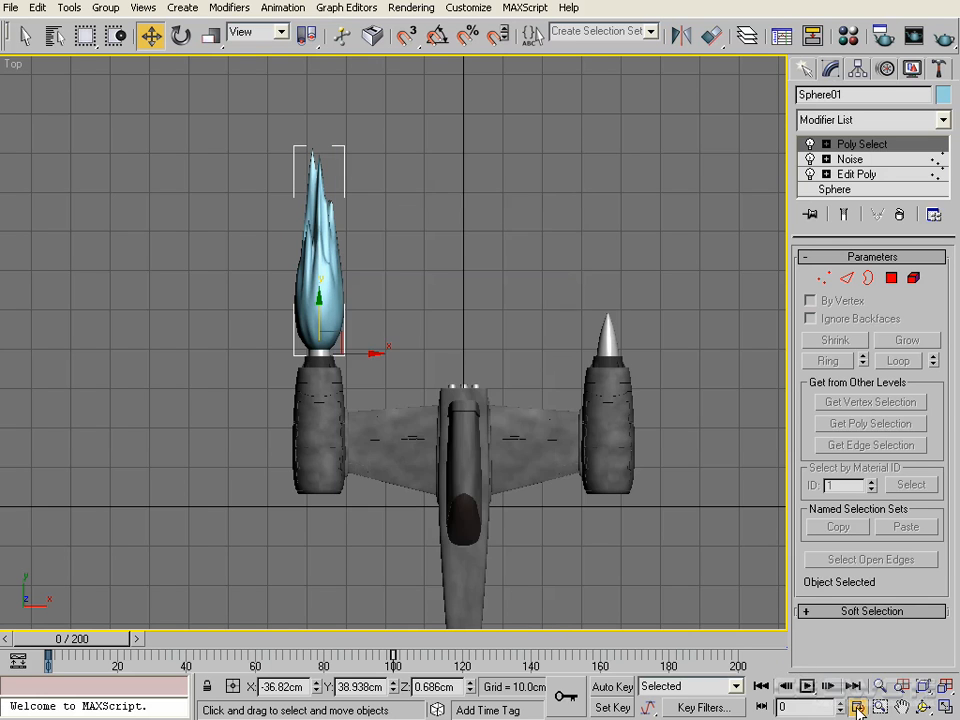
double_click(561, 367)
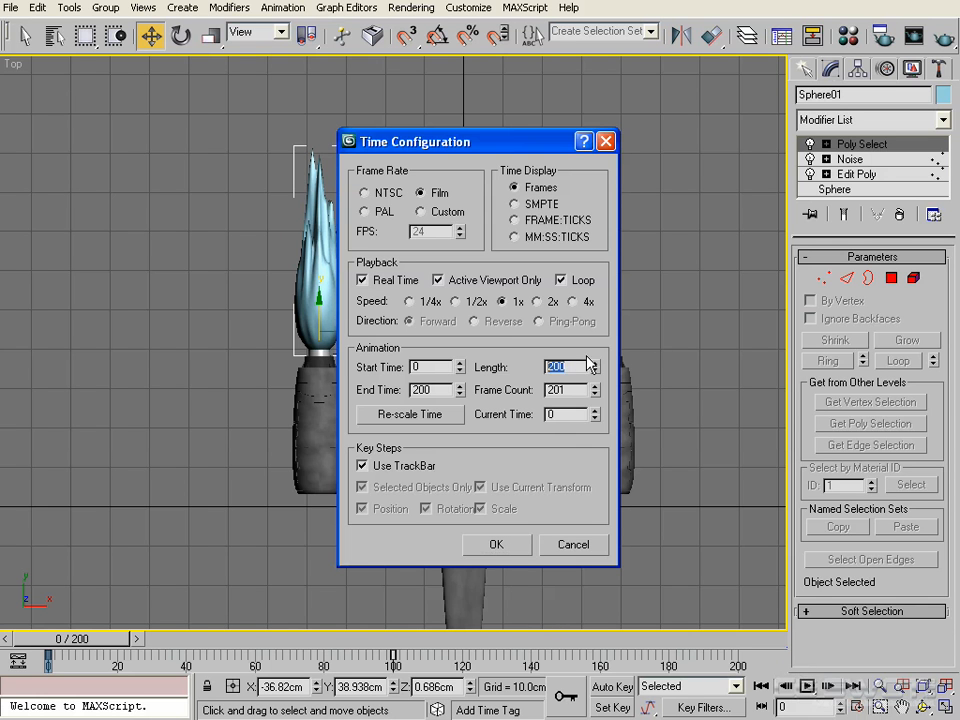
text(100)
key(Return)
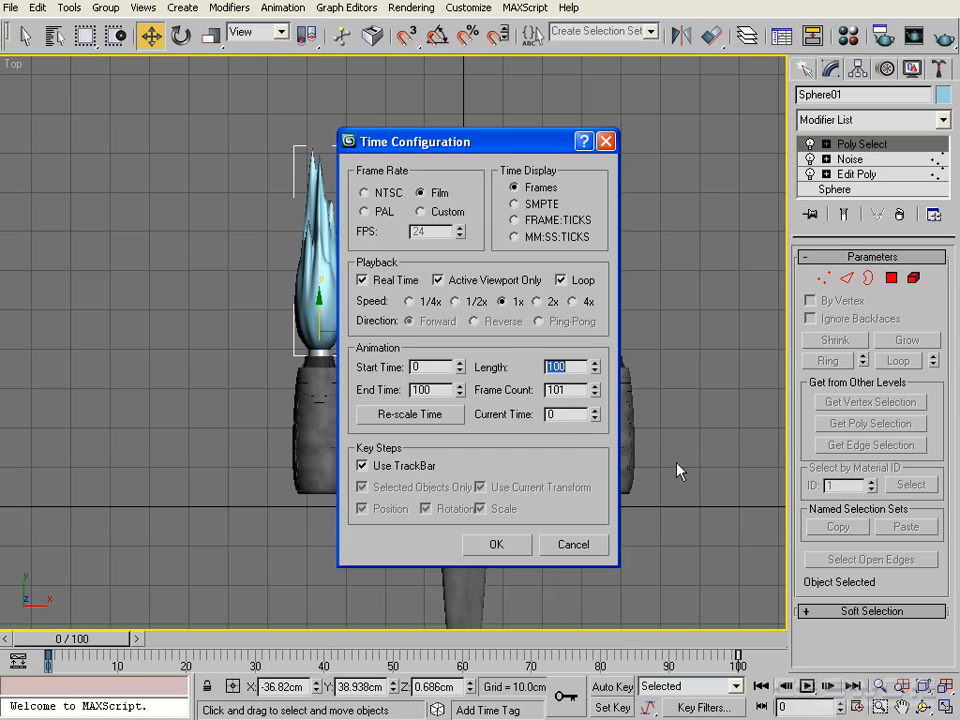
click(510, 548)
Scrub the animation to frame 100 and show the exhaust shape's Noise tracks down to Phase in the Curve Editor
drag(117, 640, 772, 645)
key(w)
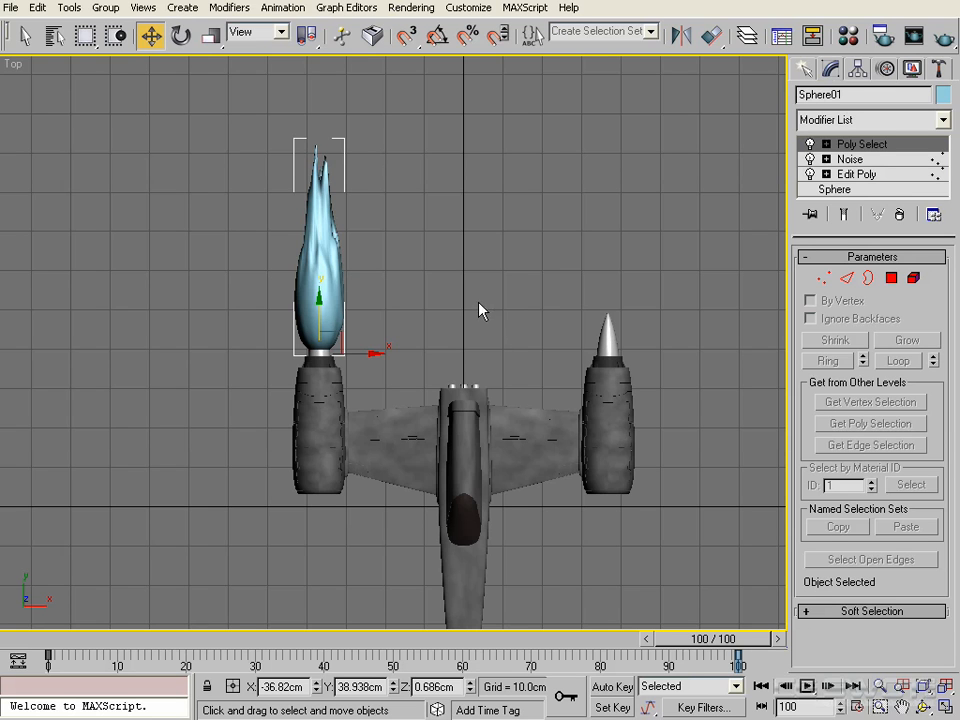
scroll(343, 280, up, 3)
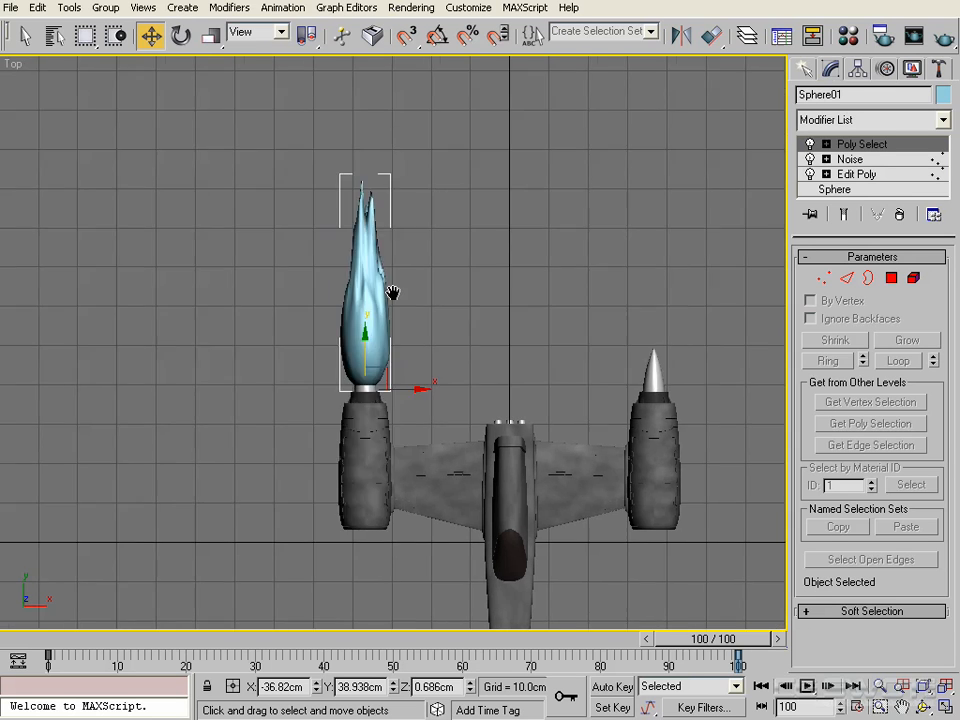
middle_drag(367, 303, 365, 294)
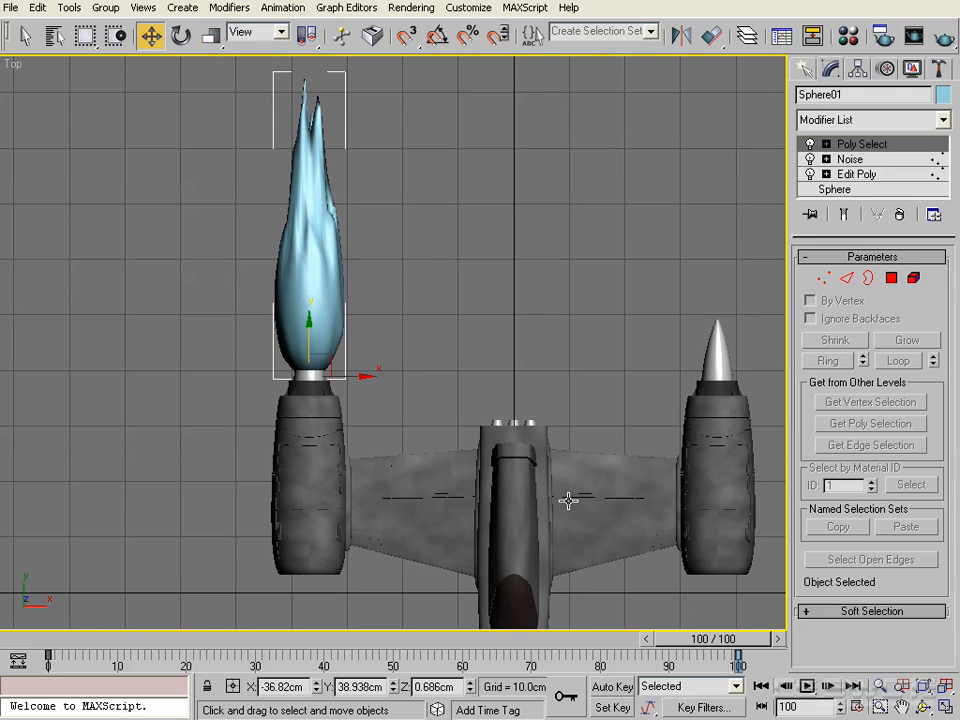
right_click(435, 371)
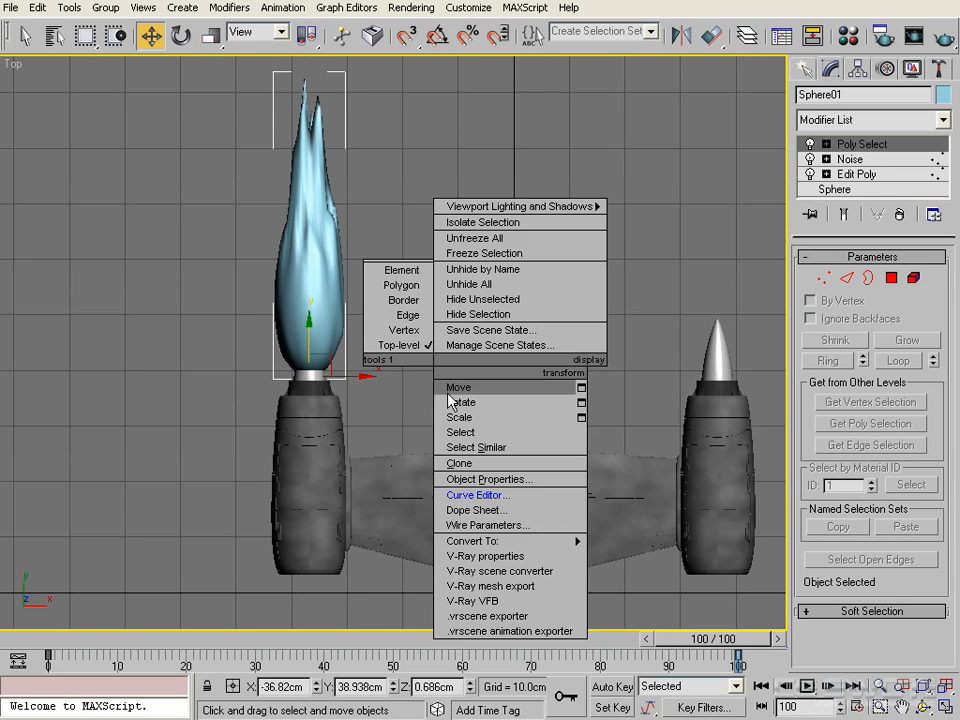
click(491, 497)
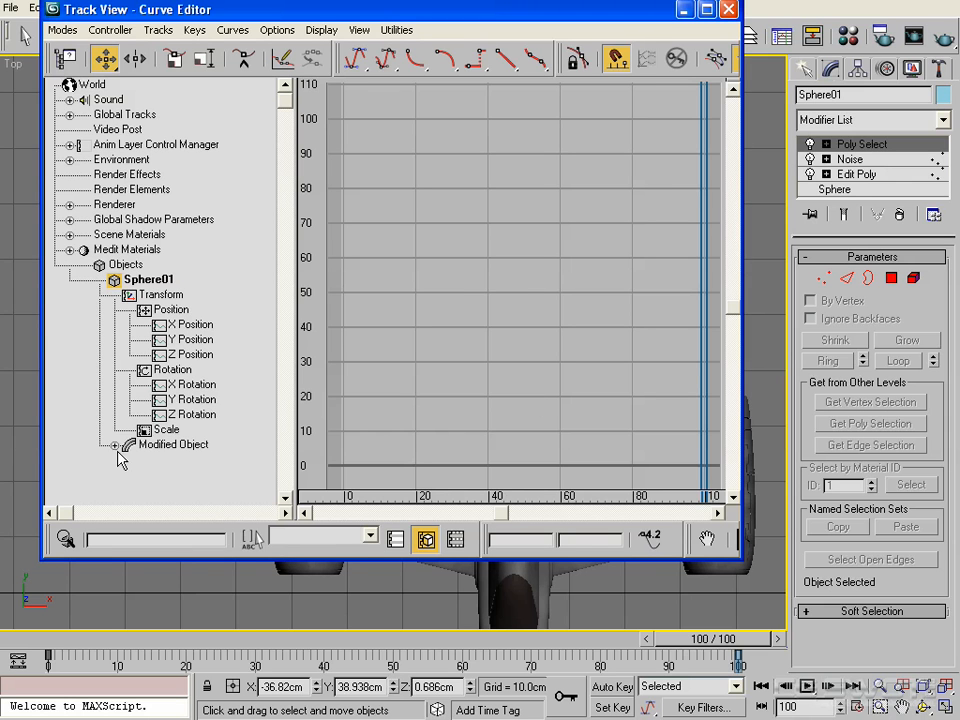
click(114, 444)
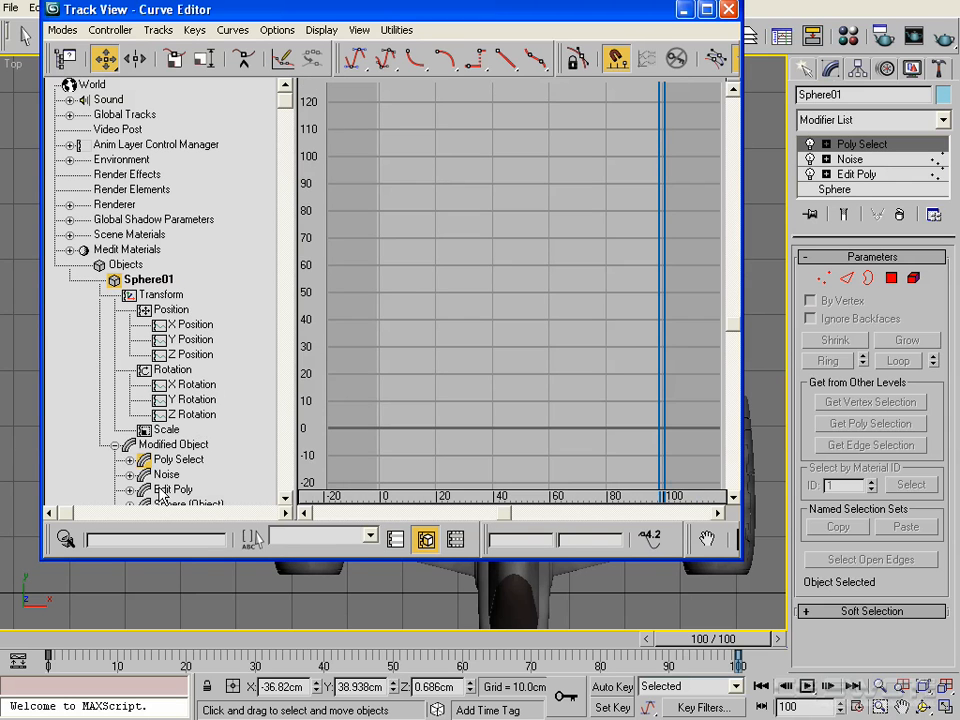
click(160, 474)
click(130, 475)
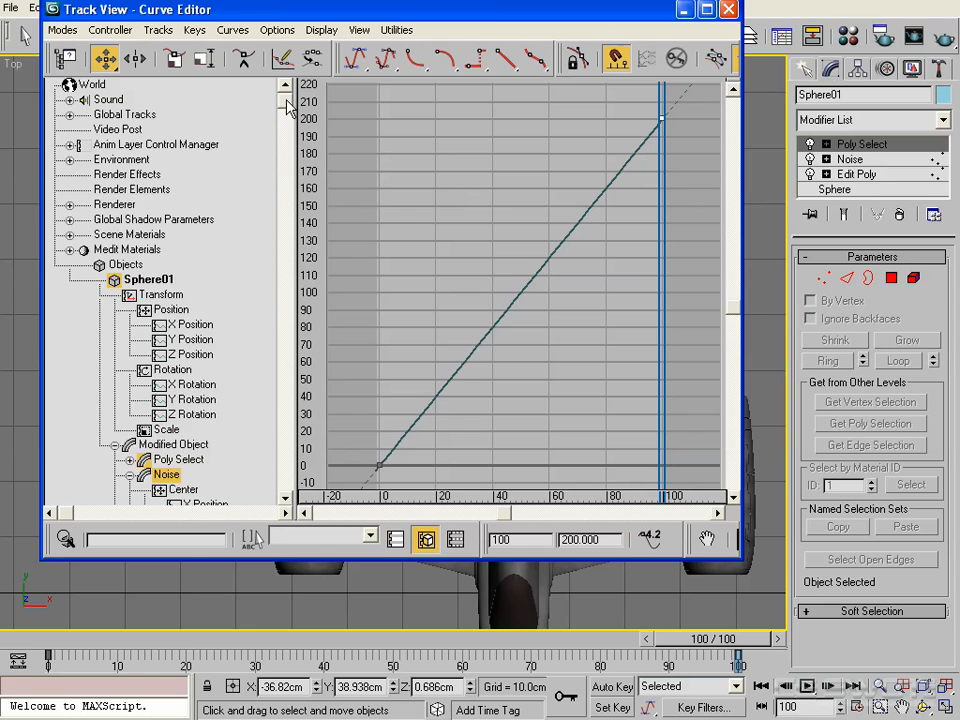
drag(286, 101, 302, 262)
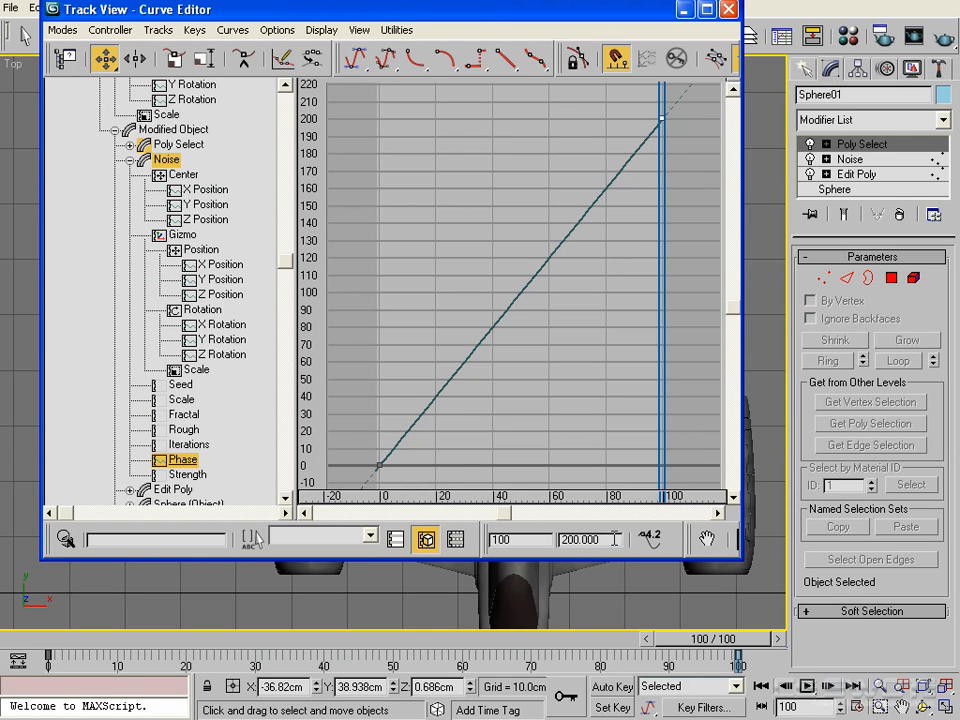
Set the value of the Phase key at frame 100 to 300 and close the Curve Editor
drag(614, 539, 545, 557)
text(300)
key(Return)
click(730, 10)
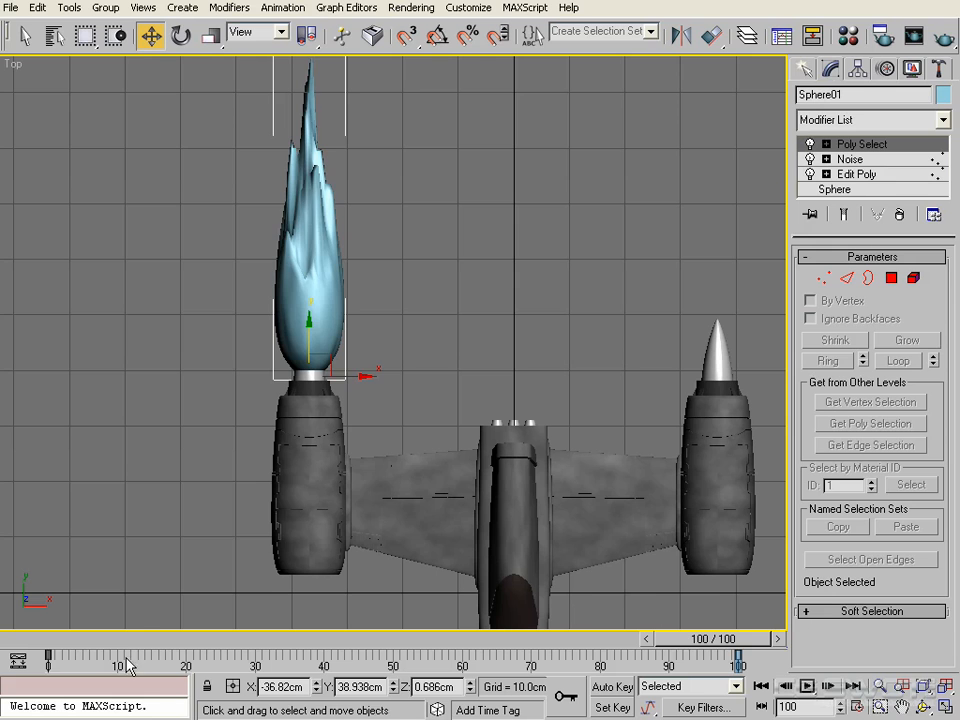
Scrub back to frame 0 and reset all the Material Editor slots
drag(78, 638, 48, 646)
key(w)
middle_drag(366, 276, 524, 431)
scroll(379, 322, up, 2)
scroll(392, 461, up, 3)
key(m)
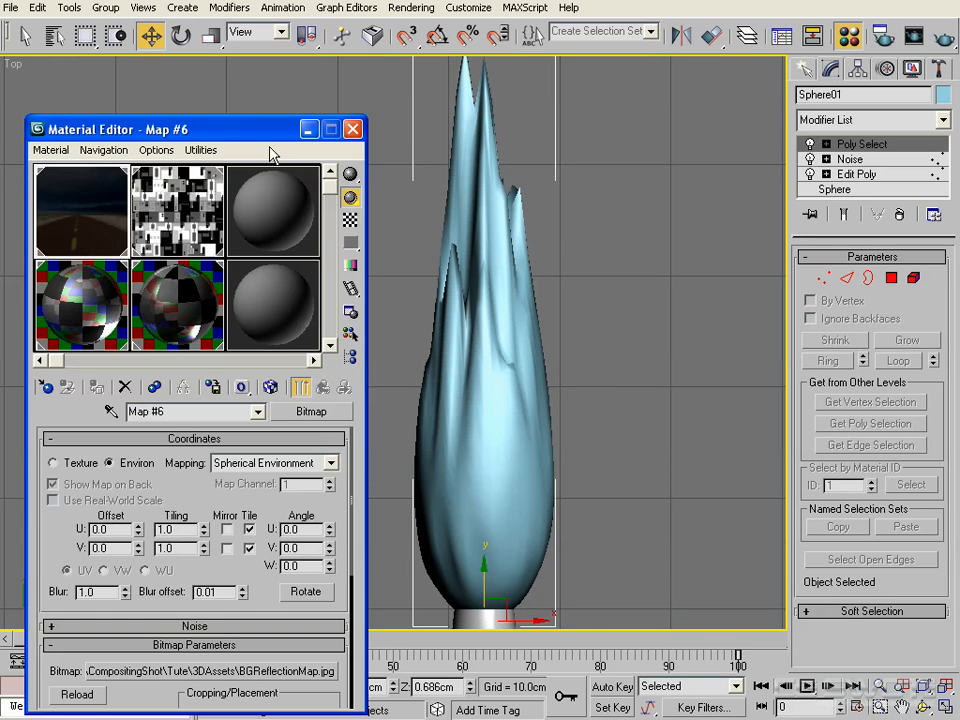
drag(262, 129, 273, 106)
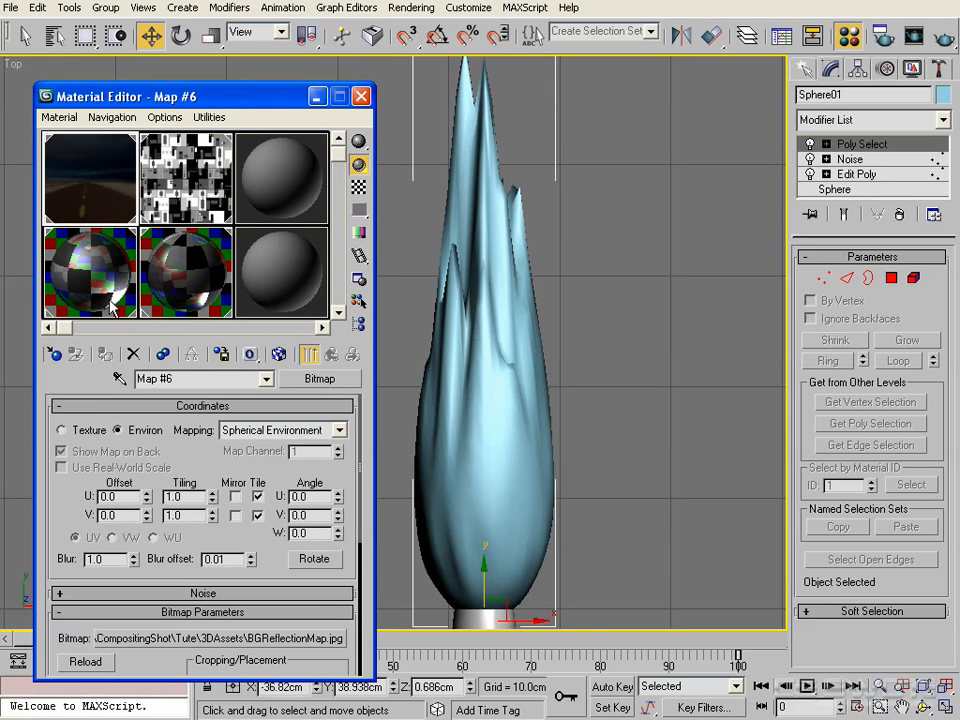
click(209, 117)
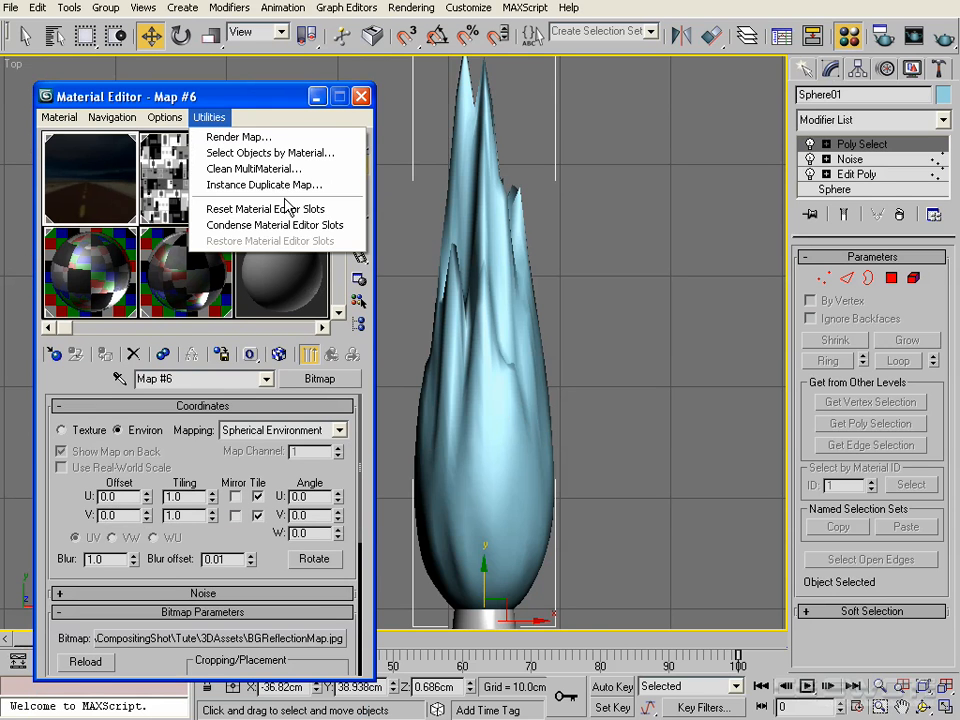
click(286, 210)
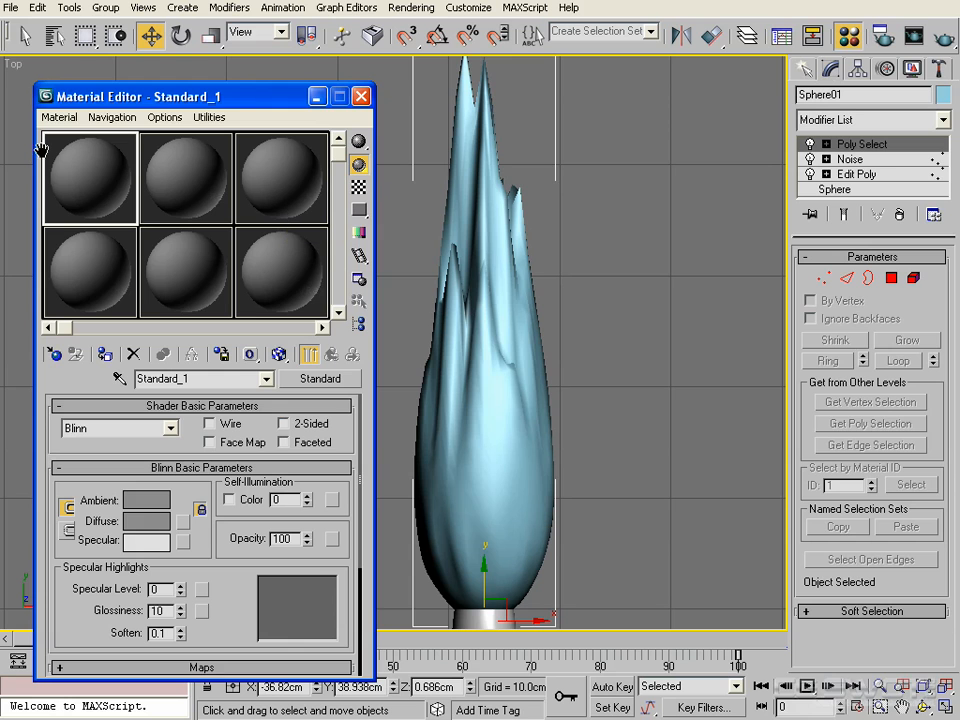
Rename the first material to Lg_Flame
click(212, 382)
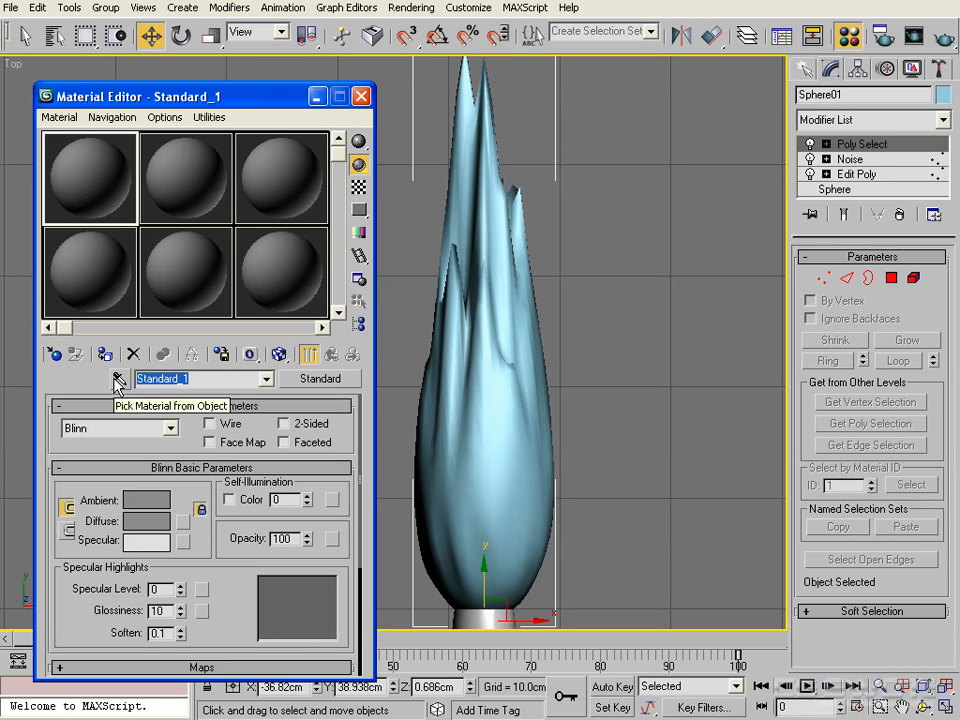
text(Lg)
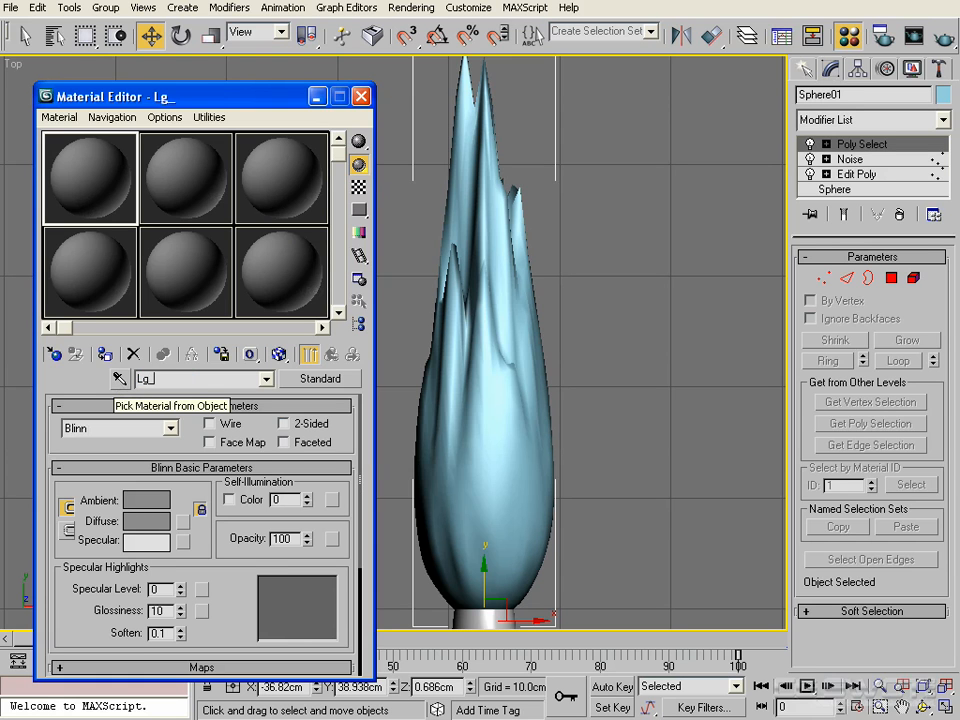
text(_Flame)
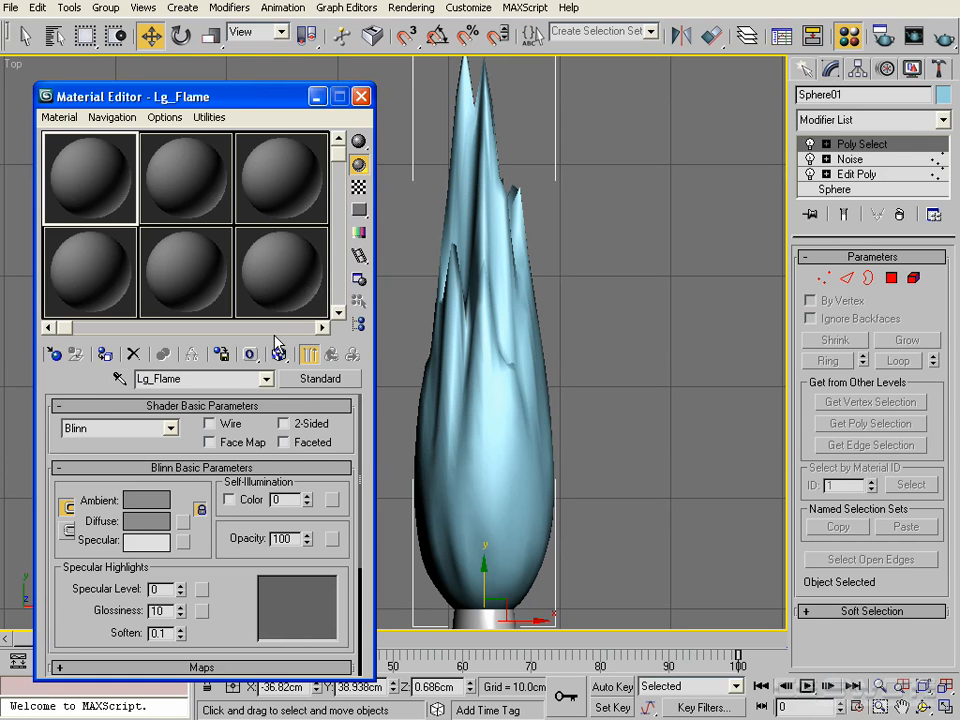
Set the Lg_Flame diffuse color to red 0, green 225, blue 245 and assign the material to the exhaust shape
click(145, 520)
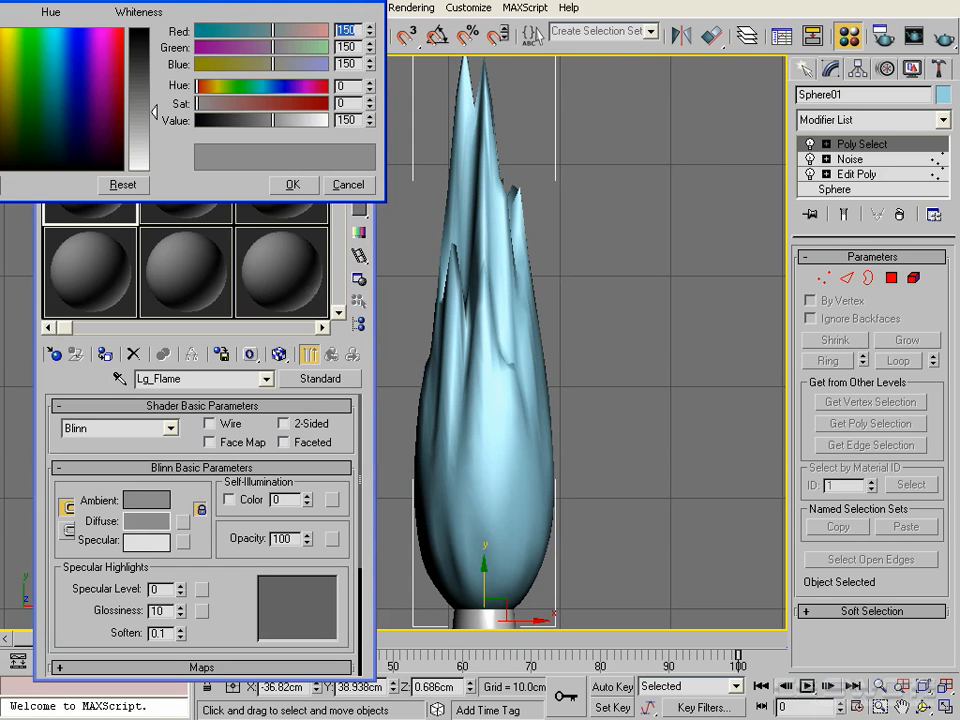
drag(237, 0, 565, 125)
text(0)
key(Return)
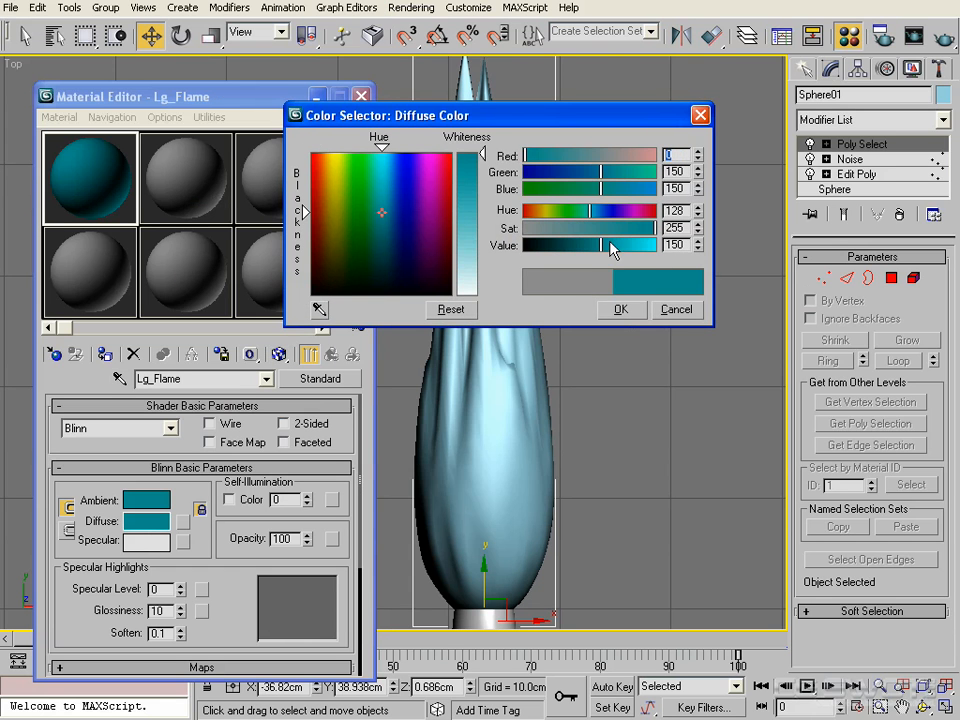
drag(611, 245, 643, 245)
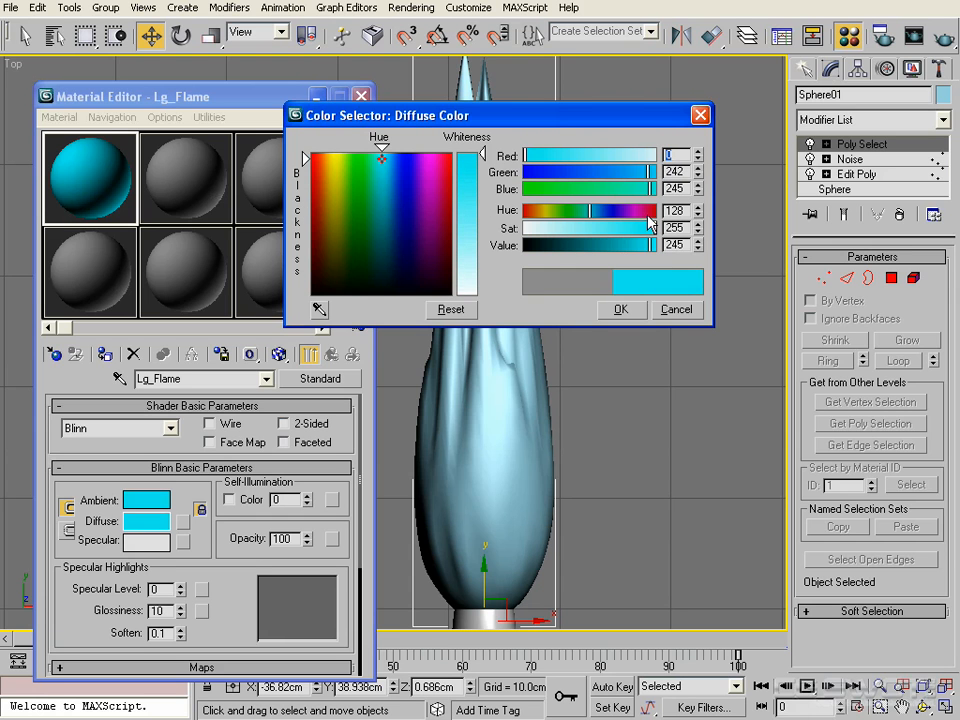
click(652, 174)
drag(650, 174, 641, 172)
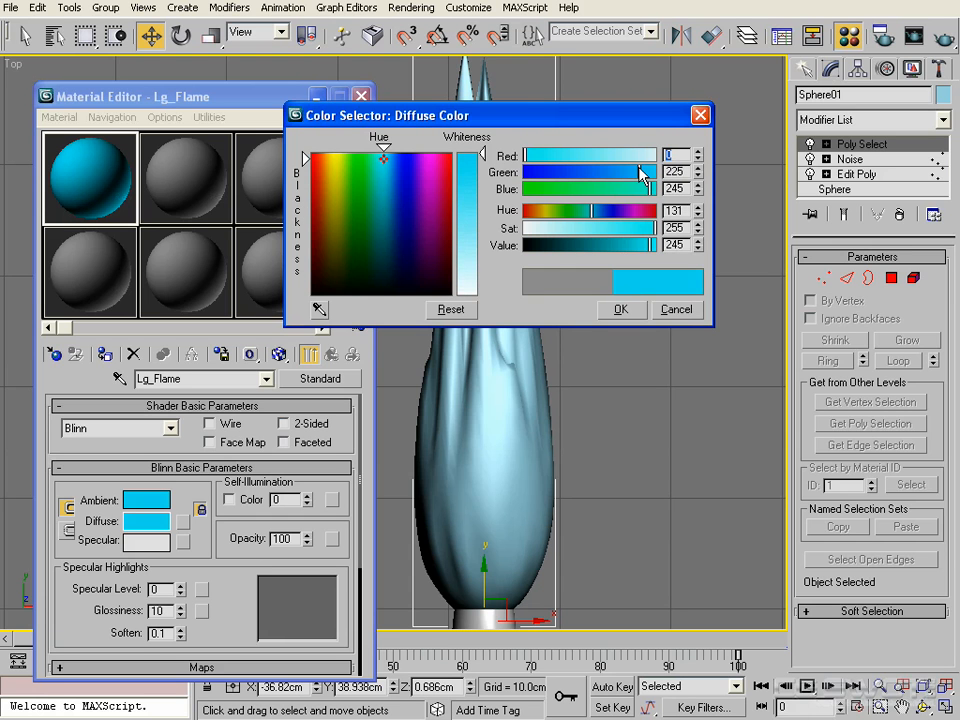
click(620, 310)
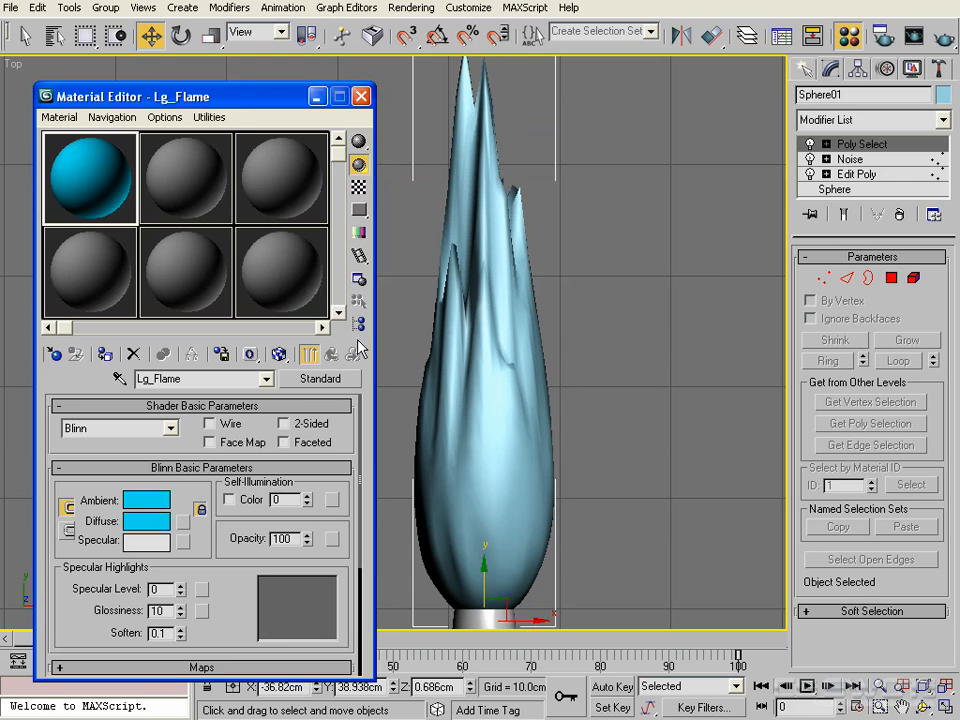
click(105, 354)
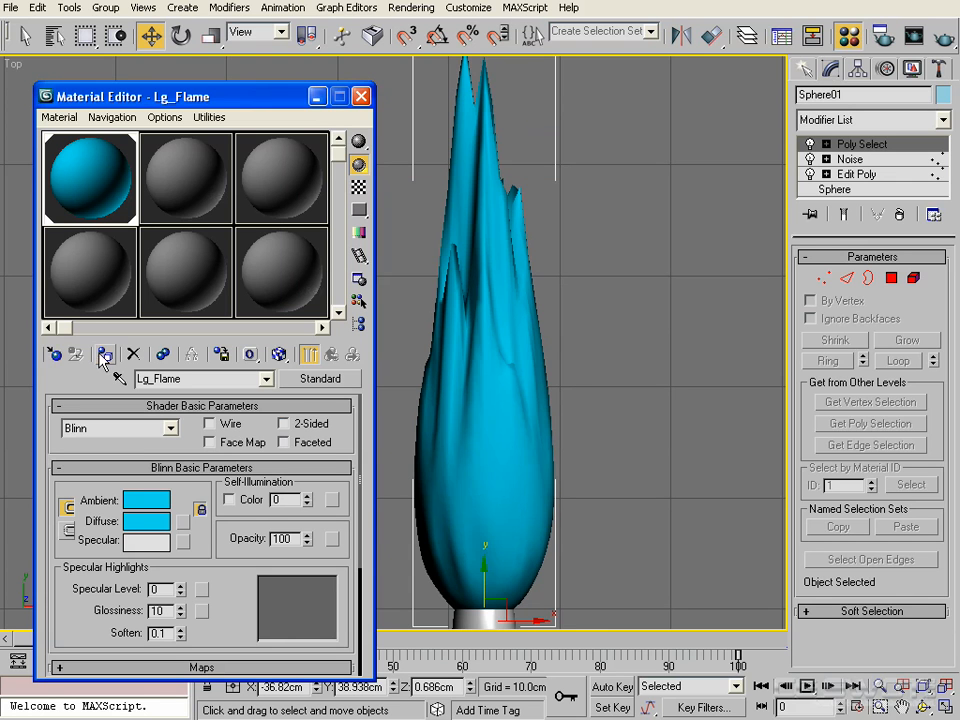
middle_drag(474, 412, 556, 428)
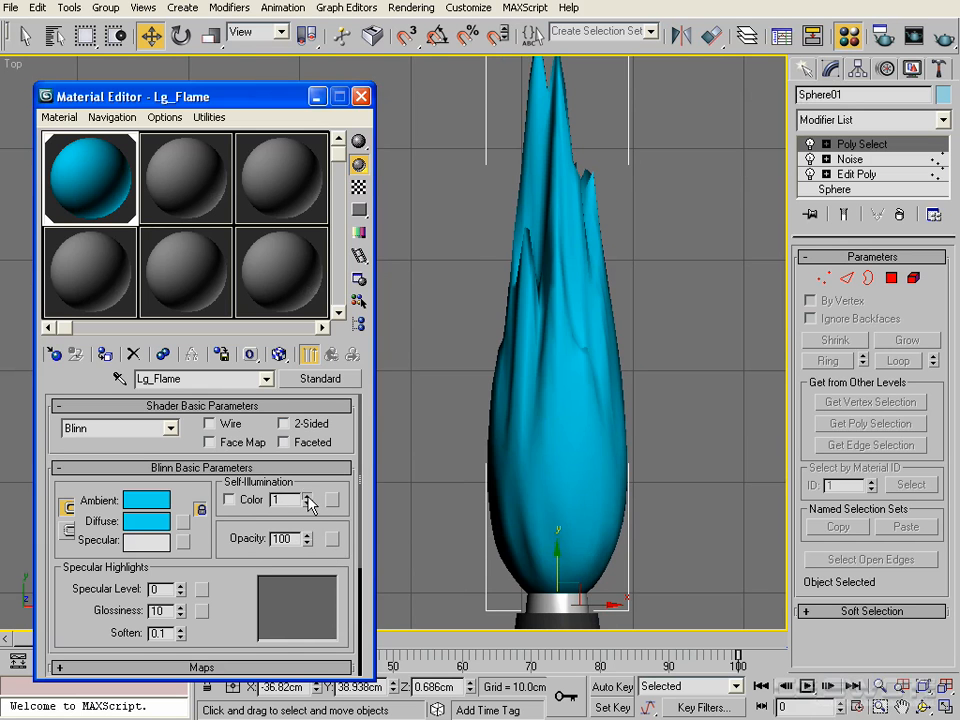
Set the Lg_Flame self-illumination to 100 and assign a Gradient Ramp map to its opacity
drag(306, 499, 309, 473)
drag(309, 416, 310, 402)
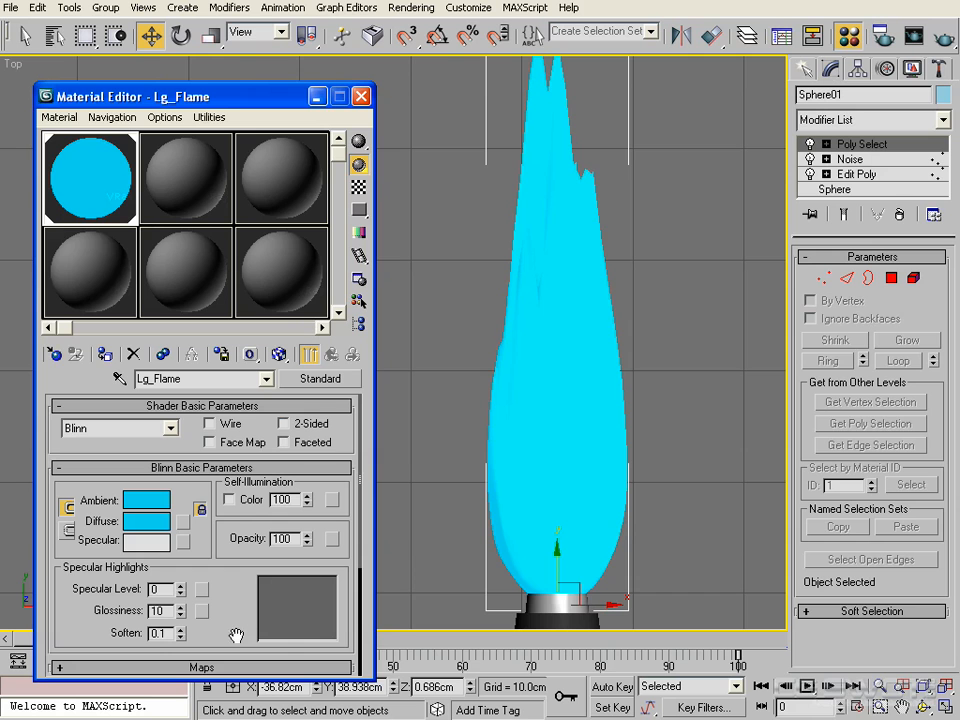
click(333, 540)
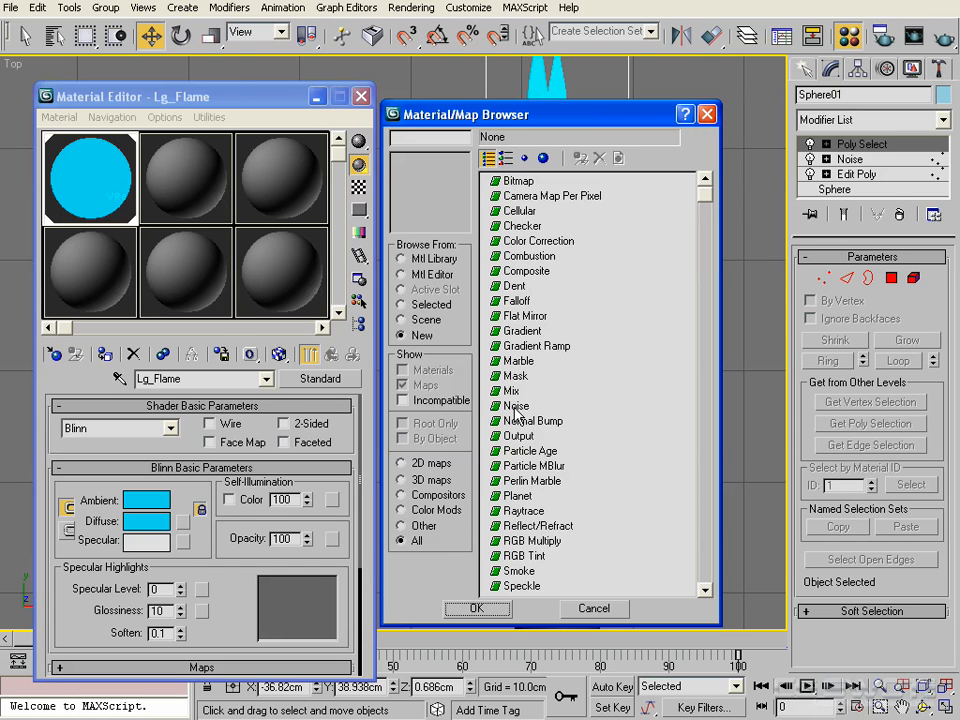
click(546, 348)
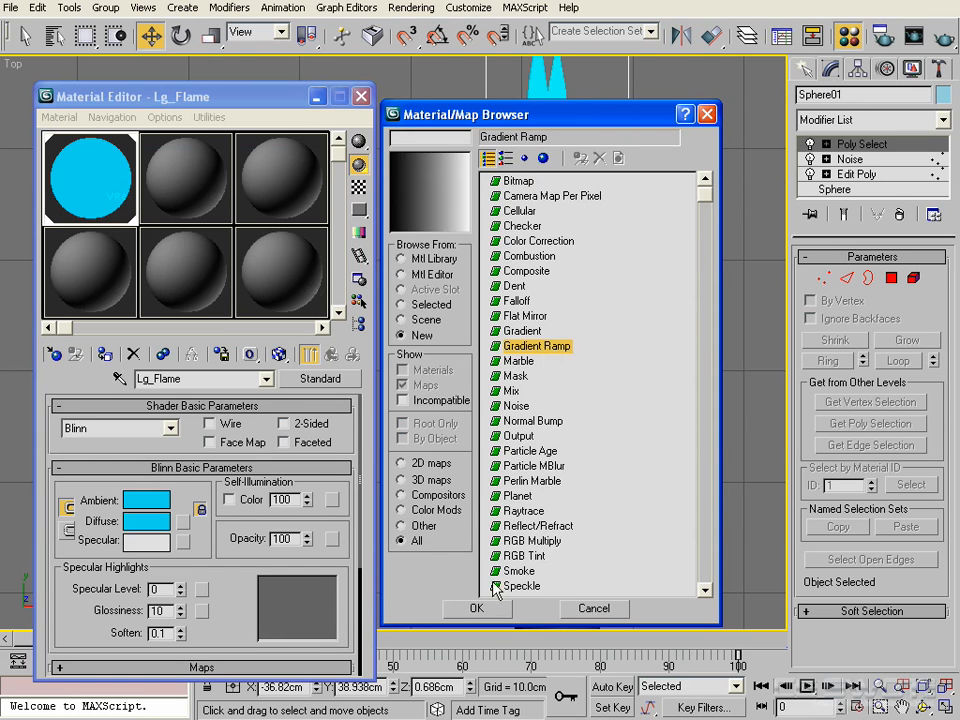
click(497, 608)
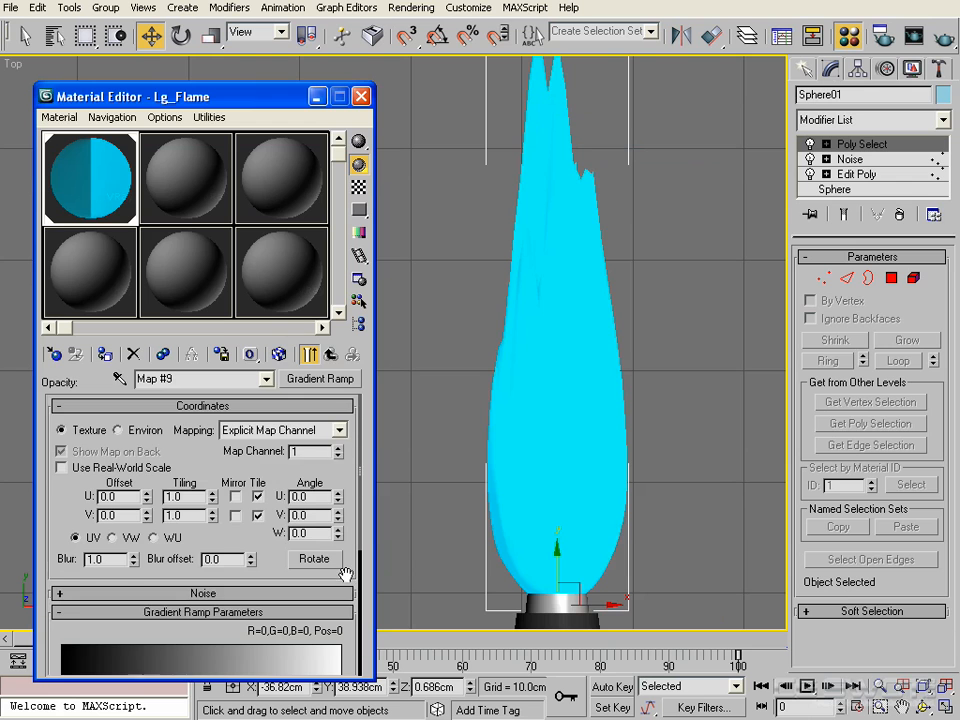
Show the opacity gradient map on the exhaust in the viewport and remove the gradient's middle flag
scroll(320, 490, down, 2)
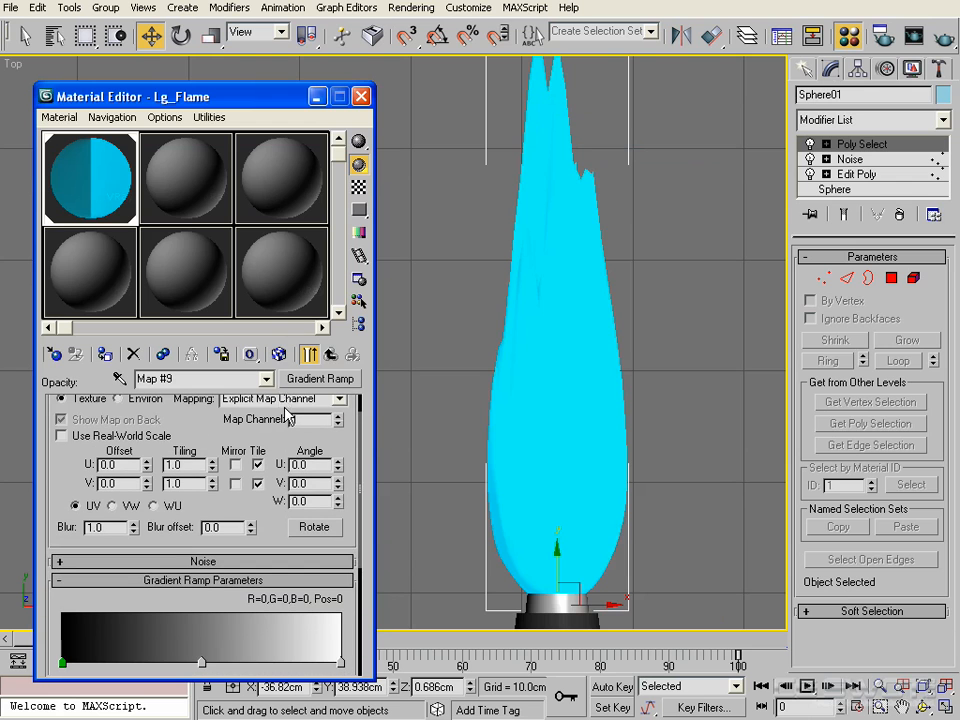
click(278, 356)
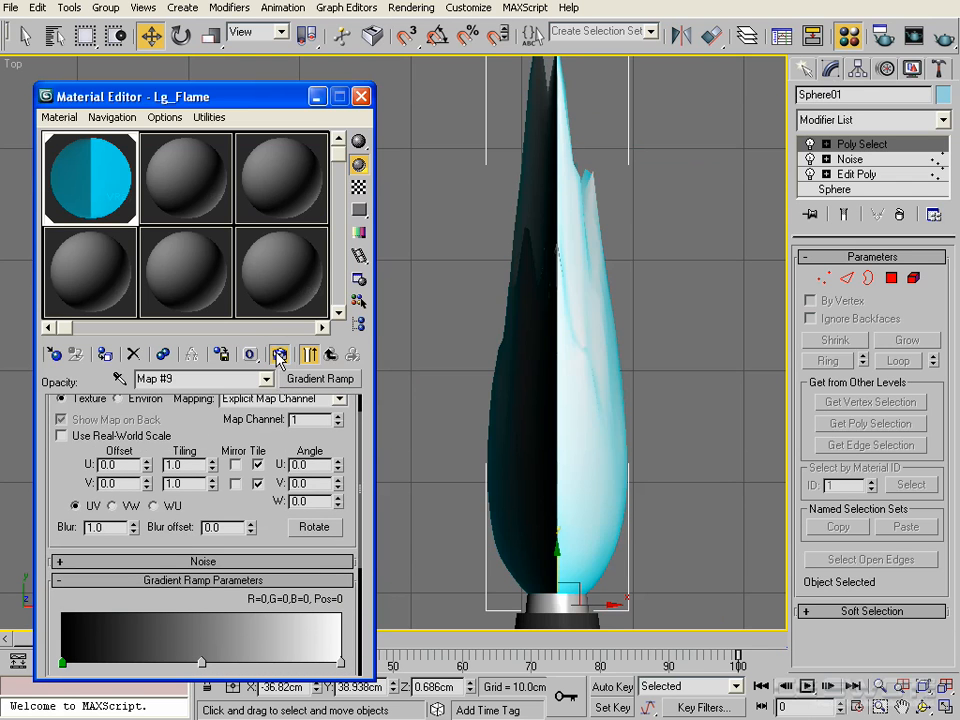
middle_click(585, 451)
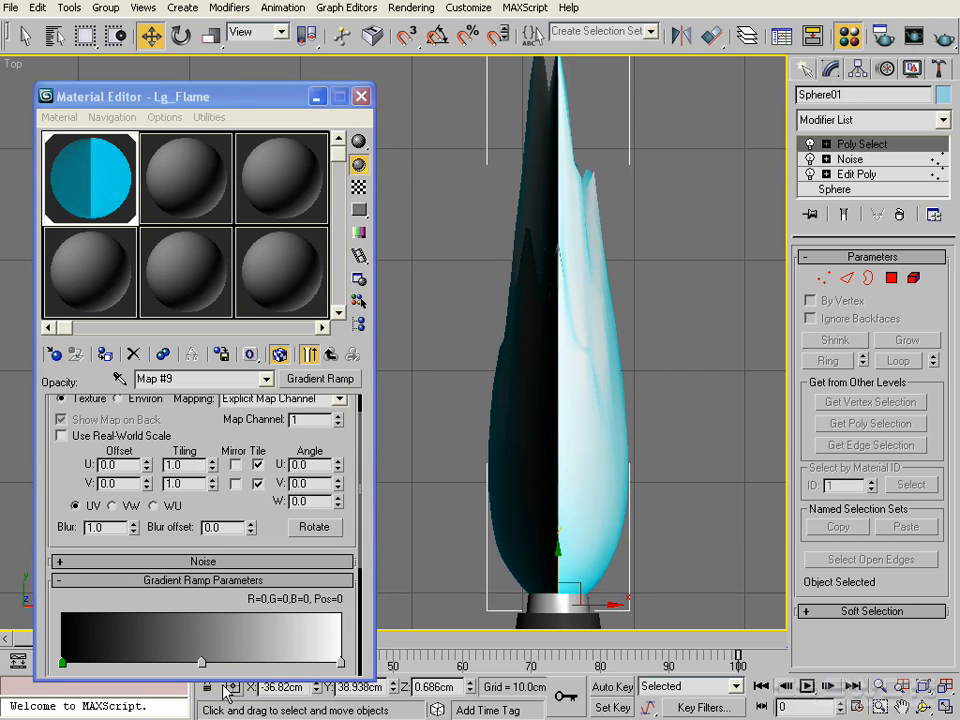
drag(204, 668, 488, 584)
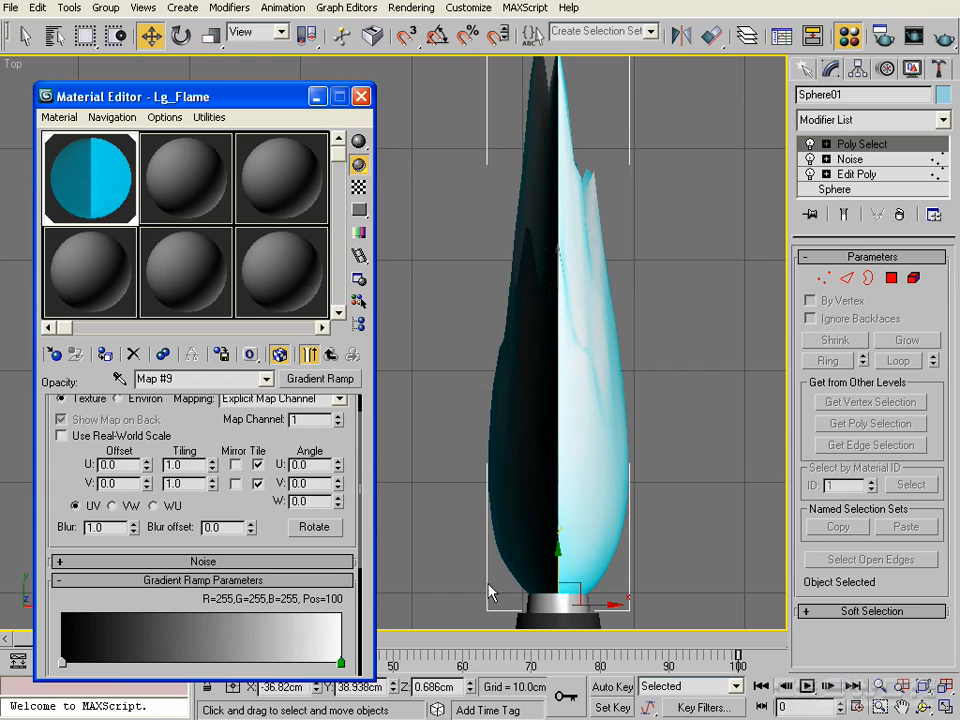
Set the opacity map's W angle to 90 so the gradient runs along the length of the flame
scroll(615, 446, down, 2)
middle_drag(624, 435, 388, 497)
scroll(523, 426, up, 1)
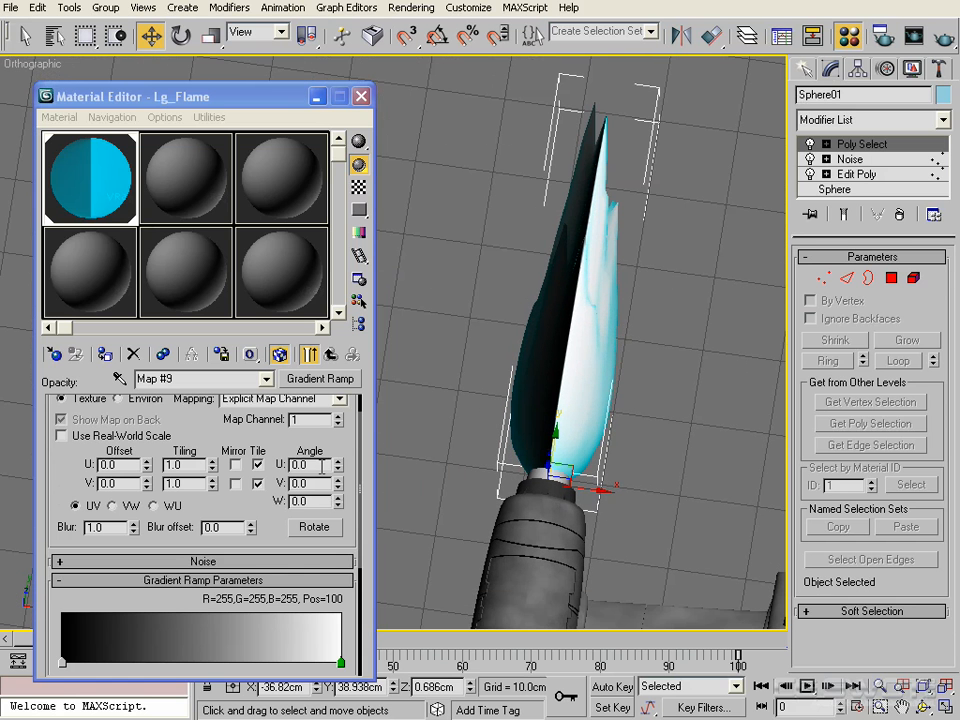
click(270, 513)
text(90)
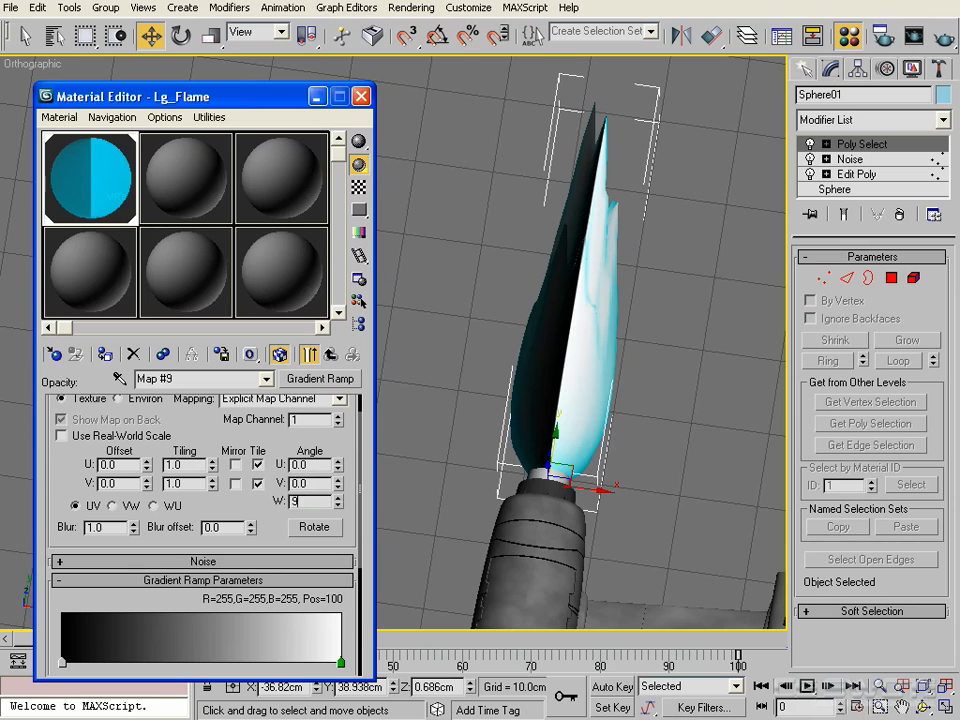
key(Return)
alt+middle_drag(722, 357, 390, 465)
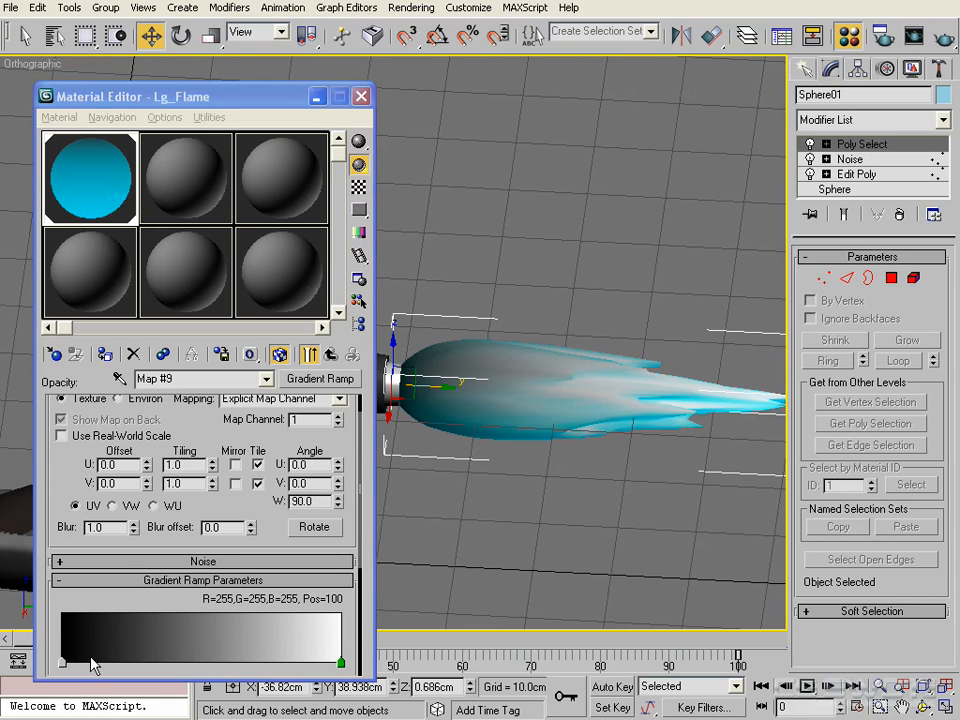
Add a near-black flag at position 27 and a near-white flag at position 31 to the opacity gradient
drag(66, 652, 137, 656)
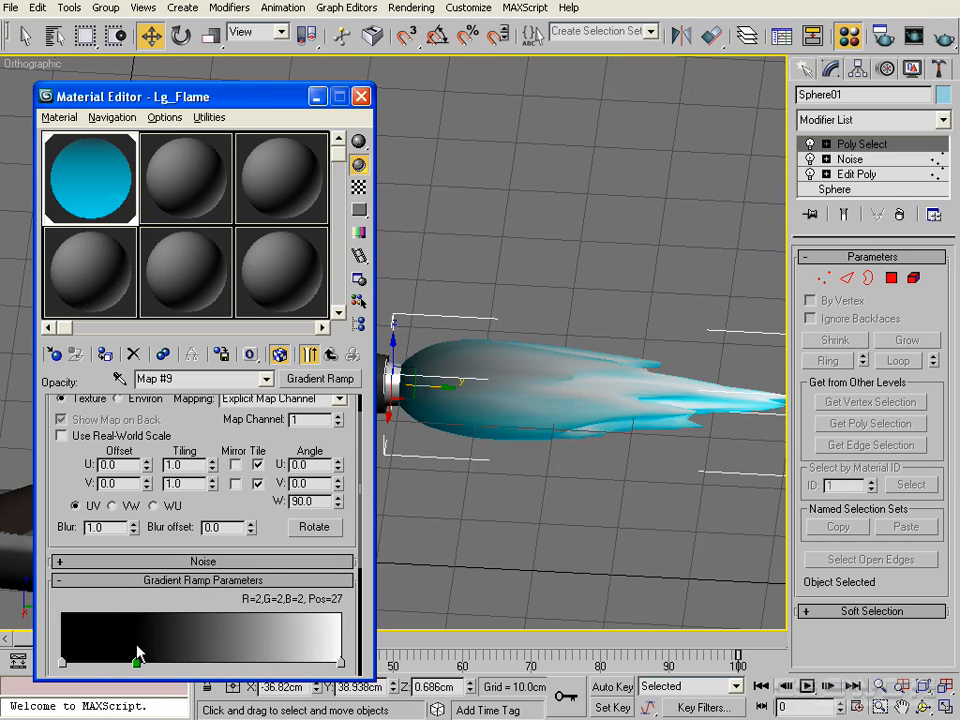
drag(338, 657, 148, 651)
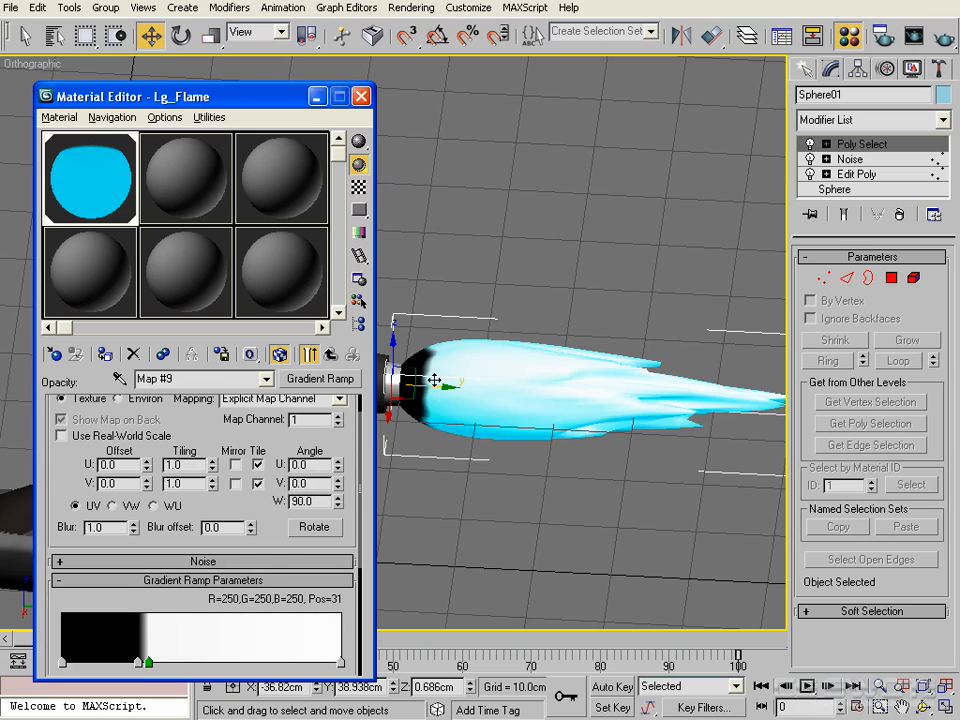
scroll(429, 381, up, 3)
alt+middle_drag(461, 492, 450, 396)
scroll(453, 396, up, 2)
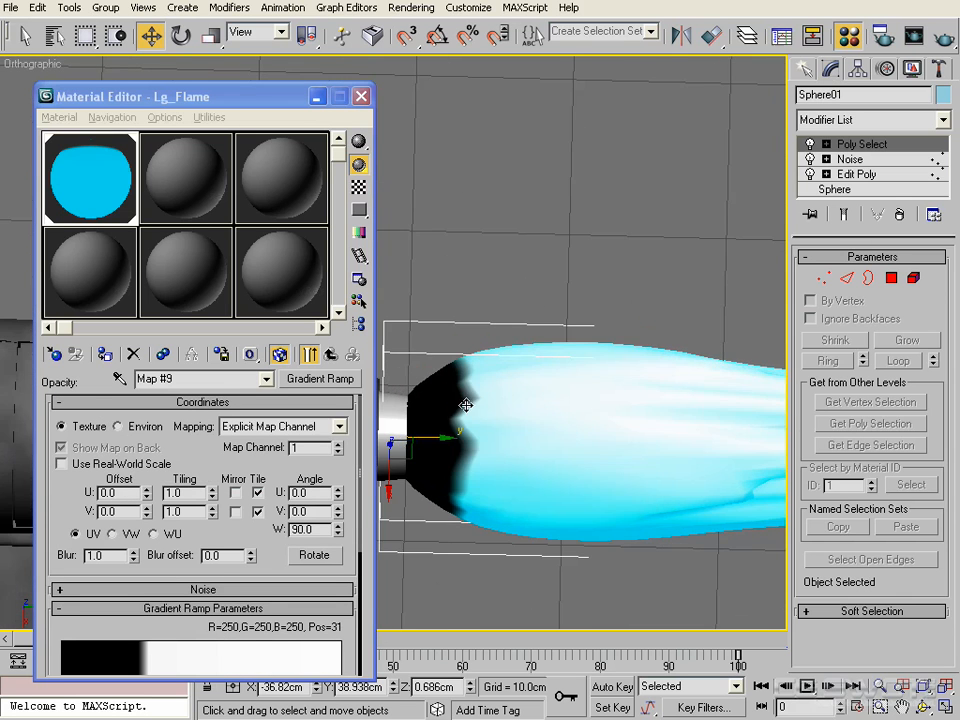
scroll(466, 403, down, 4)
middle_drag(527, 406, 521, 344)
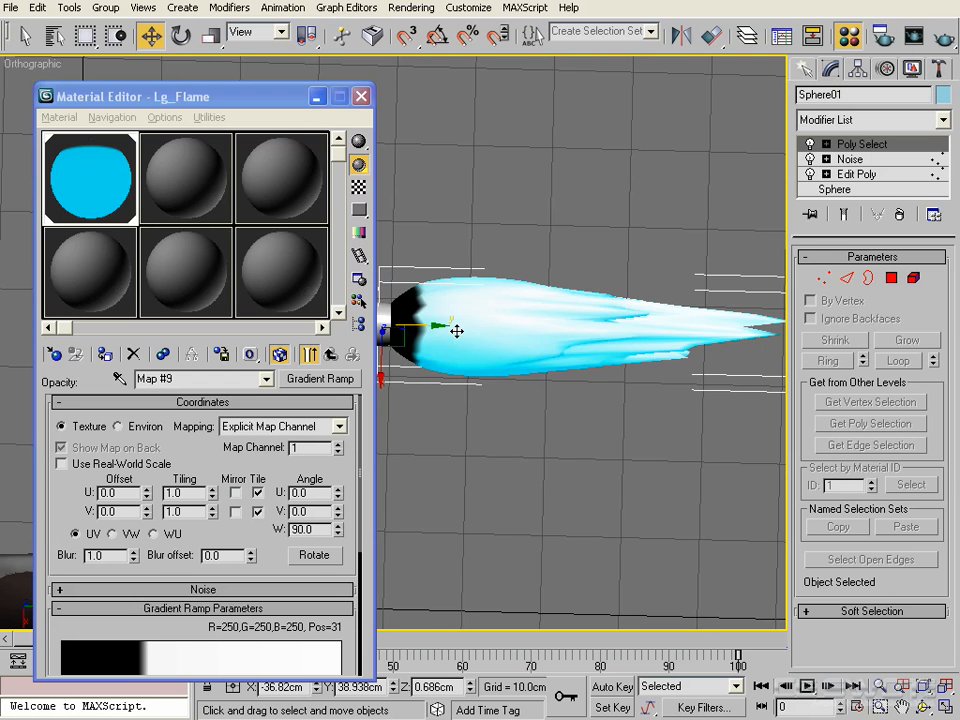
scroll(579, 340, up, 6)
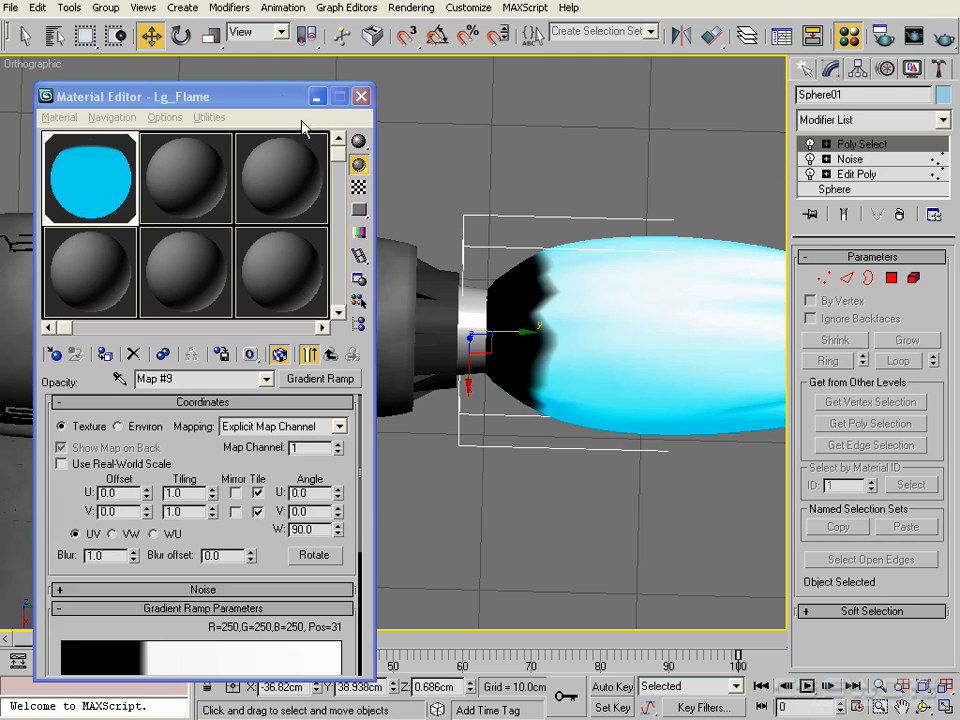
Enlarge the Material Editor and soften the fade at the flame's base by moving the near-white flag to position 35 and the near-black flag to 16
drag(228, 96, 213, 20)
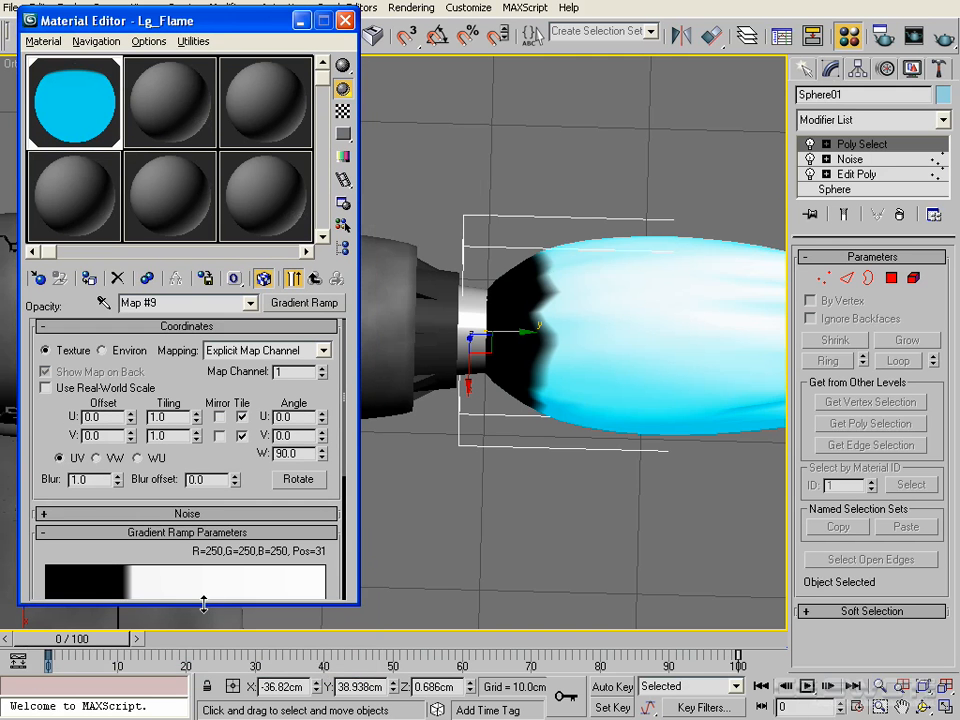
drag(204, 603, 204, 693)
mouse_move(121, 613)
mouse_down()
mouse_move(74, 614)
mouse_move(145, 614)
mouse_up()
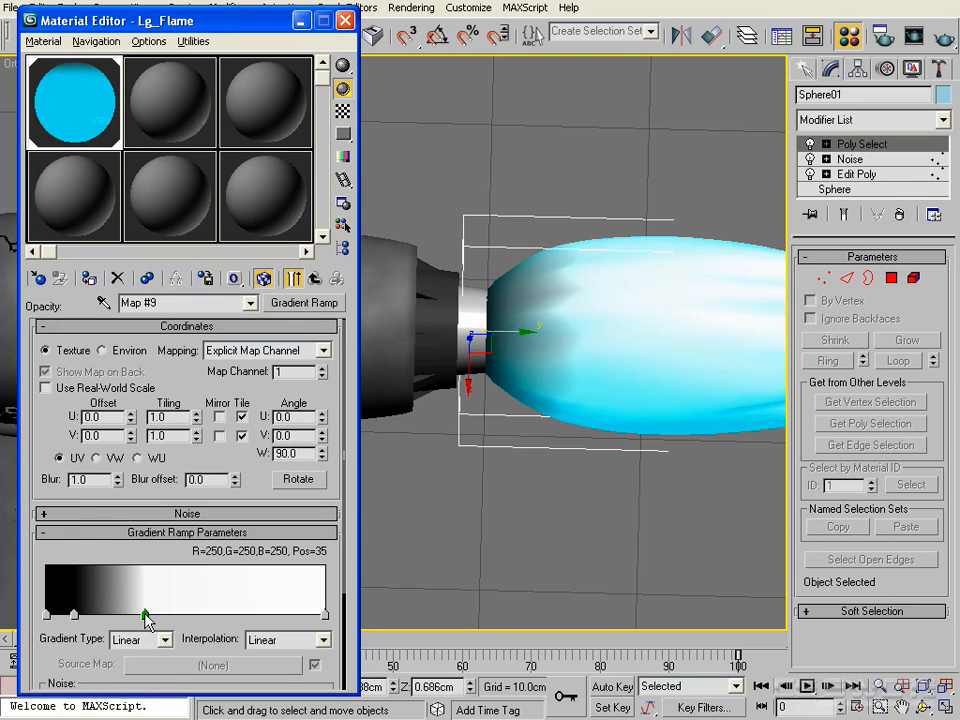
scroll(455, 468, down, 1)
middle_drag(462, 464, 425, 482)
scroll(435, 446, down, 1)
scroll(435, 446, up, 1)
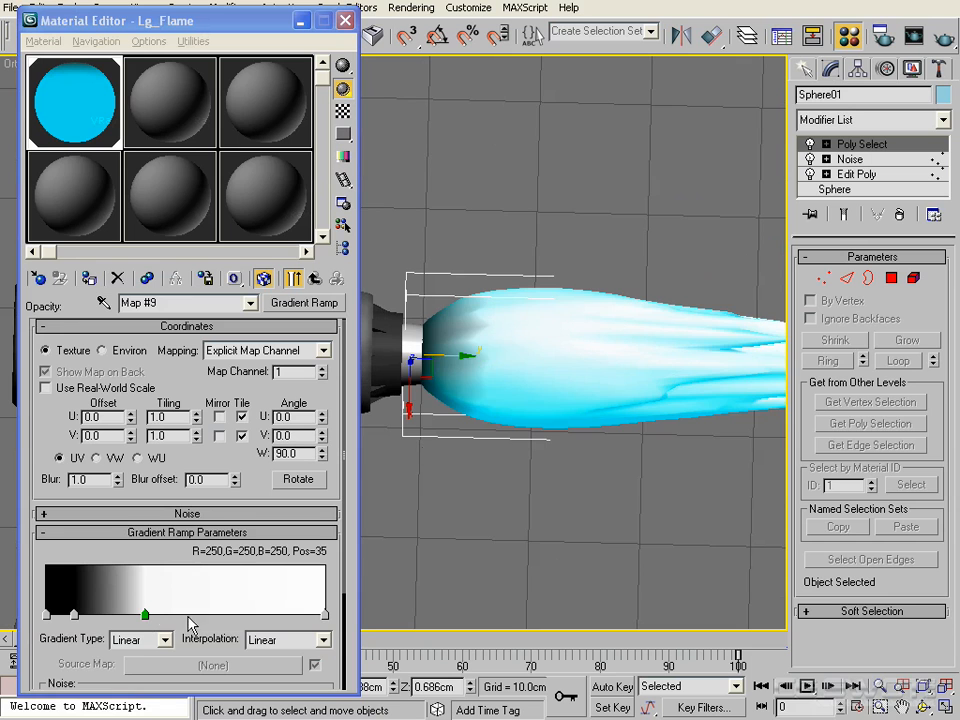
drag(76, 617, 91, 617)
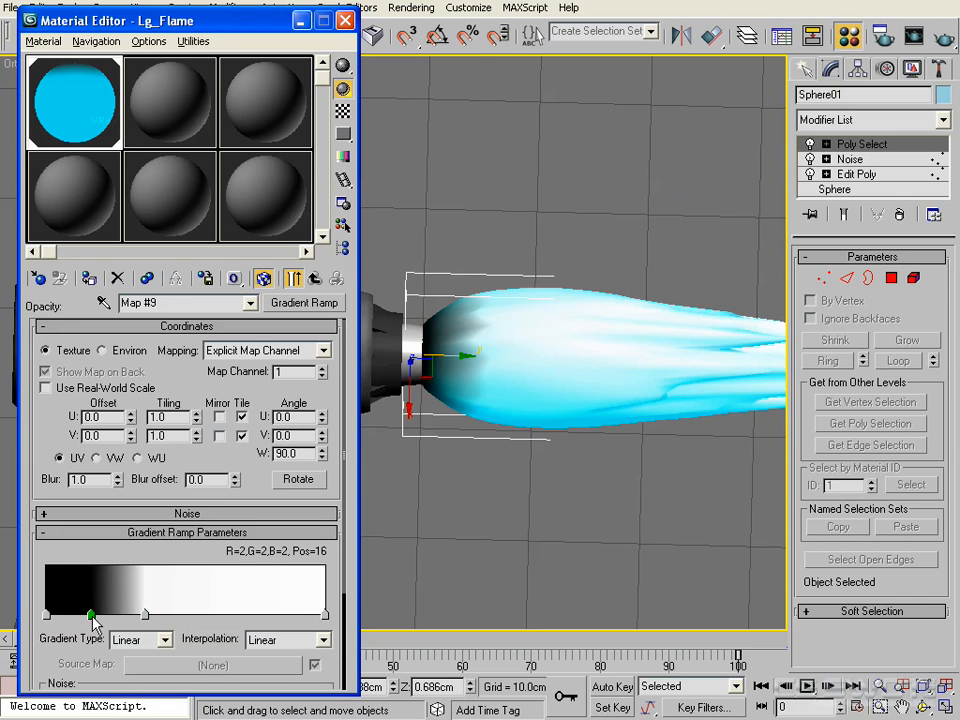
Select the gradient's white end flag at position 100, which controls the opacity at the flame's tip
middle_drag(555, 424, 547, 371)
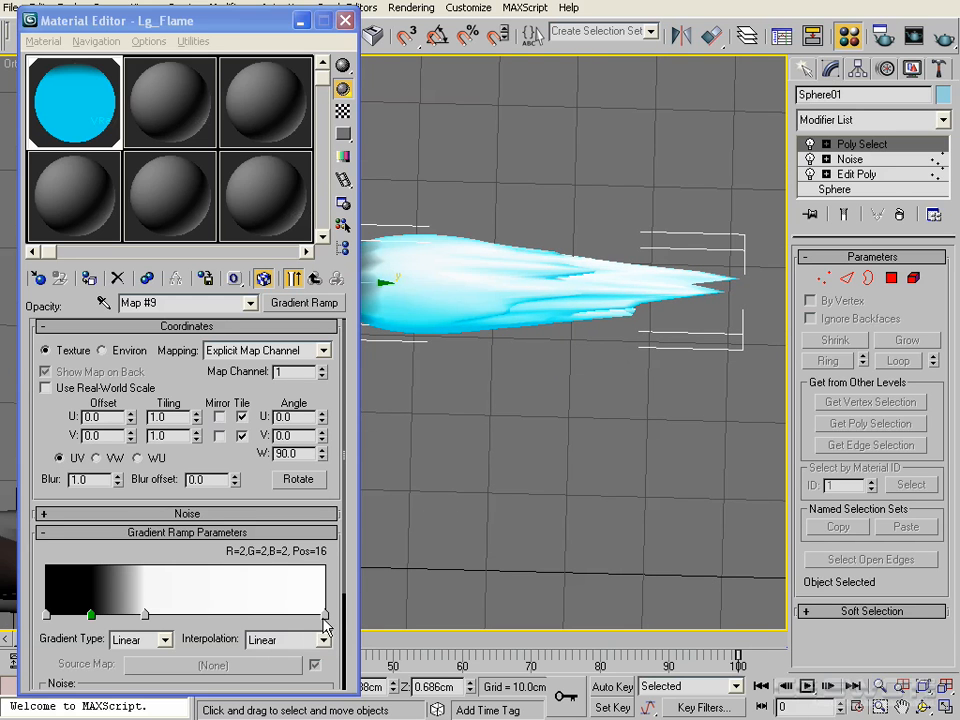
click(324, 615)
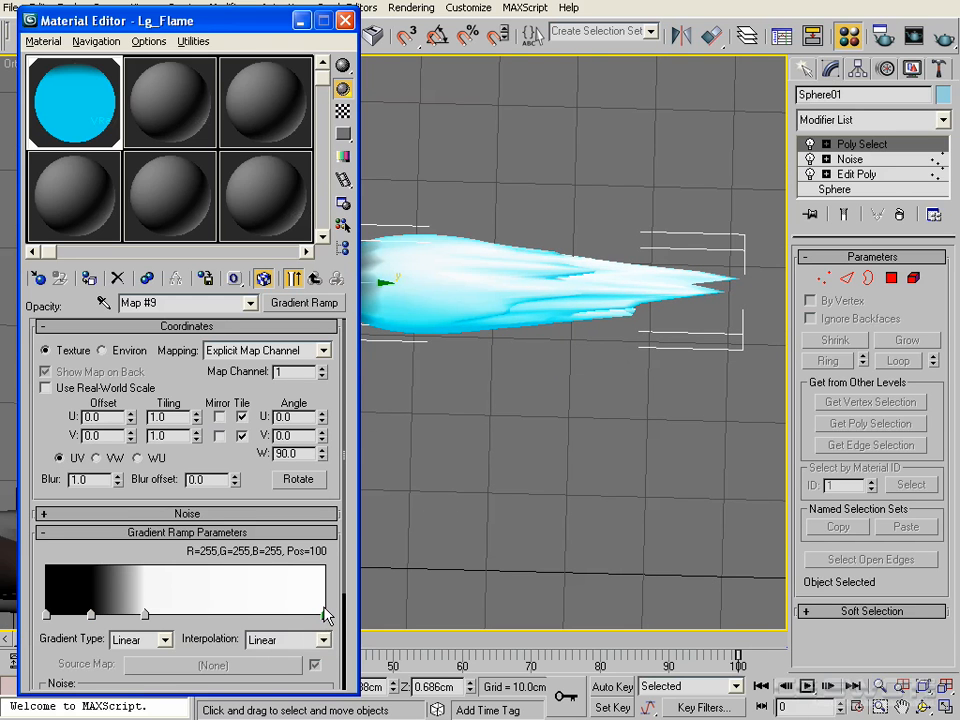
Add a white flag at position 95 of the opacity gradient ramp and make the end flag at position 100 black
drag(324, 612, 312, 614)
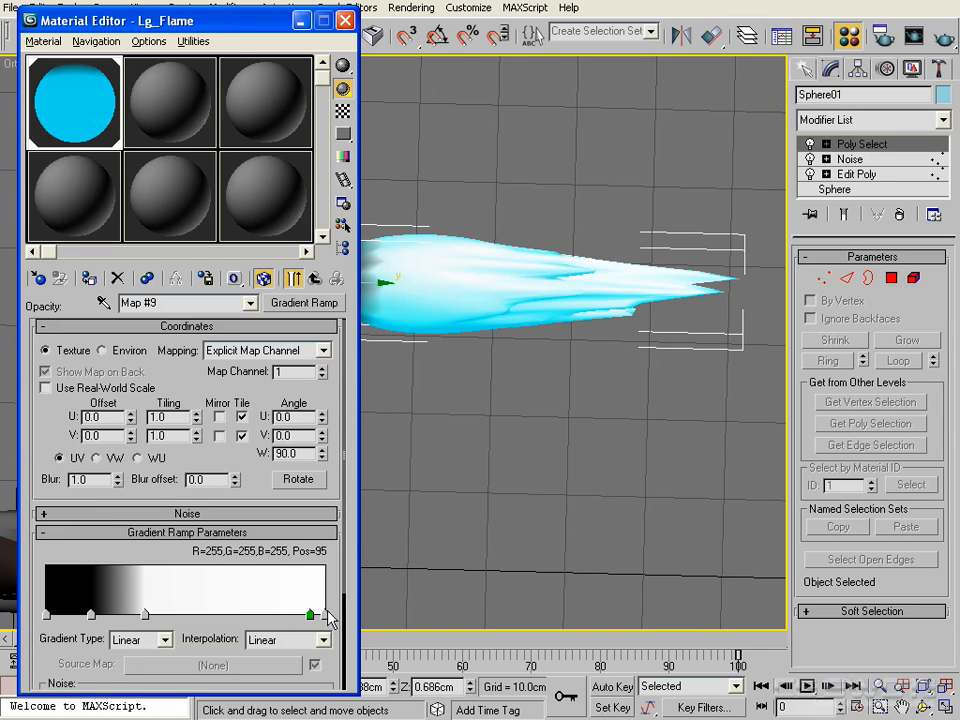
click(325, 614)
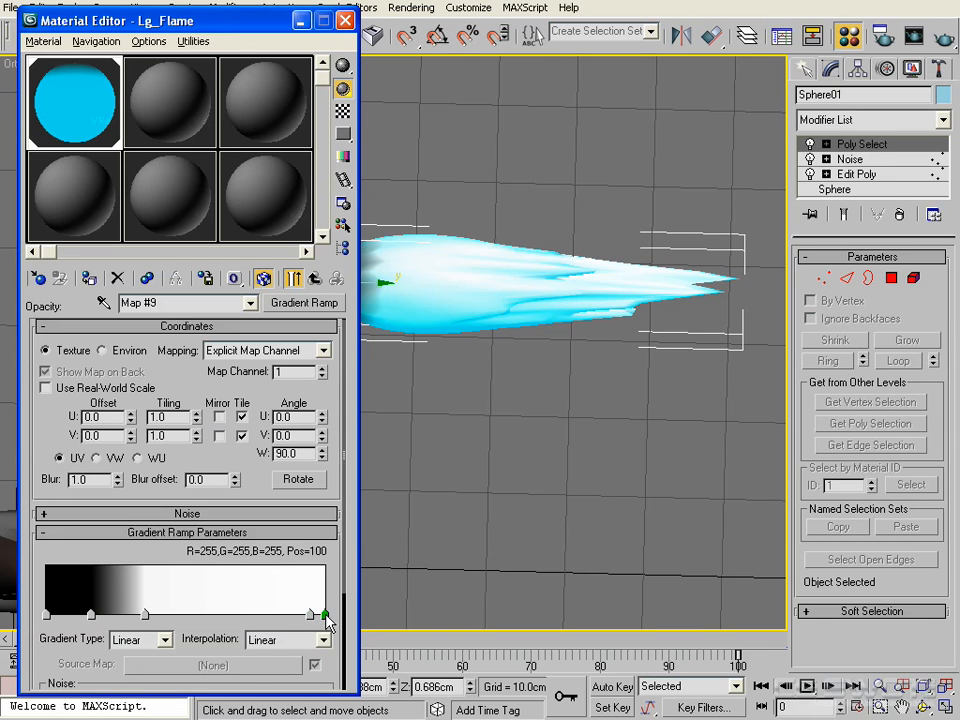
double_click(327, 613)
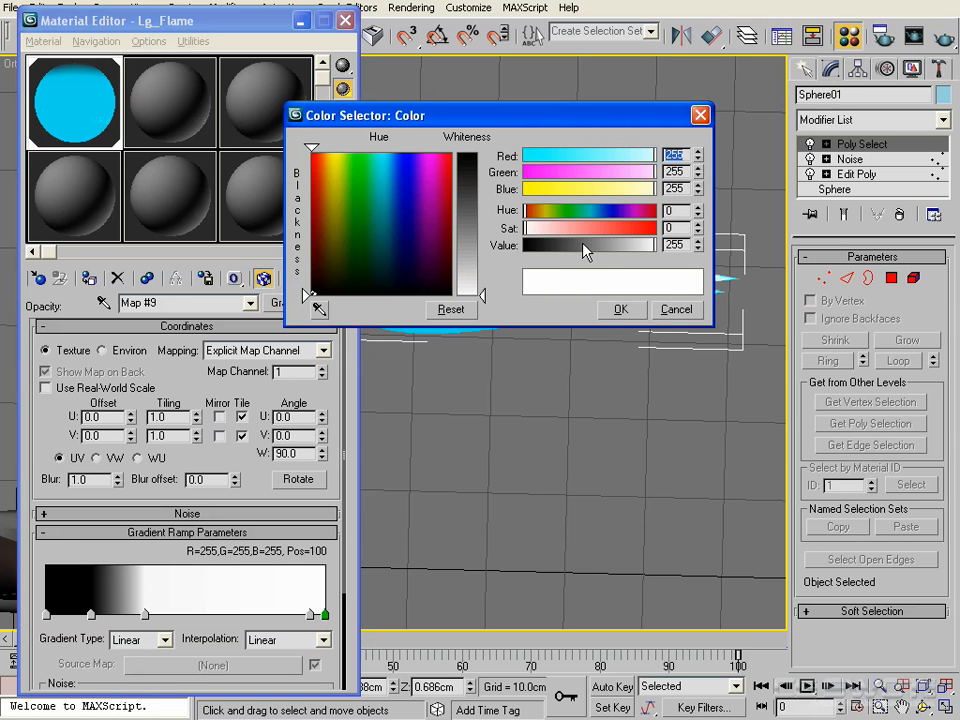
drag(585, 251, 467, 251)
click(620, 309)
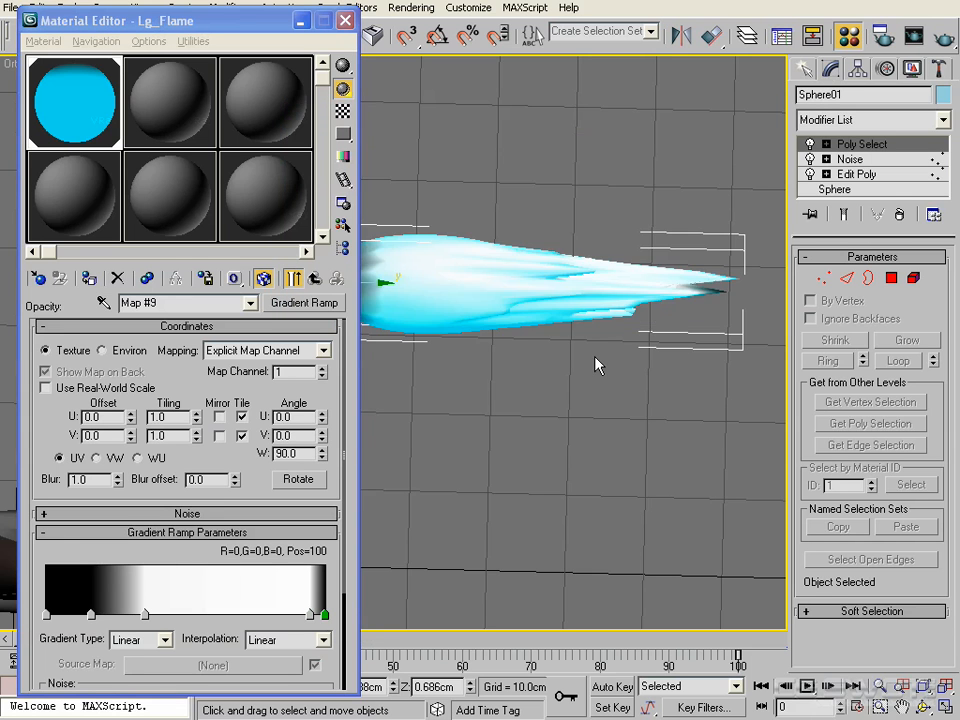
Apply a UVW Mapping modifier to the flame and set its mapping type to Cylindrical
scroll(595, 365, down, 5)
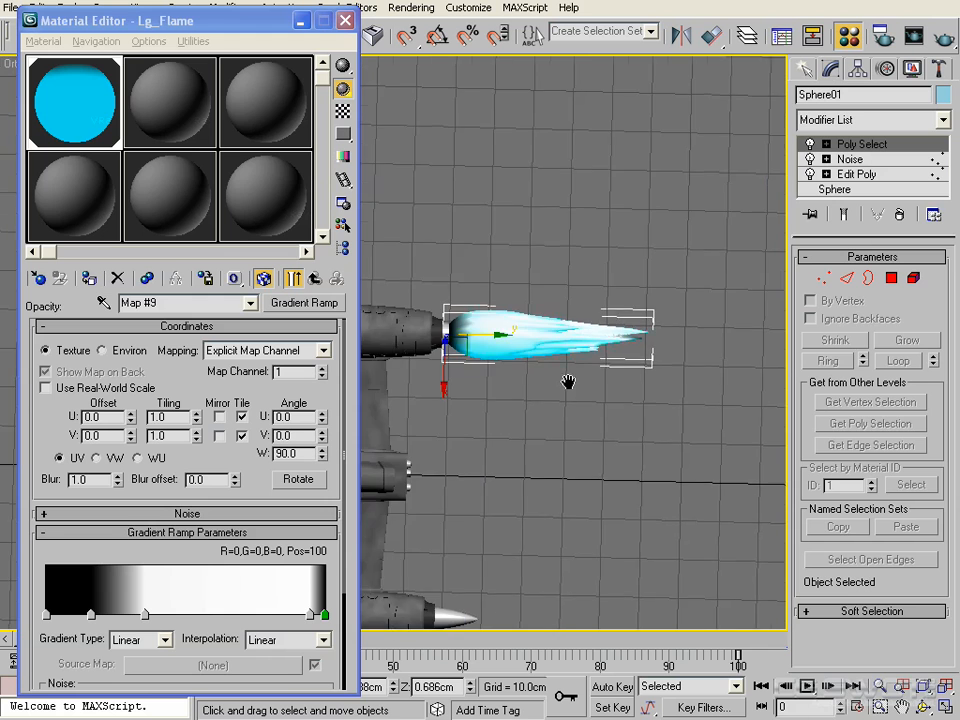
scroll(568, 382, up, 4)
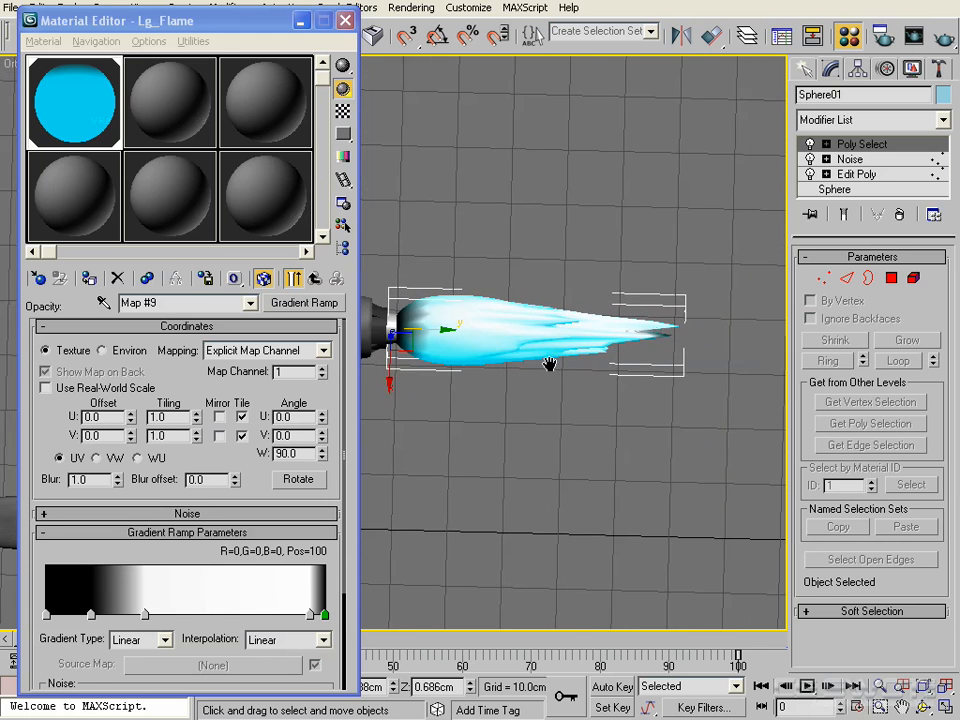
middle_drag(549, 364, 488, 360)
scroll(572, 344, up, 2)
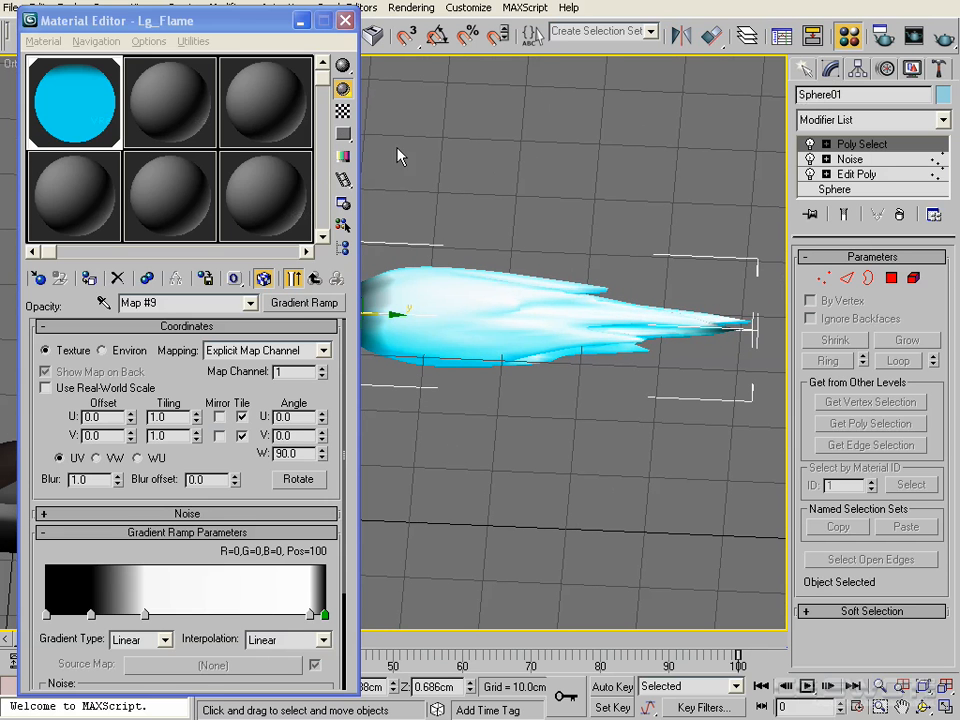
click(300, 25)
middle_drag(418, 399, 384, 371)
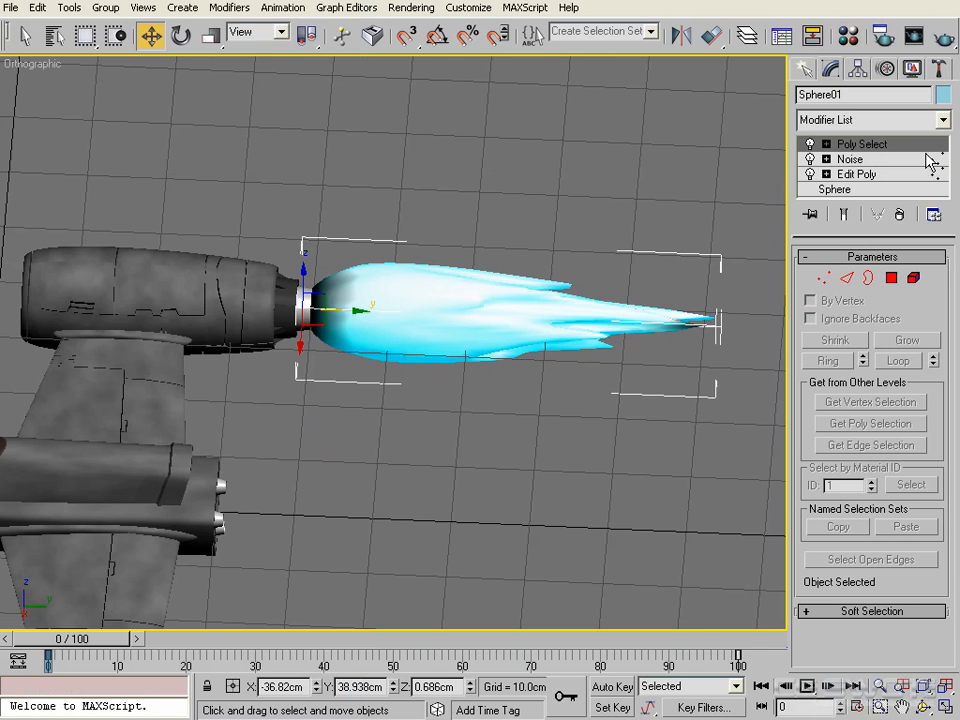
click(942, 120)
drag(946, 155, 937, 676)
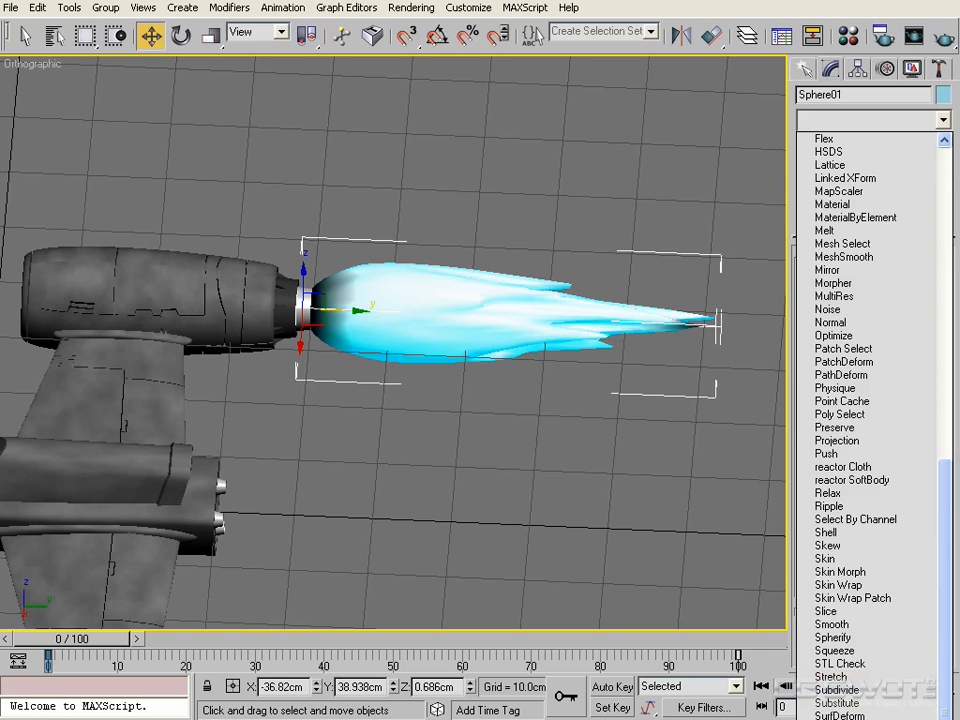
click(842, 718)
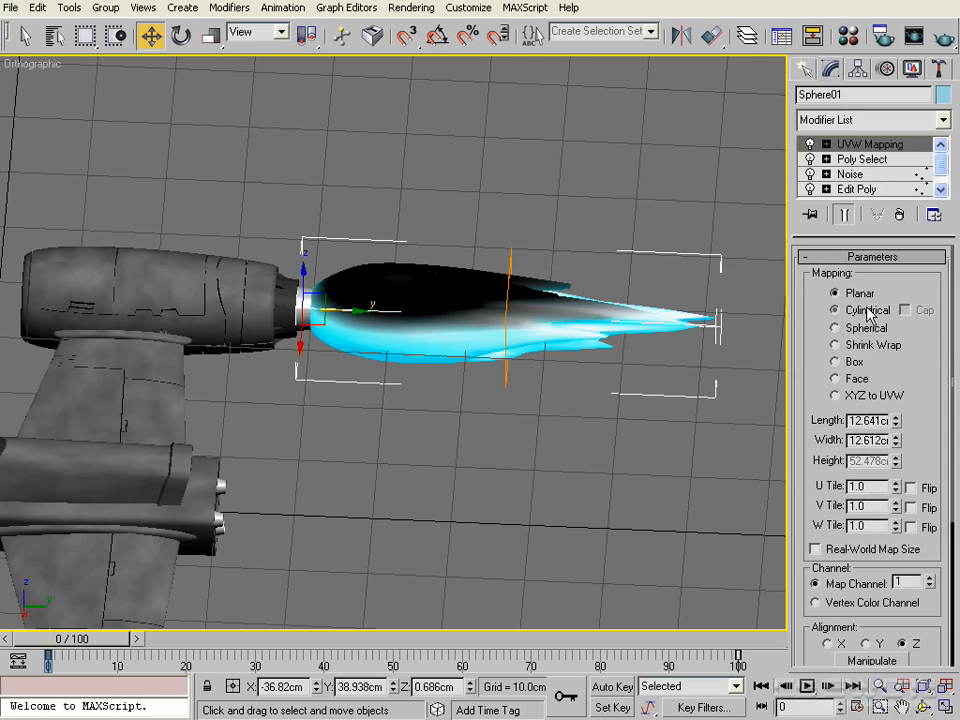
click(836, 310)
Shorten the flame's cylindrical mapping gizmo along its length by scaling it in the Local coordinate system
scroll(602, 333, up, 5)
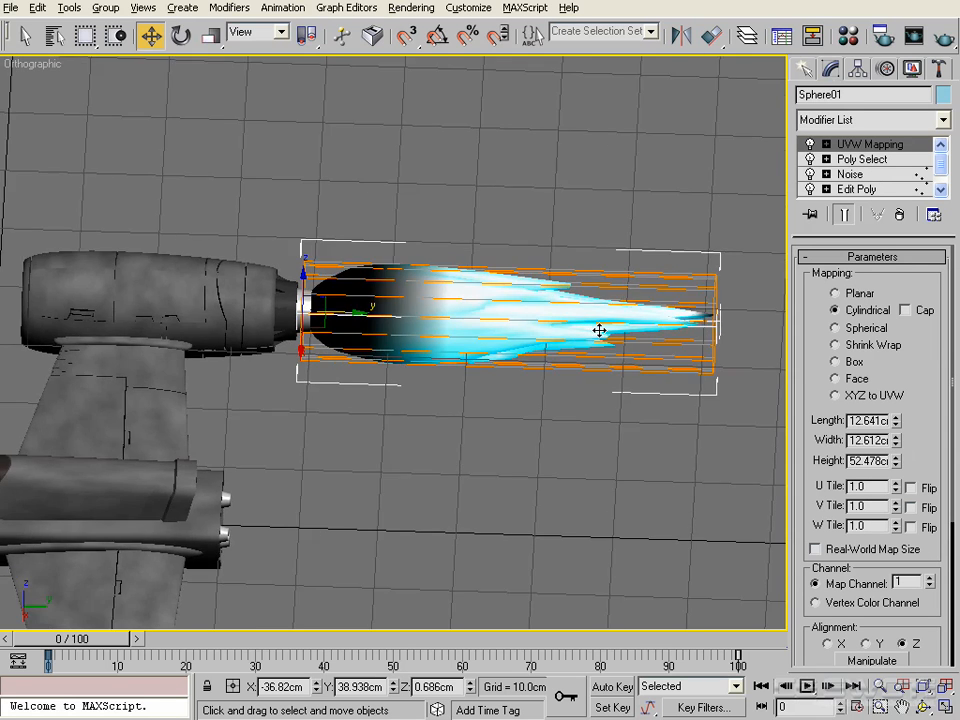
middle_drag(641, 339, 573, 332)
right_click(476, 304)
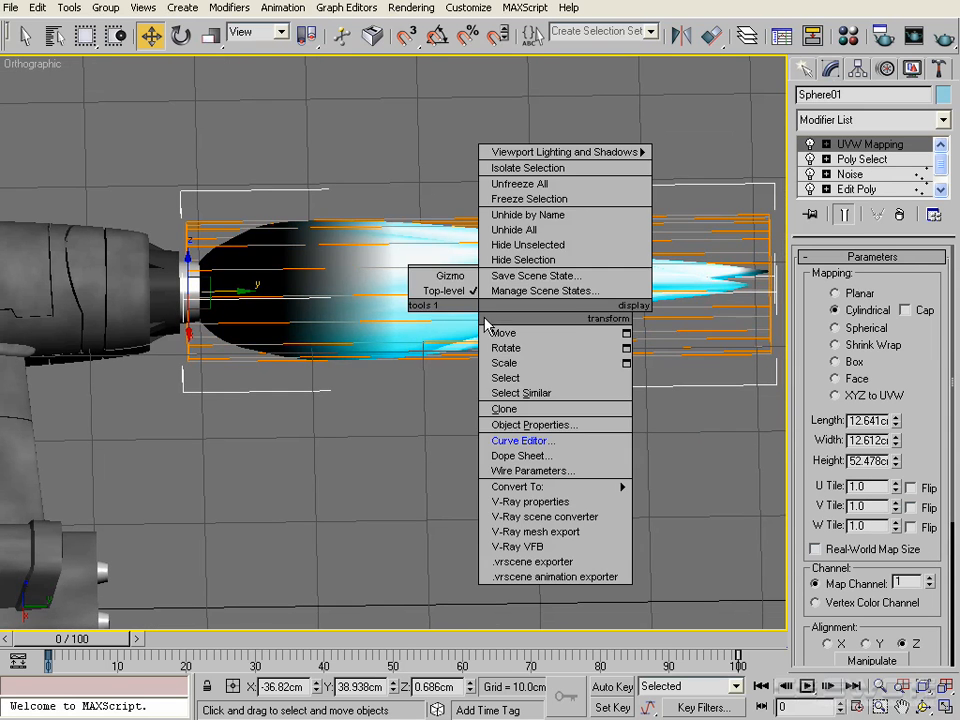
click(503, 362)
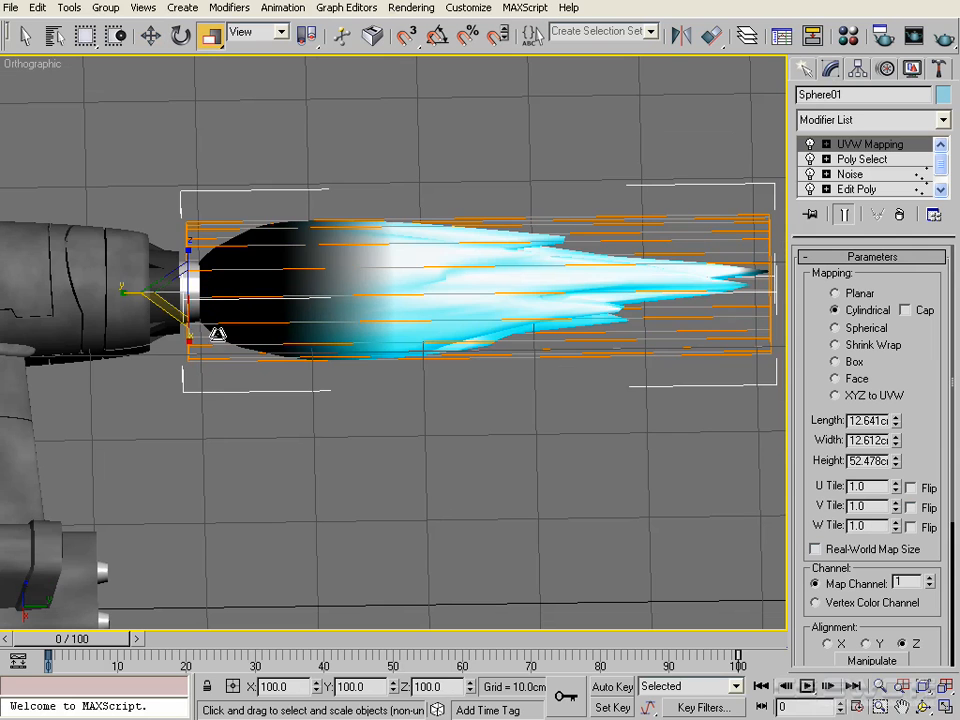
click(862, 146)
middle_drag(565, 375, 525, 354)
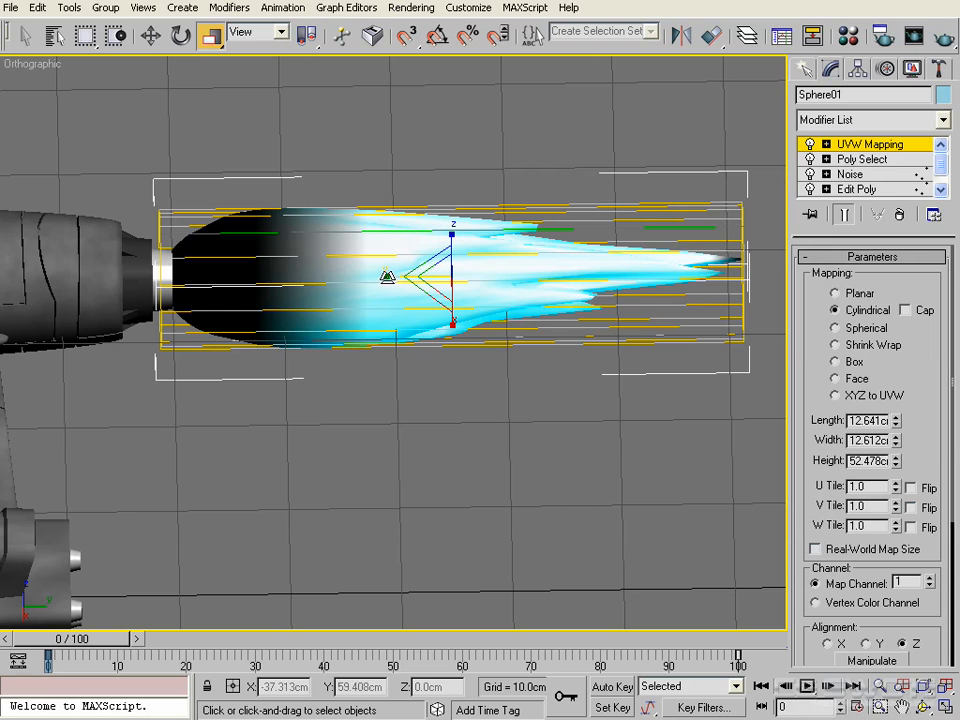
drag(386, 274, 391, 278)
key(ctrl+z)
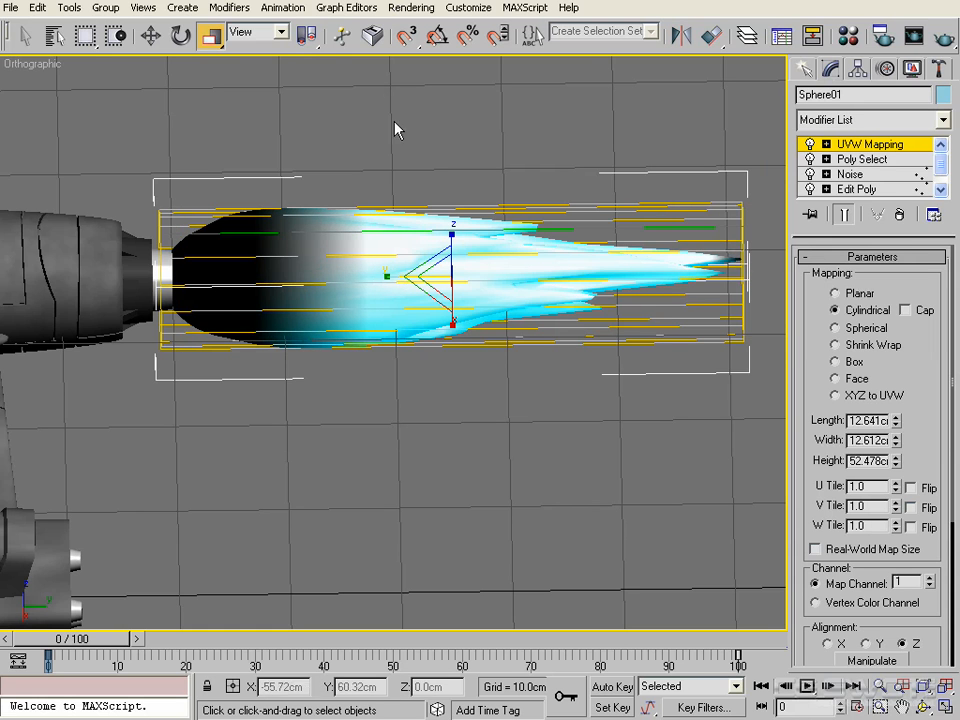
click(281, 31)
click(275, 97)
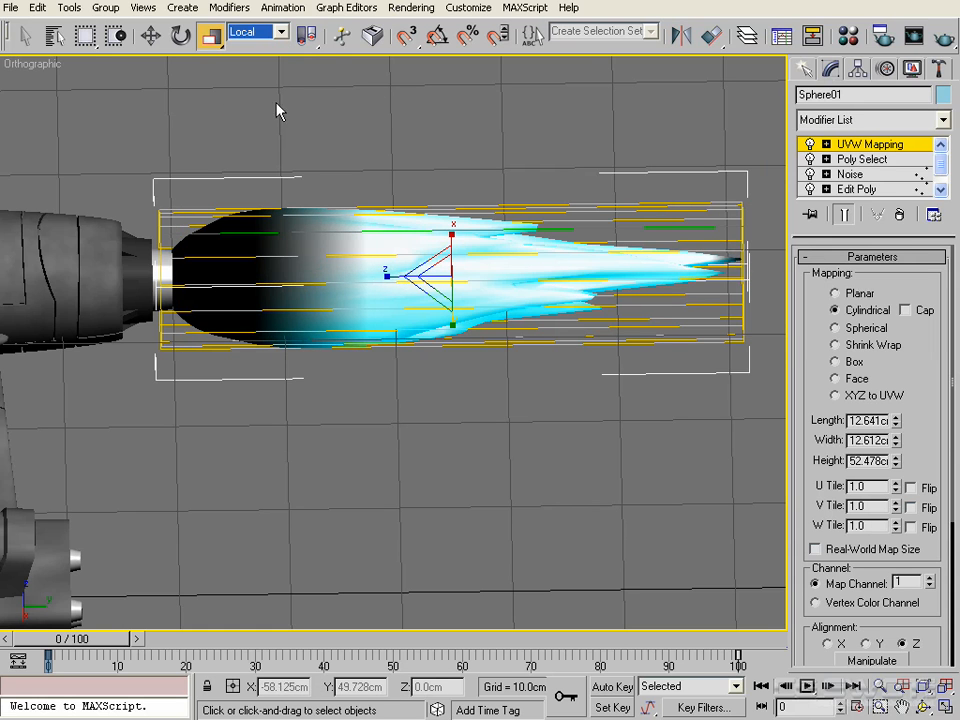
drag(384, 274, 392, 276)
Move the mapping gizmo about 2.3 cm along Y toward the engine nozzle
right_click(485, 277)
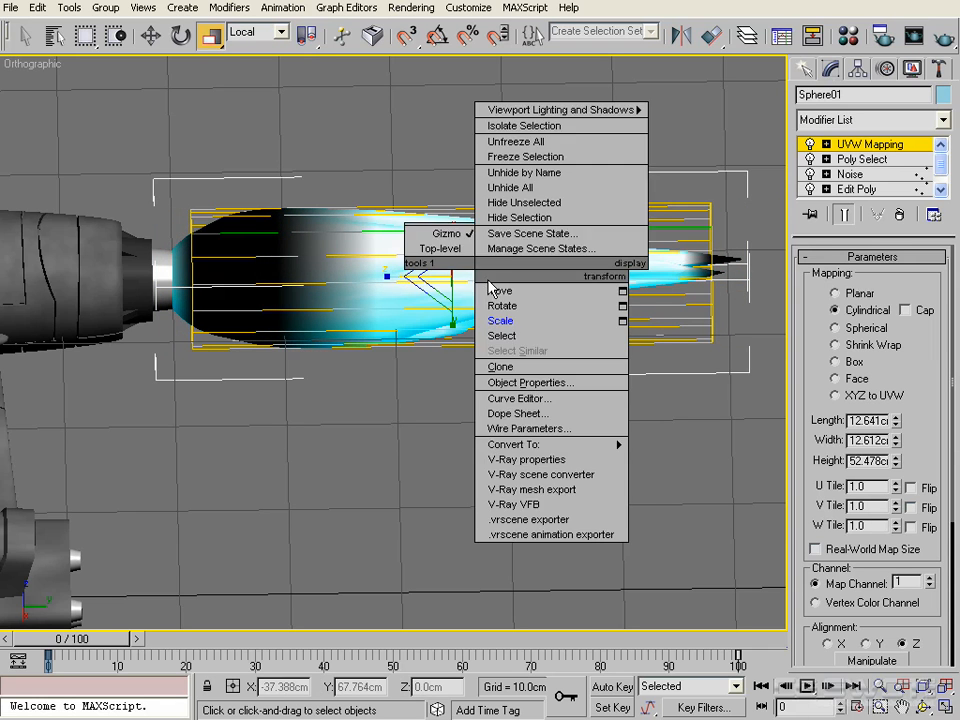
click(500, 287)
drag(490, 283, 463, 272)
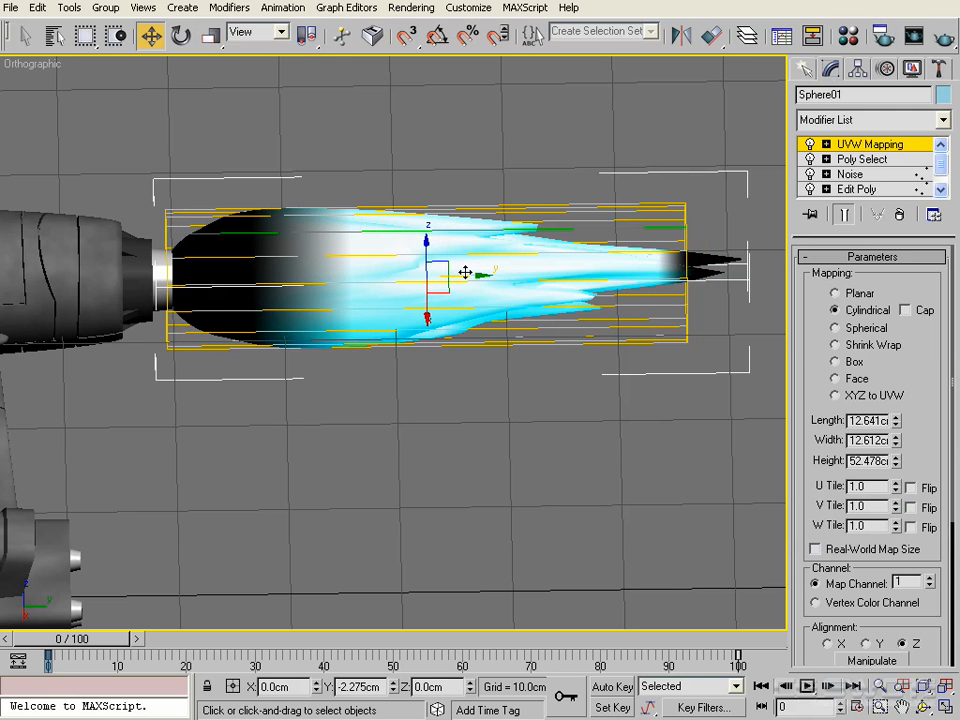
Go to frame 25 and test-render the orthographic view of the flame
middle_drag(546, 315, 489, 379)
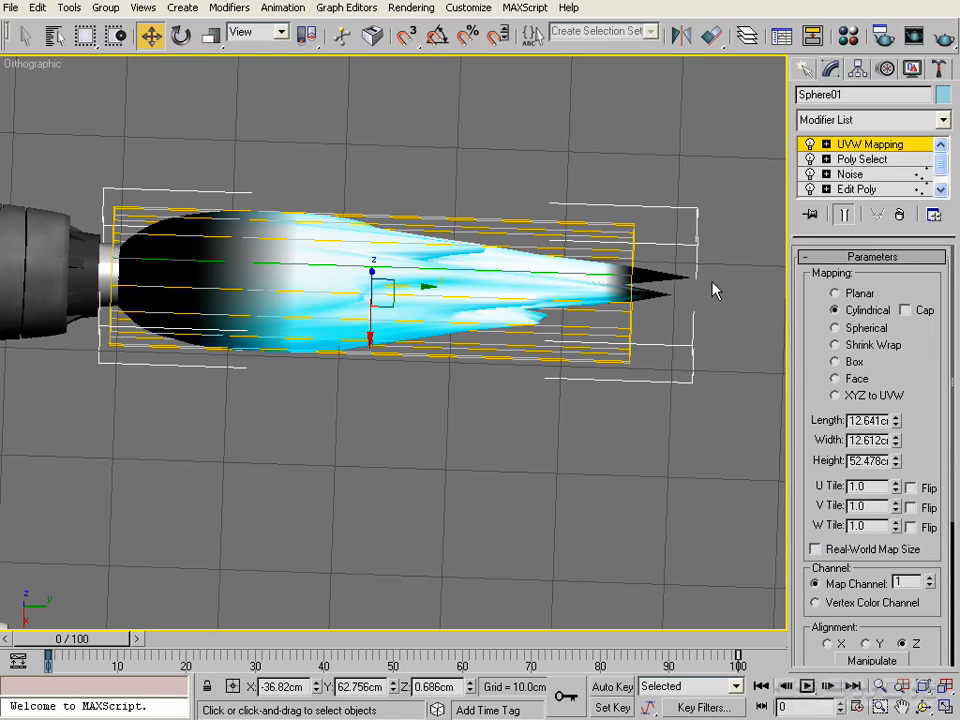
drag(104, 648, 265, 646)
key(w)
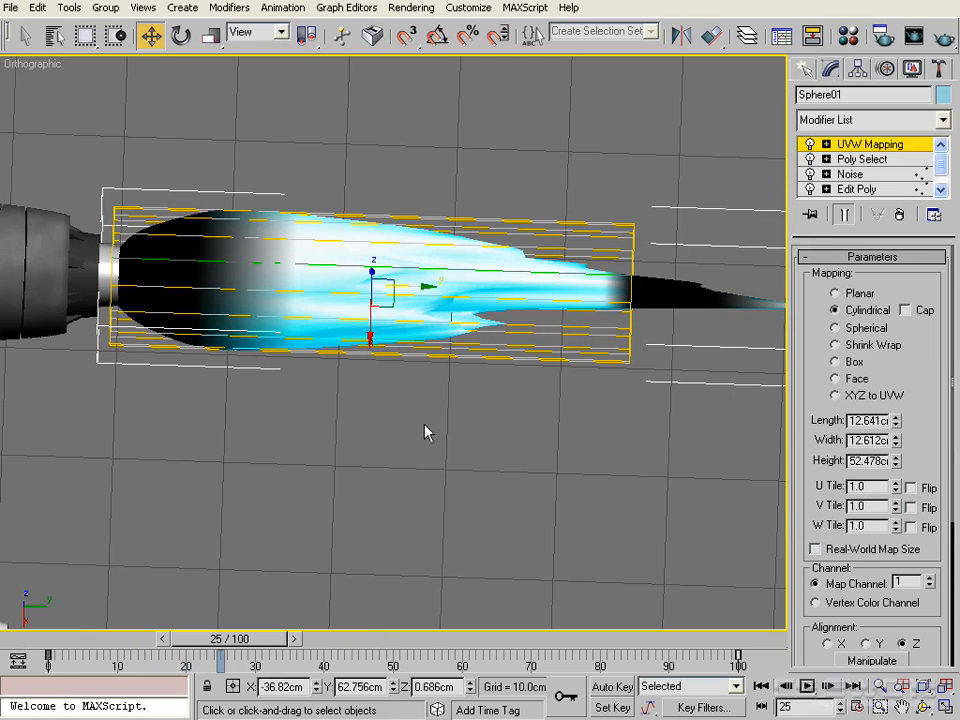
scroll(418, 403, down, 3)
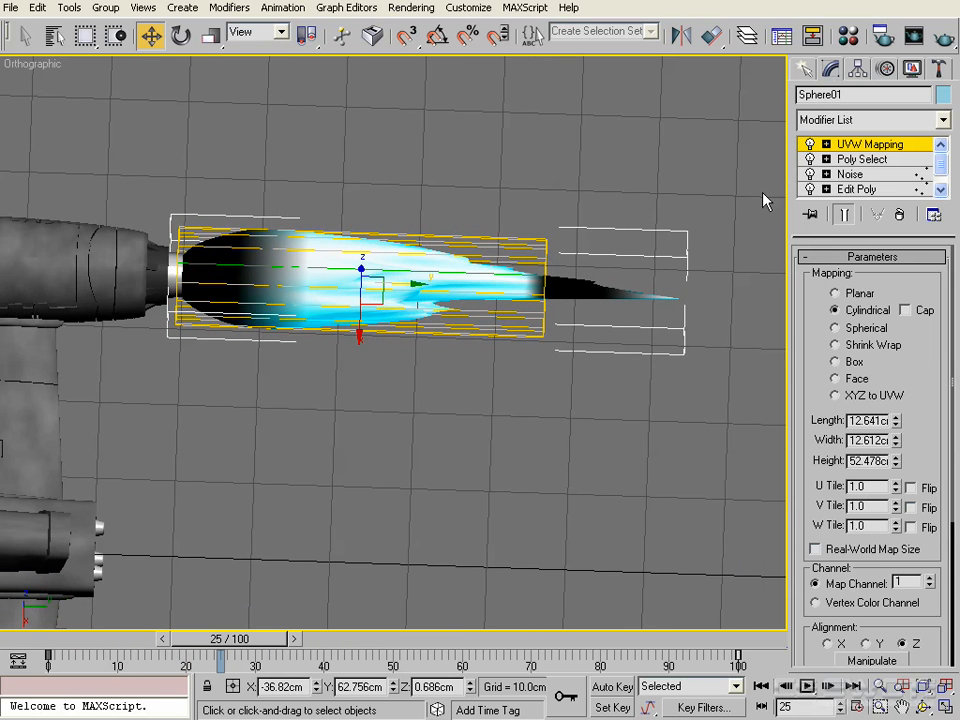
click(944, 36)
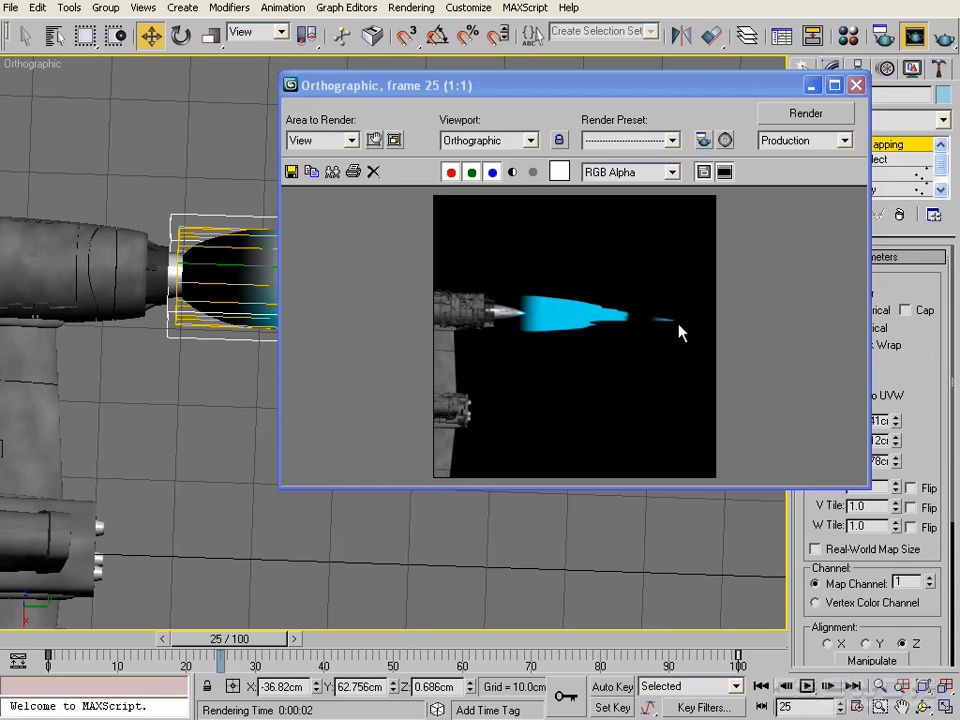
click(857, 86)
Advance to frame 37 and render another test of the flame
drag(265, 645, 351, 650)
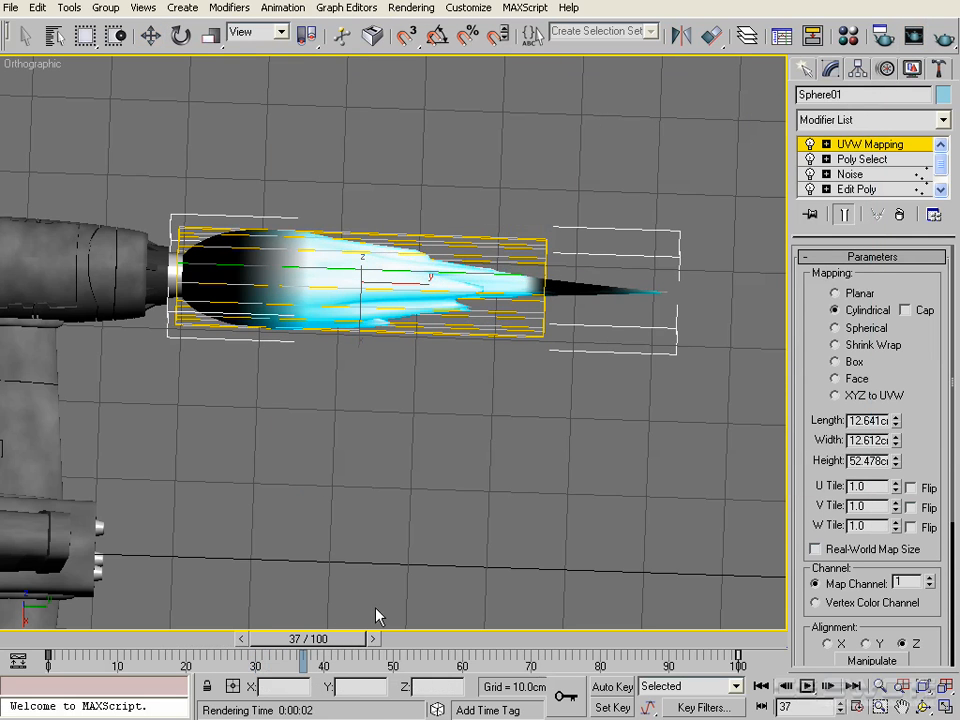
key(w)
click(913, 37)
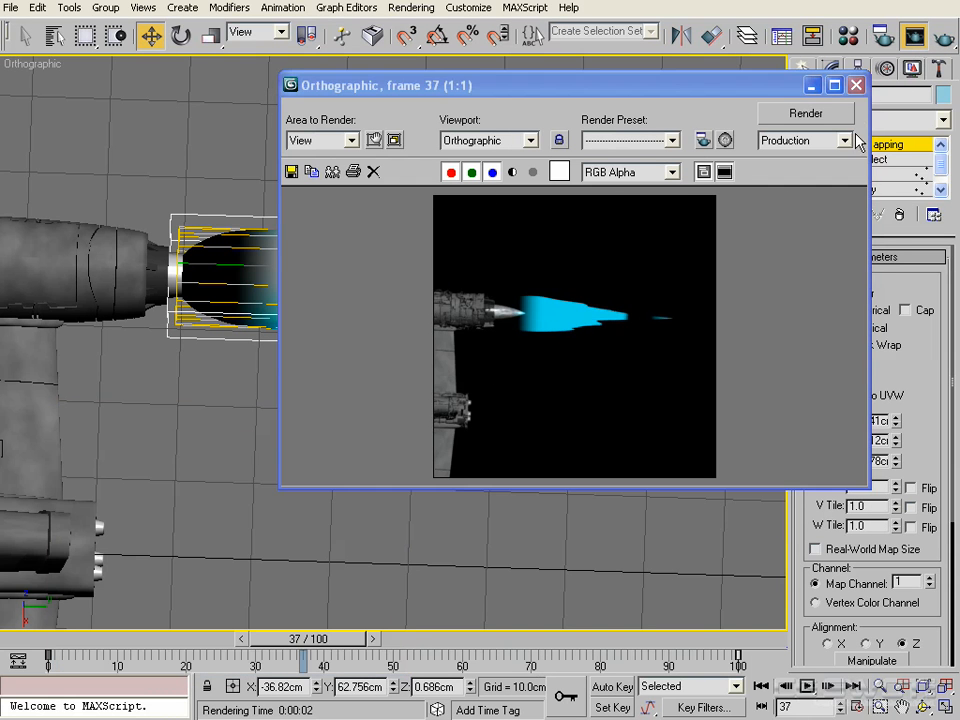
click(856, 85)
Advance to frame 79 and render the flame once more to examine its tip
drag(310, 648, 596, 656)
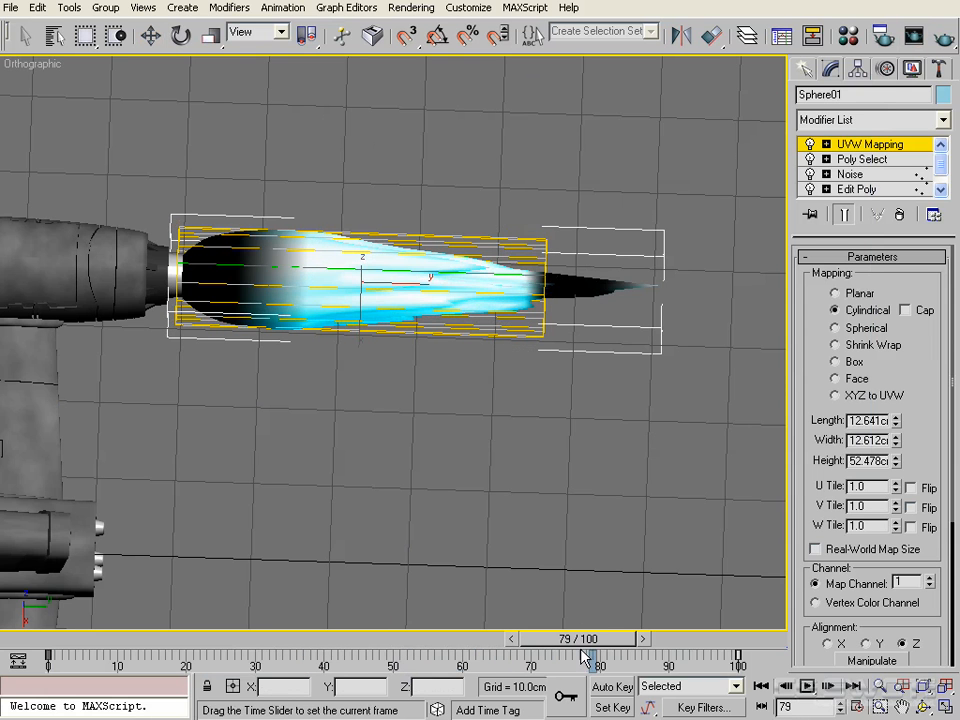
key(w)
click(943, 38)
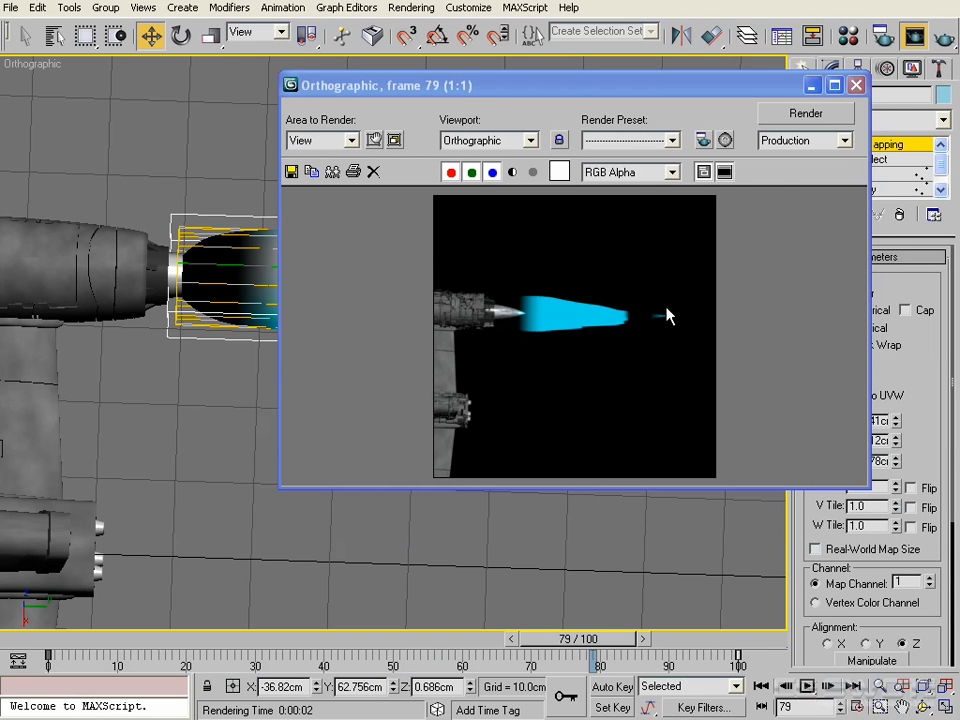
click(855, 88)
Play back the flame animation close to the engine nozzle and stop it at frame 8
scroll(476, 469, up, 4)
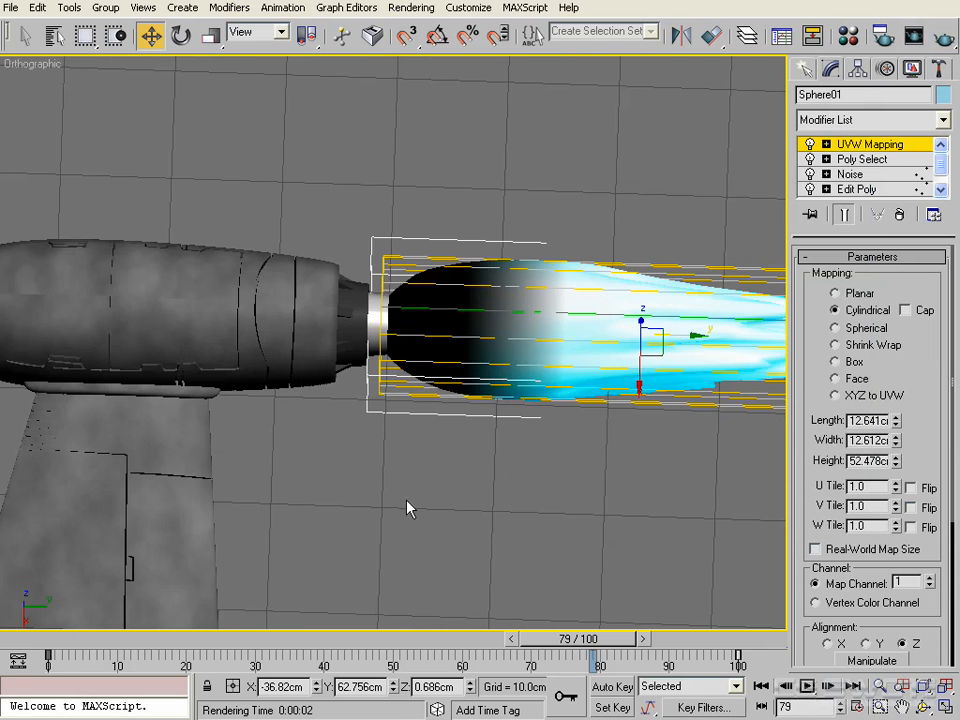
key(slash)
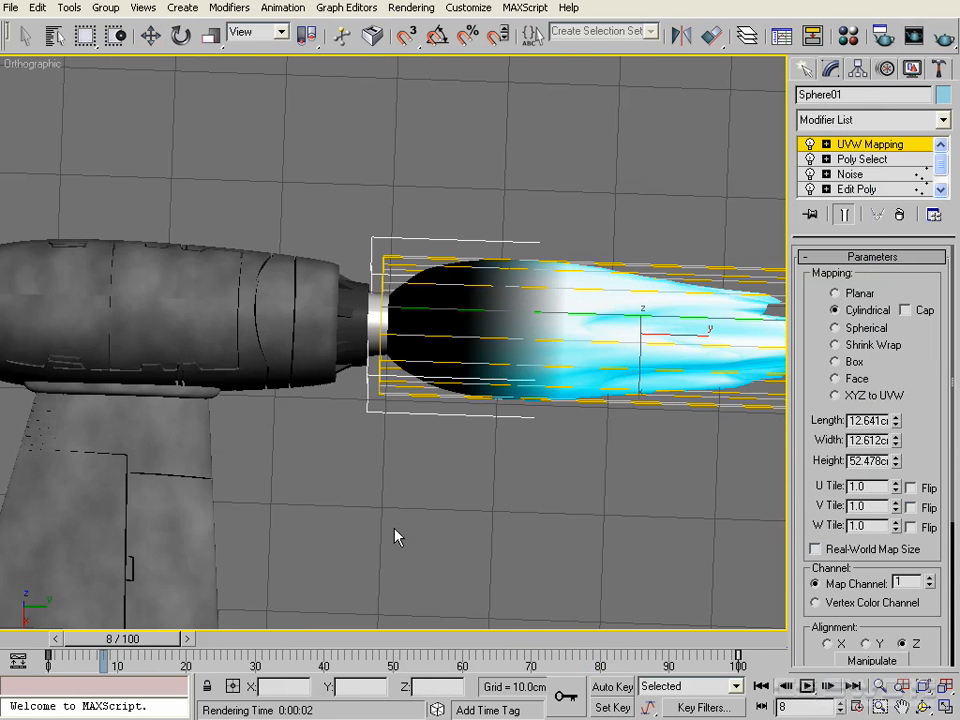
key(w)
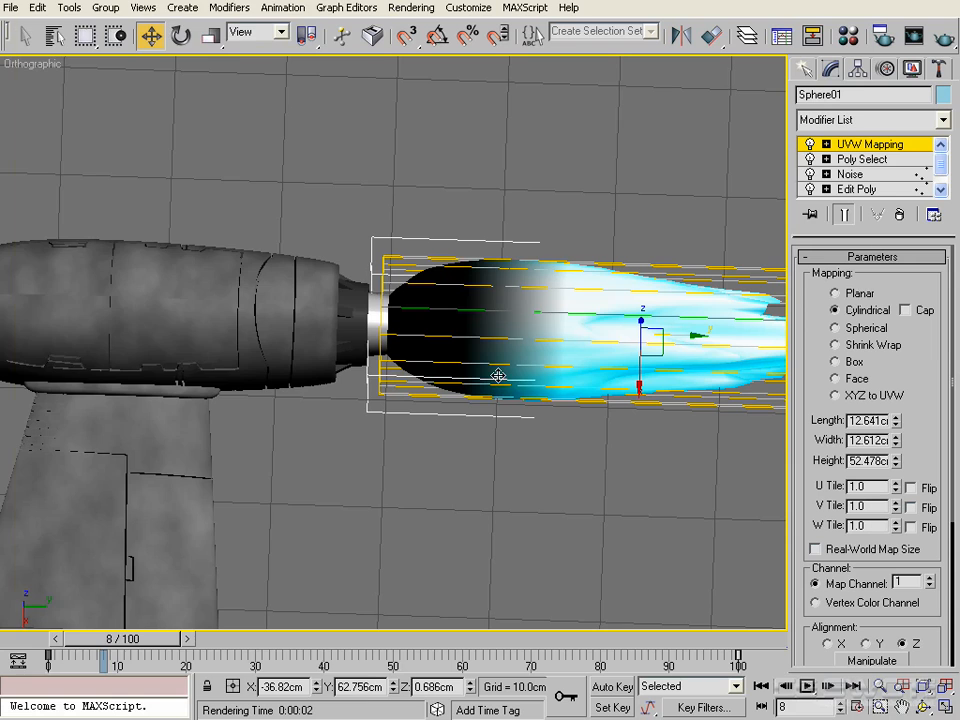
Move the opacity gradient's dark inner flag to position 3 and bring the neighbouring white flag nearer the start of the ramp
key(m)
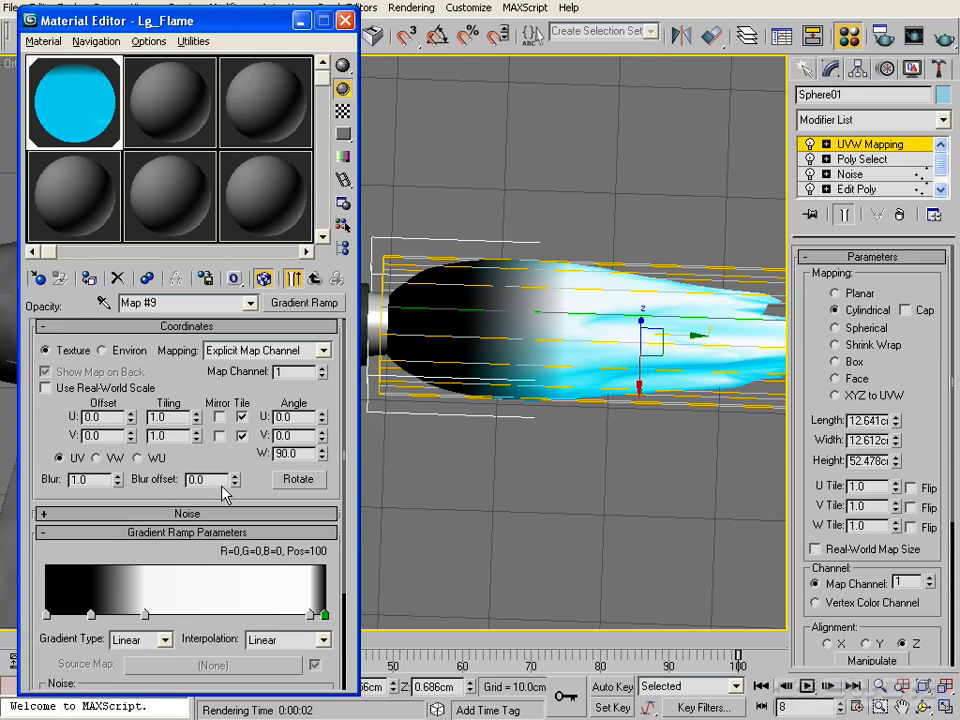
click(87, 614)
drag(86, 614, 60, 615)
drag(145, 614, 54, 615)
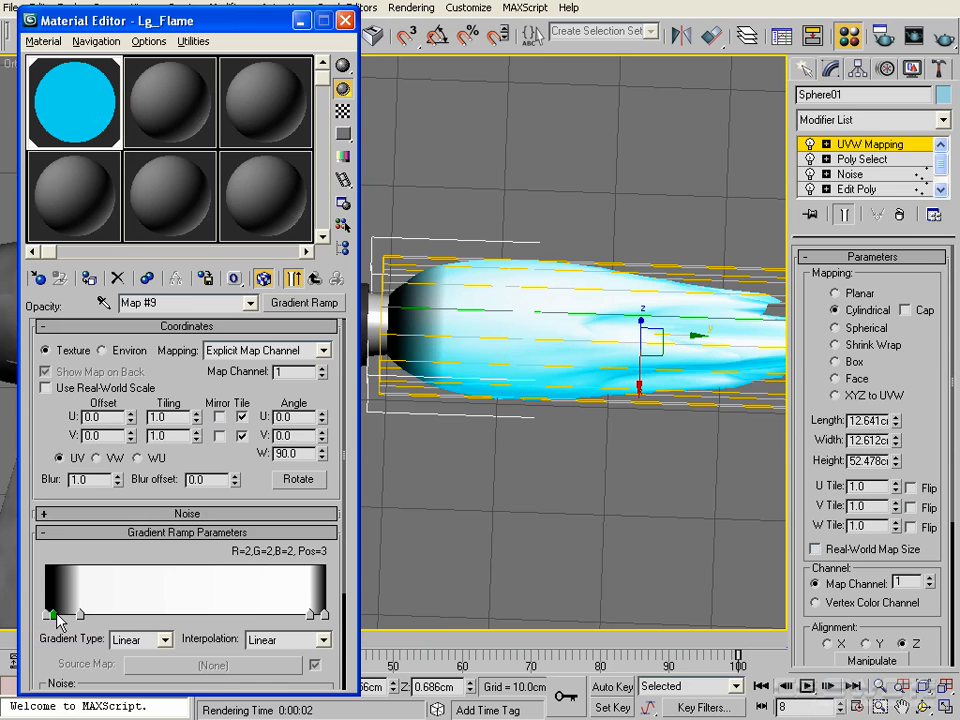
Render frame 8 to examine the flame's fade at the nozzle, and close the render and material windows
click(942, 40)
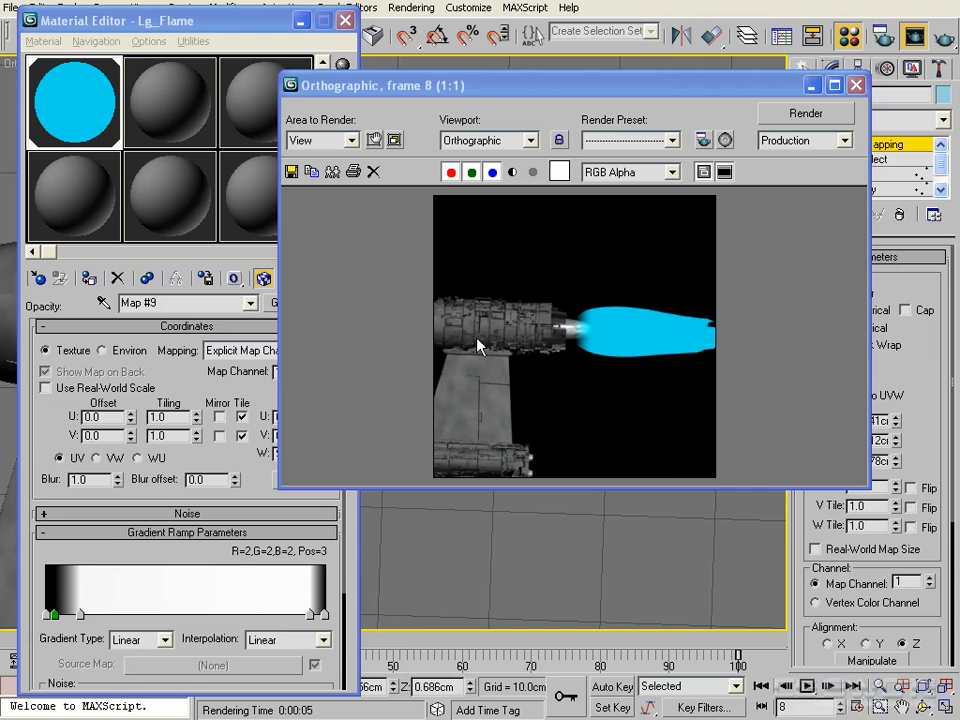
click(856, 85)
click(345, 22)
Finish editing the flame's mapping gizmo and select the engine body in front of the flame
scroll(401, 390, down, 3)
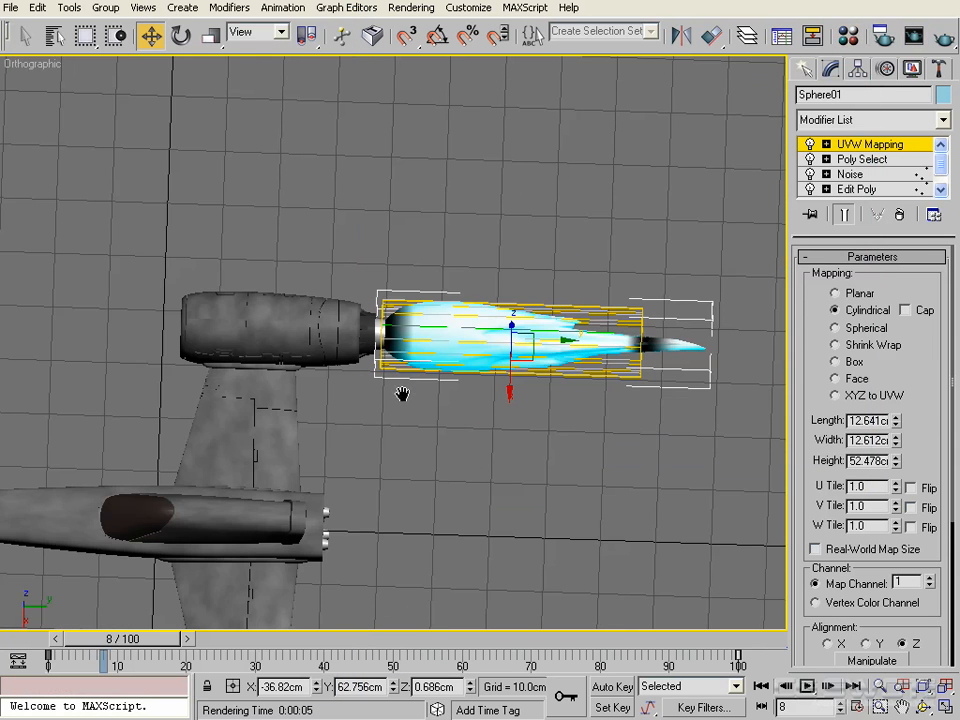
click(890, 144)
middle_drag(446, 358, 464, 377)
scroll(455, 286, up, 3)
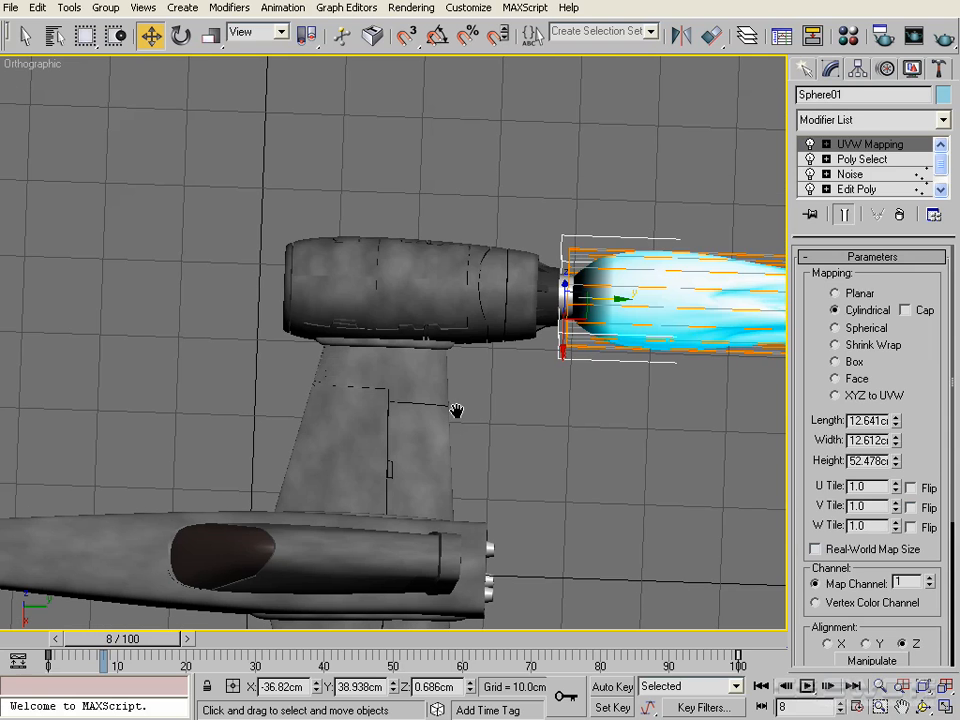
click(422, 287)
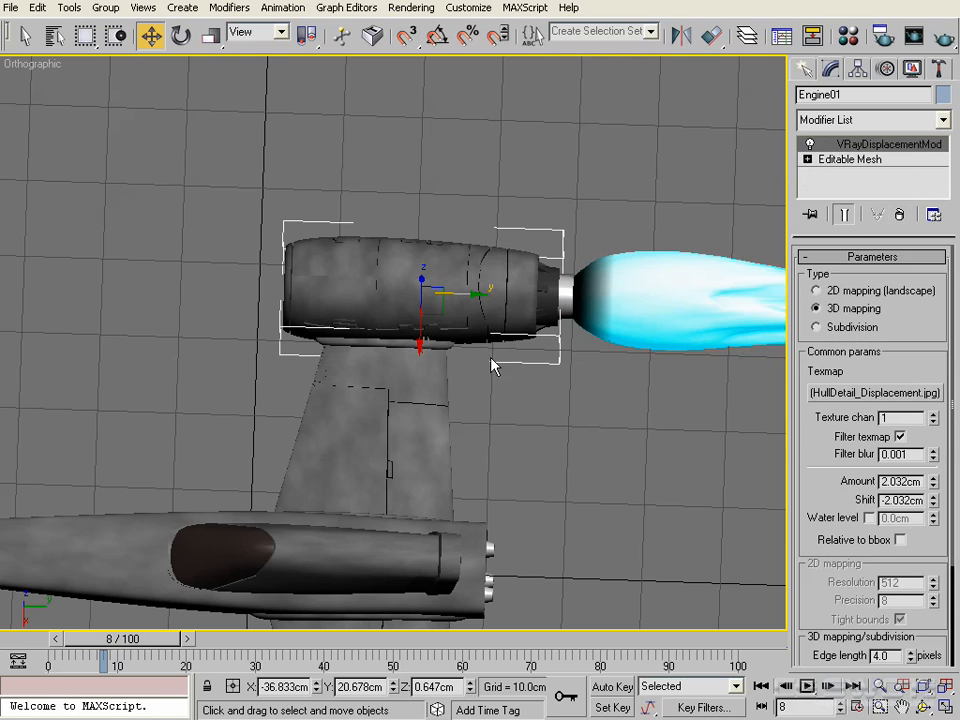
middle_drag(330, 428, 518, 399)
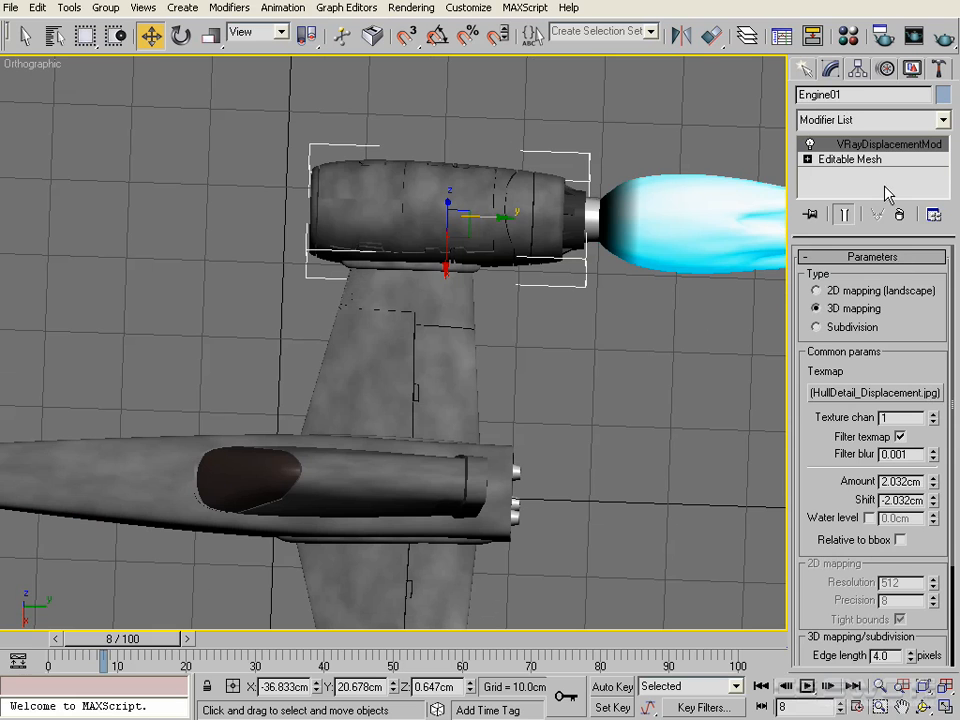
mouse_move(518, 518)
middle_down()
mouse_move(535, 508)
mouse_move(526, 516)
middle_up()
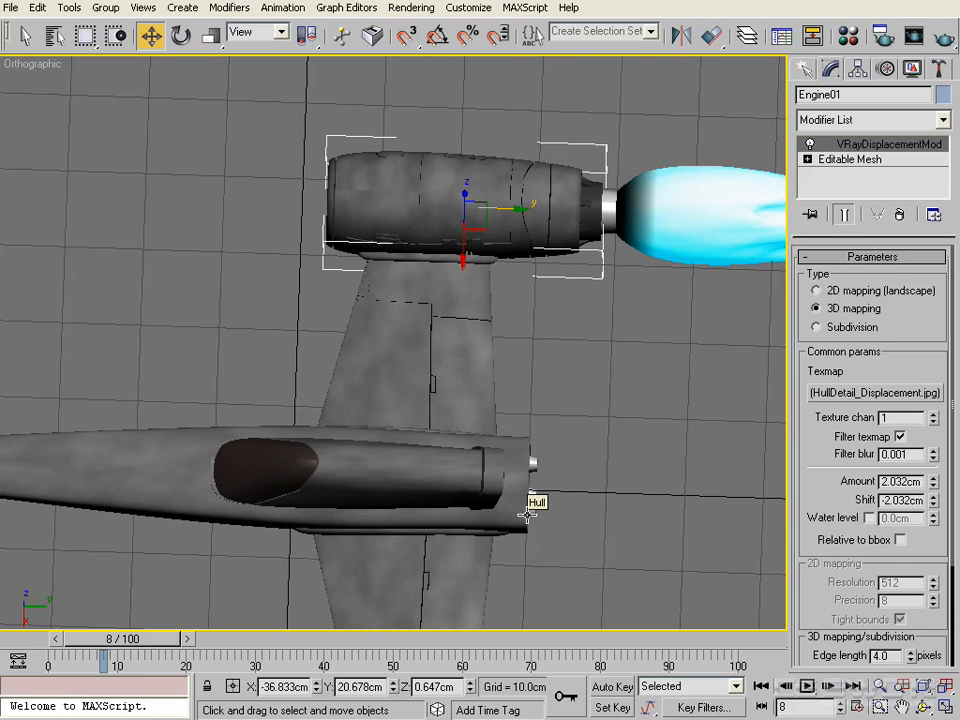
middle_drag(527, 512, 578, 455)
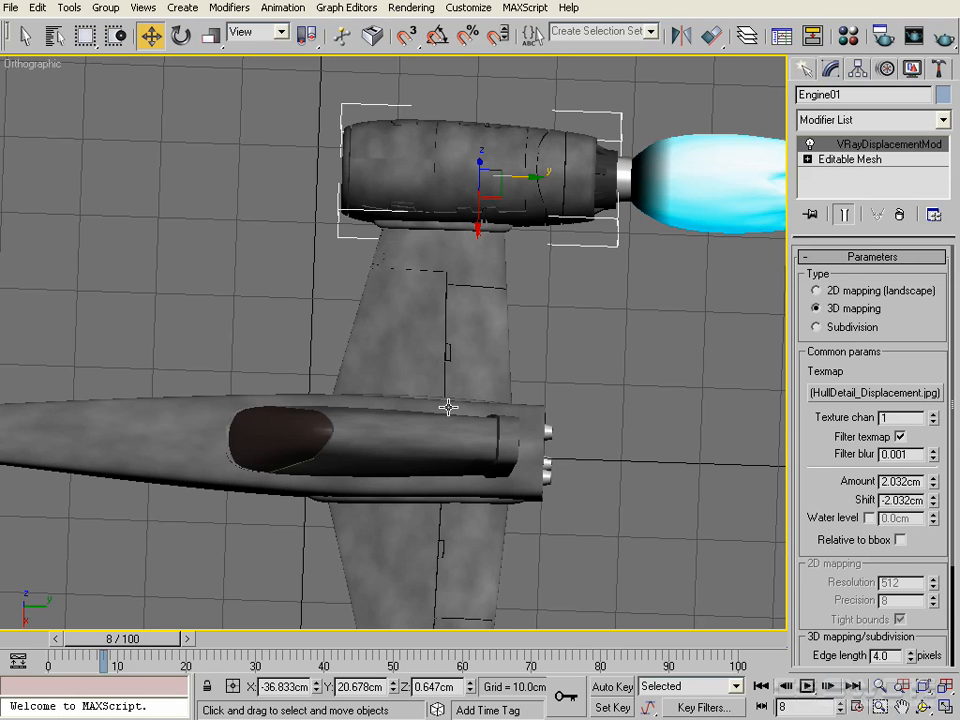
middle_drag(444, 433, 410, 408)
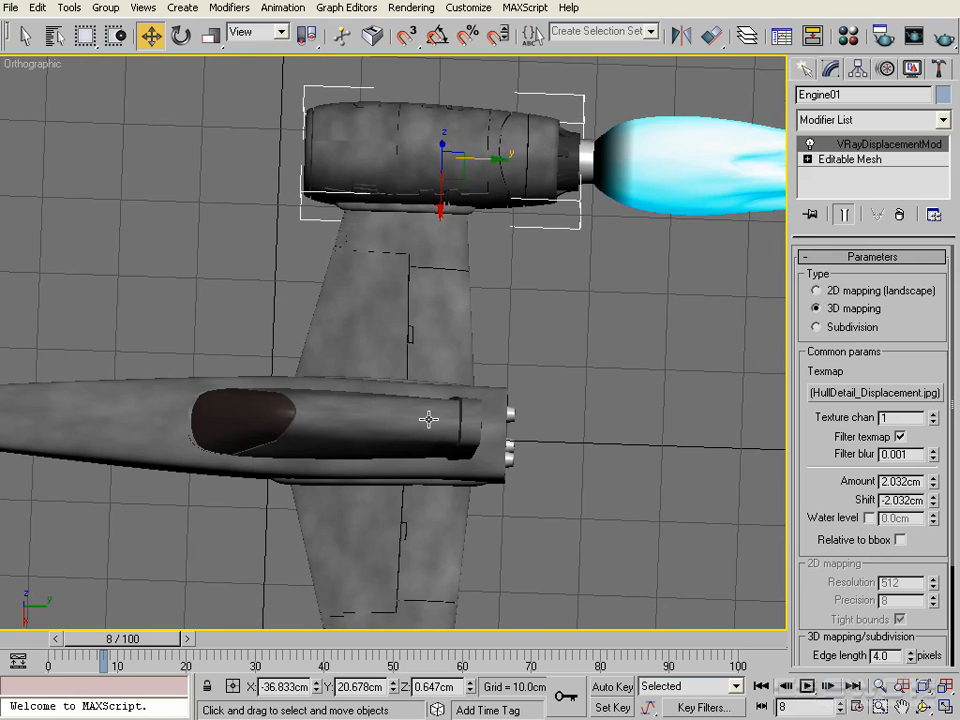
scroll(430, 415, down, 2)
scroll(480, 410, up, 2)
middle_drag(465, 392, 468, 402)
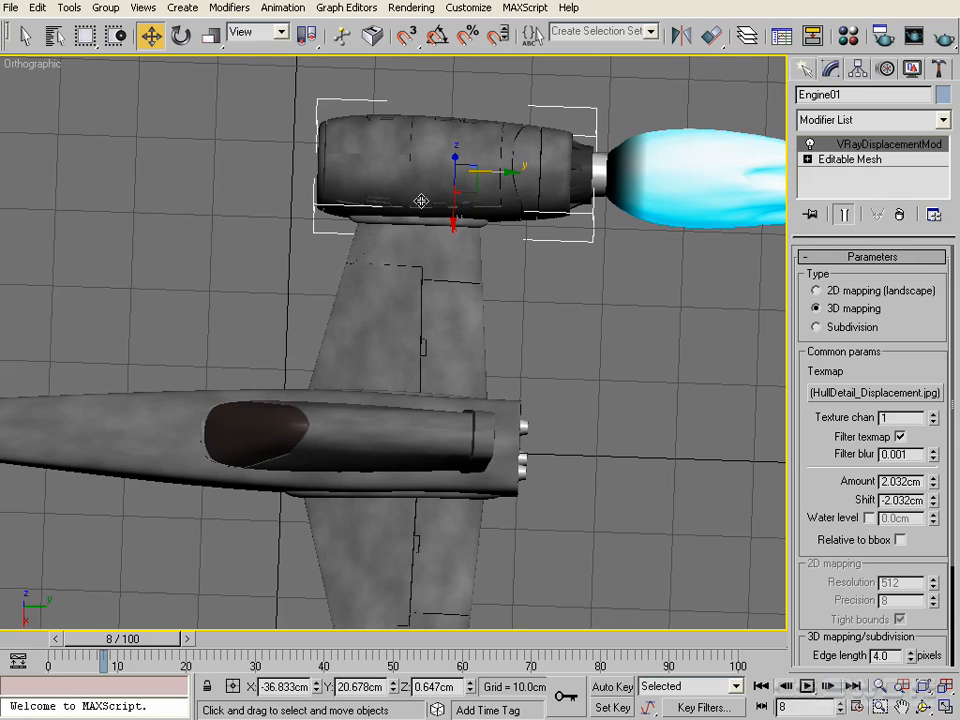
middle_drag(484, 285, 465, 316)
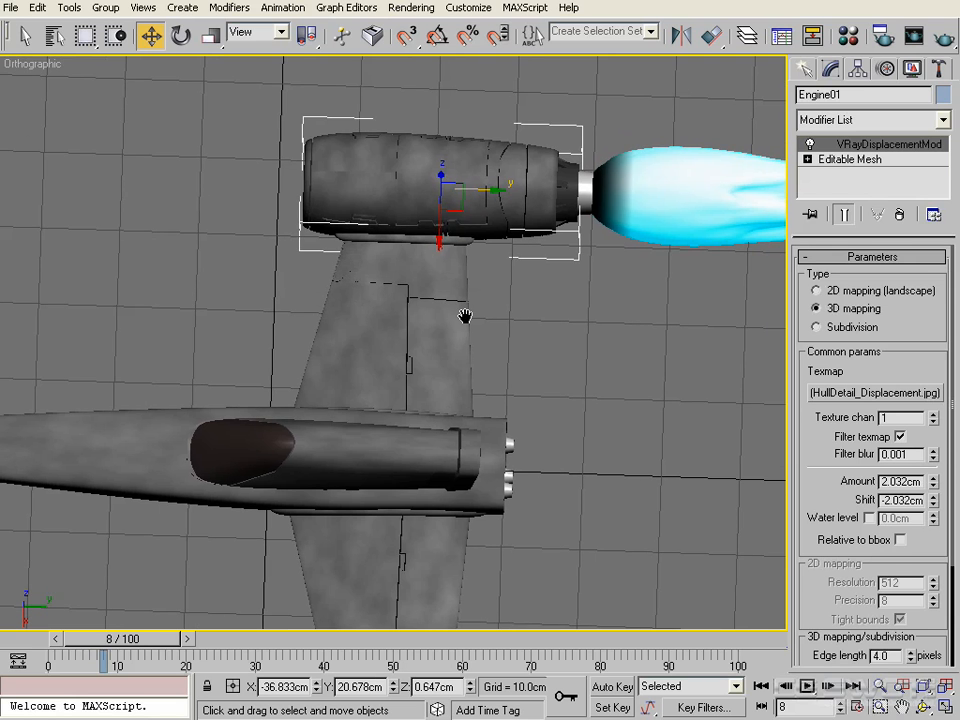
scroll(465, 316, down, 3)
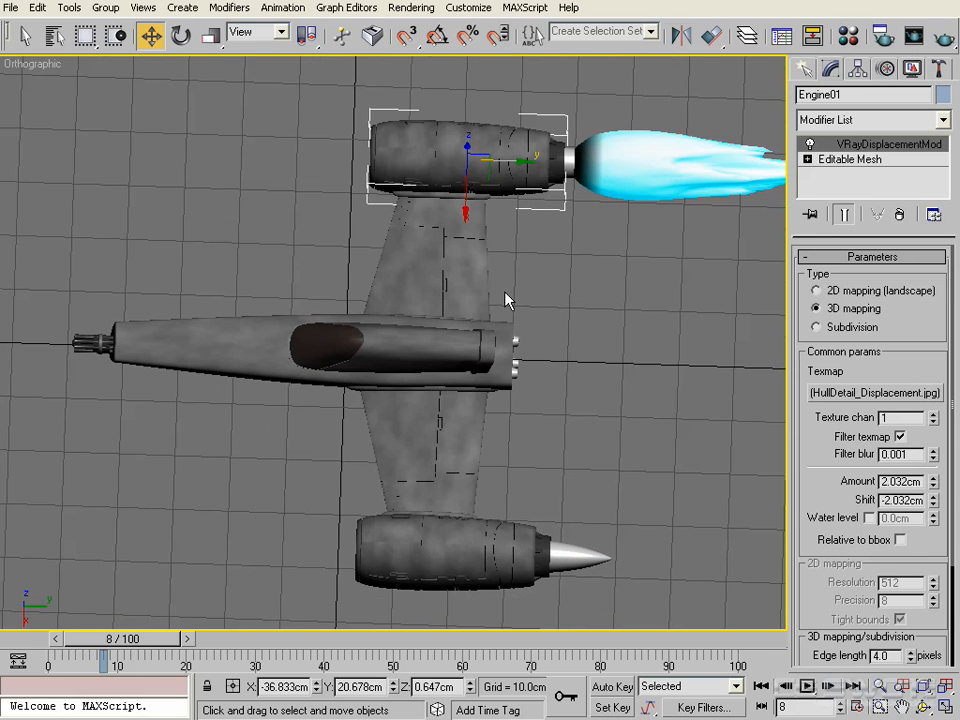
middle_drag(482, 287, 484, 354)
Render a close-up of the engine in front of the flame at frame 8 to examine its surface displacement, and close the render
scroll(474, 249, up, 3)
middle_drag(522, 287, 486, 394)
middle_drag(532, 318, 476, 348)
middle_drag(607, 349, 525, 444)
scroll(537, 375, up, 2)
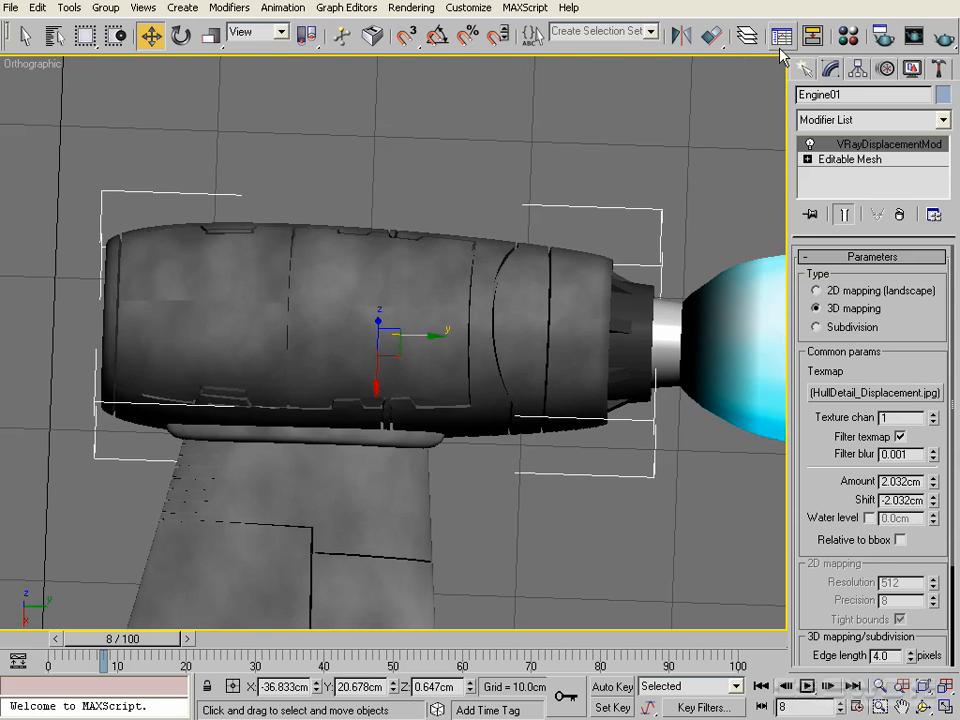
key(shift+q)
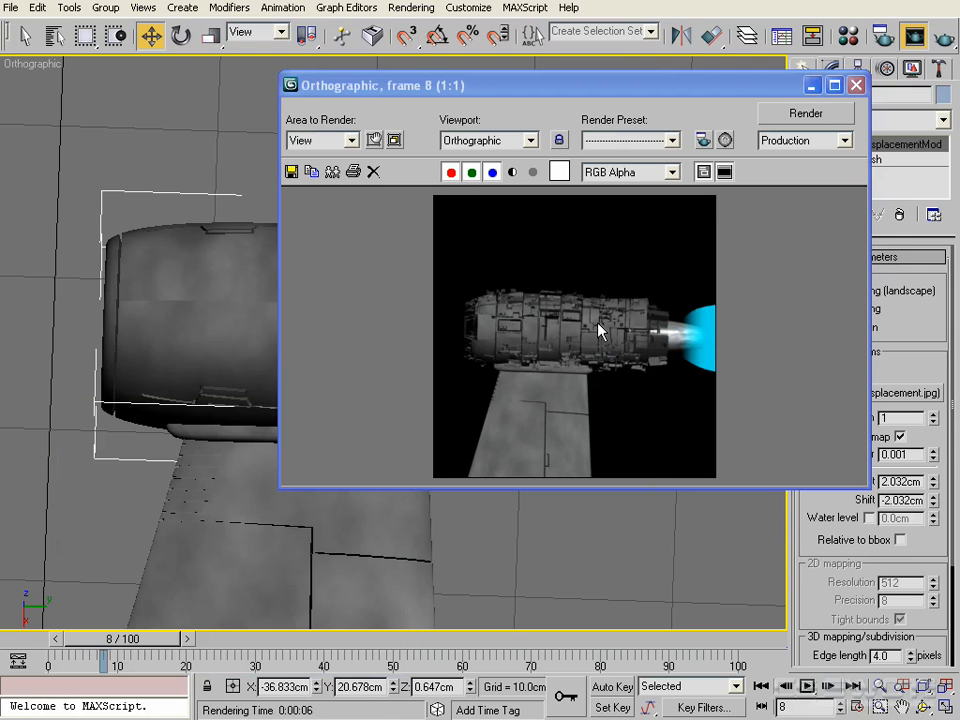
click(856, 85)
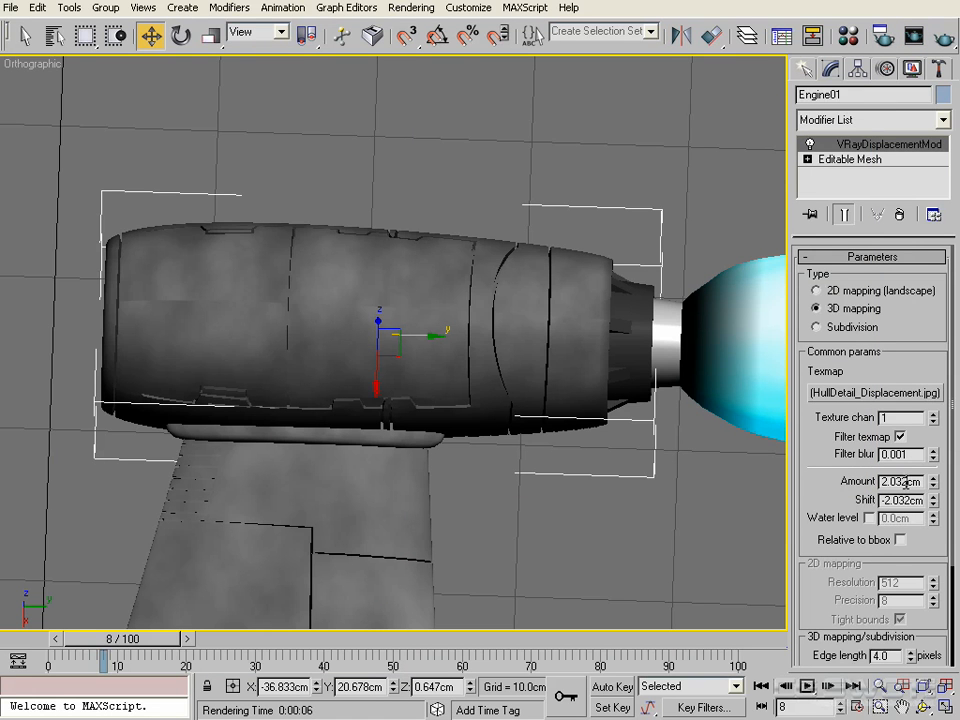
Set the engine's displacement amount to 0.2 cm and shift to -0.2 cm, and check the surface detail in a frame 8 render
drag(906, 481, 802, 491)
text(0.2)
key(Return)
drag(906, 500, 880, 500)
key(BackSpace)
text(-0.2)
key(Return)
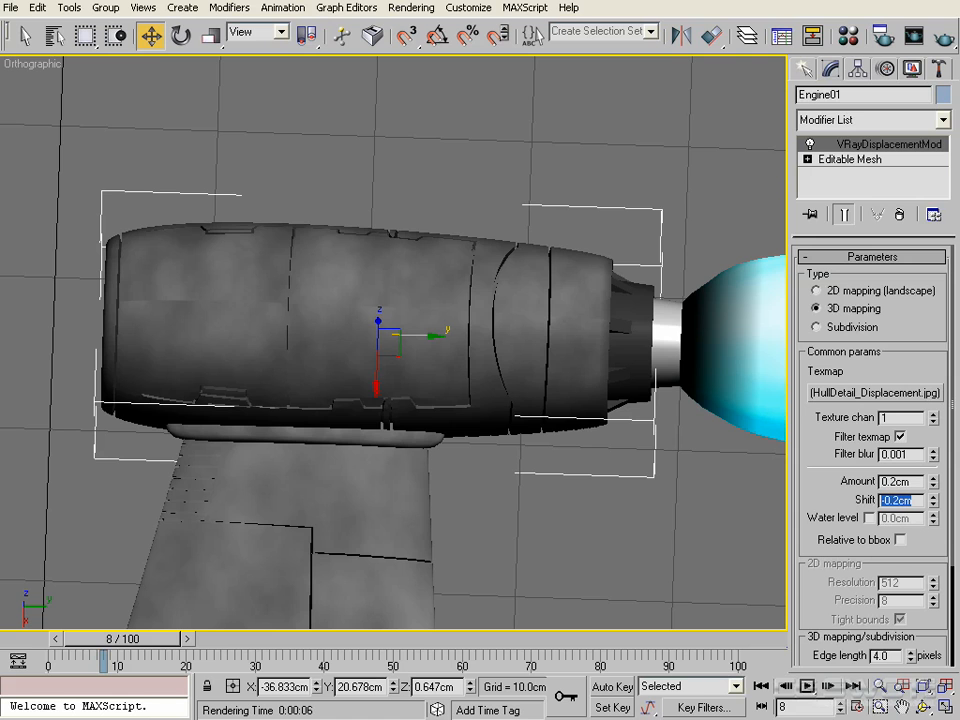
click(944, 38)
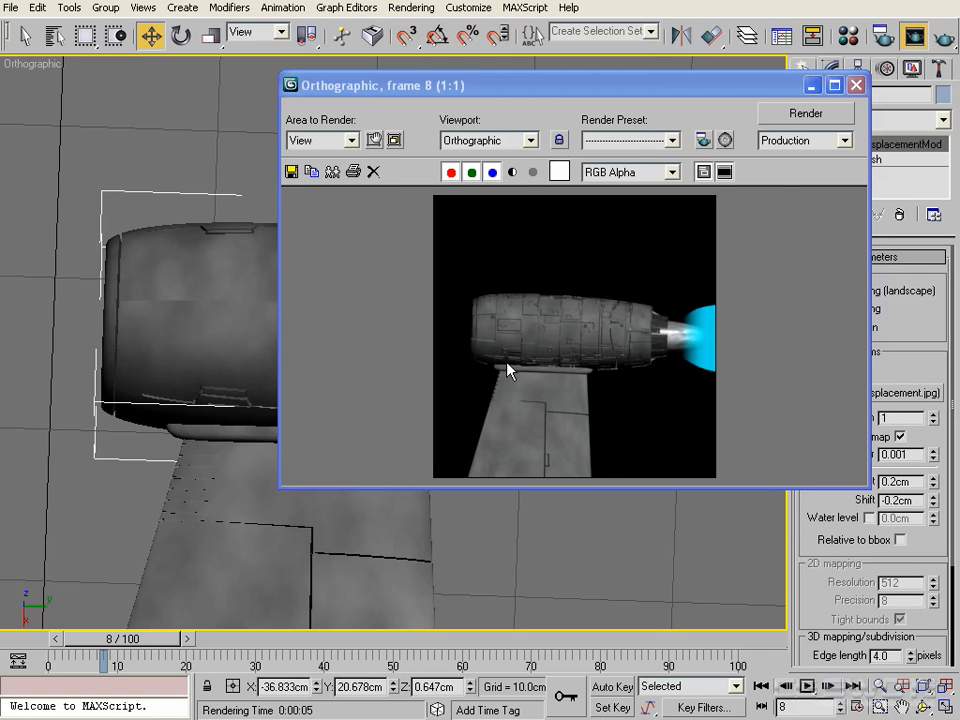
click(855, 85)
Select the spaceship's hull and render frame 8 to examine its displacement, closing the render
scroll(439, 444, down, 5)
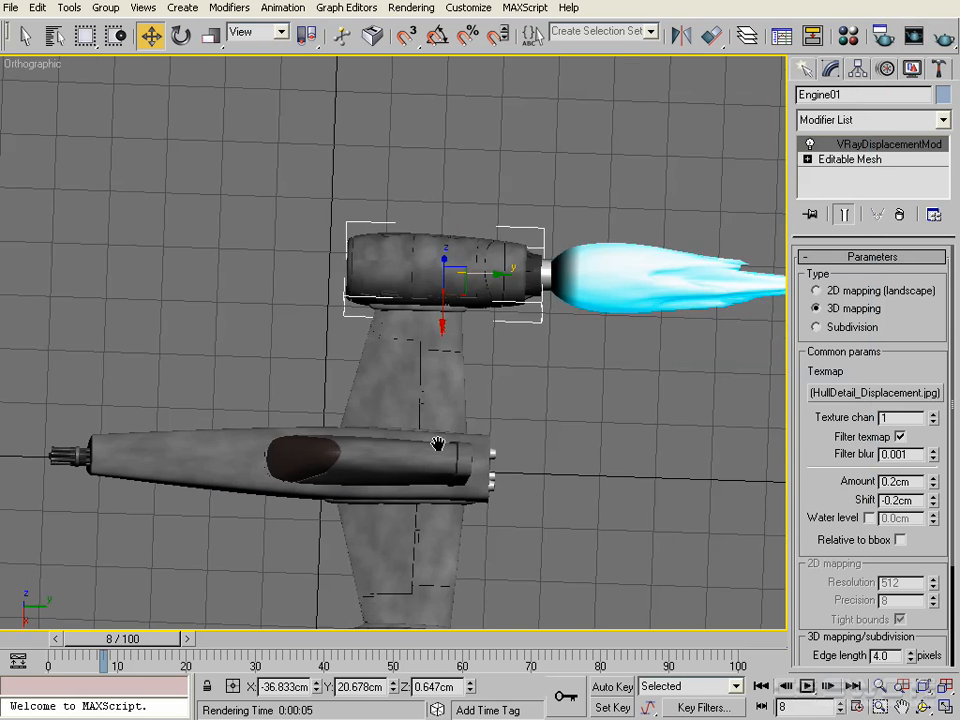
middle_drag(439, 444, 554, 305)
scroll(554, 305, up, 2)
click(392, 319)
middle_drag(559, 349, 445, 338)
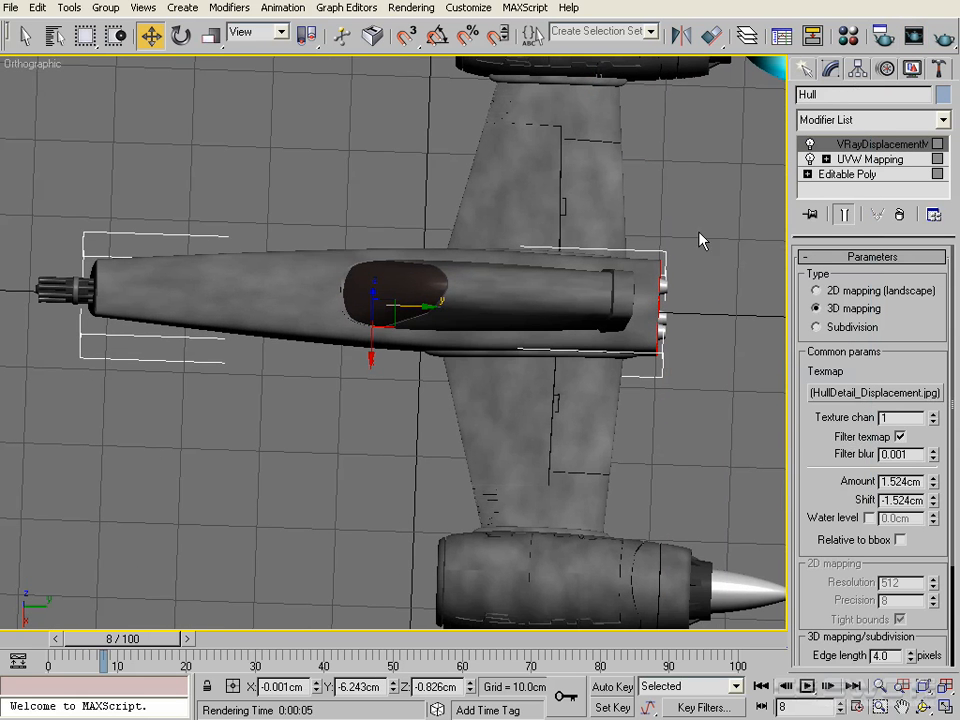
click(914, 36)
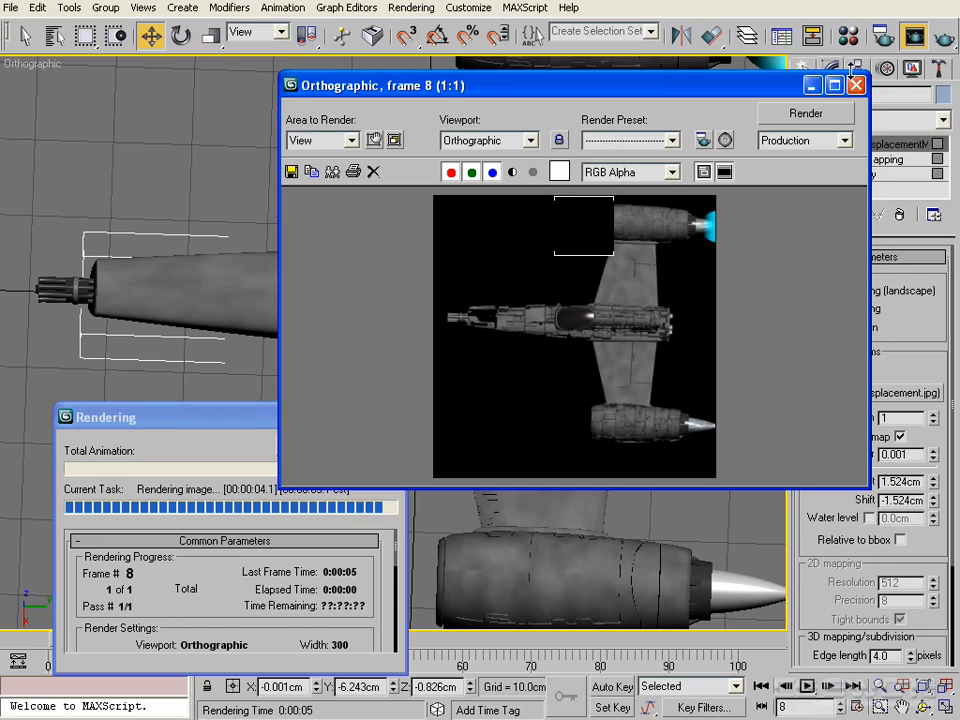
click(857, 86)
Set the hull's displacement amount to 0.25 cm and its shift to -0.25 cm
scroll(199, 268, up, 5)
middle_drag(563, 383, 608, 493)
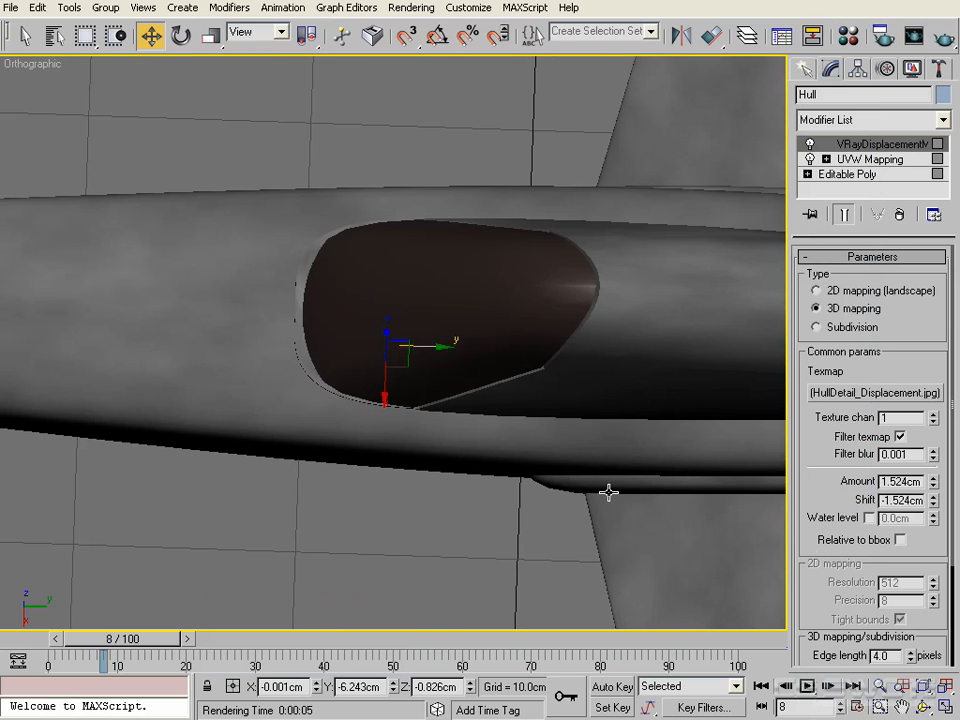
double_click(907, 481)
text(0.25)
key(Return)
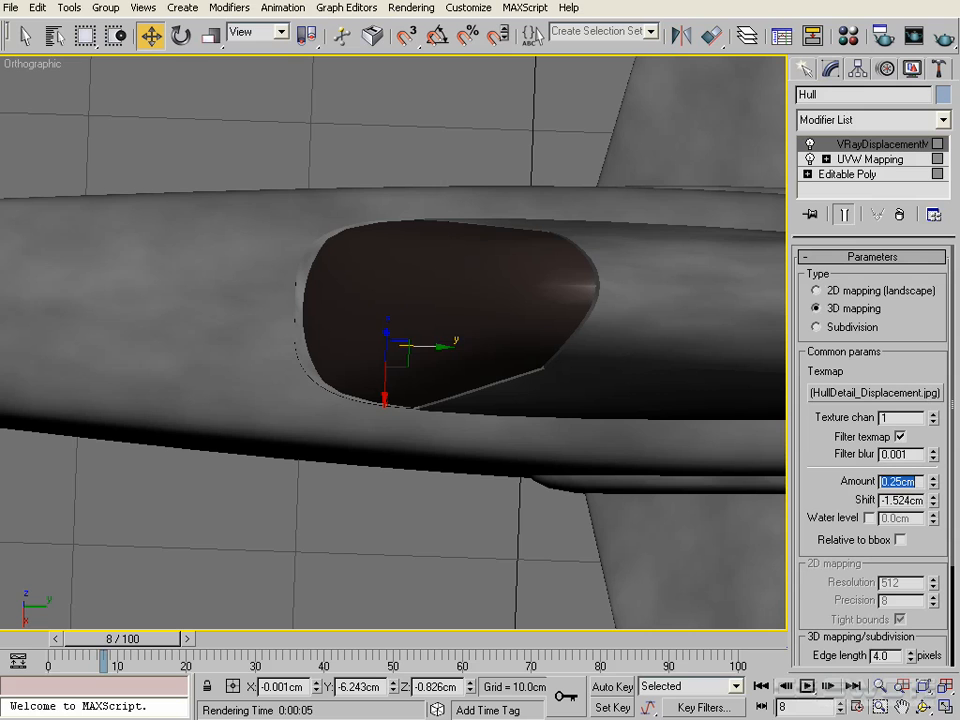
double_click(907, 500)
key(BackSpace)
text(-0.2)
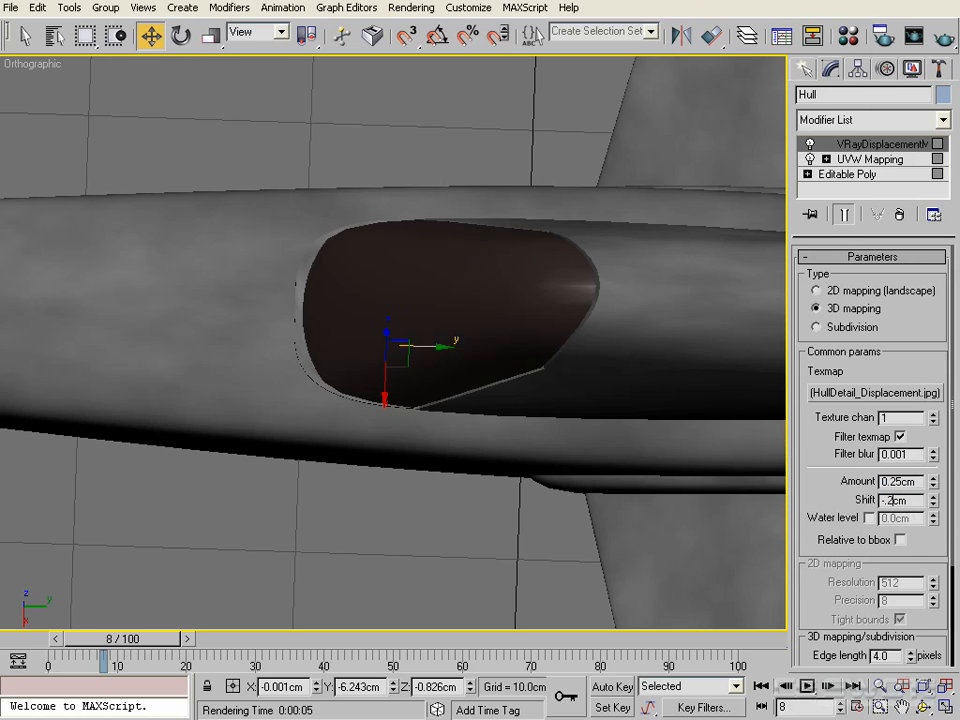
text(5)
key(Return)
Select the canopy body behind the cockpit and set its displacement amount to 0.25 cm and shift to -0.25 cm
middle_drag(516, 385, 309, 422)
scroll(510, 386, down, 2)
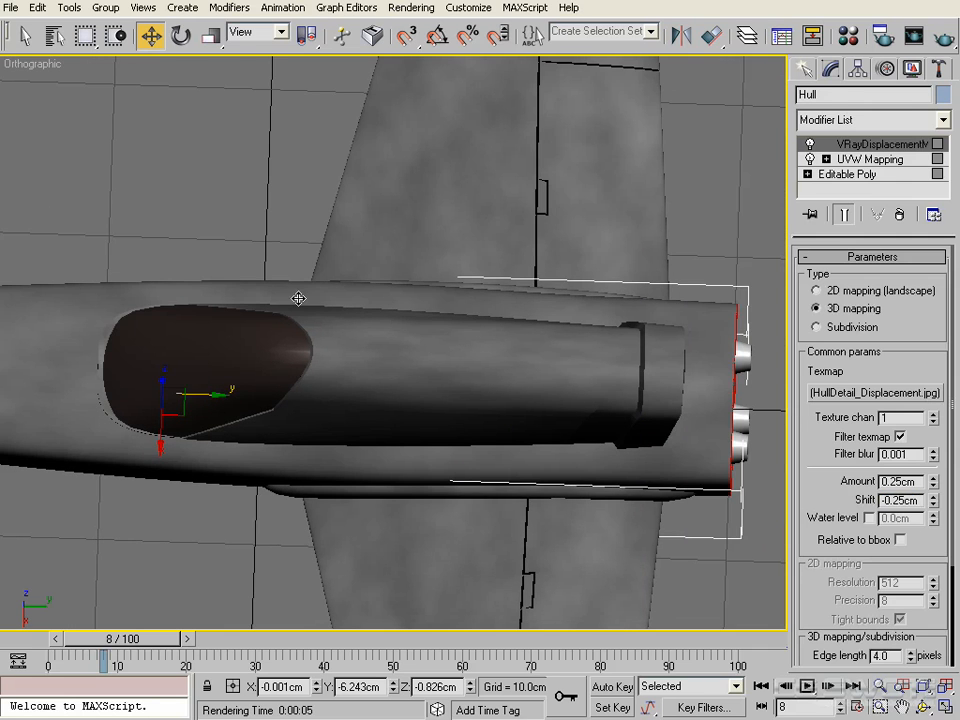
click(403, 409)
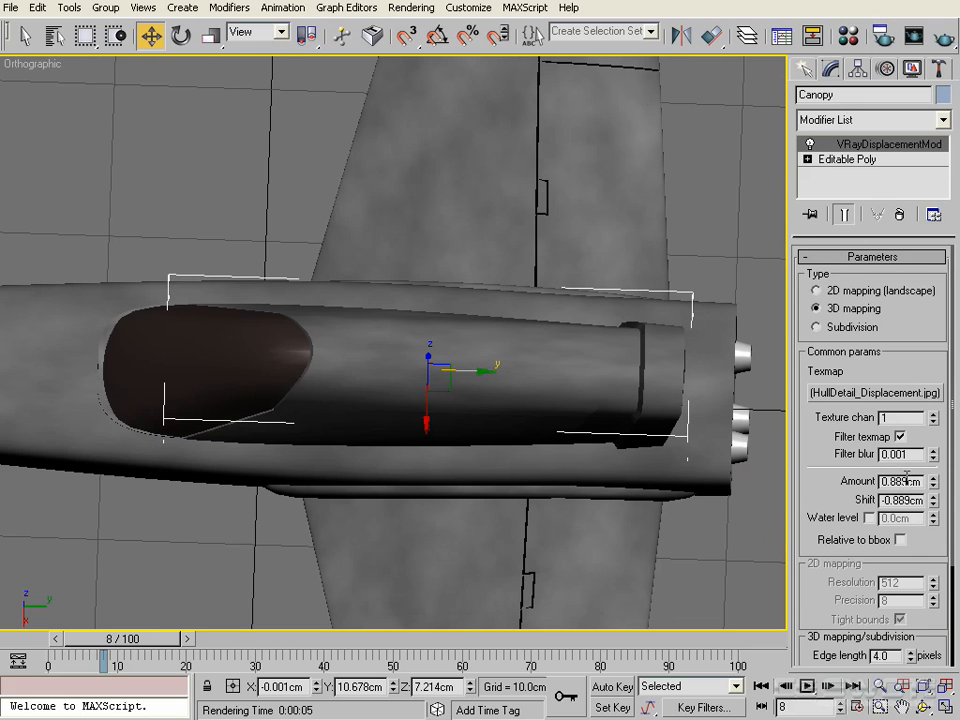
drag(906, 480, 717, 491)
text(0.25)
key(Return)
drag(905, 502, 691, 484)
text(-0.25)
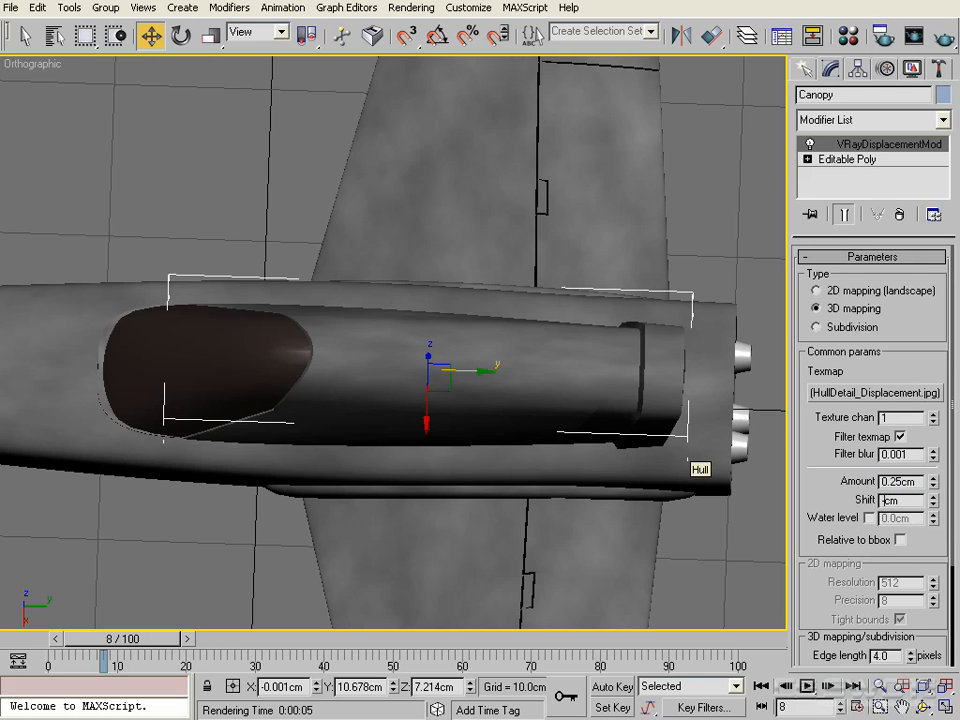
key(Return)
Render the whole spaceship at frame 8, and check the displacement values of the engine that carries the flame
scroll(379, 450, down, 5)
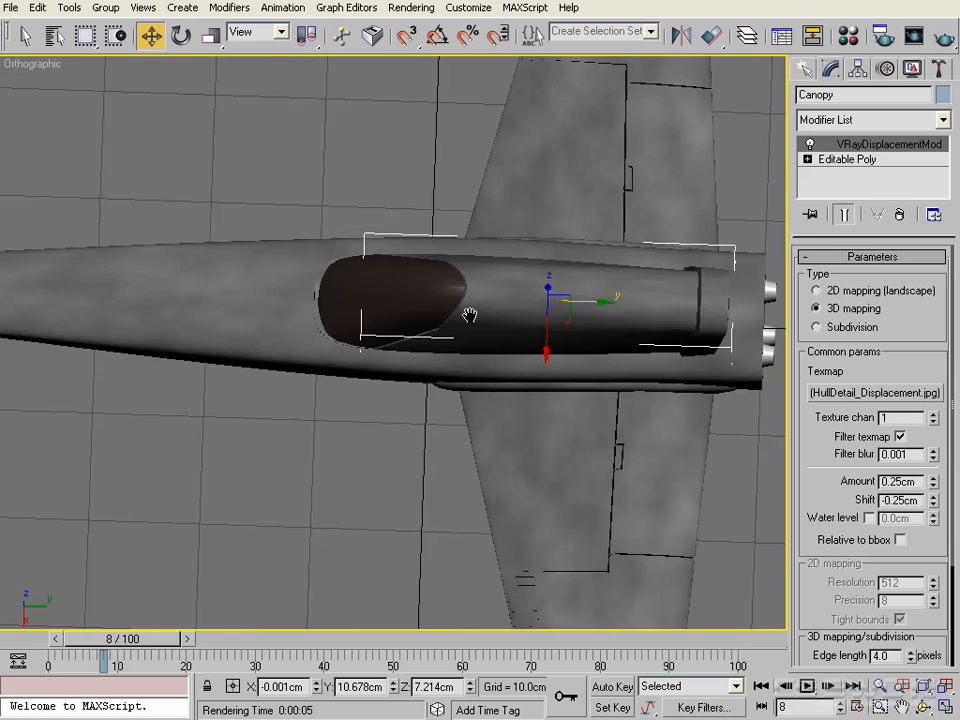
key(shift+q)
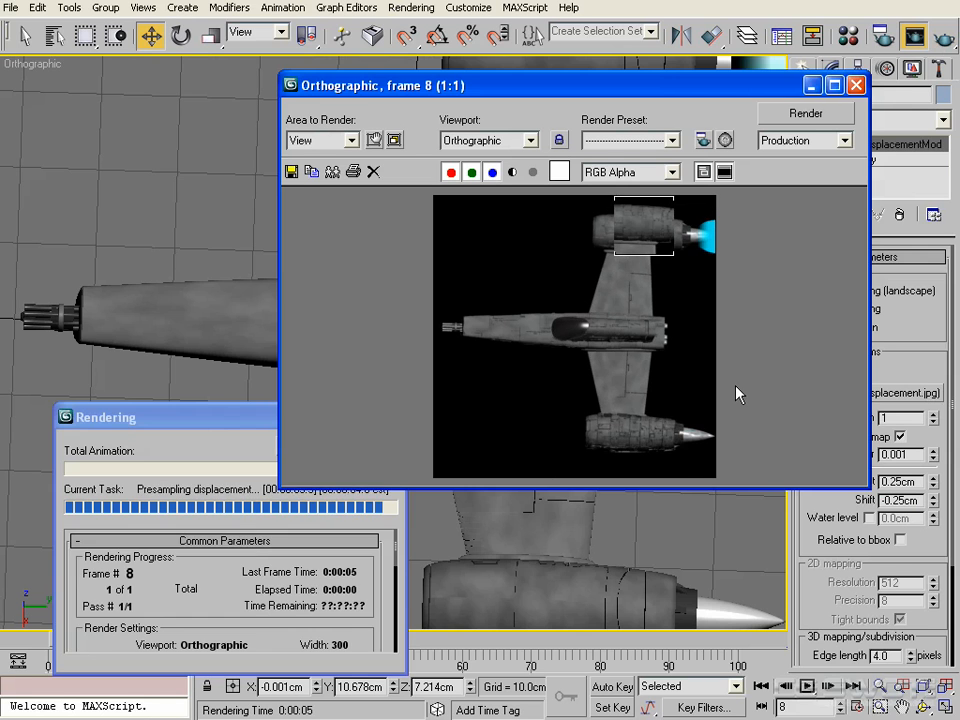
click(857, 86)
middle_drag(526, 271, 449, 472)
click(392, 246)
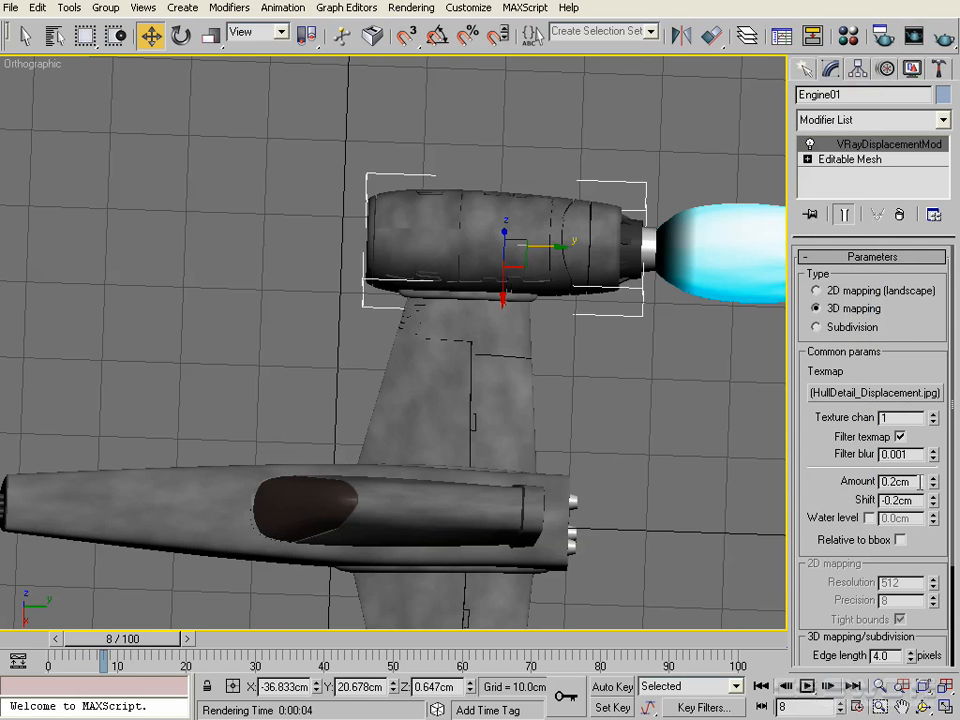
Select the second engine, the one without a flame, and set its displacement amount to 0.2 cm and shift to -0.2 cm
middle_drag(461, 510, 518, 208)
click(430, 519)
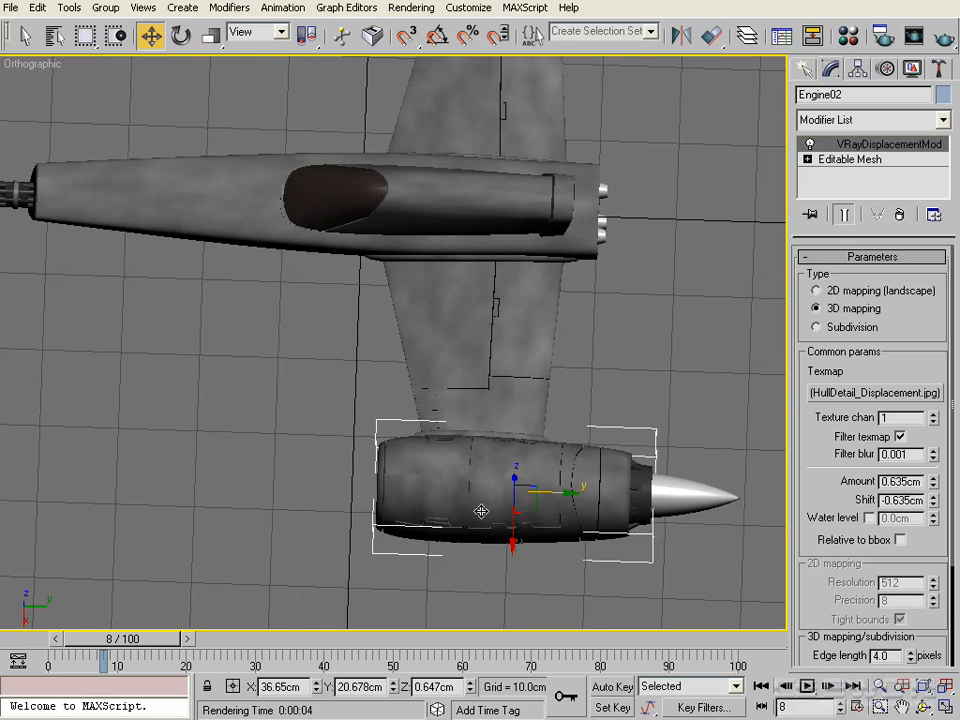
scroll(578, 474, up, 2)
middle_drag(577, 473, 503, 303)
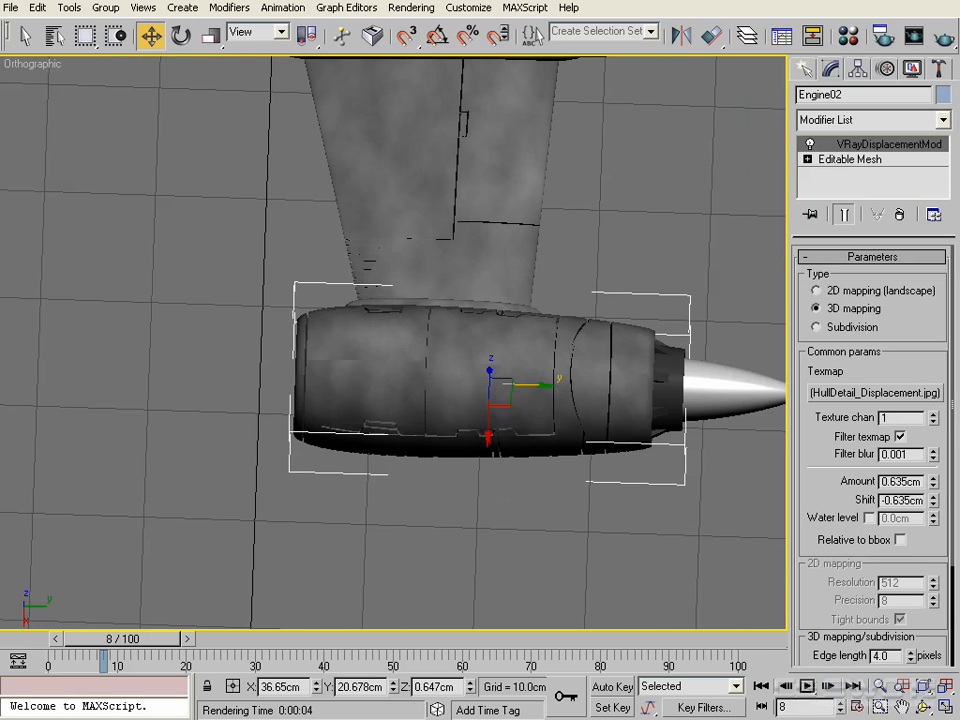
double_click(908, 481)
text(2)
key(BackSpace)
text(0.2)
key(Tab)
text(.0.2)
key(Return)
scroll(429, 268, down, 5)
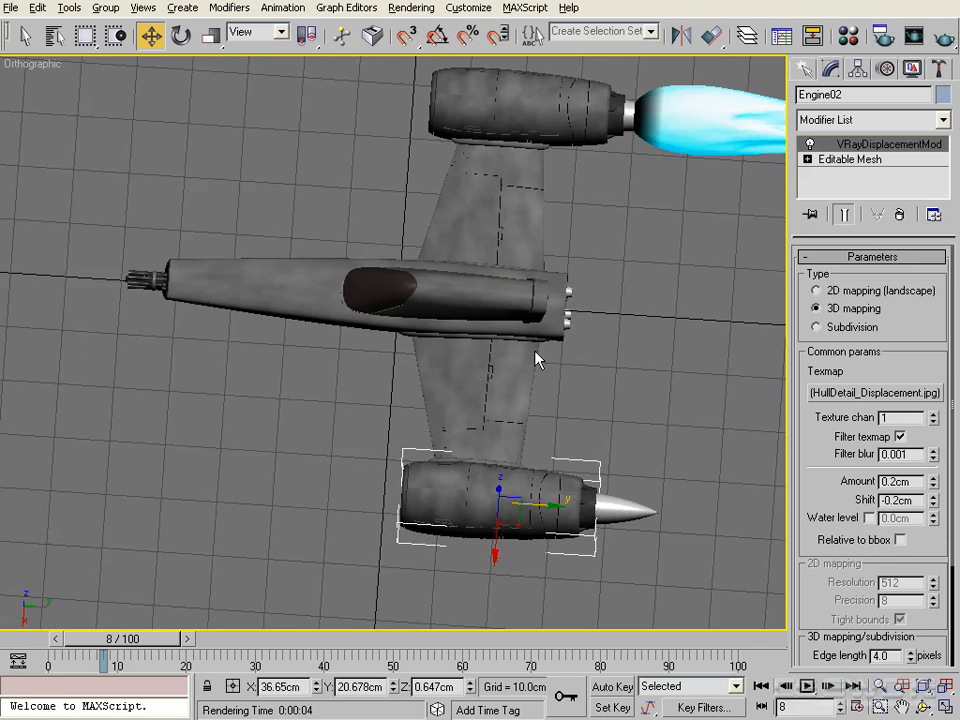
Select the engine flame in the Top view and render frame 91 to examine how its tip fades
alt+middle_drag(535, 358, 268, 184)
alt+middle_drag(401, 285, 391, 209)
middle_drag(440, 284, 447, 307)
key(t)
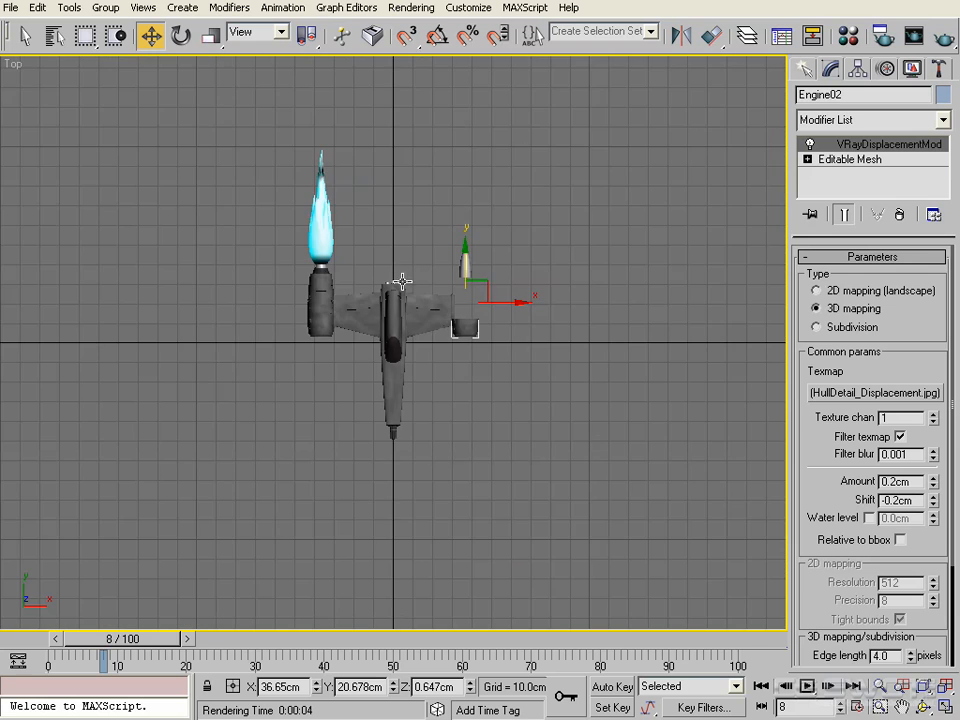
scroll(401, 282, up, 4)
middle_drag(347, 208, 452, 328)
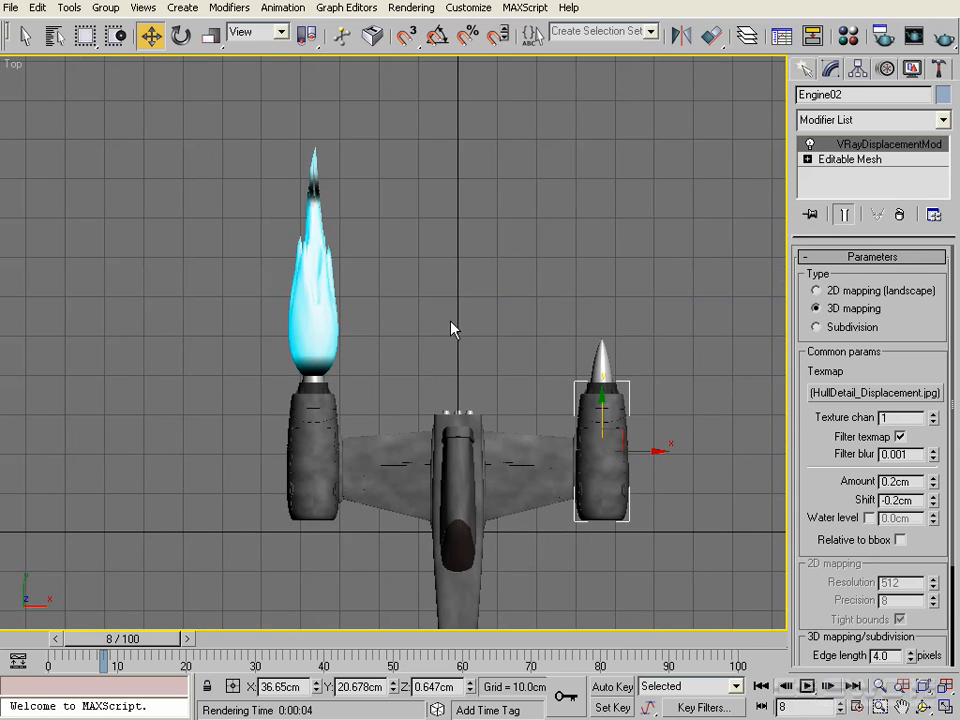
click(333, 328)
drag(147, 646, 678, 648)
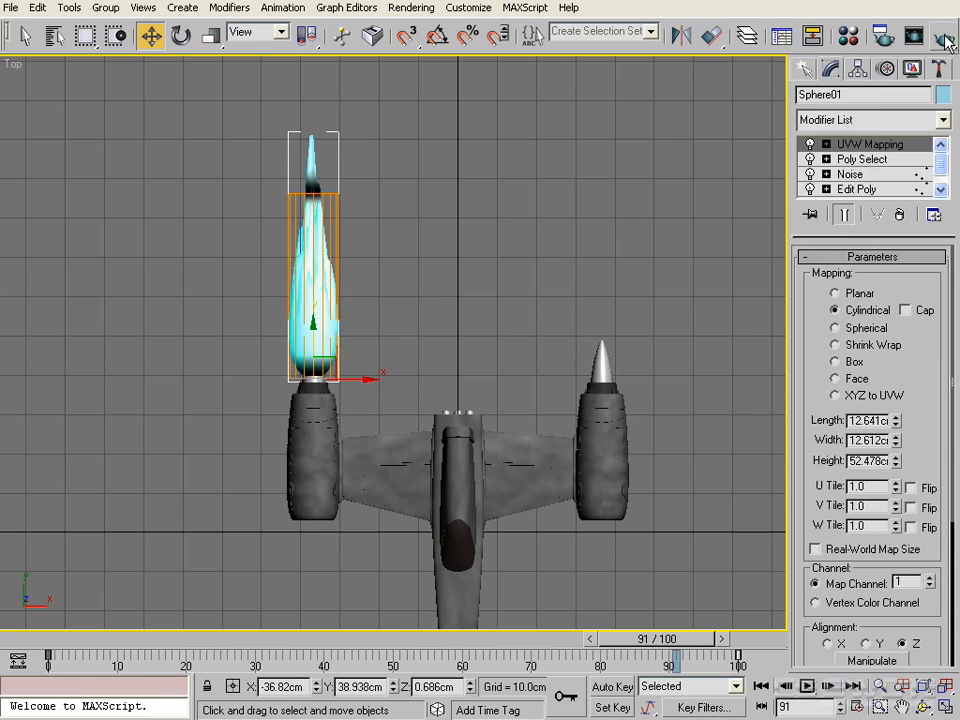
key(shift+q)
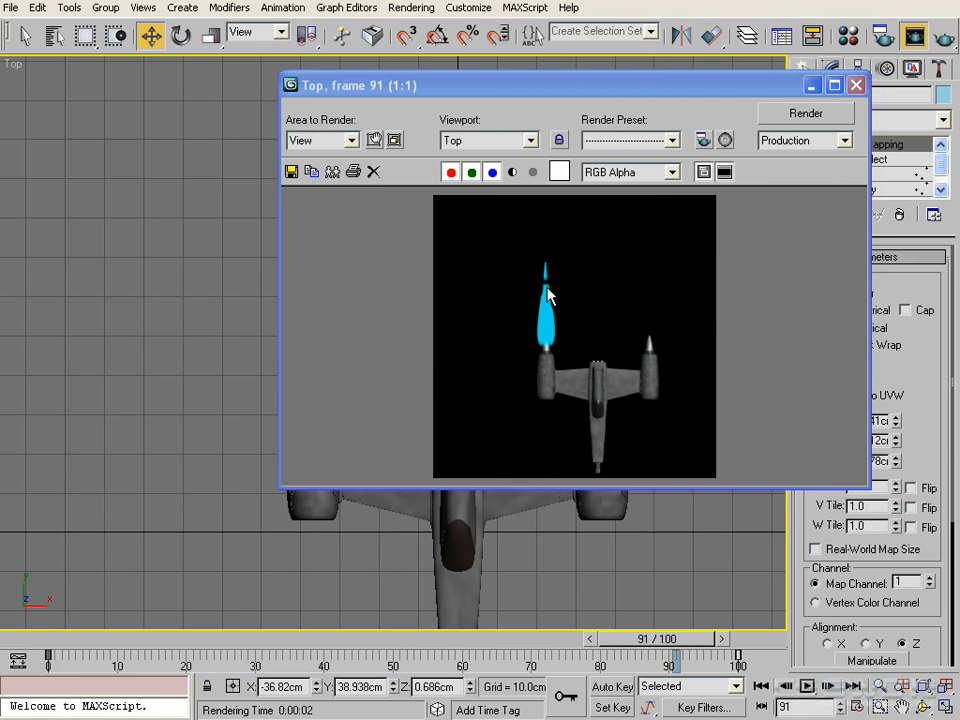
click(856, 85)
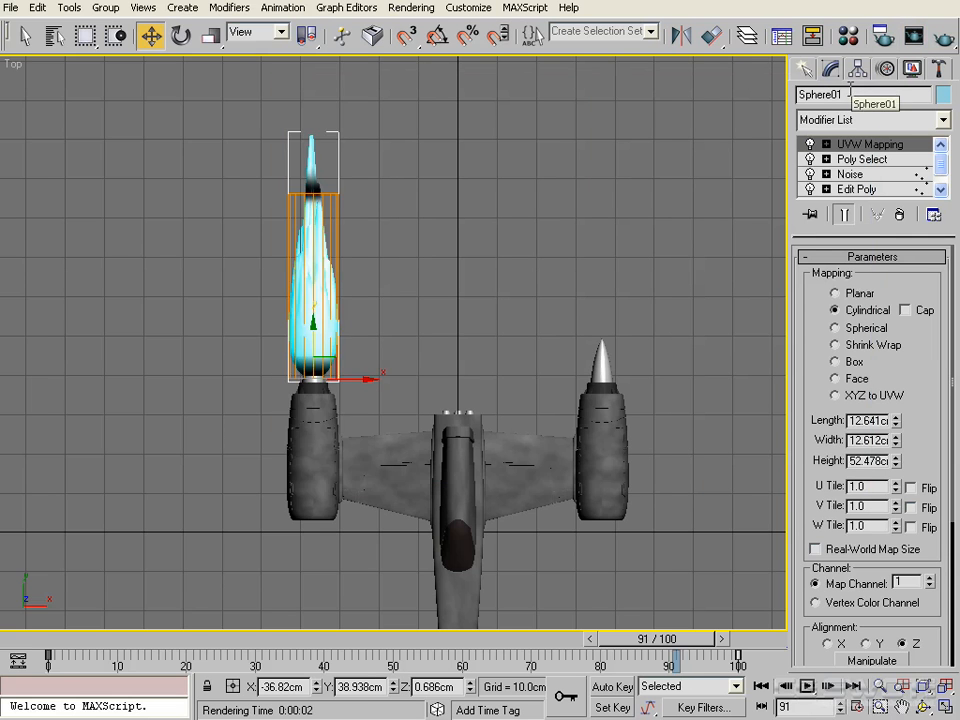
Move the white flag near the end of the flame's opacity gradient ramp to position 87
key(m)
click(310, 618)
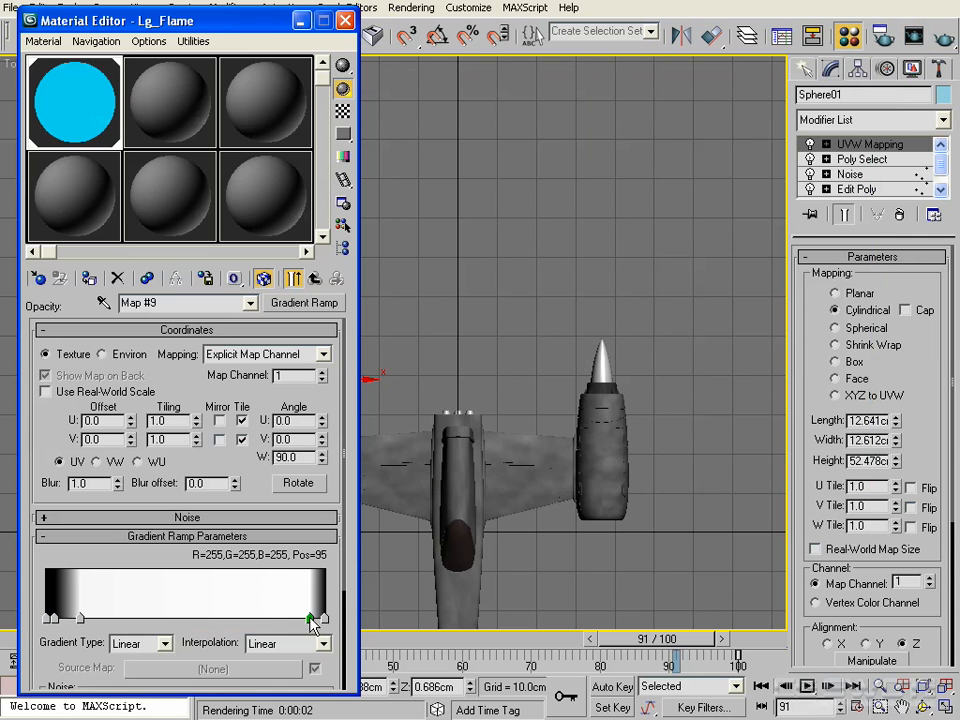
drag(245, 24, 460, 33)
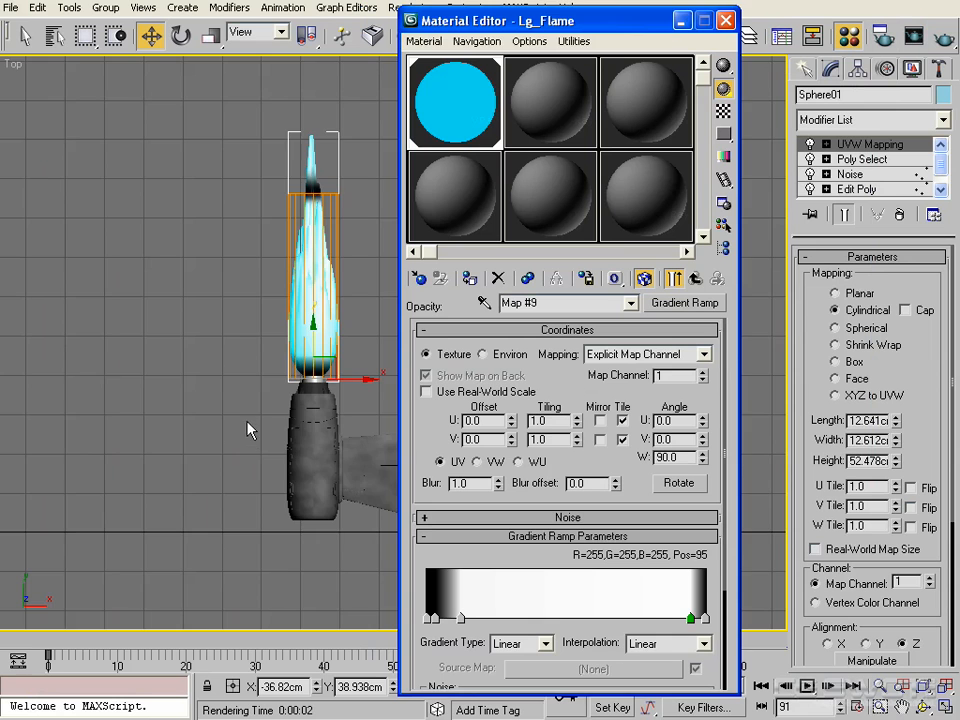
middle_drag(246, 428, 100, 430)
drag(692, 621, 668, 626)
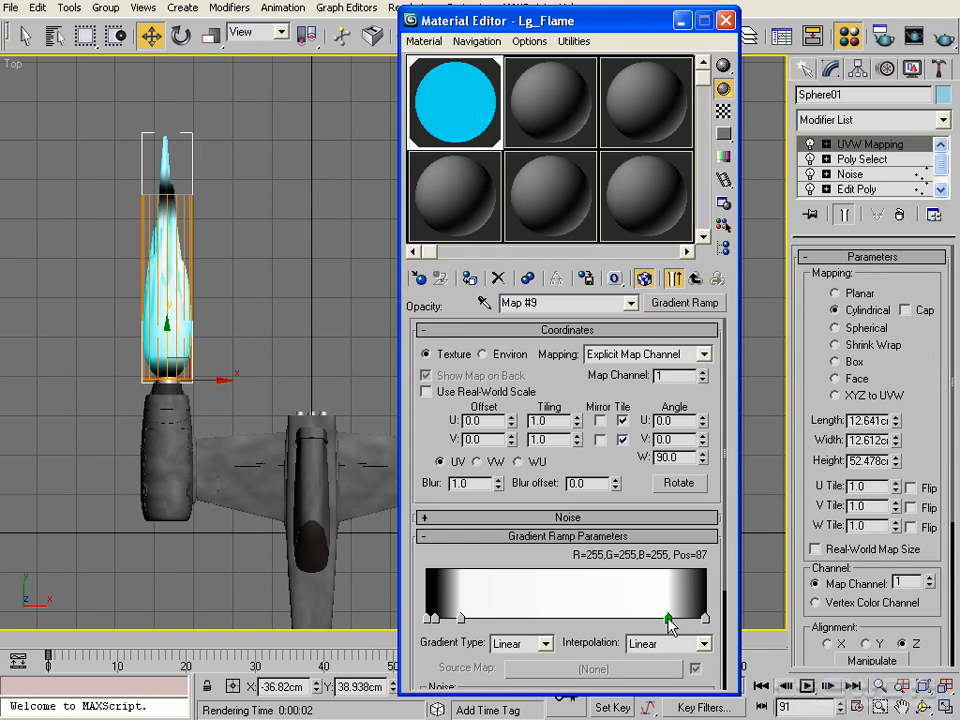
Scale the gizmo of the flame's UVW Mapping modifier to 110% along its local Z axis
click(705, 619)
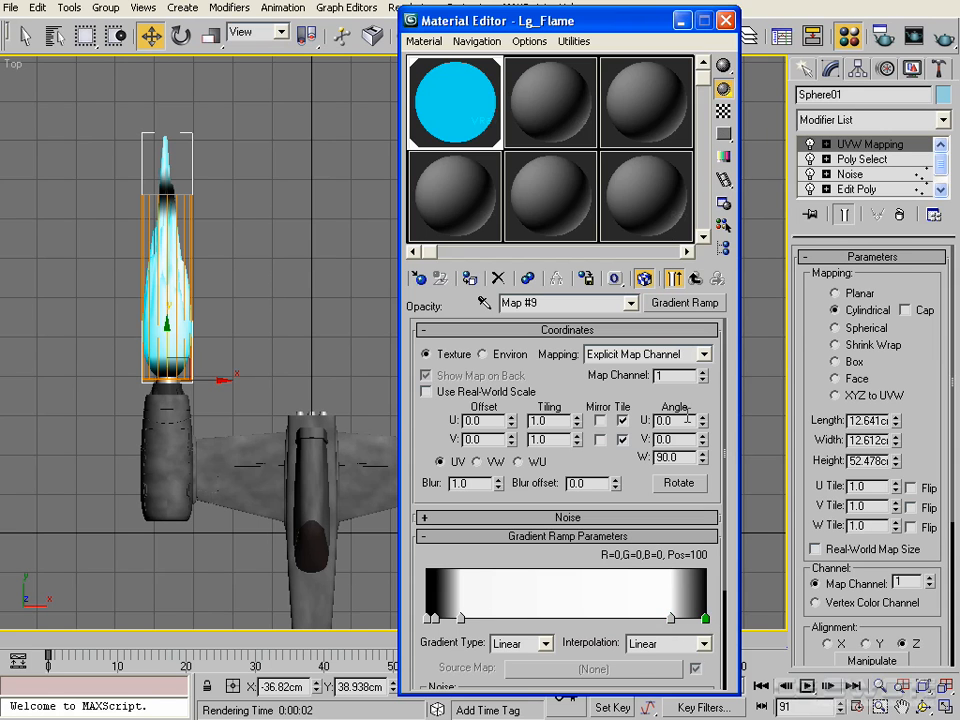
click(726, 19)
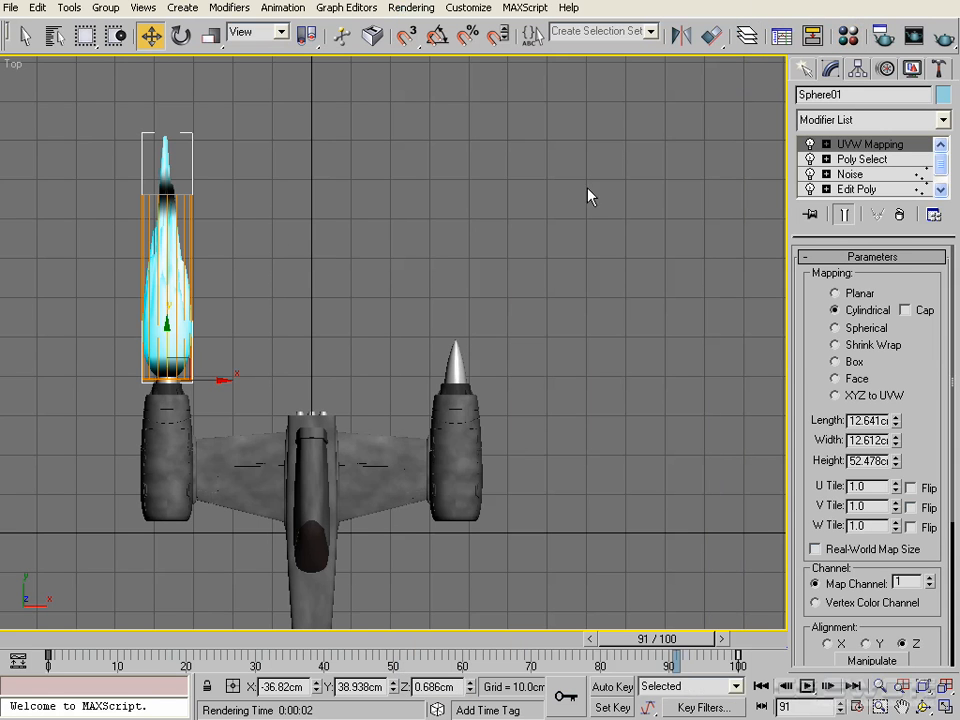
click(873, 159)
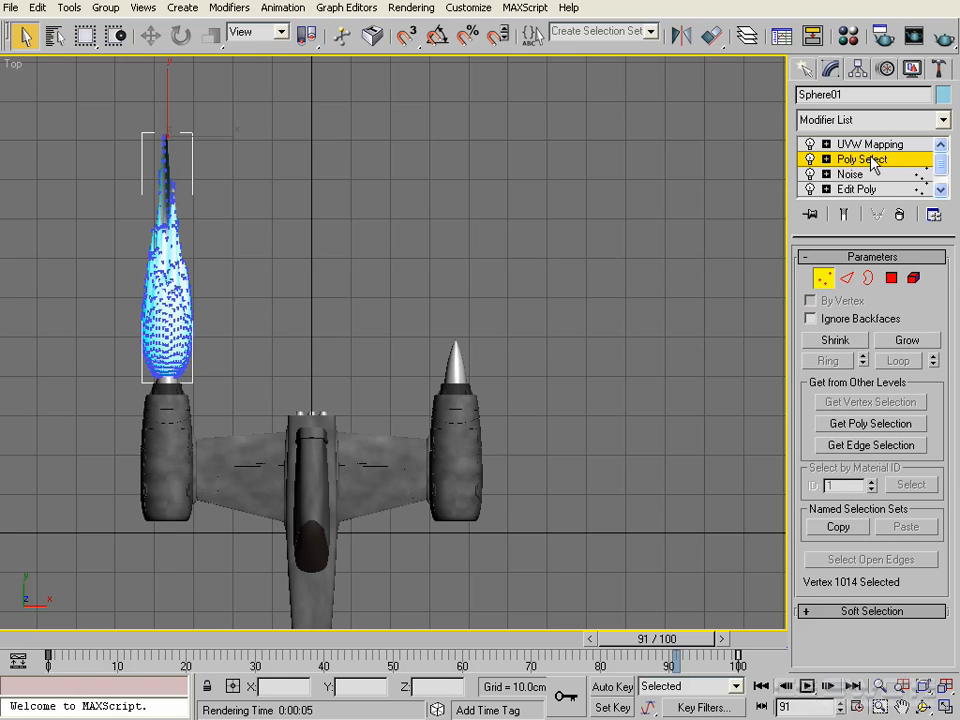
click(862, 145)
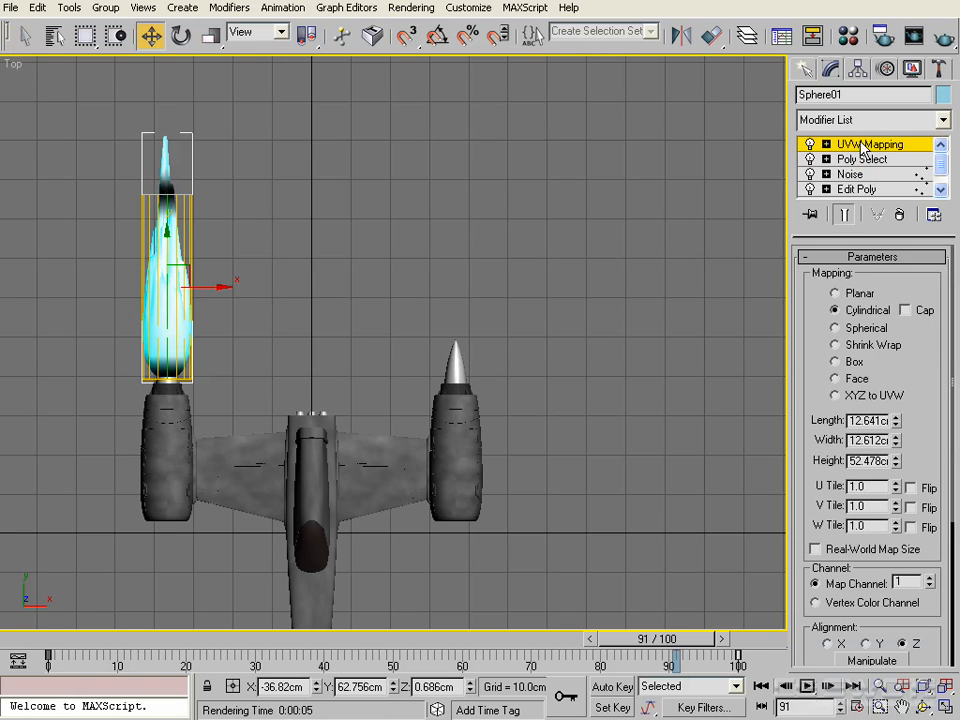
middle_drag(267, 300, 551, 501)
scroll(388, 285, up, 4)
right_click(442, 460)
click(470, 510)
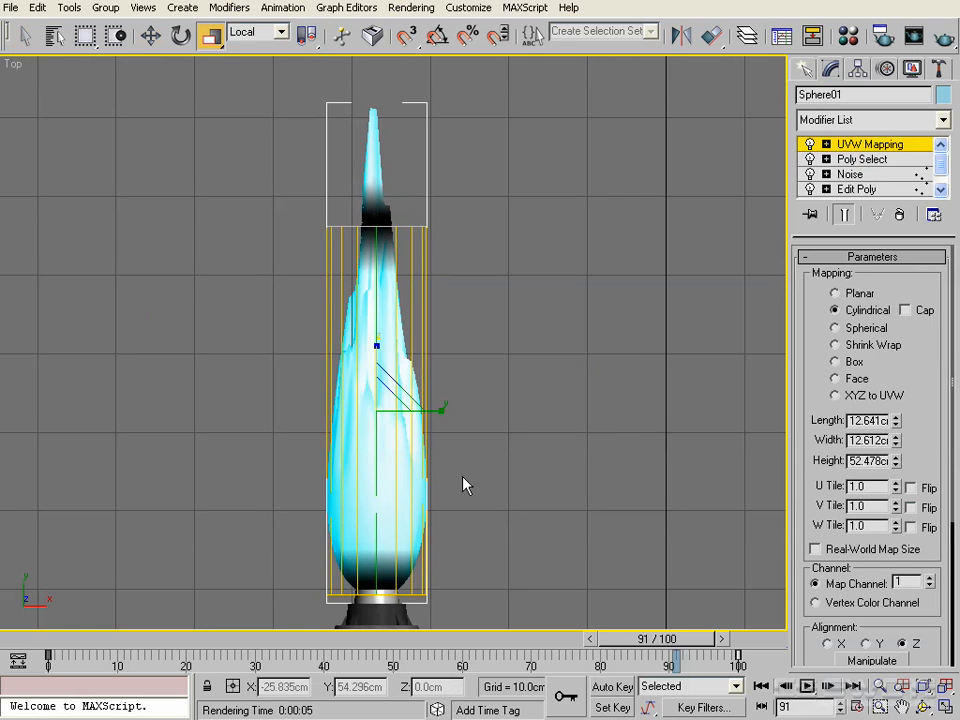
drag(375, 343, 376, 340)
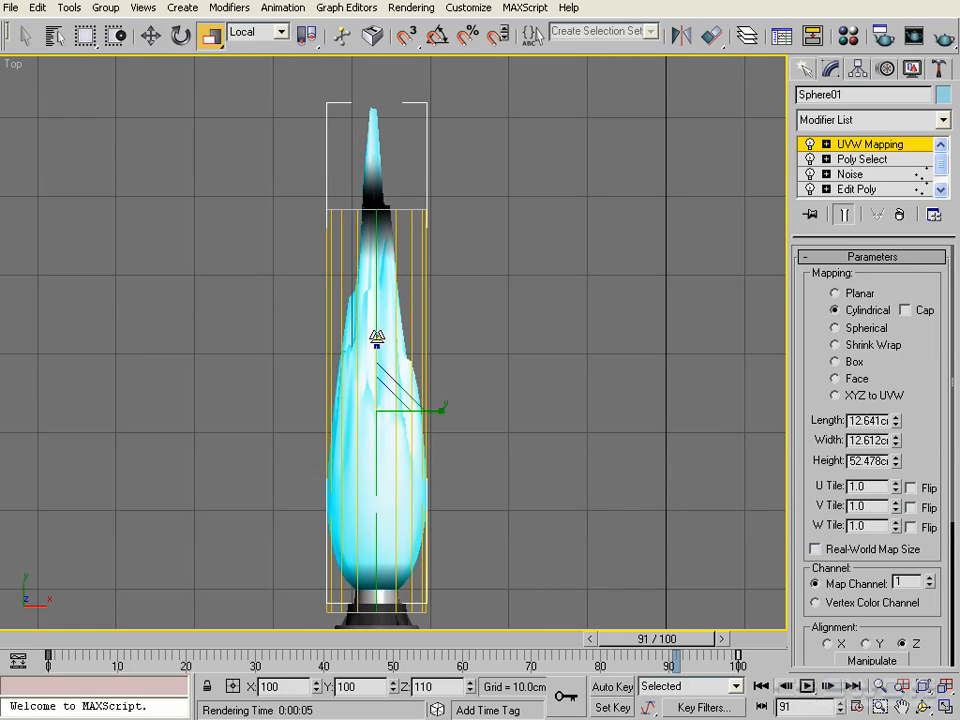
Move the UVW Mapping gizmo toward the flame's tip to about Y 64.92 cm, and render frame 91 to check the fade
right_click(471, 474)
right_click(534, 489)
click(545, 504)
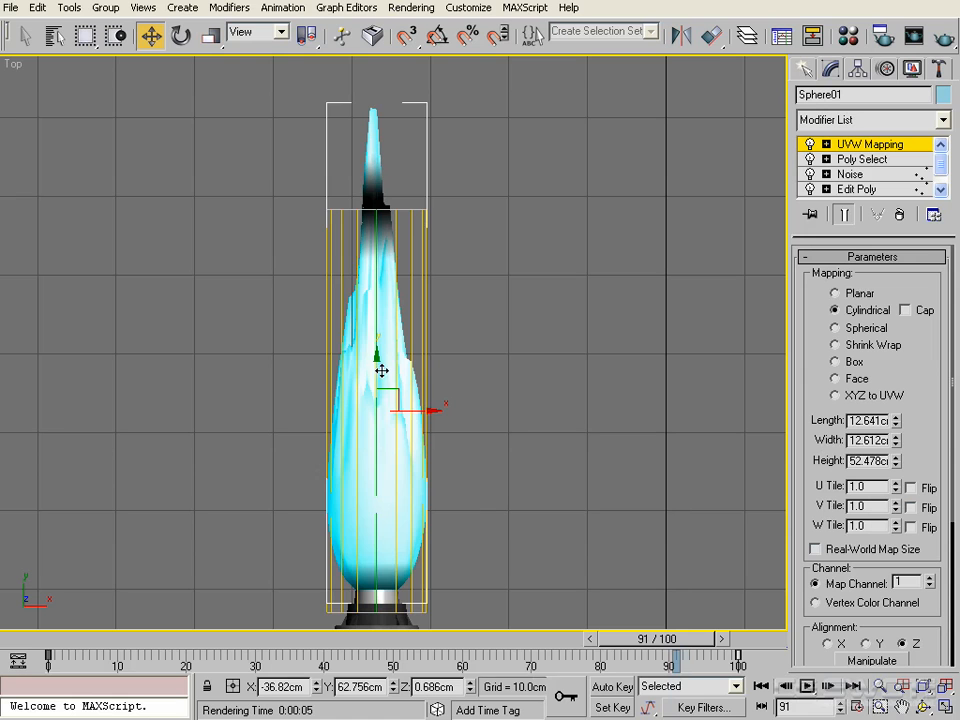
drag(378, 373, 377, 358)
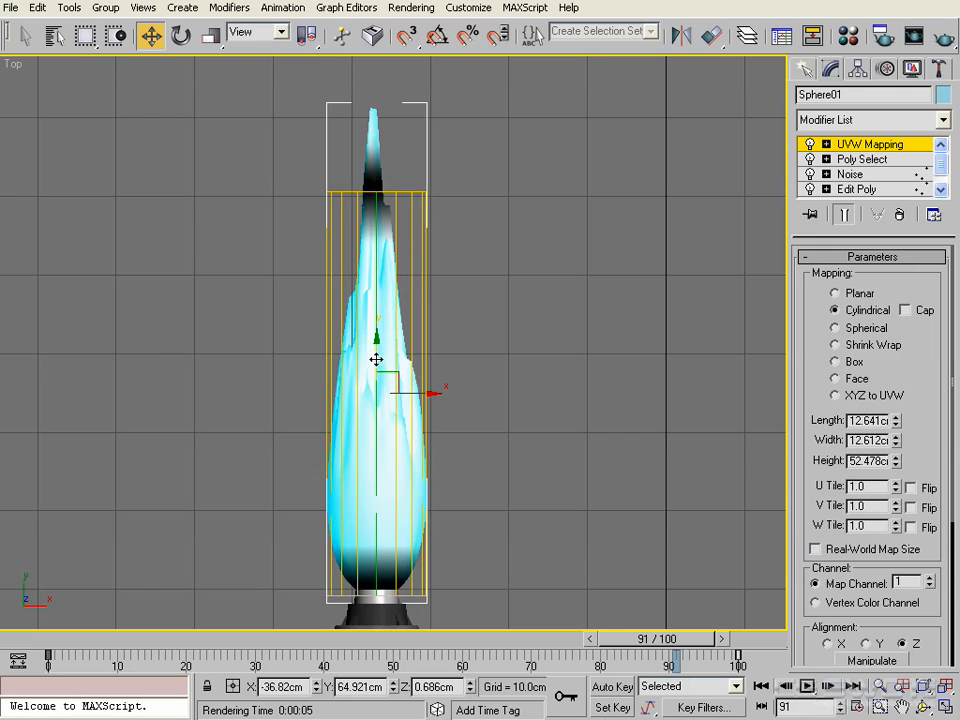
scroll(411, 360, down, 3)
click(944, 37)
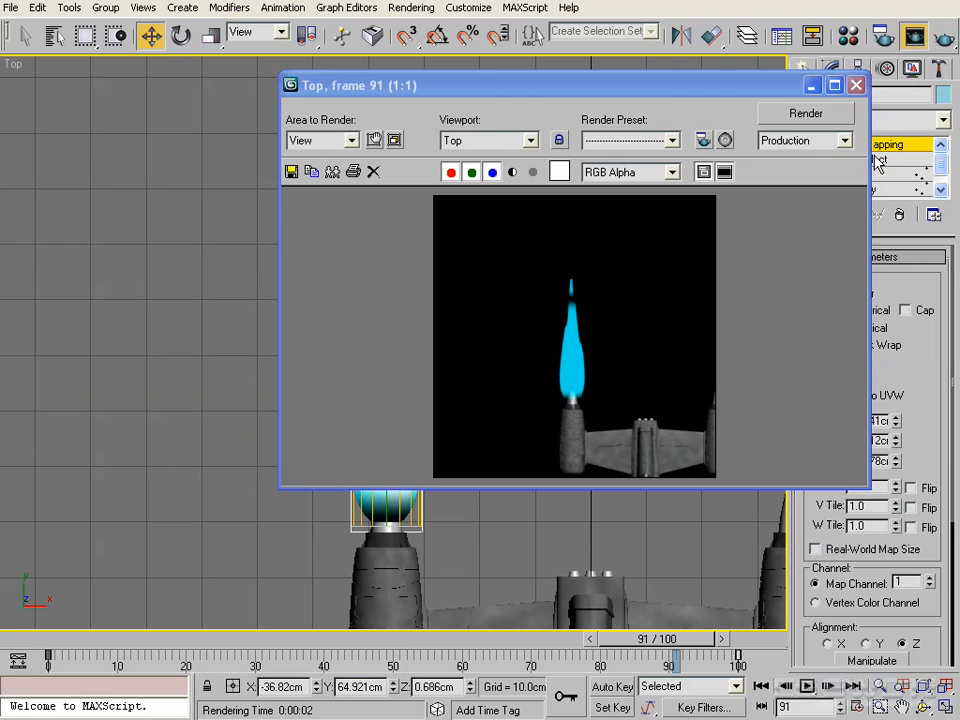
click(856, 85)
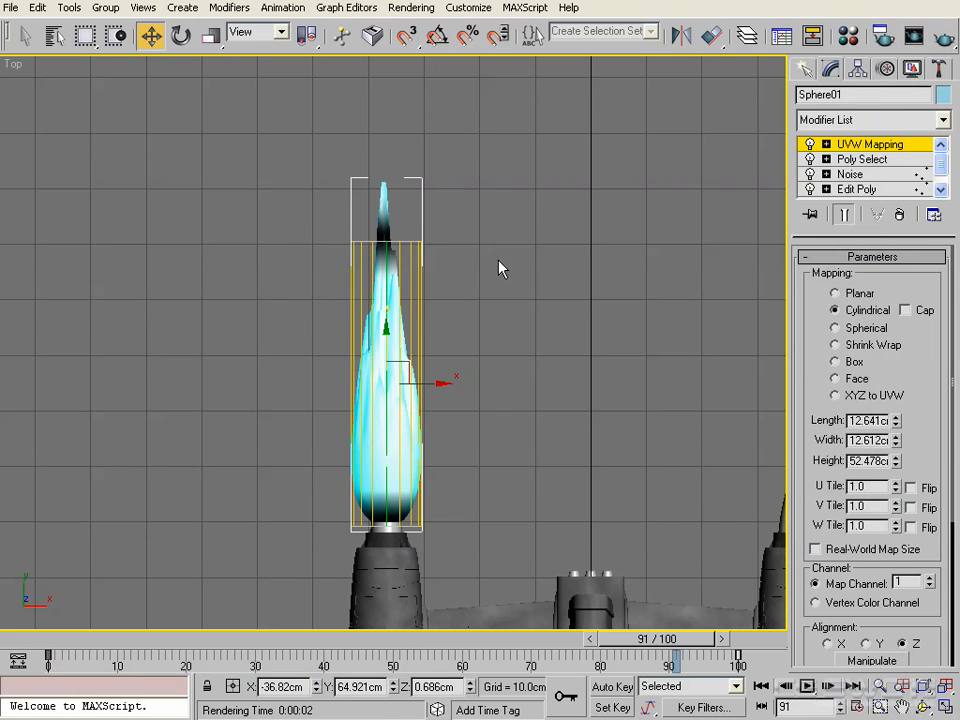
Set the flame's Noise modifier scale to 1.366 and its Z strength to 59 cm
click(858, 147)
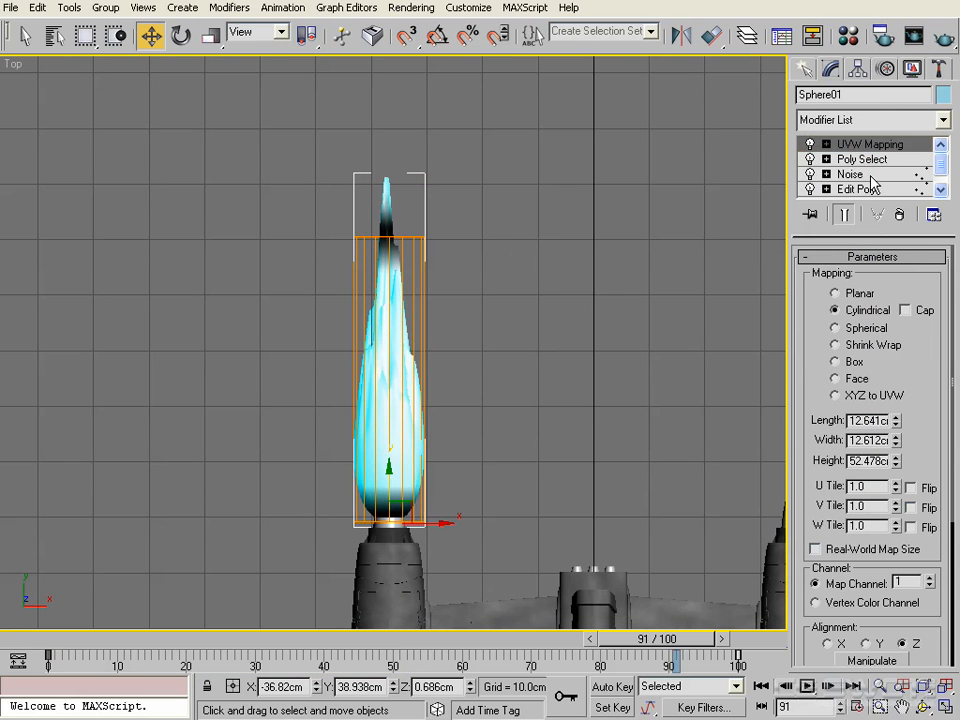
click(852, 174)
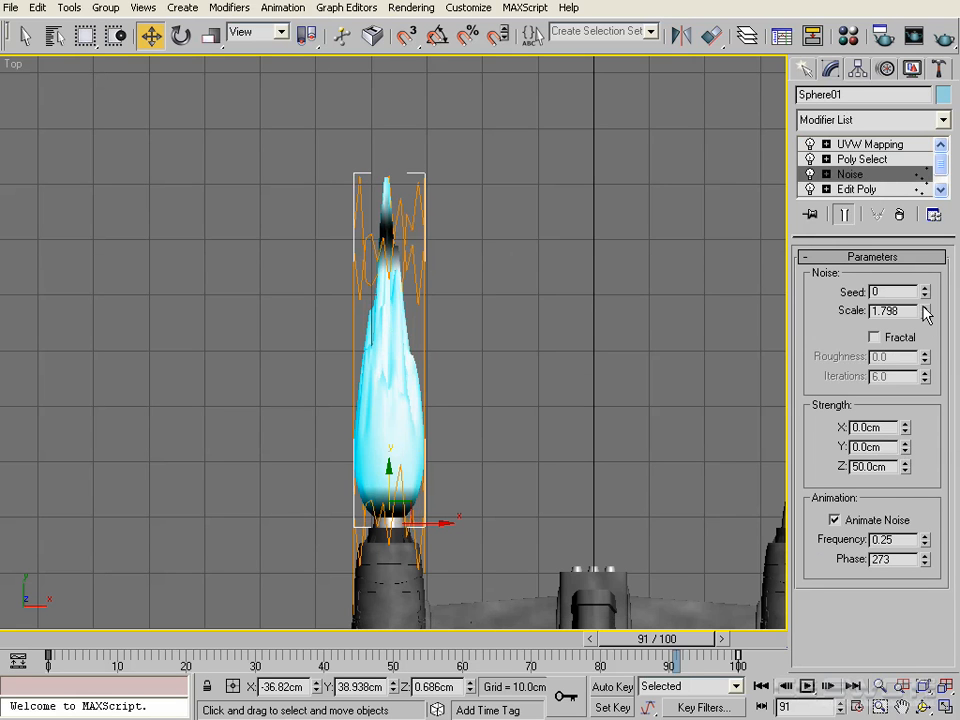
drag(927, 313, 925, 324)
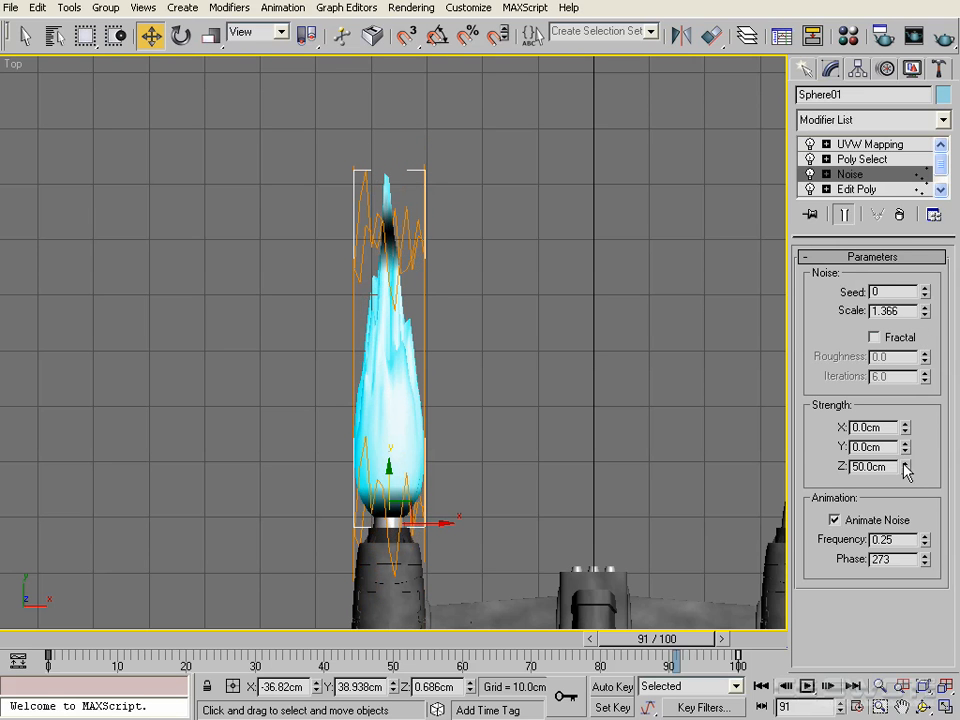
drag(905, 468, 905, 455)
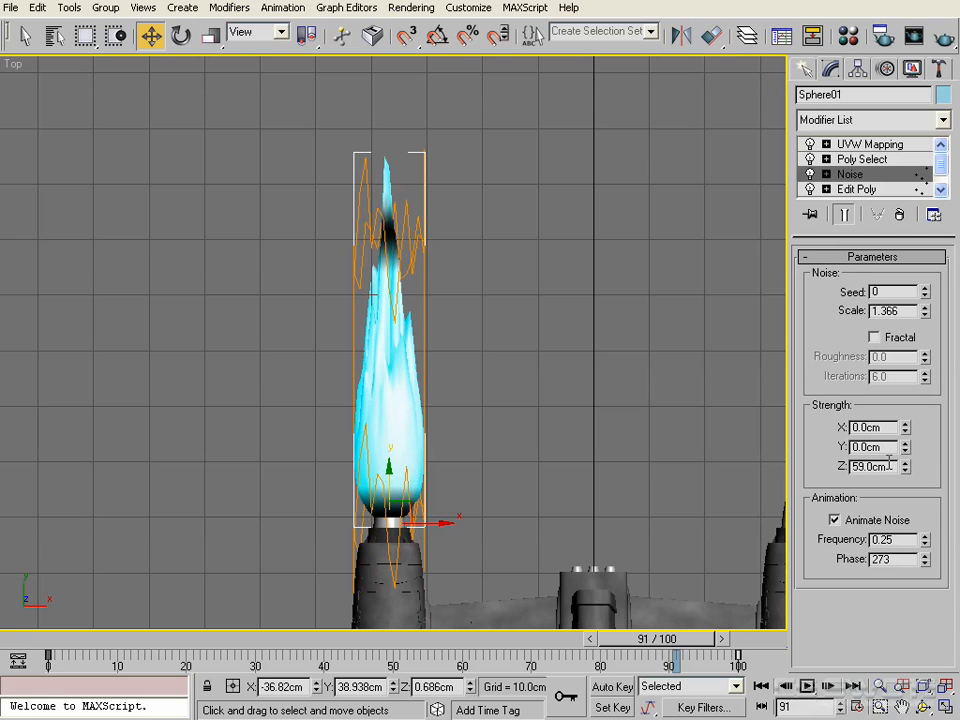
Examine the flame from the side at the Poly Select level of its modifier stack, and go back to frame 0
middle_drag(450, 417, 441, 379)
alt+middle_drag(609, 396, 407, 347)
scroll(458, 358, up, 3)
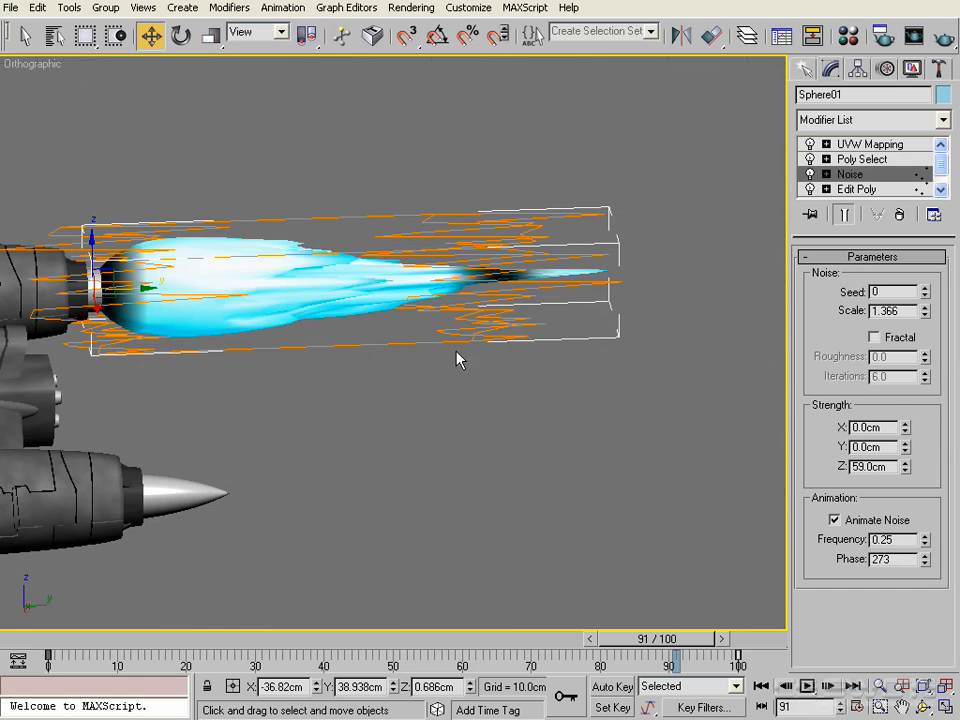
click(905, 145)
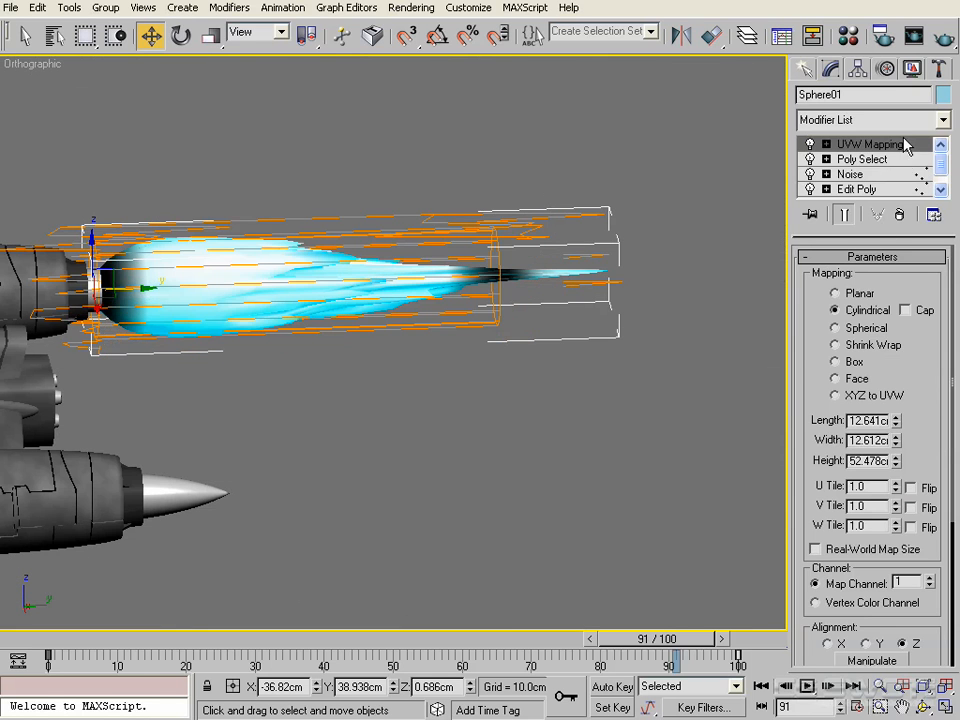
click(876, 159)
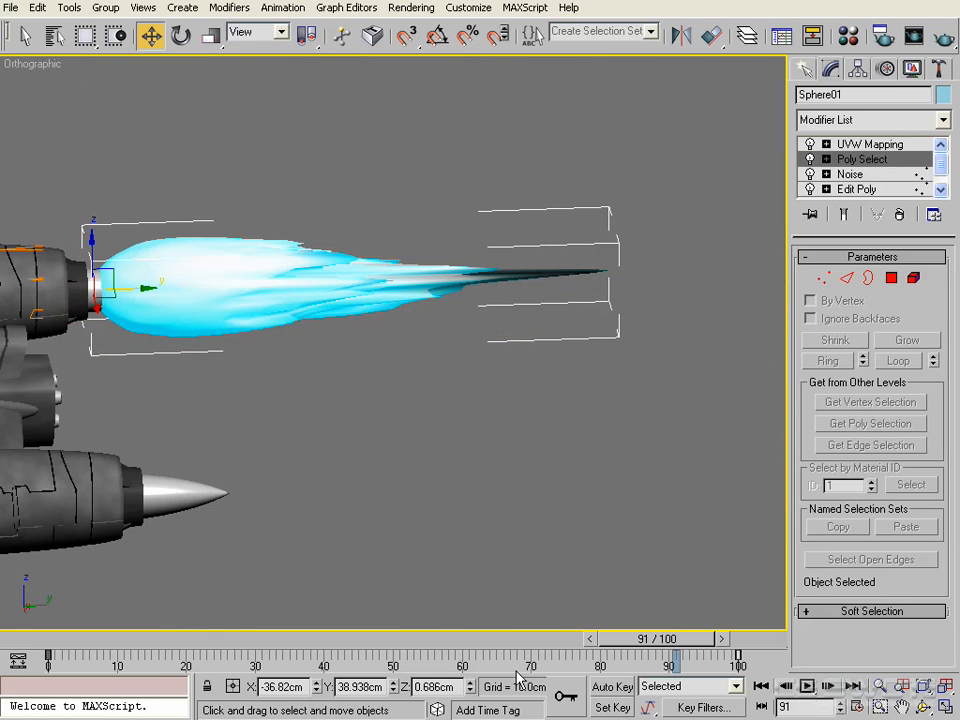
drag(118, 640, 52, 636)
key(w)
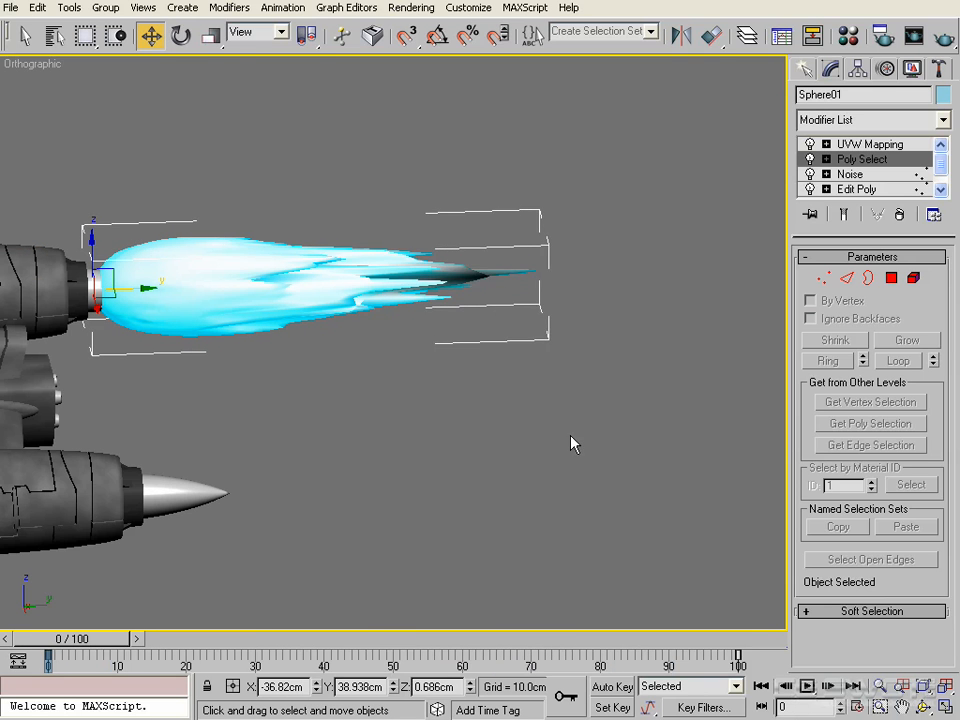
Copy the Lg_Flame material's diffuse colour and assign a Noise map to its diffuse channel
key(m)
drag(599, 20, 636, 43)
scroll(310, 383, up, 2)
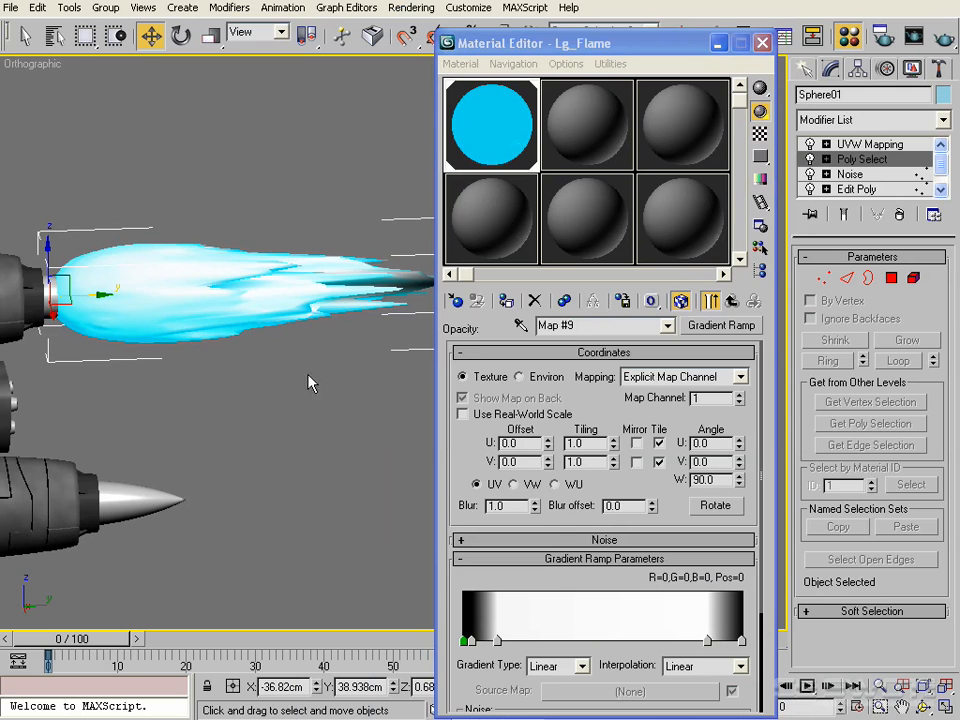
click(732, 301)
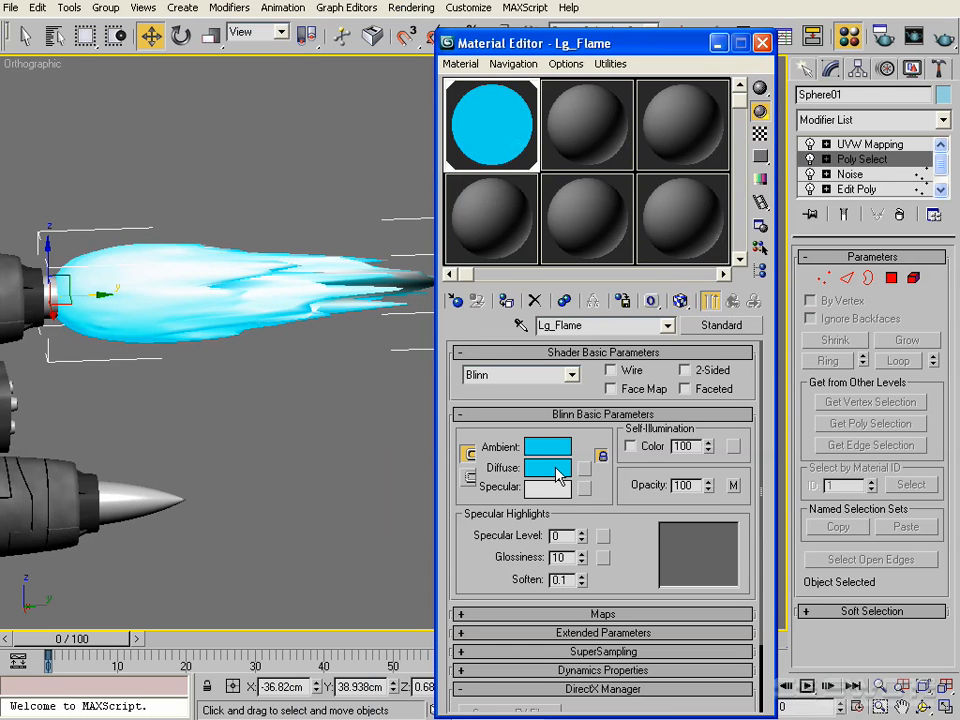
right_click(560, 474)
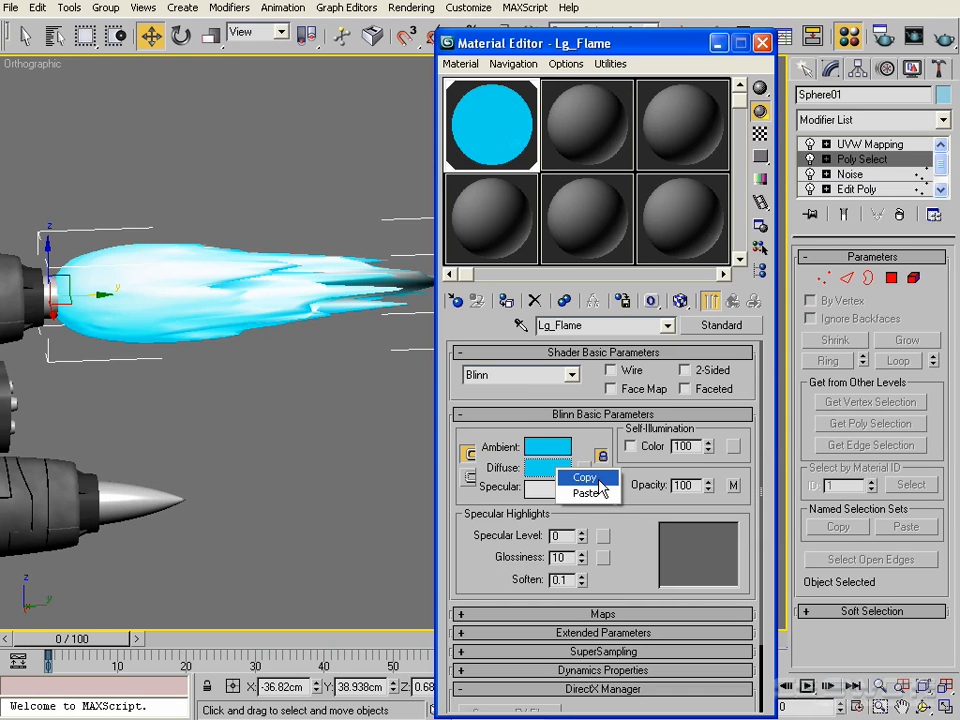
click(597, 479)
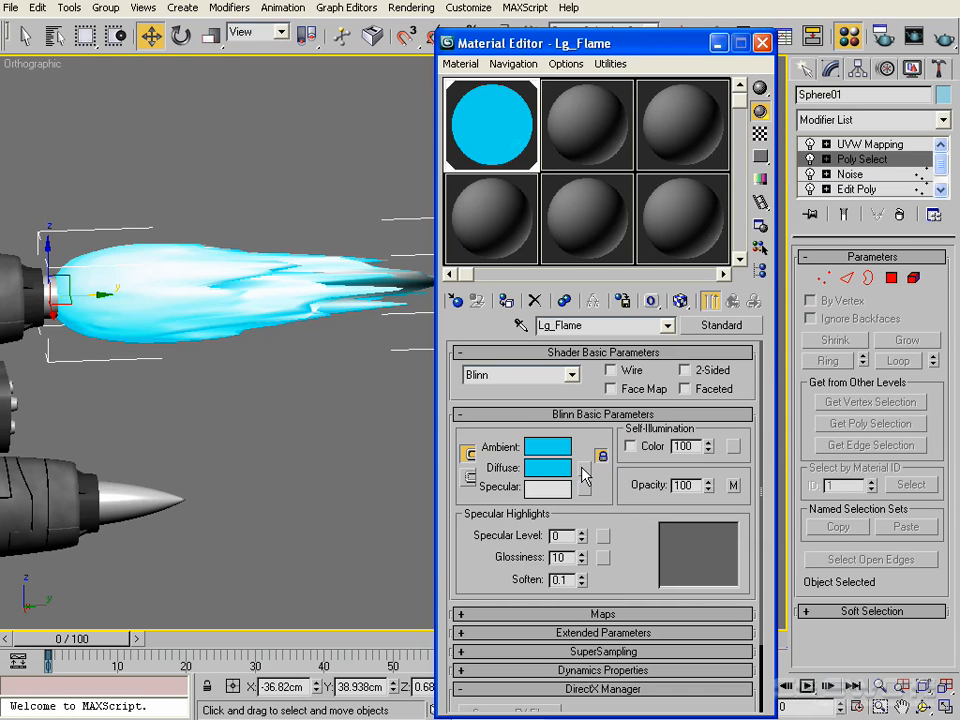
click(585, 474)
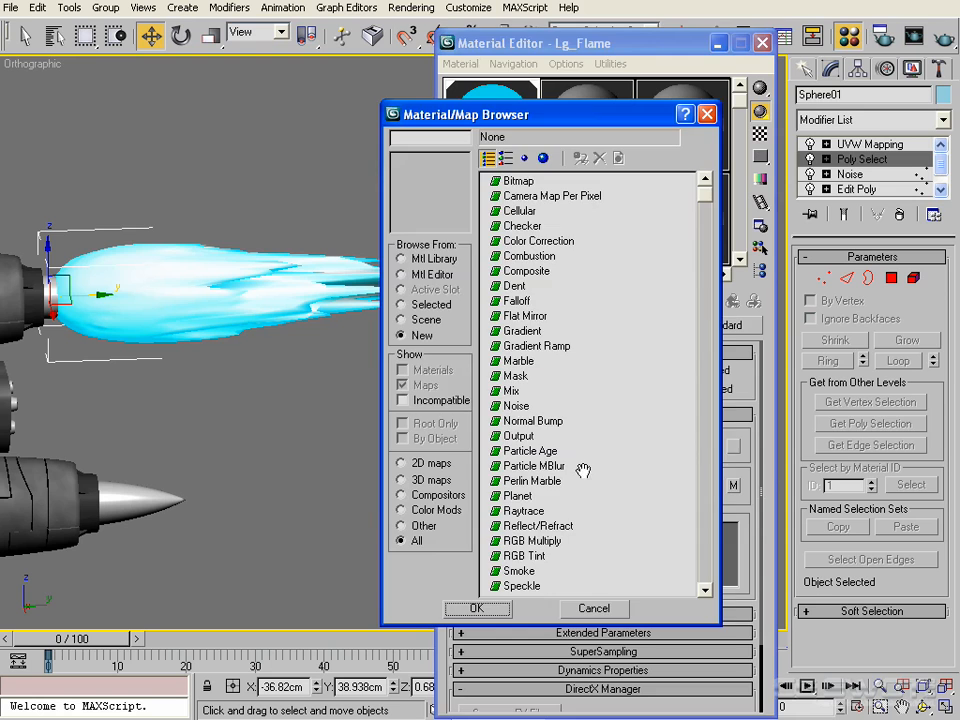
double_click(534, 407)
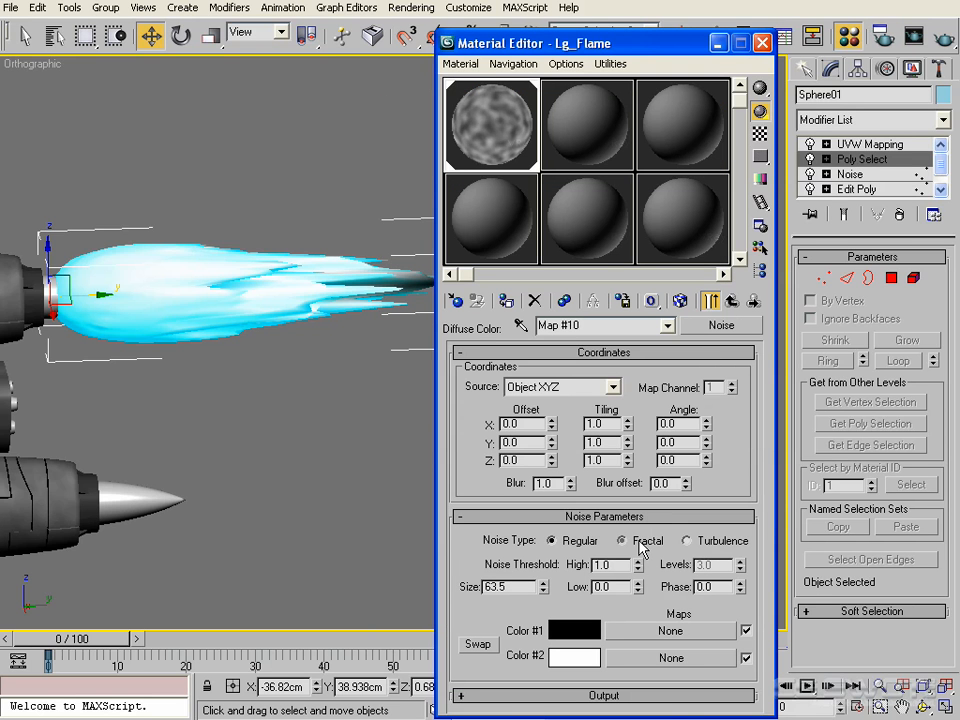
Set the diffuse Noise map to Fractal, Explicit Map Channel and size 0.25, and show the material sample on a cylinder
click(640, 541)
click(613, 387)
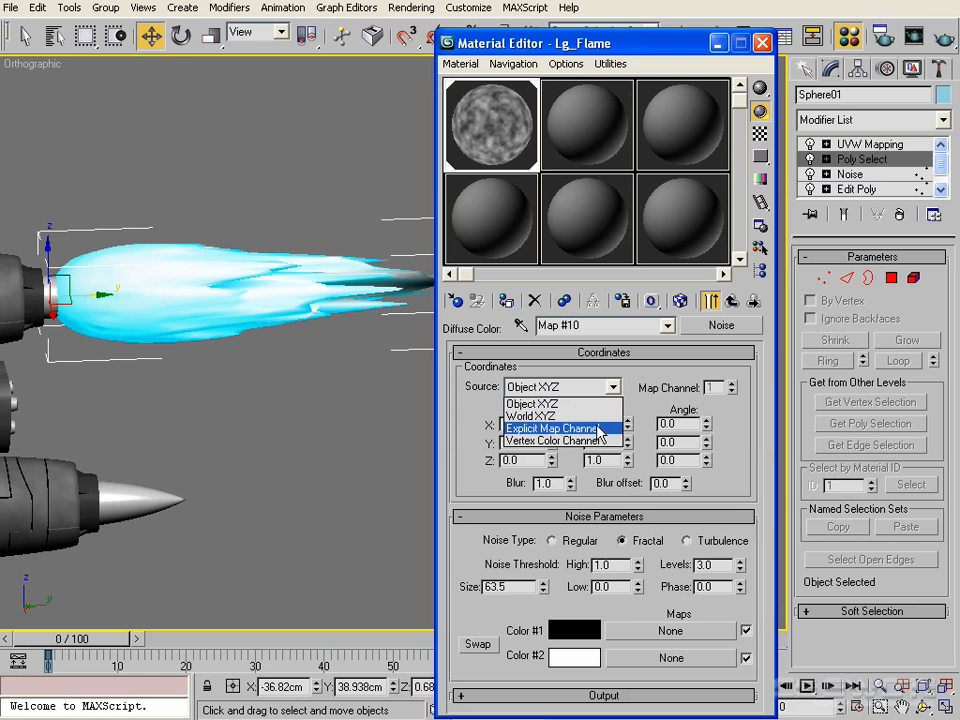
click(598, 428)
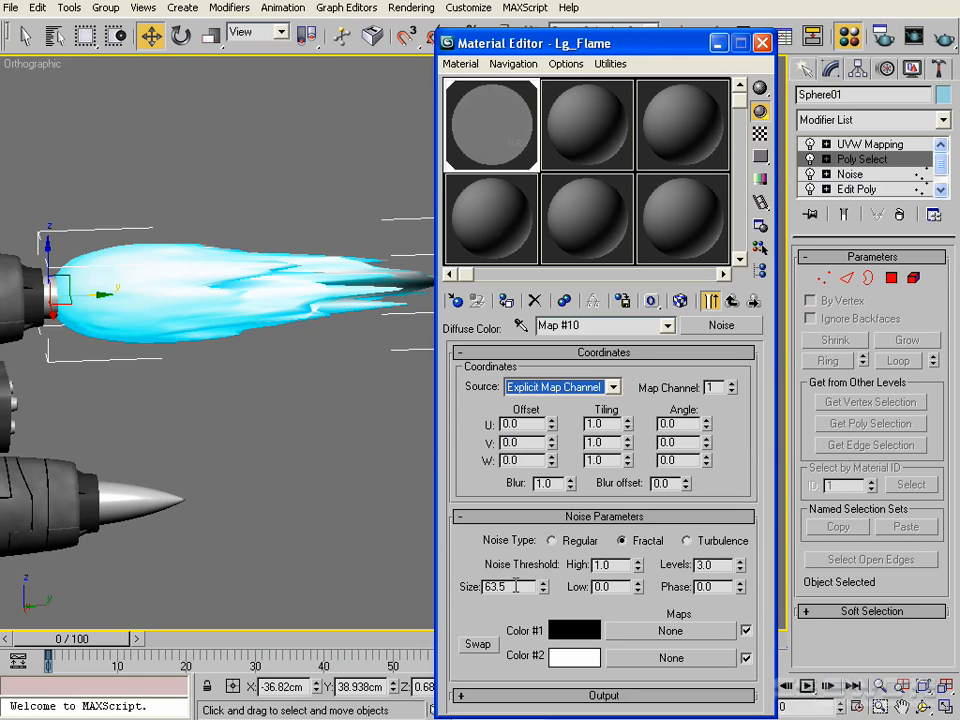
double_click(516, 586)
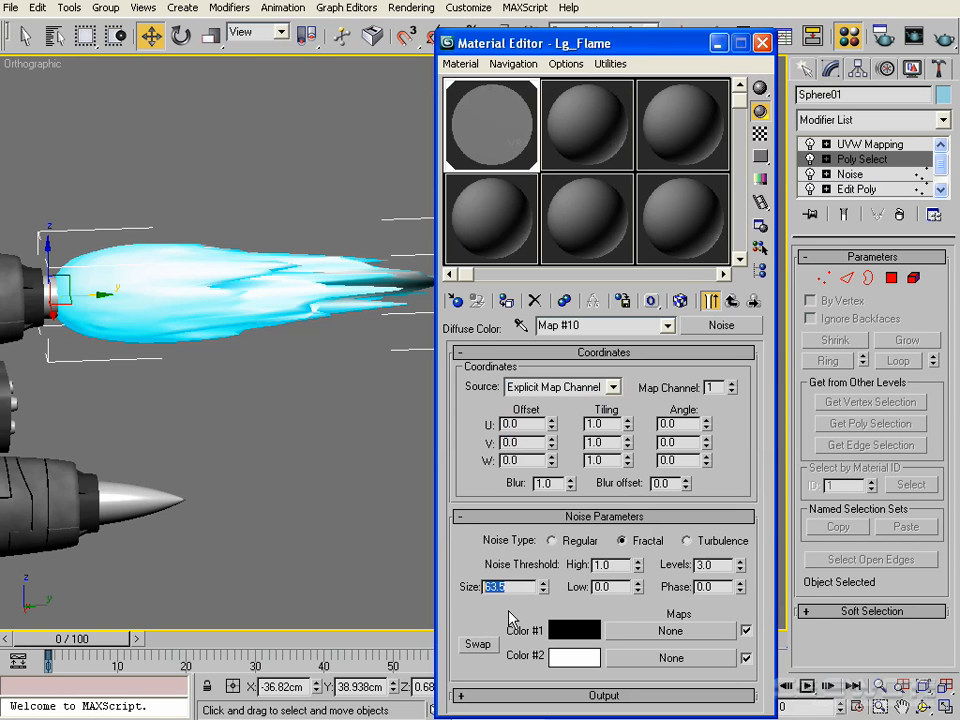
key(BackSpace)
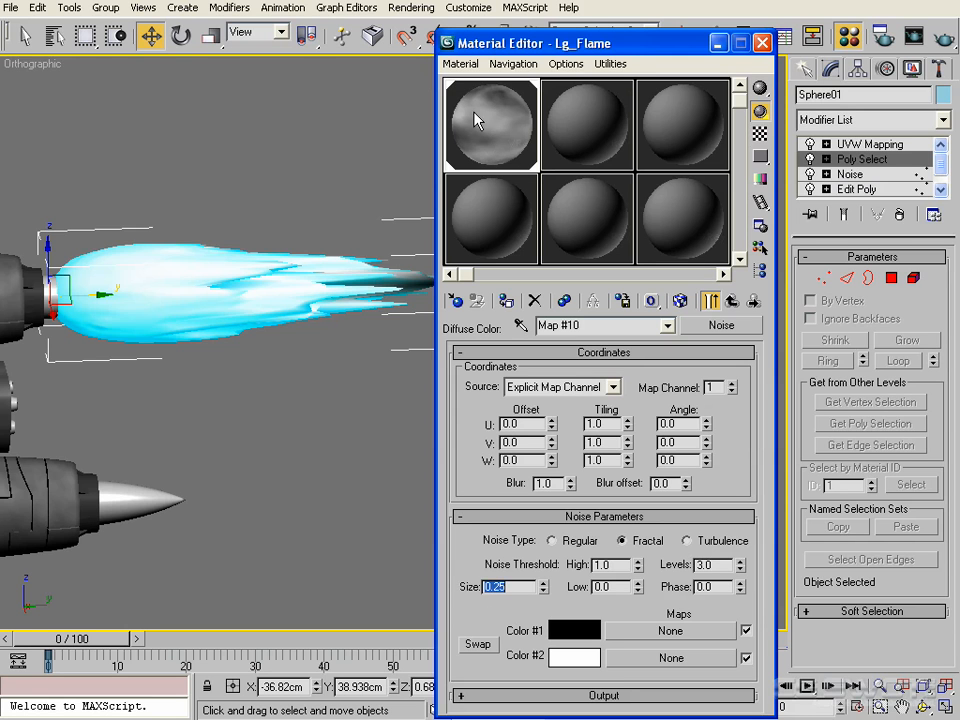
click(761, 90)
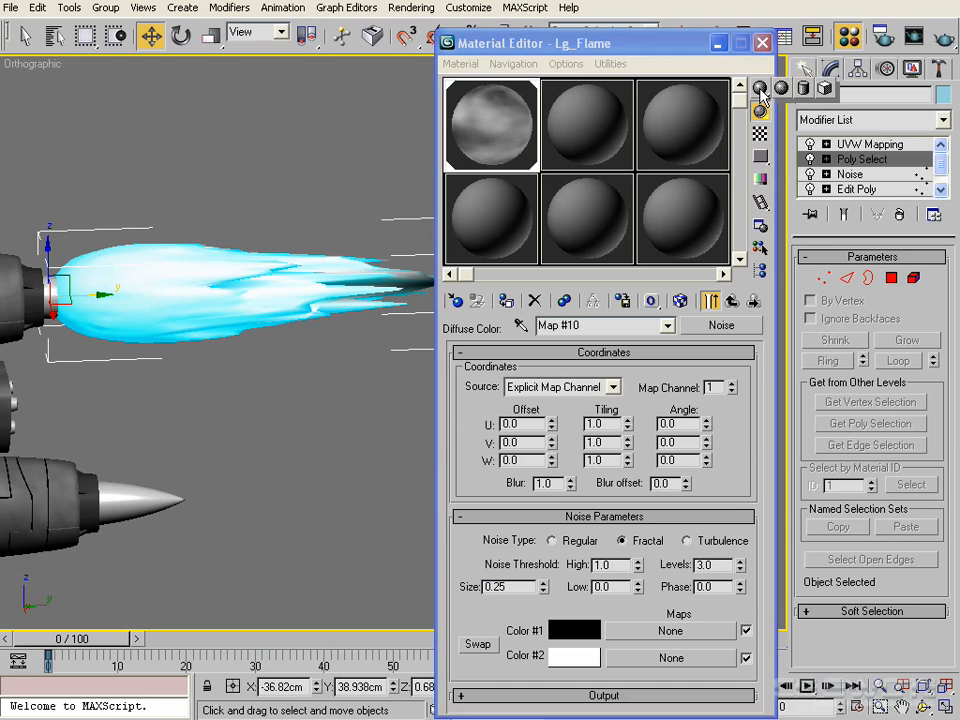
drag(761, 93, 808, 92)
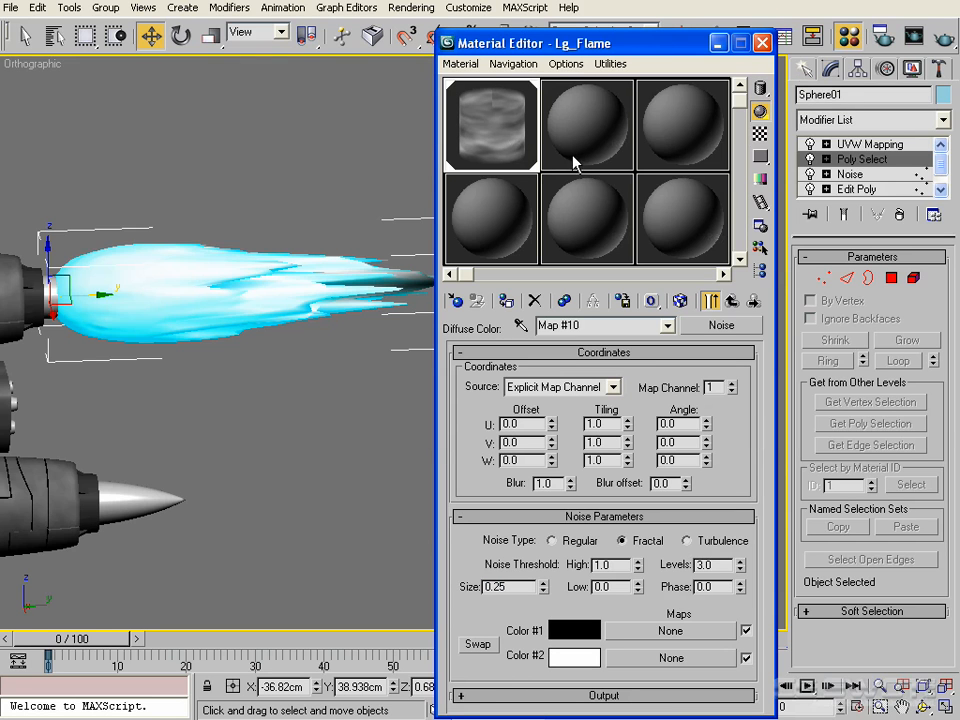
Paste the copied blue into the Noise map's Color #1, and set the noise threshold to high 0.65 and low 0.35
right_click(568, 636)
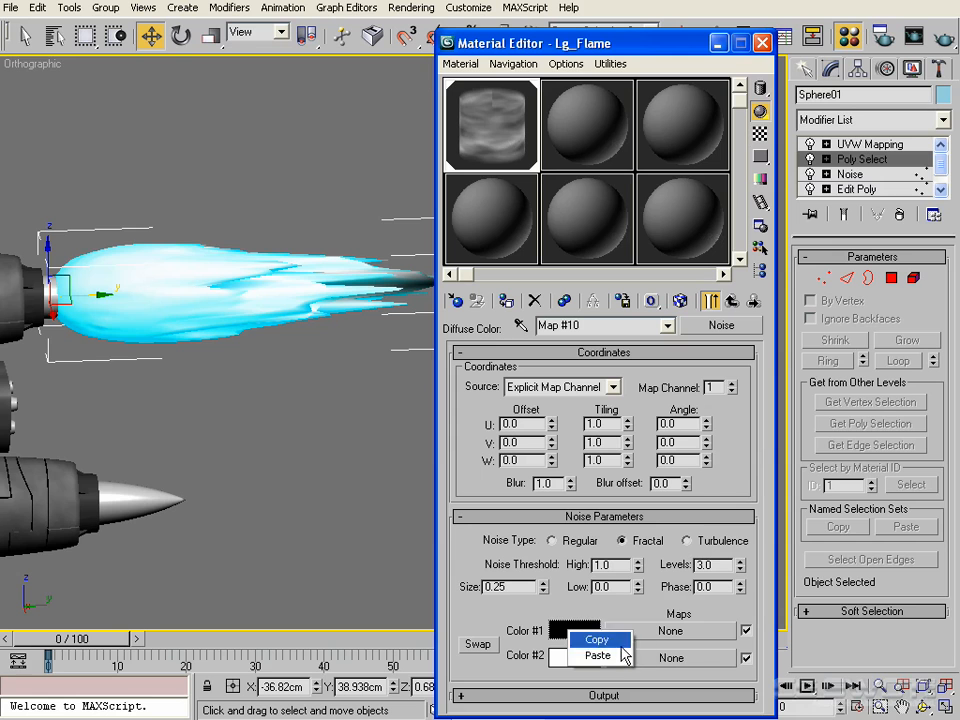
click(590, 714)
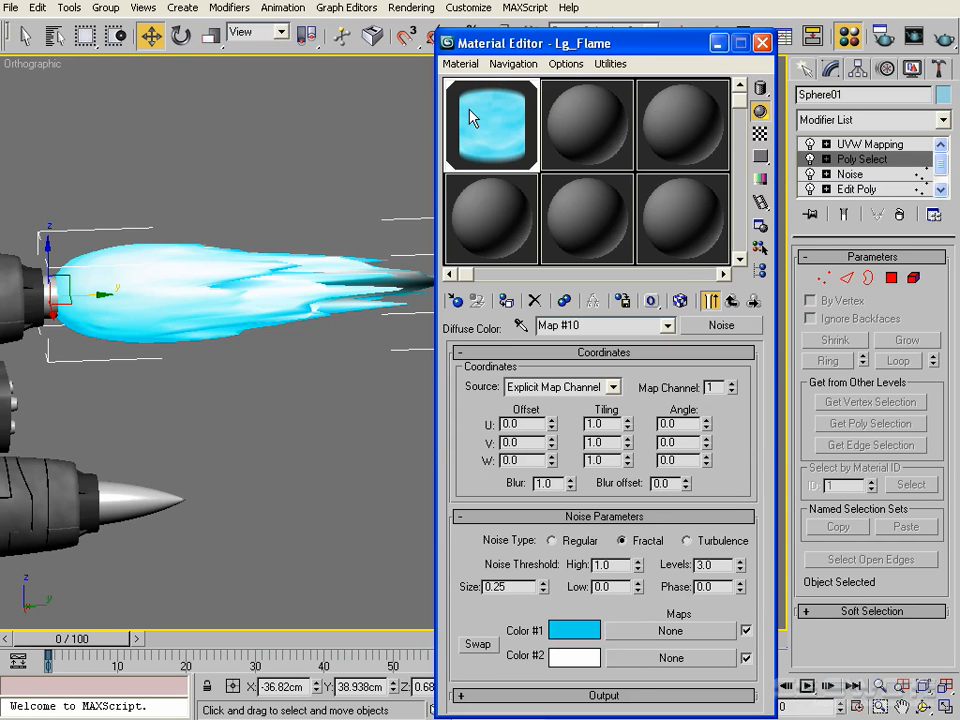
click(638, 568)
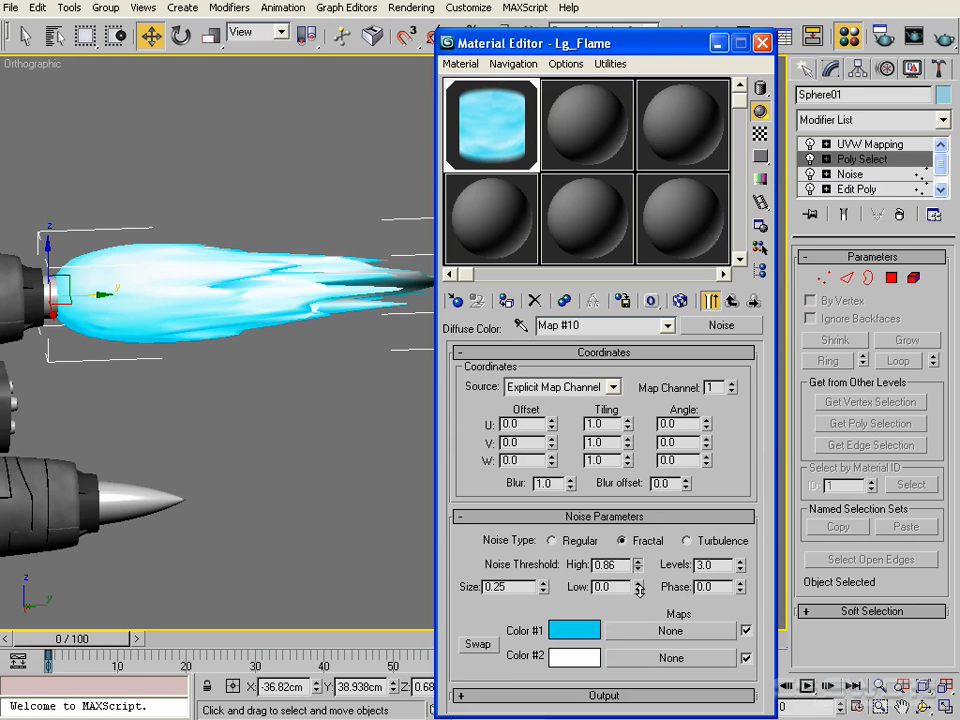
drag(639, 590, 641, 512)
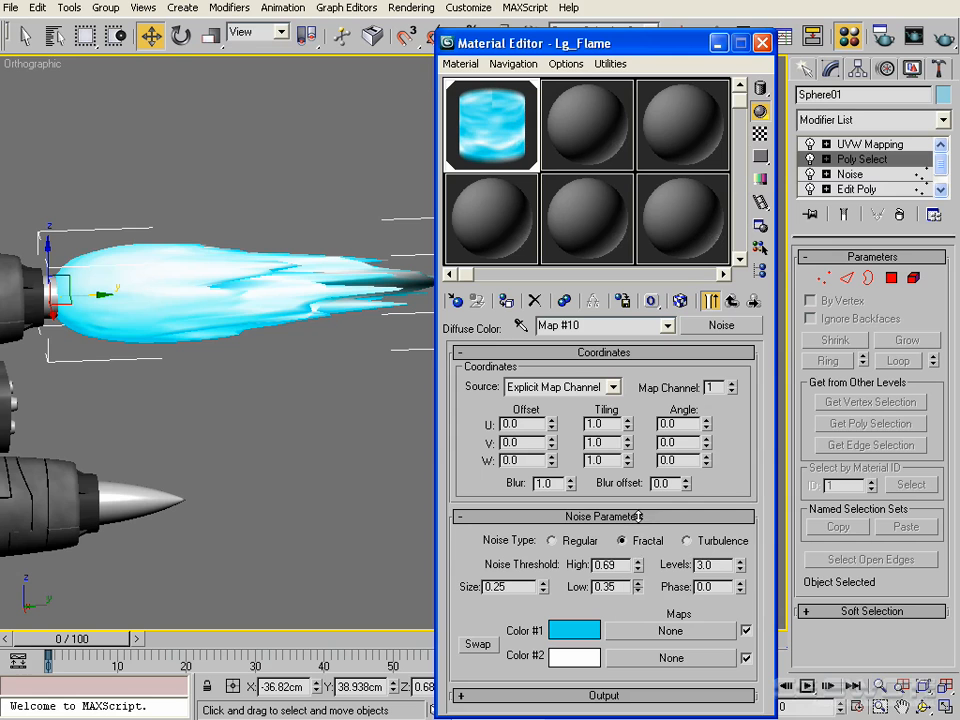
drag(638, 568, 640, 585)
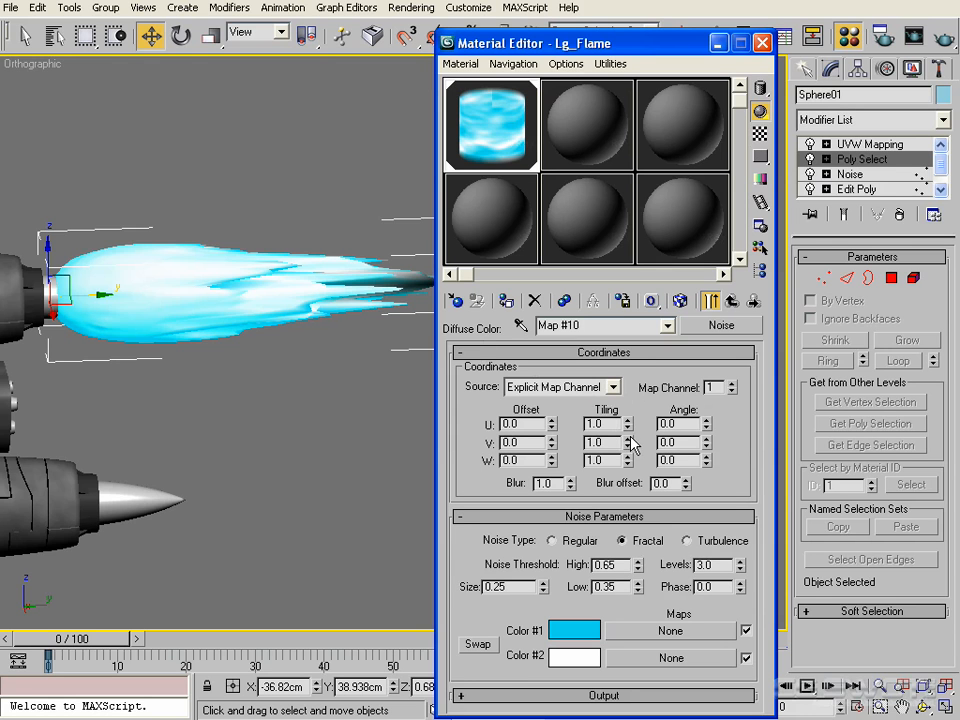
Set the diffuse Noise map's V tiling to 0.1 and its noise size to 0.15
mouse_move(627, 450)
mouse_down()
mouse_move(629, 458)
mouse_move(628, 443)
mouse_up()
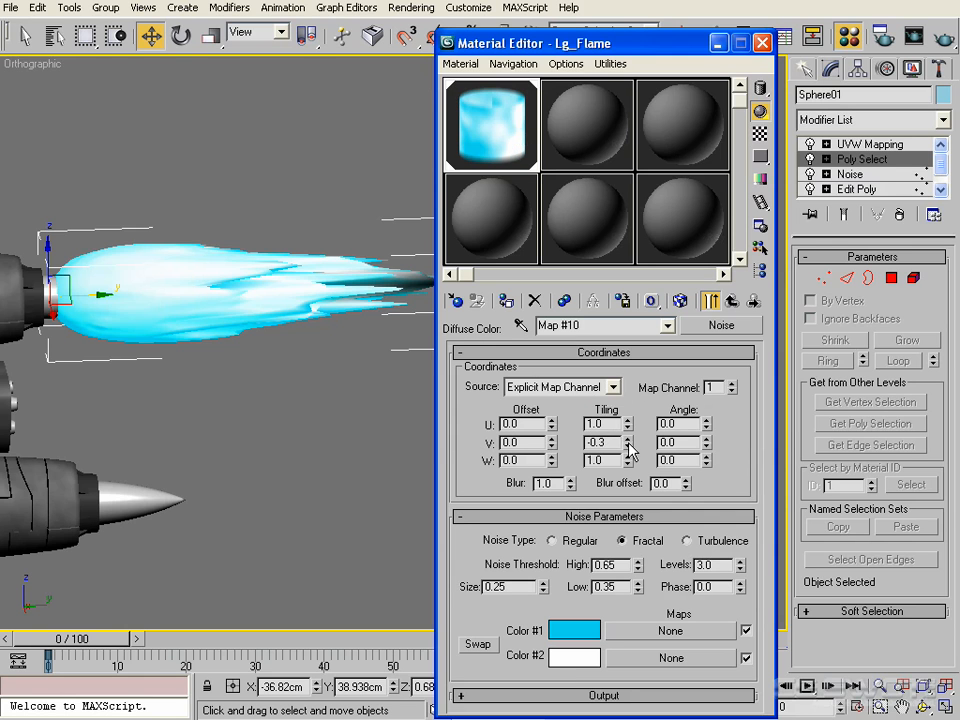
double_click(601, 441)
text(0.1)
key(Return)
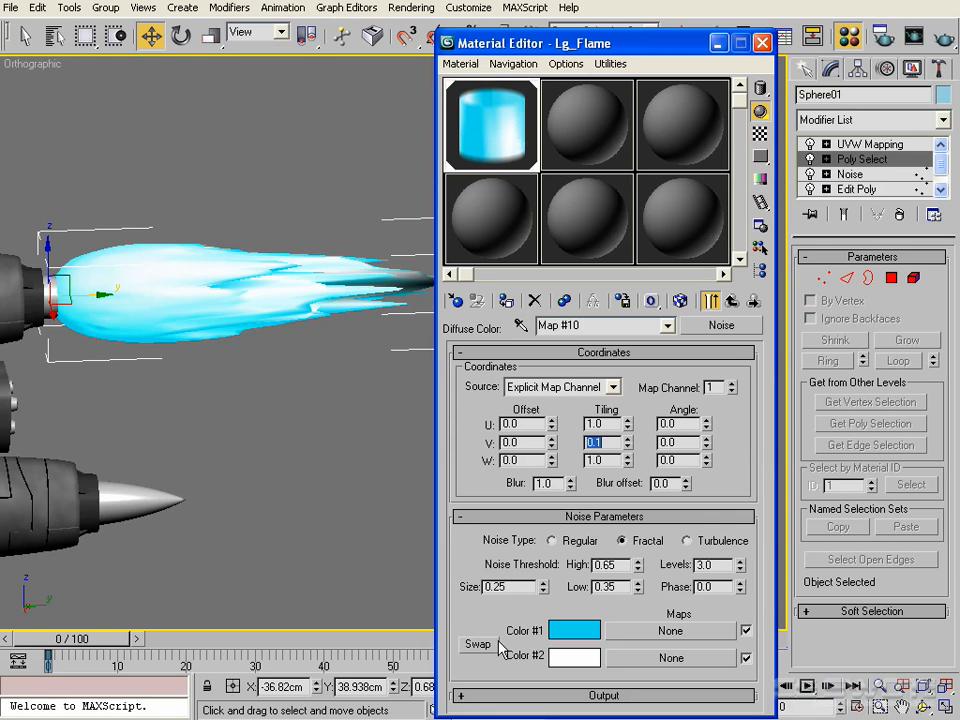
double_click(497, 587)
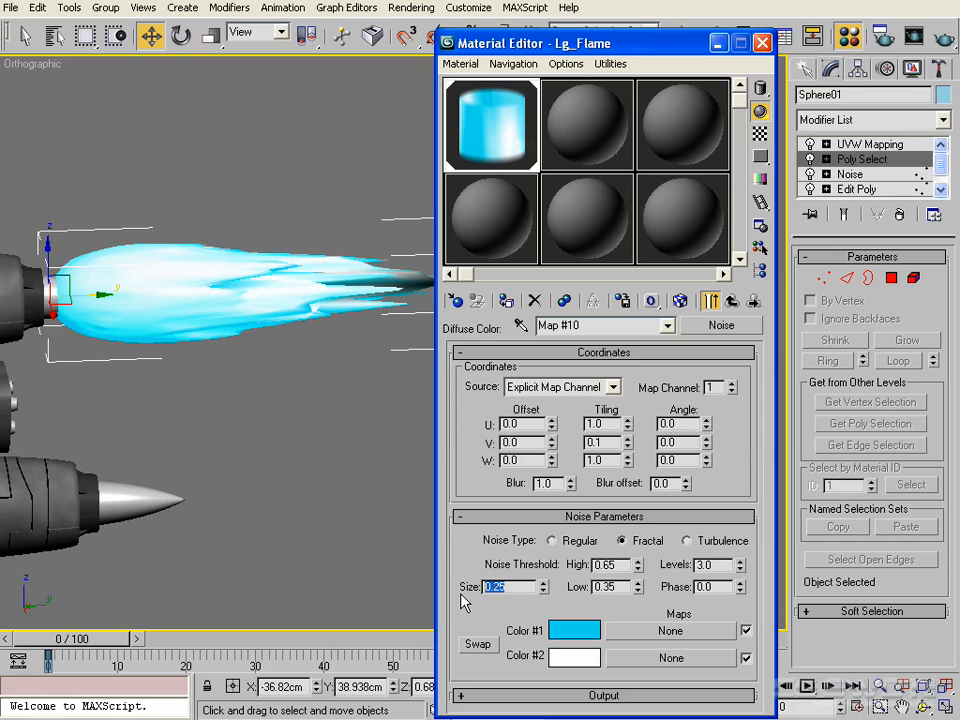
key(BackSpace)
text(.15)
key(Return)
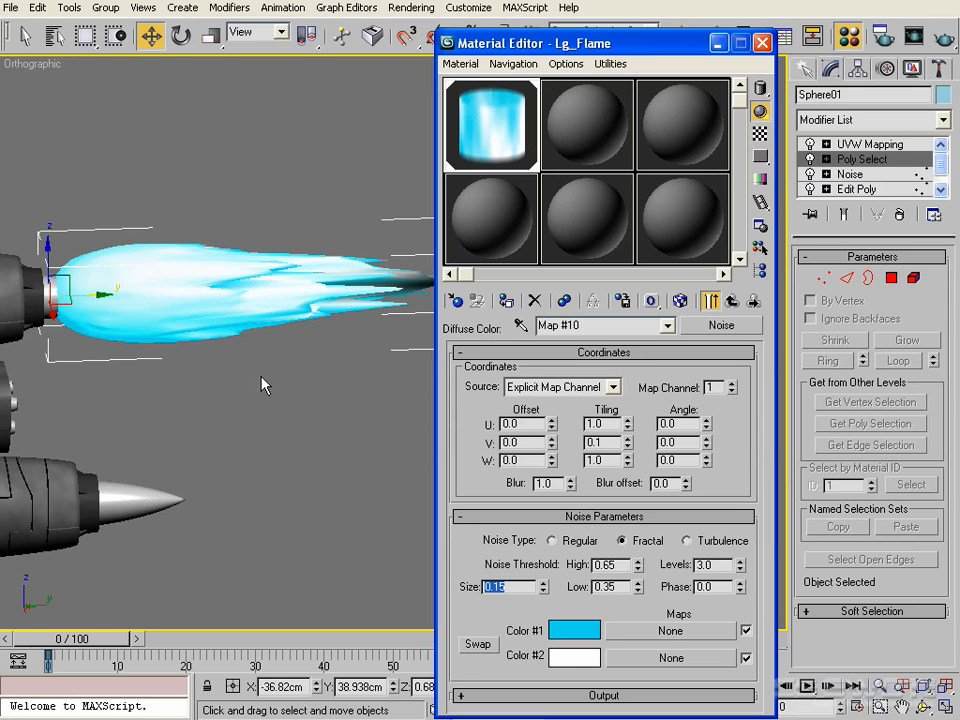
Render the flame from two different viewing angles to check the stretched noise pattern, closing each render
click(946, 39)
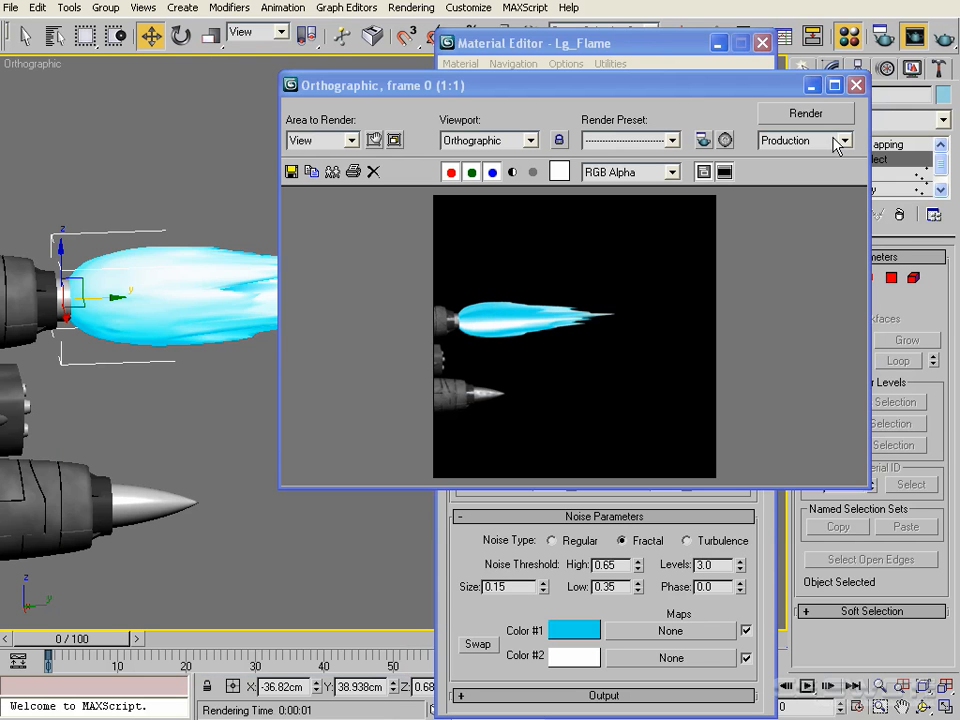
click(859, 86)
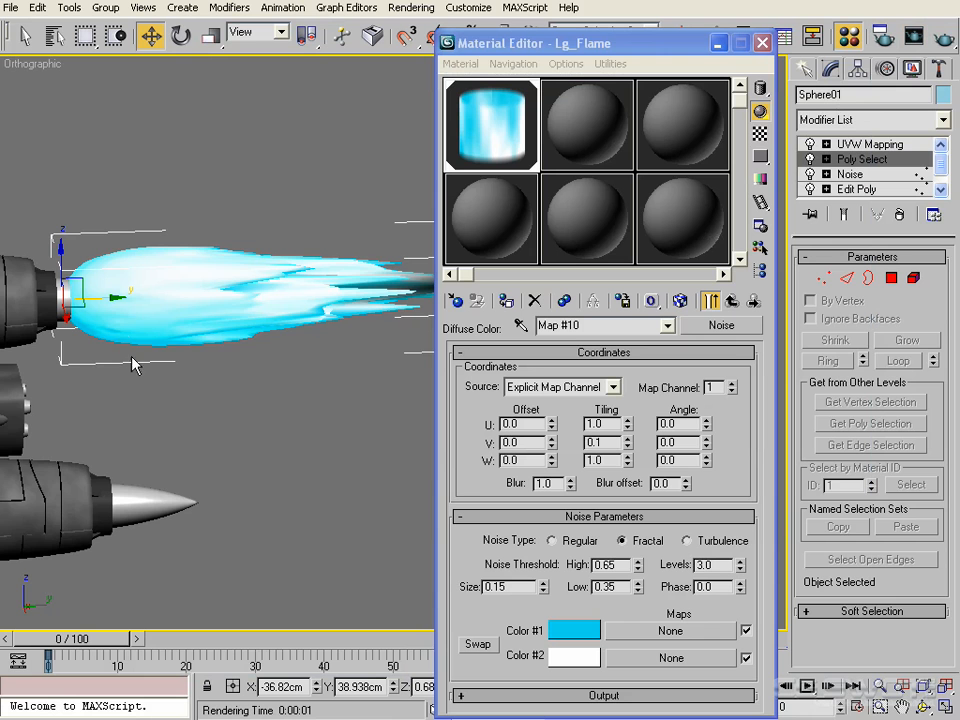
alt+middle_drag(110, 391, 410, 276)
click(942, 32)
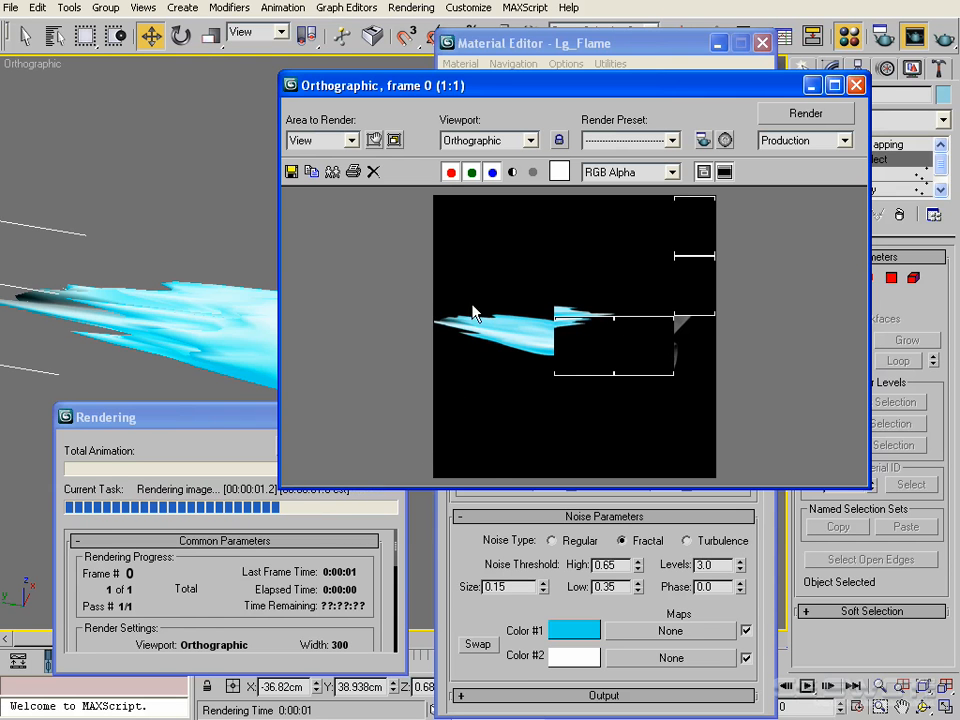
click(856, 85)
alt+middle_drag(301, 298, 365, 350)
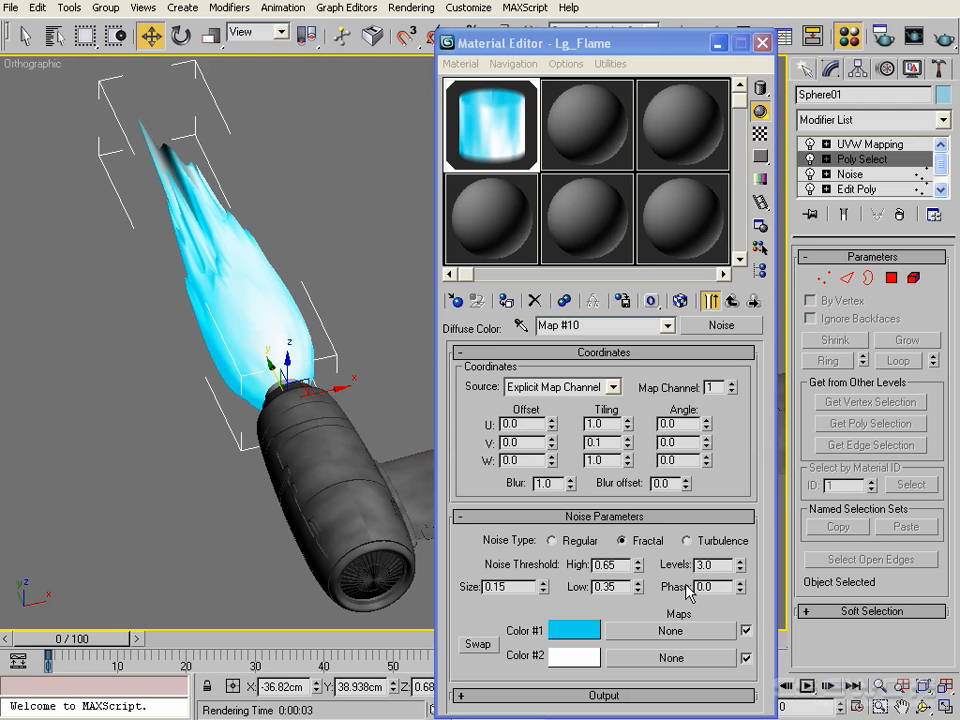
Animate the diffuse Noise map by turning on Auto Key at frame 100 and setting its phase to 8
drag(657, 48, 576, 43)
click(58, 649)
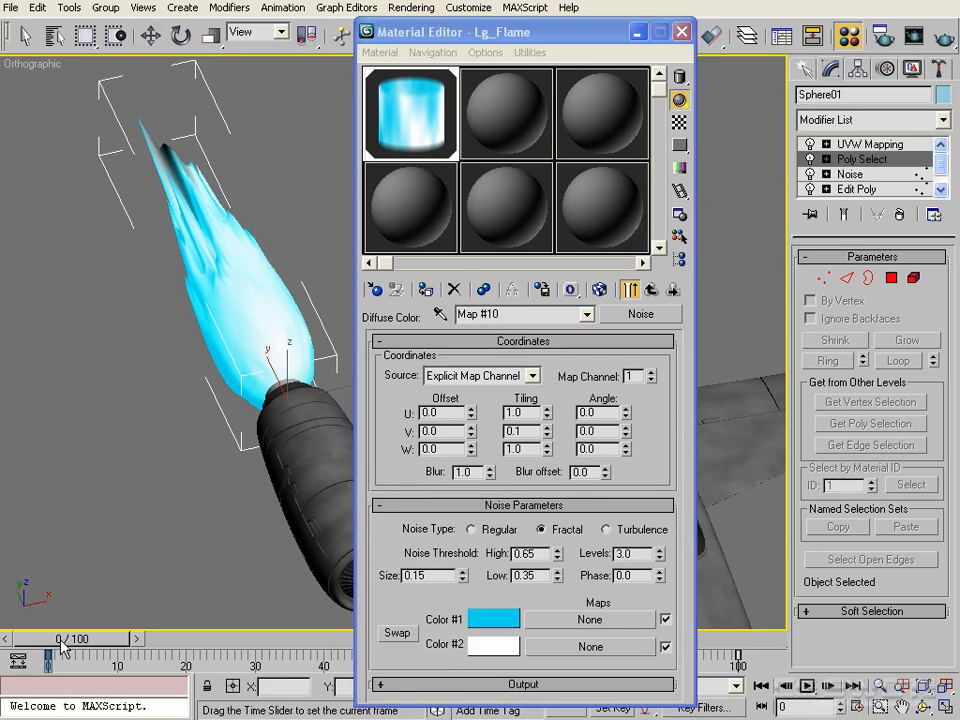
drag(60, 648, 715, 638)
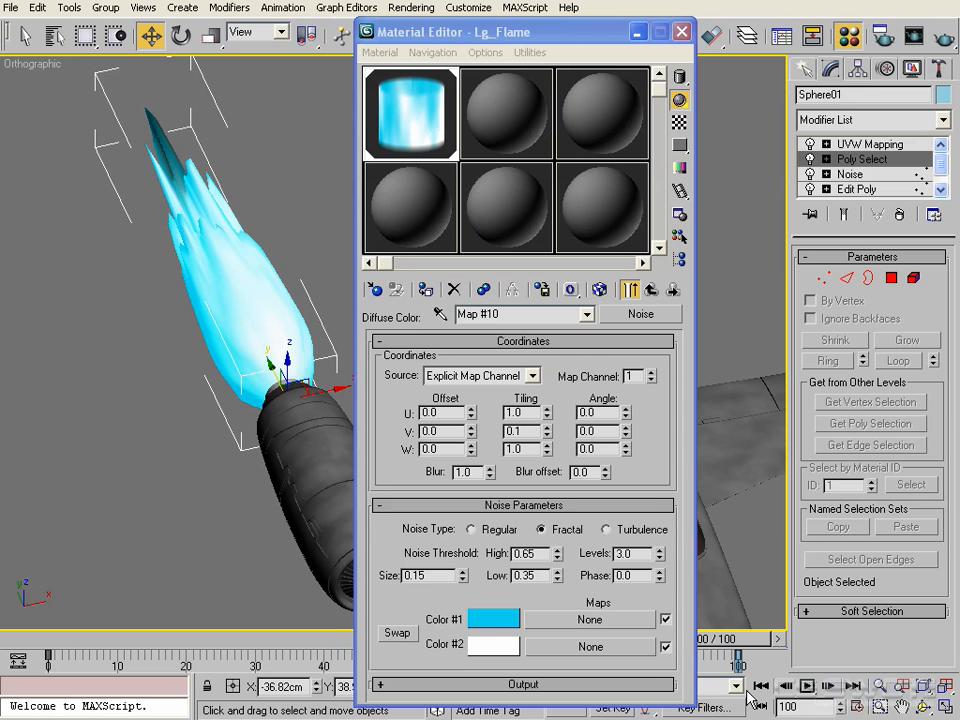
drag(455, 31, 408, 23)
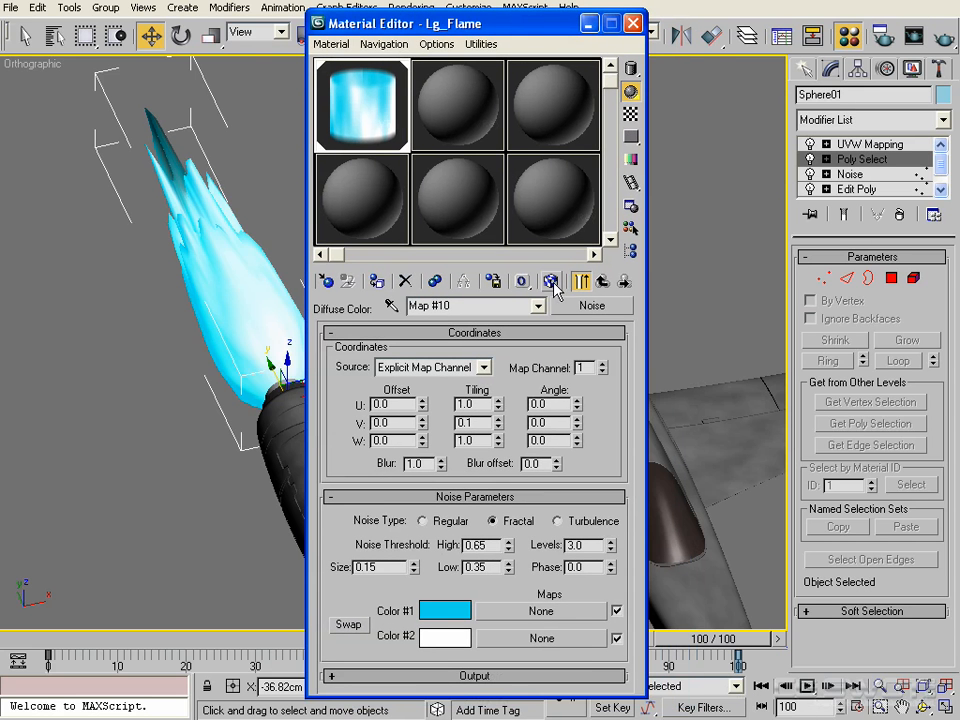
drag(541, 33, 417, 37)
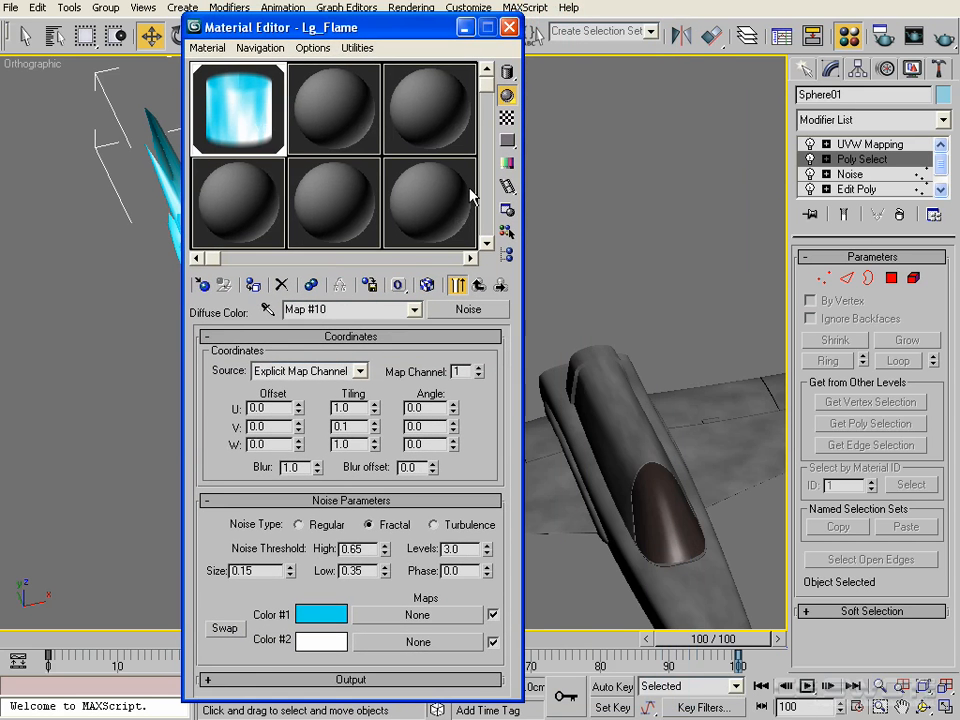
click(614, 687)
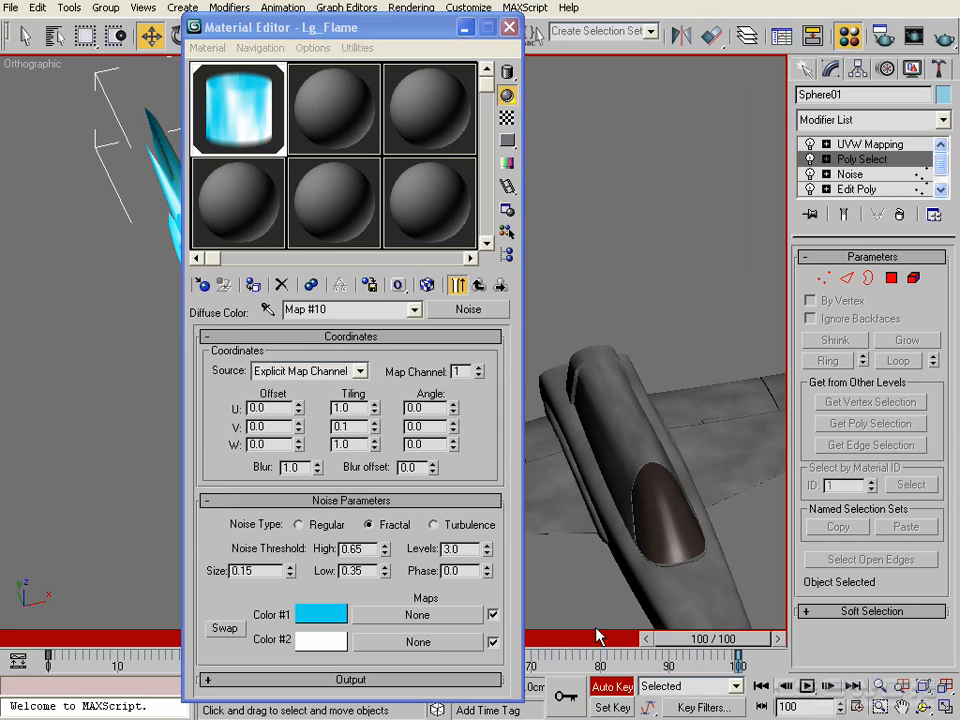
double_click(476, 572)
text(8)
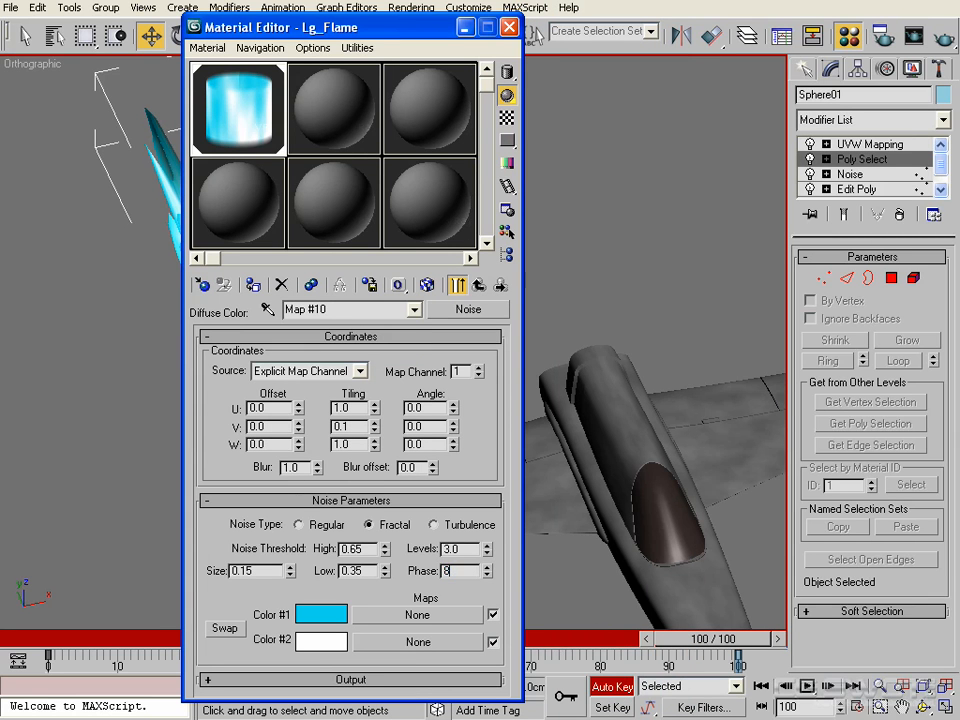
key(Return)
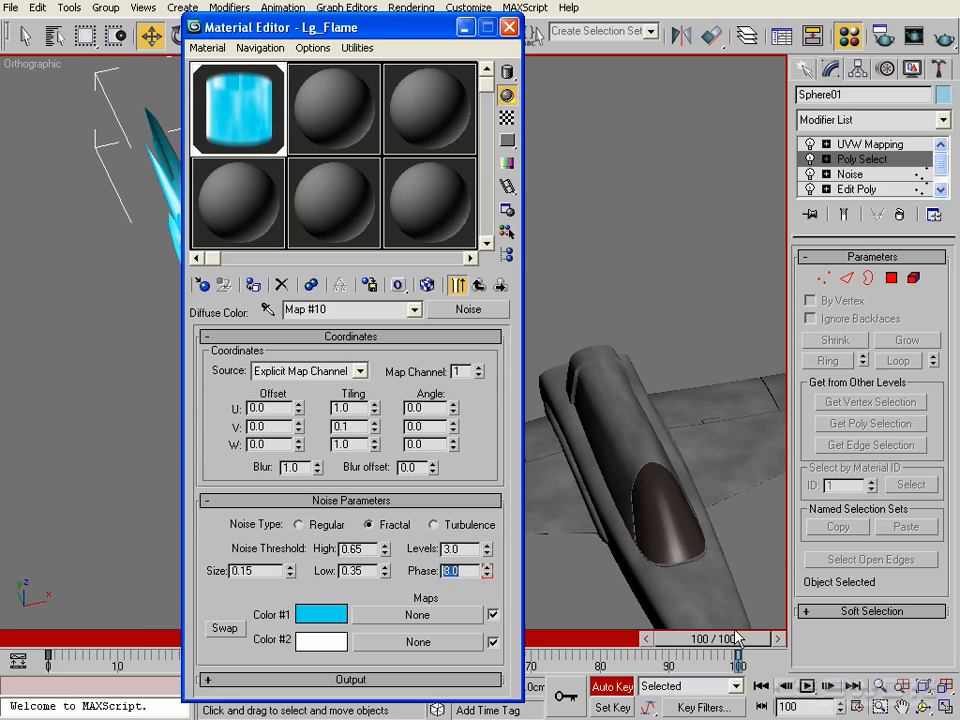
Scrub the animation back to frame 0 and turn off Auto Key
drag(737, 638, 778, 680)
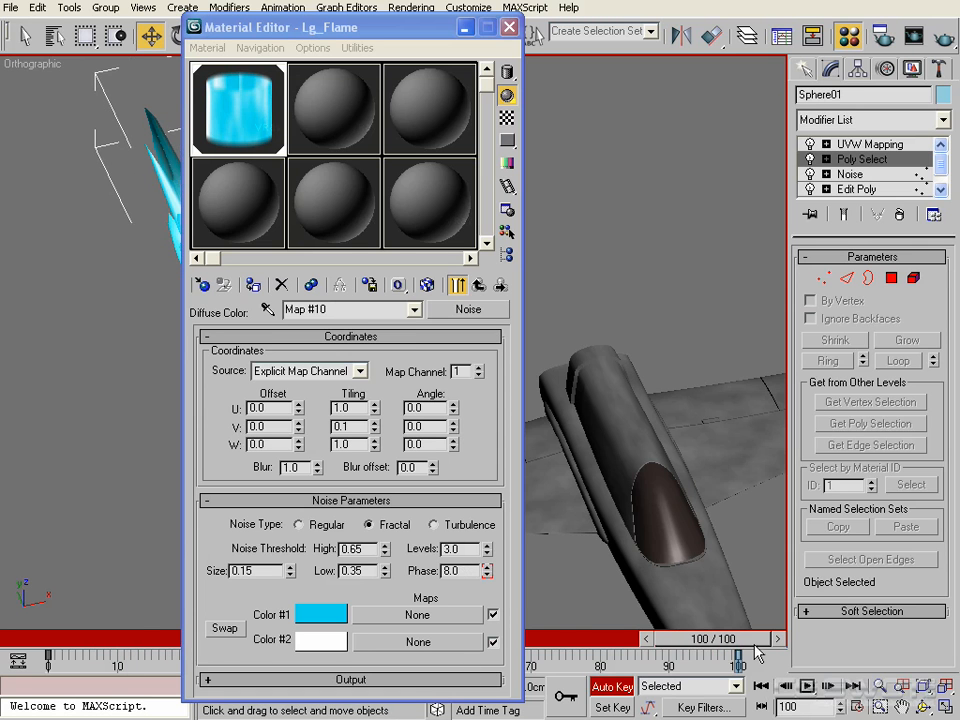
drag(713, 640, 597, 655)
key(w)
drag(680, 657, 50, 657)
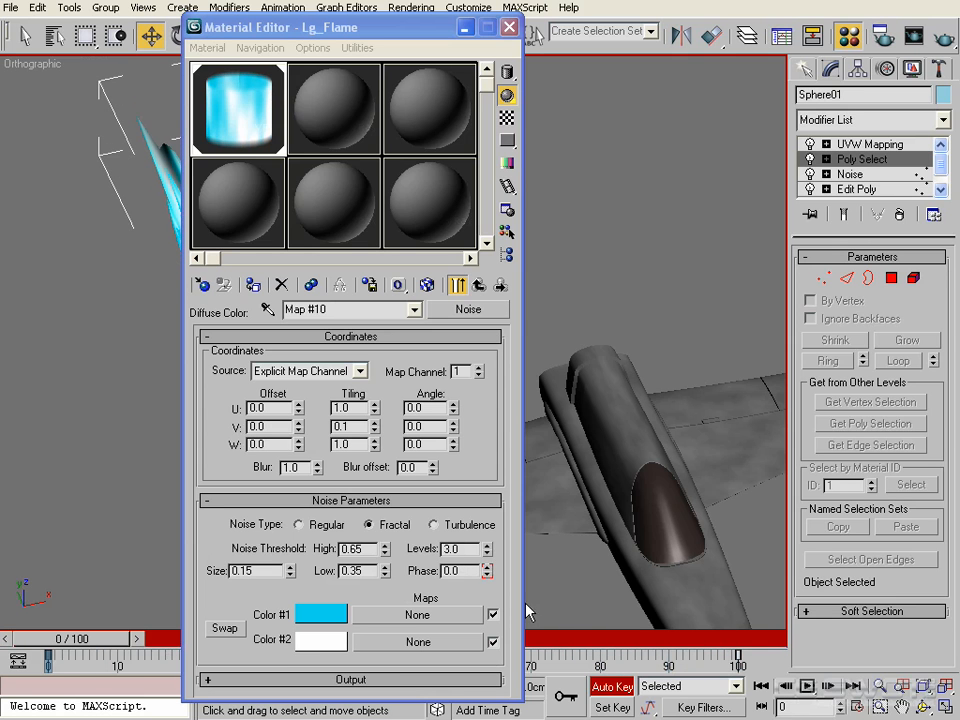
click(613, 688)
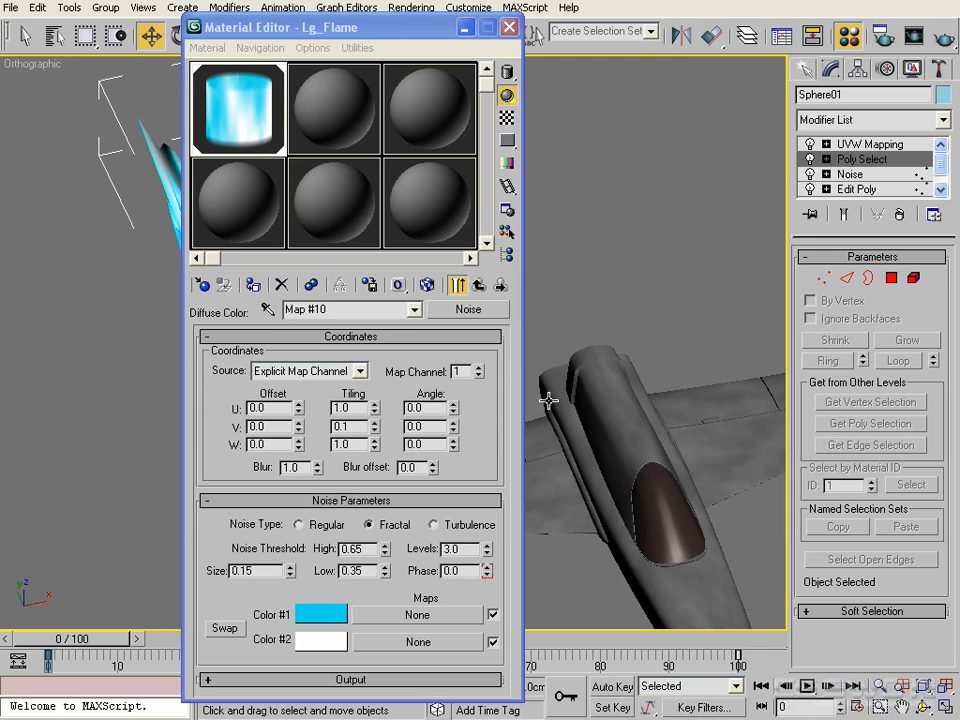
Open the Curve Editor for the flame and show the Phase curve of Lg_Flame's diffuse Noise map
right_click(531, 318)
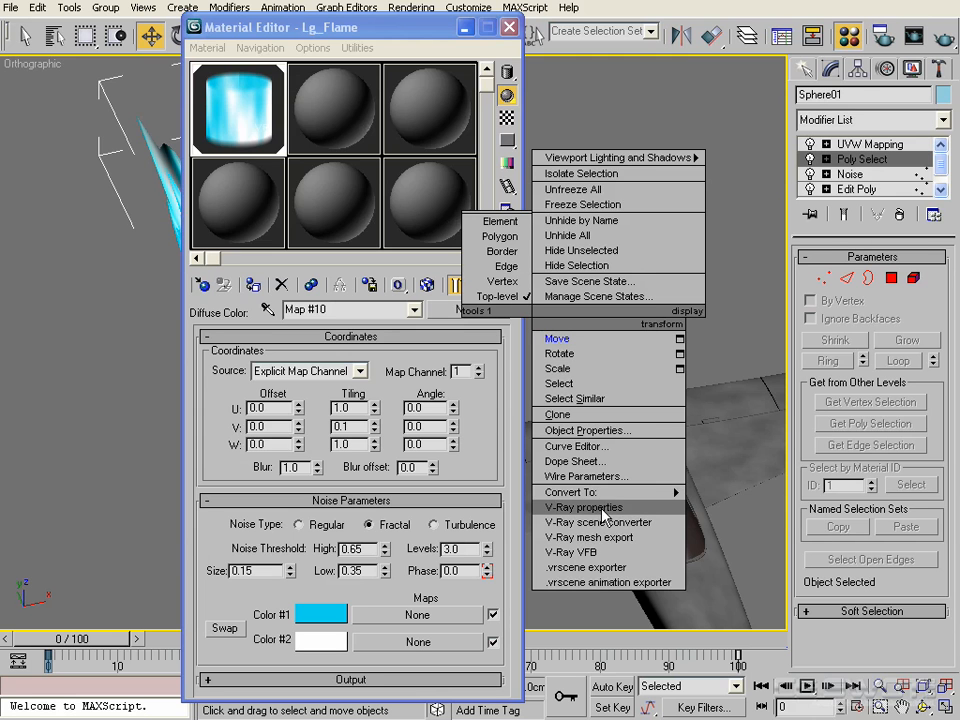
click(614, 447)
drag(439, 14, 477, 43)
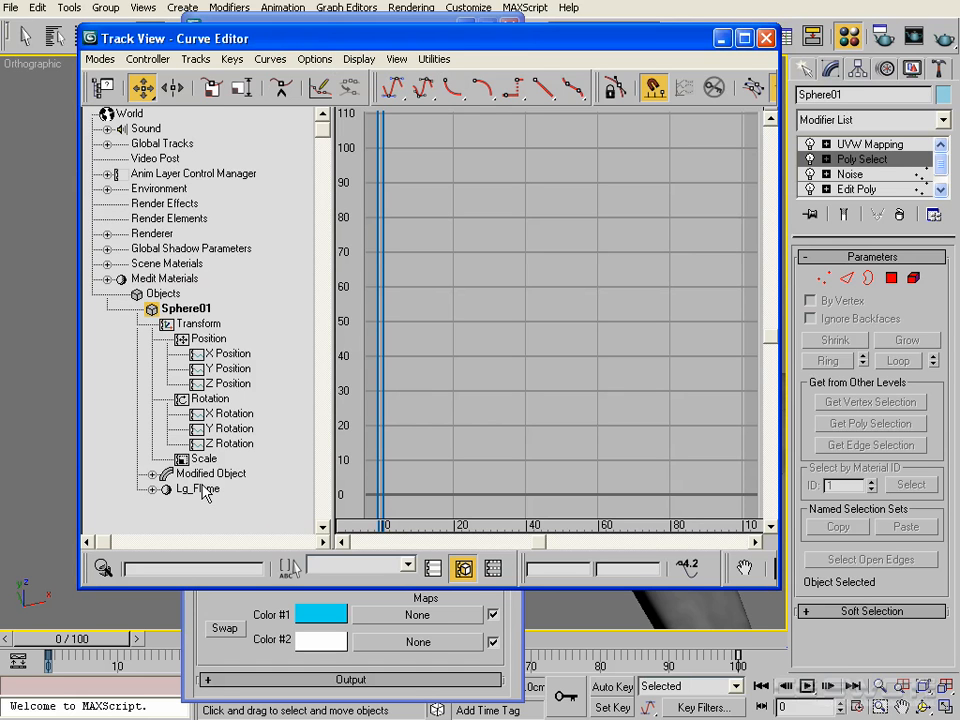
click(152, 489)
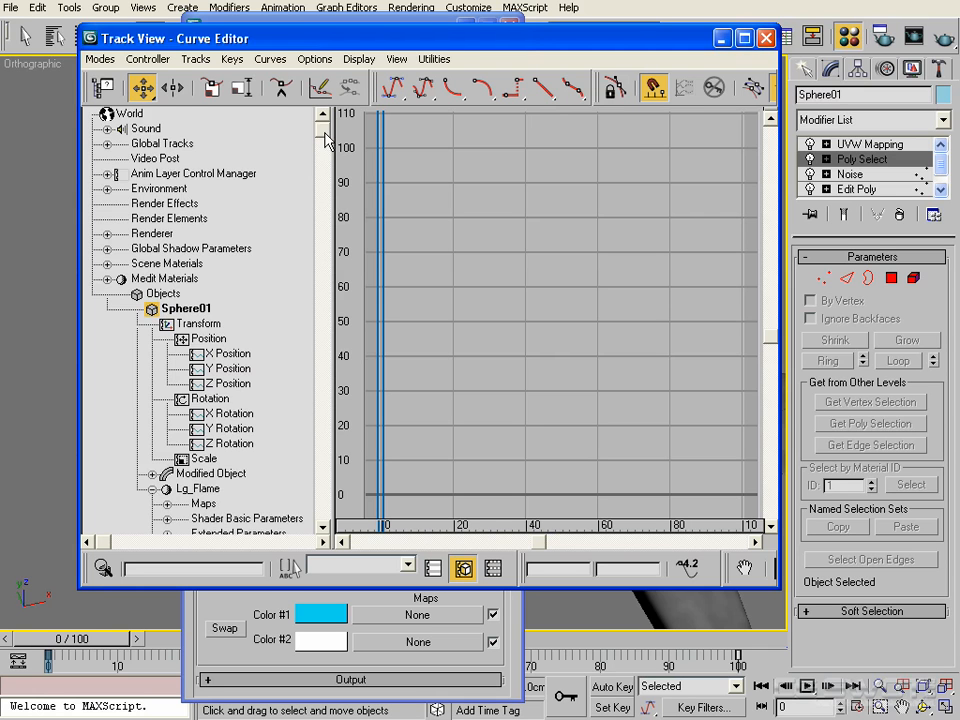
drag(325, 140, 325, 280)
click(167, 324)
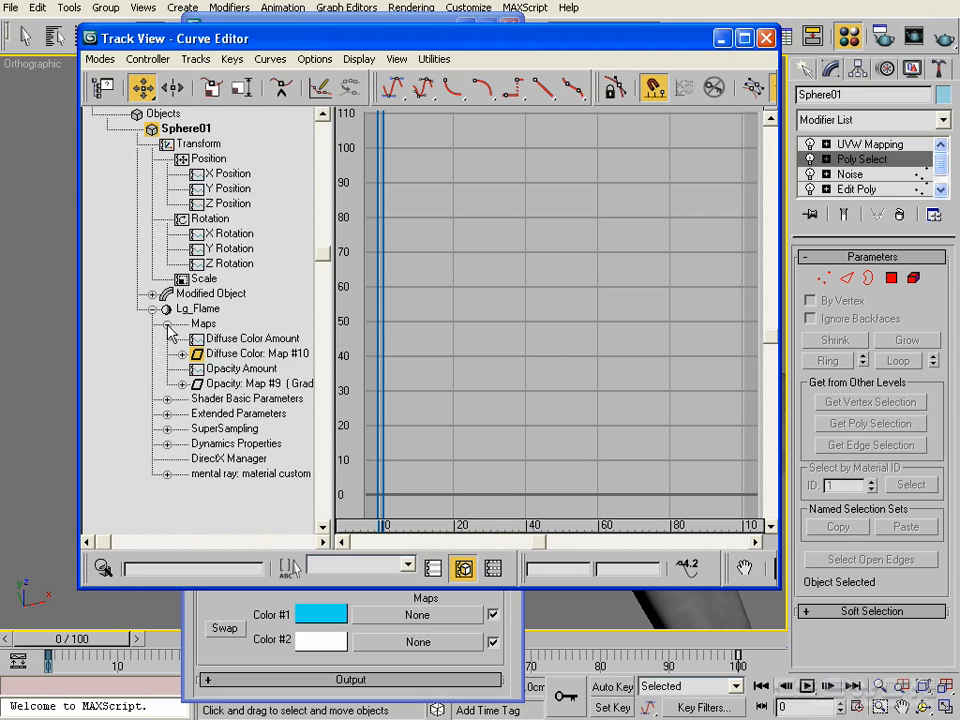
click(252, 355)
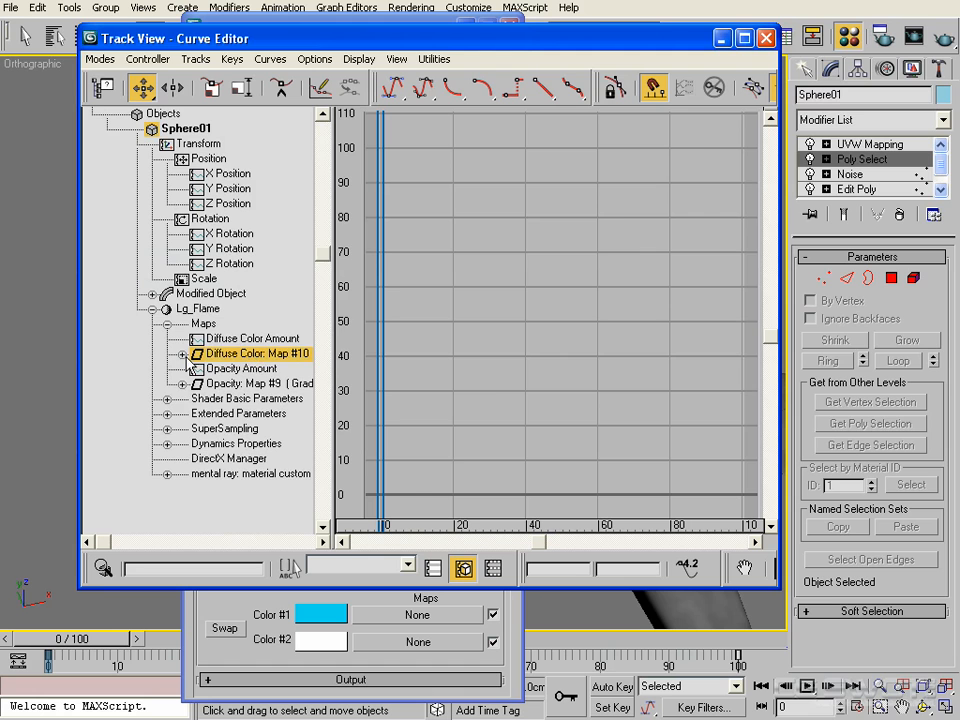
click(183, 354)
click(236, 430)
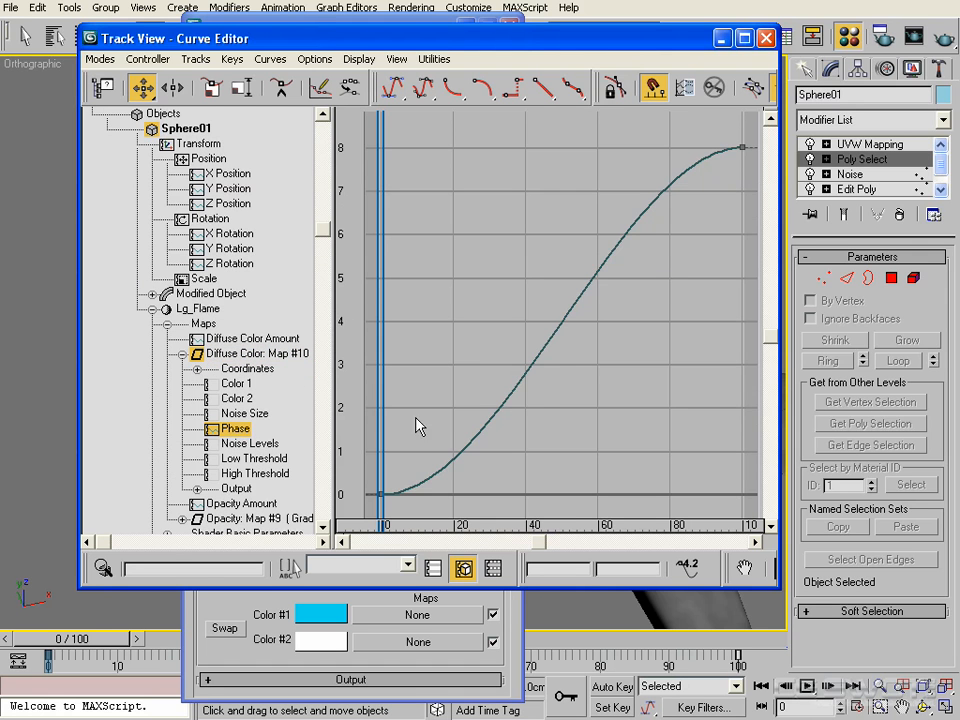
Select both keys of the Phase curve and set their tangents to linear
scroll(420, 412, down, 5)
middle_drag(486, 365, 499, 351)
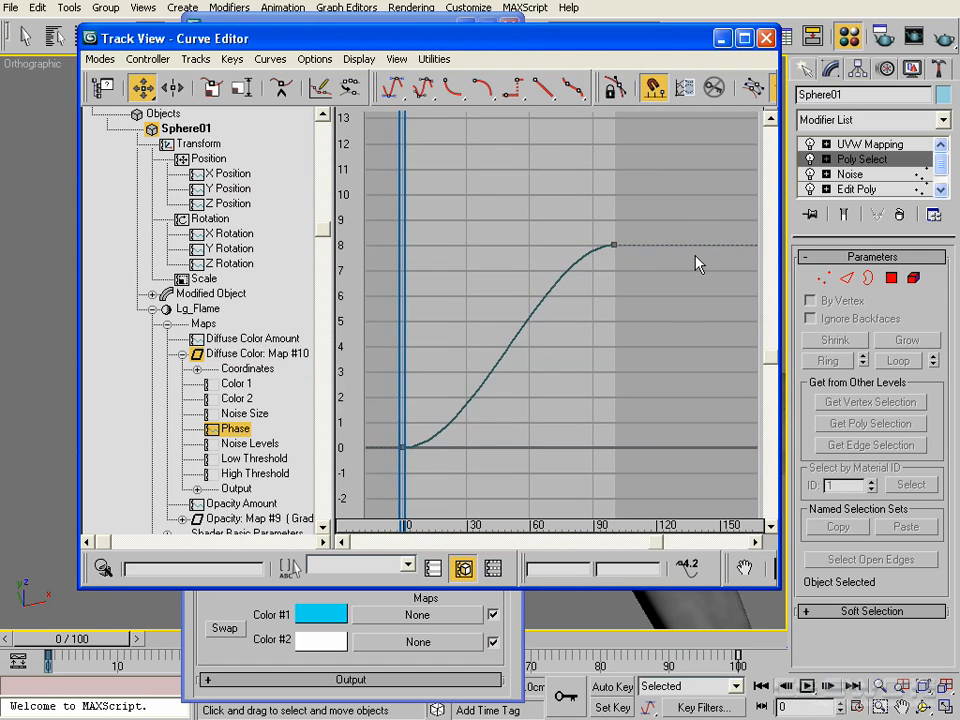
drag(400, 482, 388, 484)
click(546, 92)
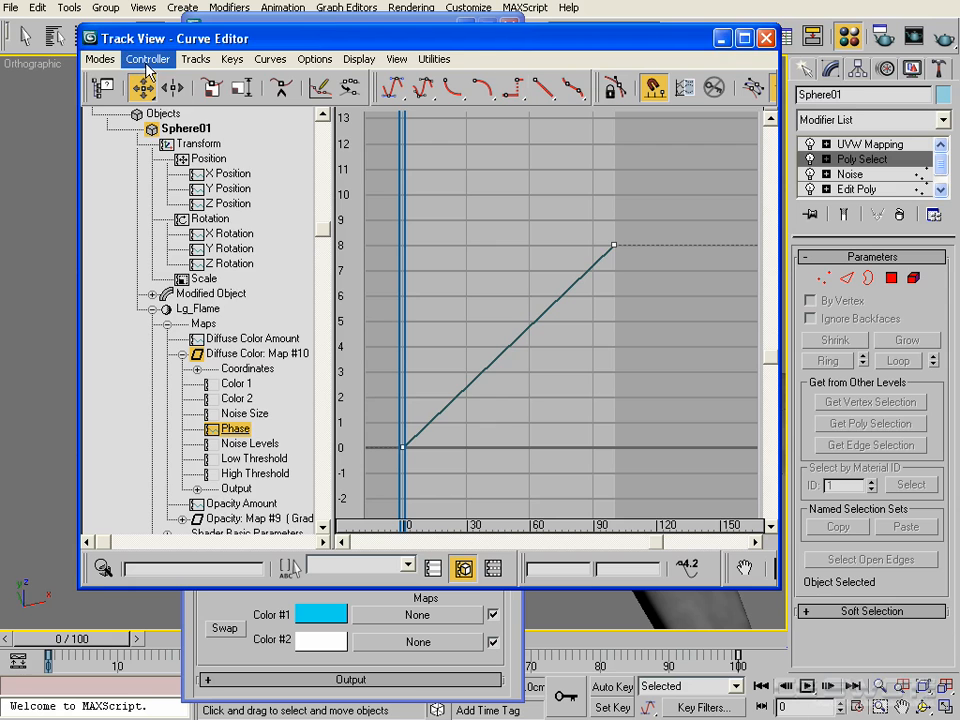
Set the Phase curve's out-of-range type to Linear both before and after the keyed range
click(148, 60)
click(200, 297)
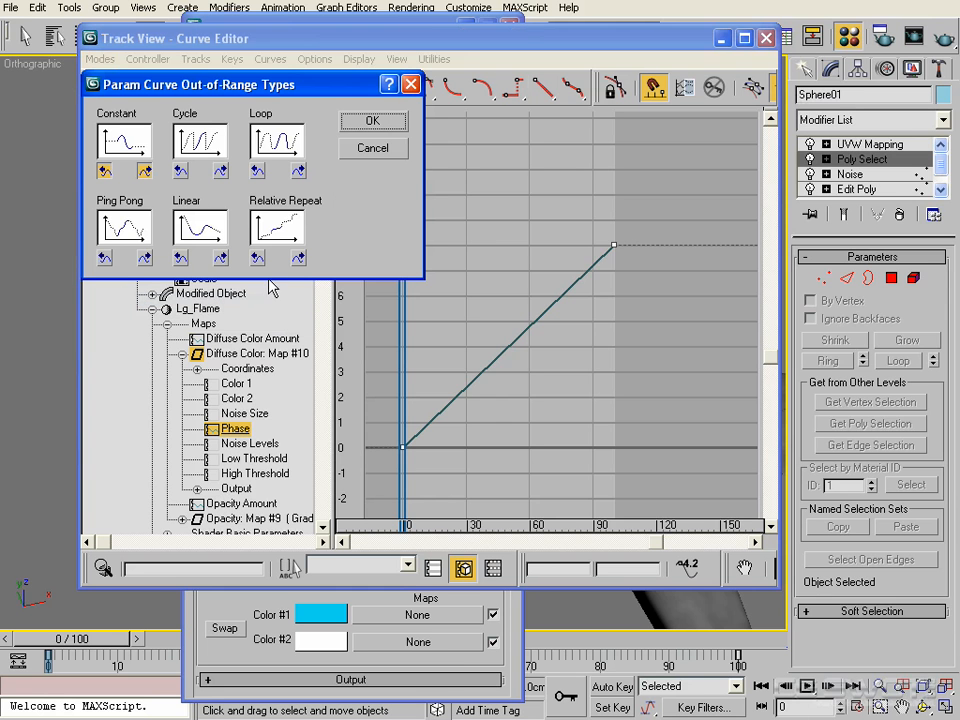
click(182, 259)
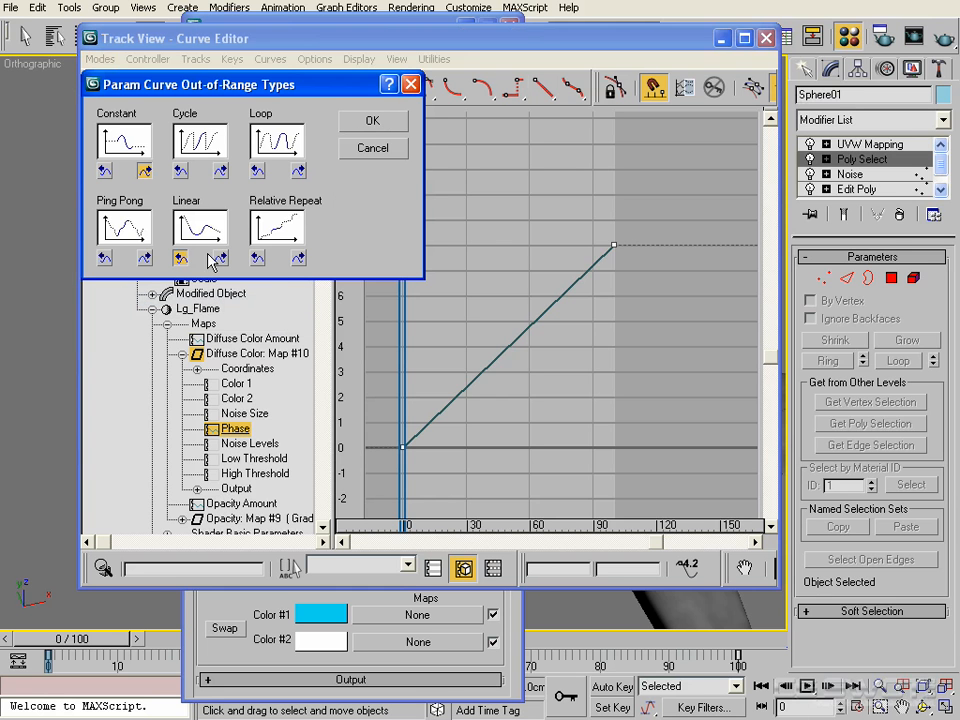
click(368, 121)
scroll(516, 392, down, 4)
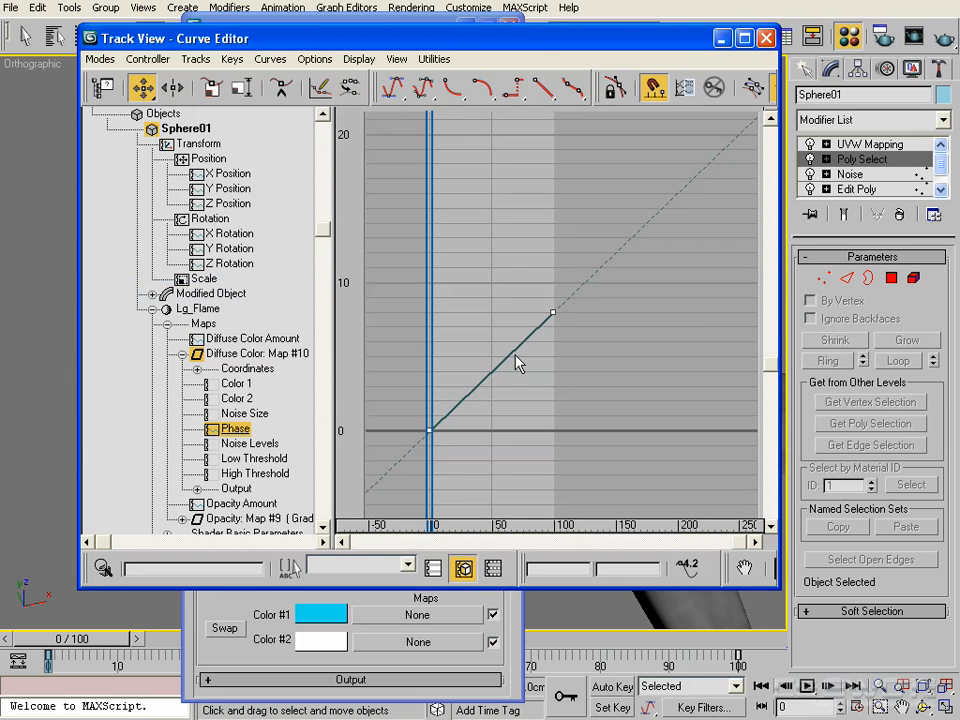
Return to the Material Editor, scrub the animation to frame 82 to check the changing noise, and close the editor
key(m)
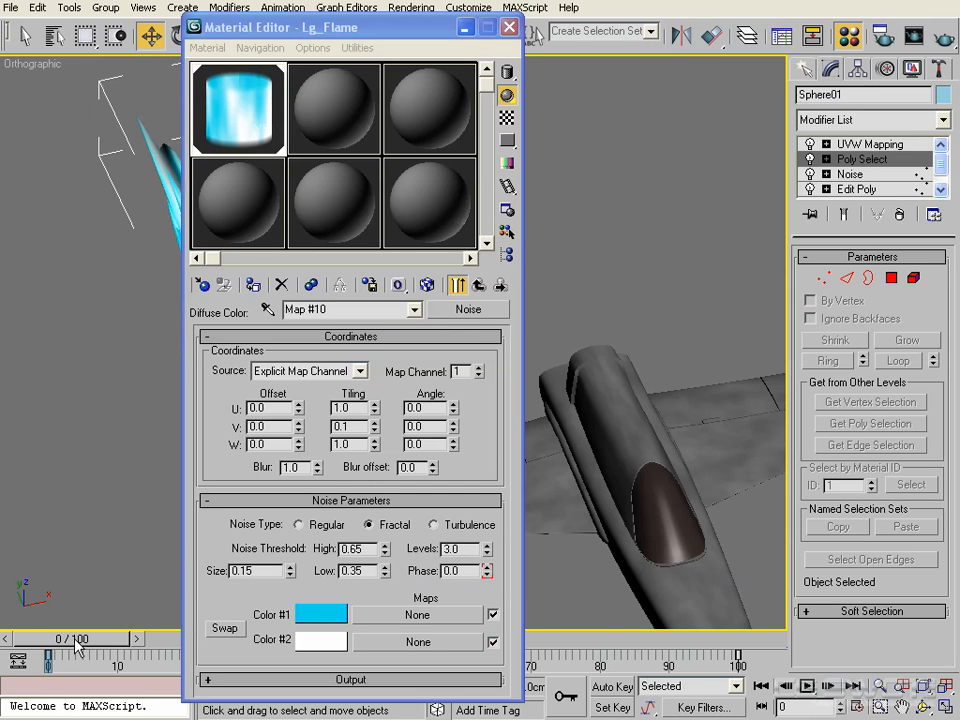
drag(78, 645, 602, 643)
click(509, 27)
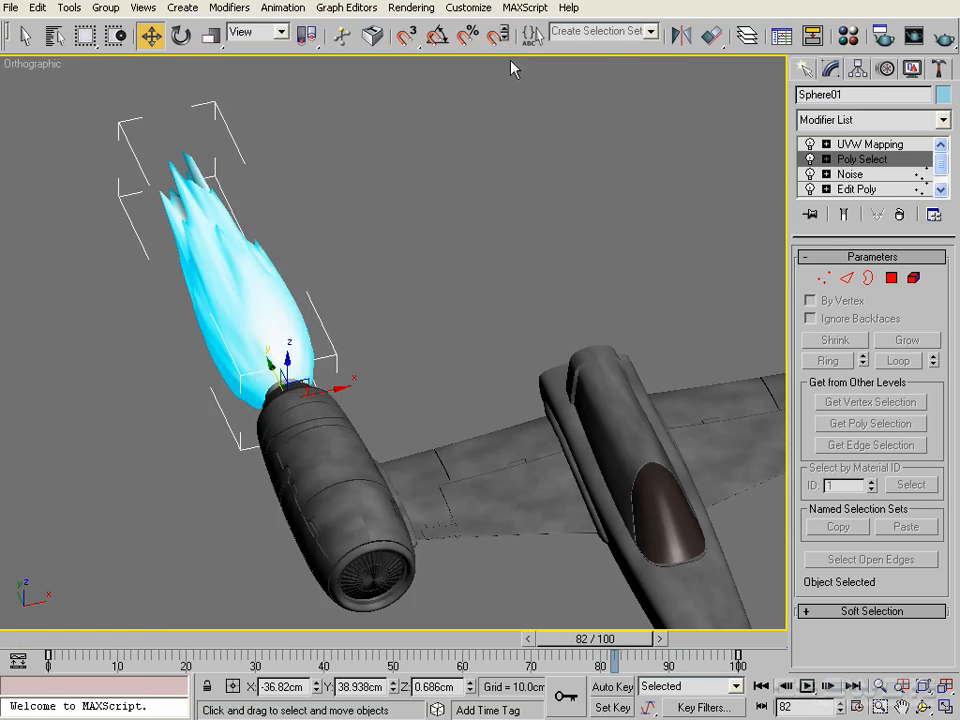
Examine the flame at frame 82 from several angles, ending with a close side view
scroll(446, 304, down, 5)
middle_drag(446, 303, 441, 324)
scroll(306, 388, up, 5)
alt+middle_drag(434, 431, 420, 264)
middle_drag(443, 340, 450, 368)
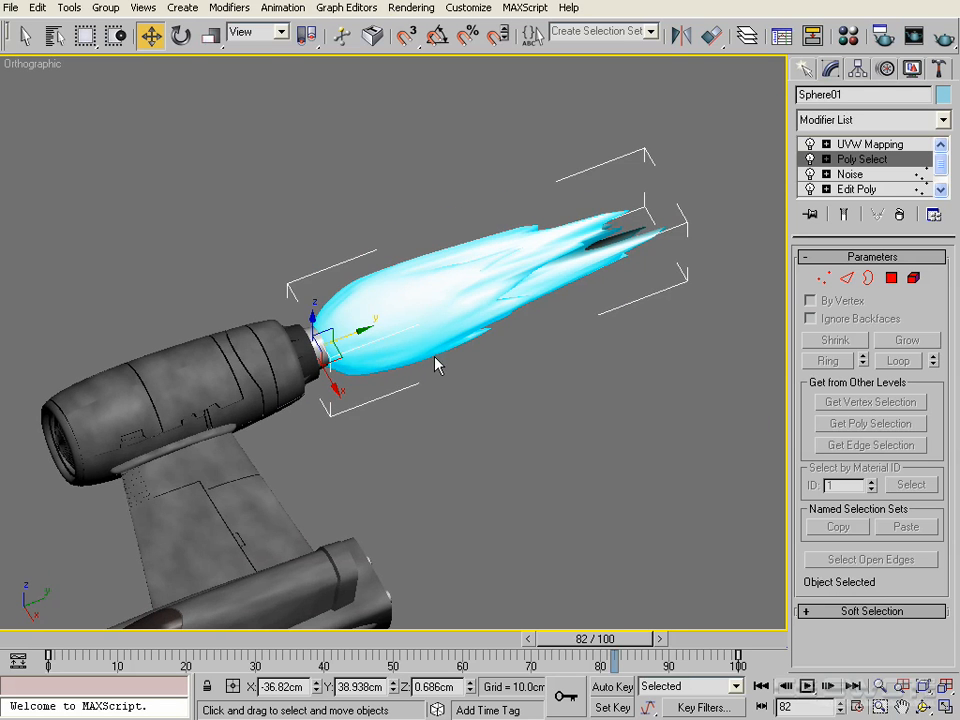
scroll(388, 317, up, 4)
alt+middle_drag(426, 328, 388, 360)
middle_drag(388, 360, 436, 401)
Reopen the Material Editor, go up to the Lg_Flame material level and show its maps in the viewport
key(m)
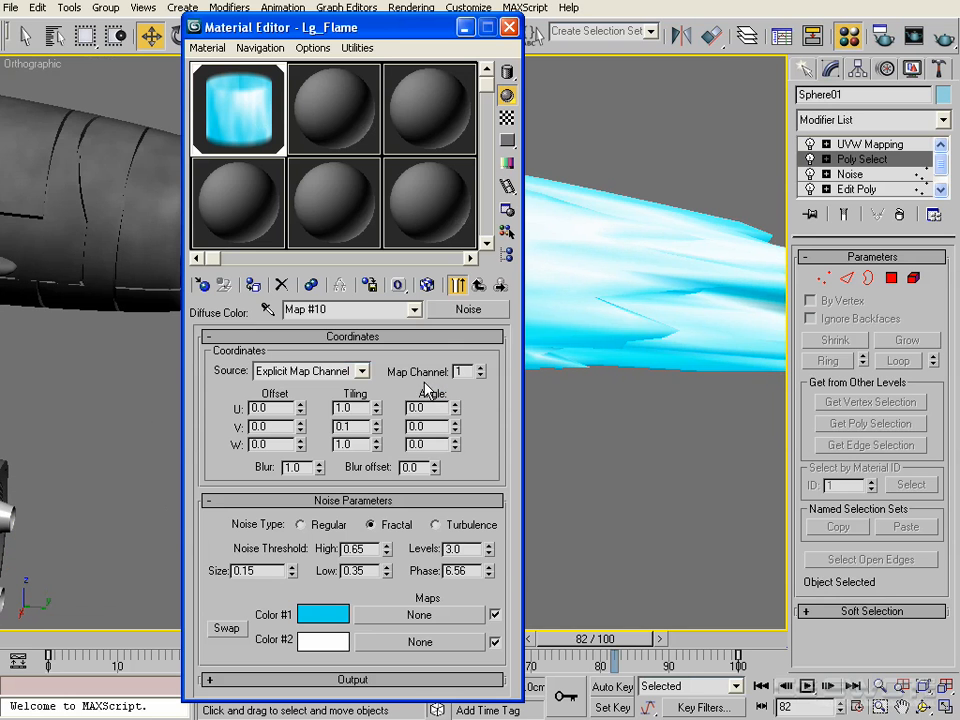
click(479, 285)
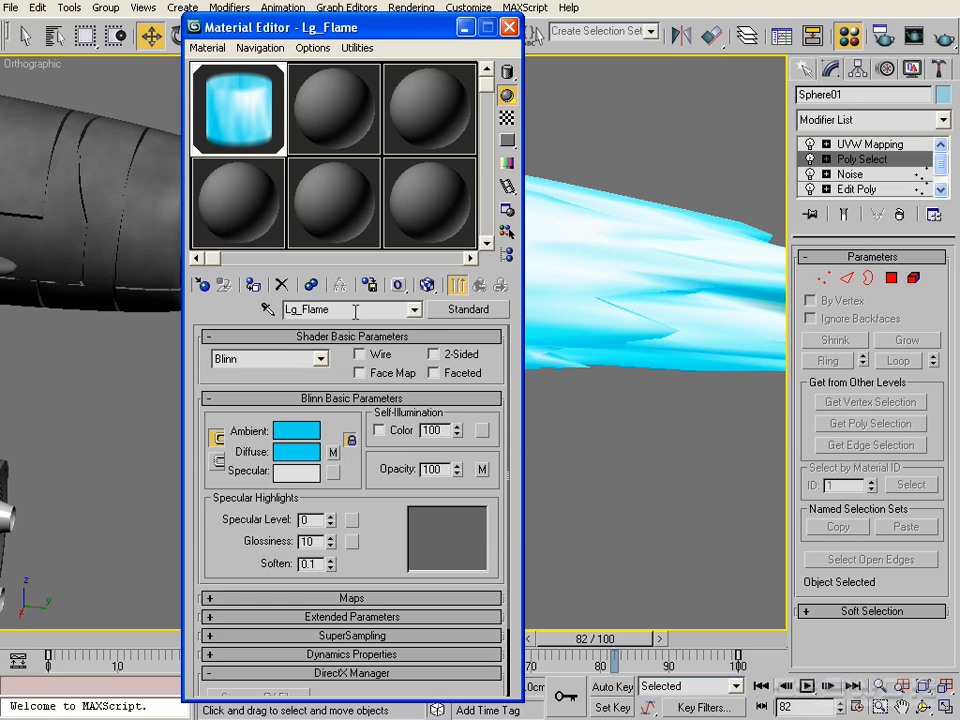
click(427, 286)
drag(420, 30, 338, 125)
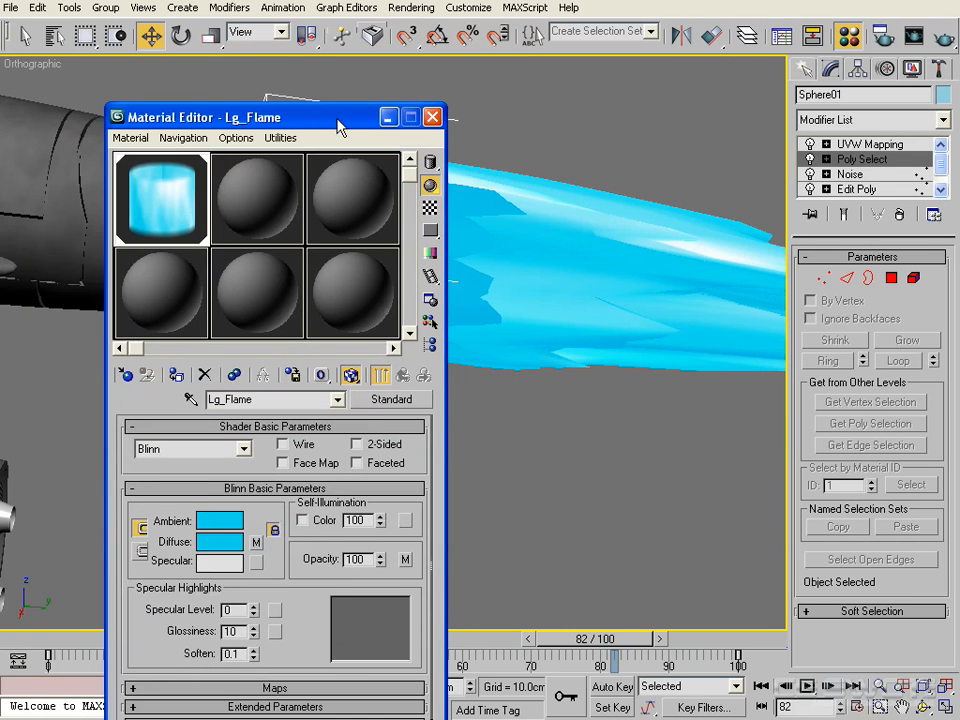
Compare the flame with the Lg_Flame material's viewport map display switched off and on again, and close the Material Editor
click(405, 560)
click(350, 375)
click(381, 375)
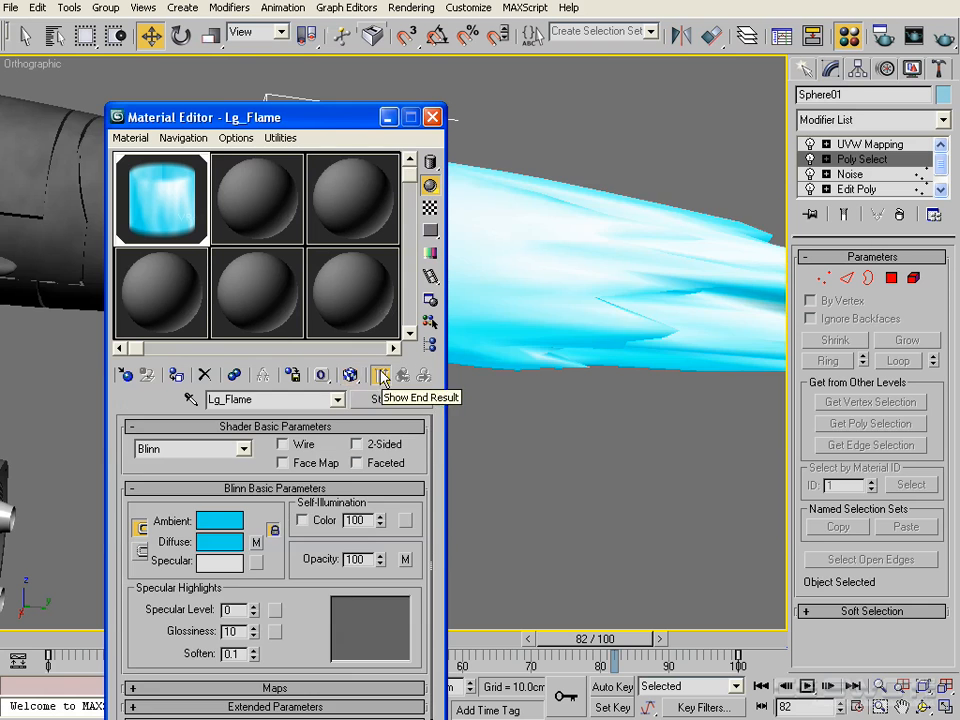
click(350, 375)
drag(327, 117, 302, 40)
click(788, 428)
scroll(590, 404, up, 3)
scroll(588, 408, down, 3)
scroll(546, 401, up, 3)
scroll(560, 370, down, 3)
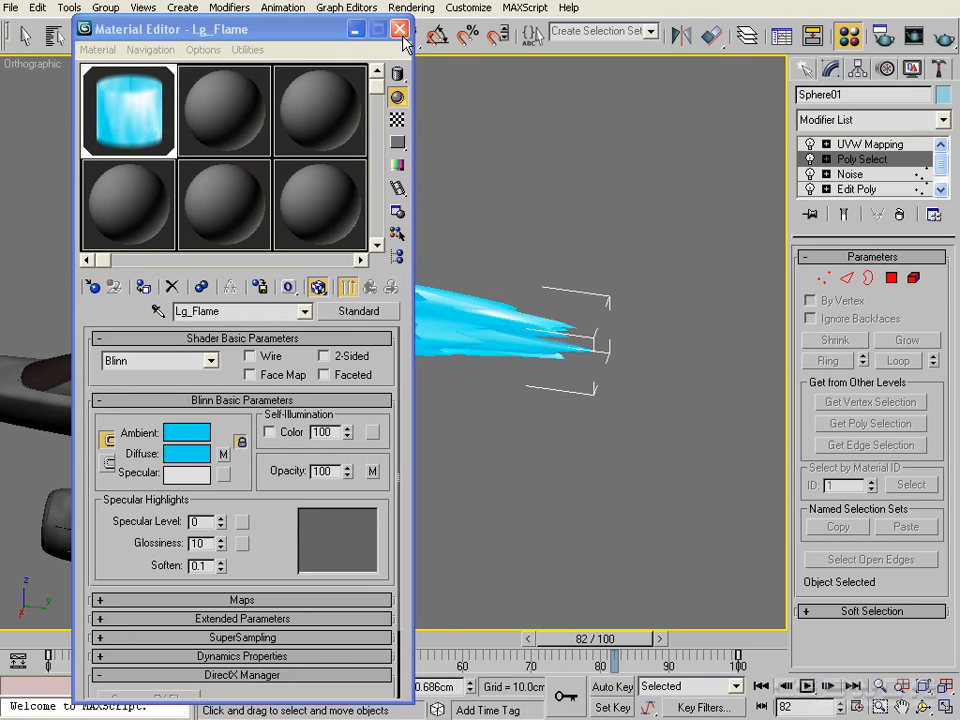
click(399, 29)
In the top view, clone the flame along X onto the opposite engine as a single Copy at X about 36.65 cm
scroll(510, 373, up, 3)
key(t)
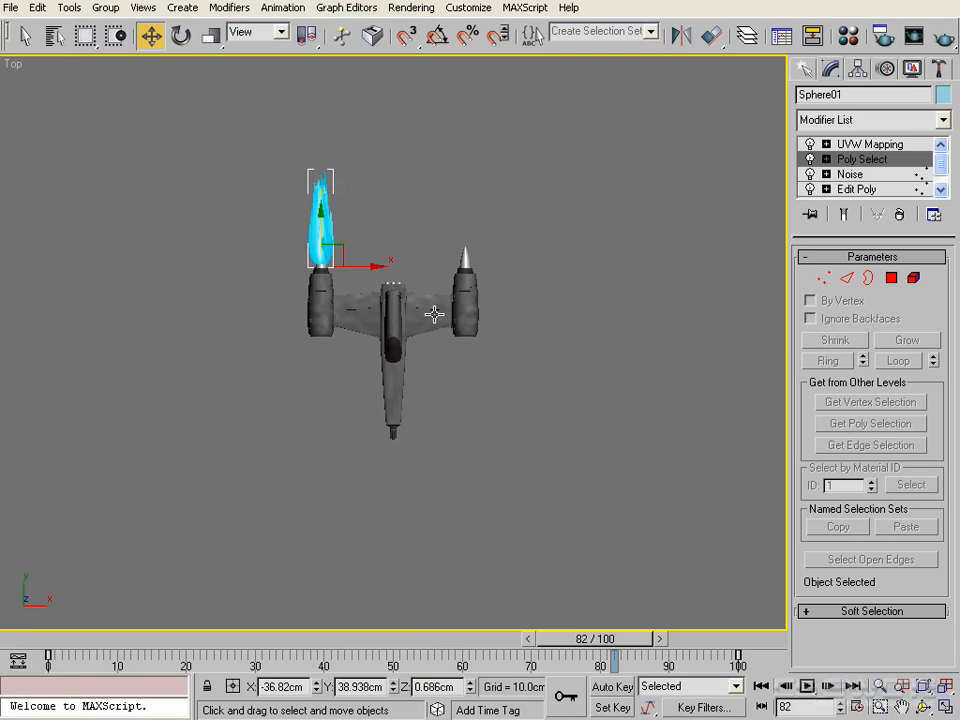
middle_drag(435, 315, 452, 384)
scroll(510, 382, up, 3)
middle_drag(539, 416, 429, 409)
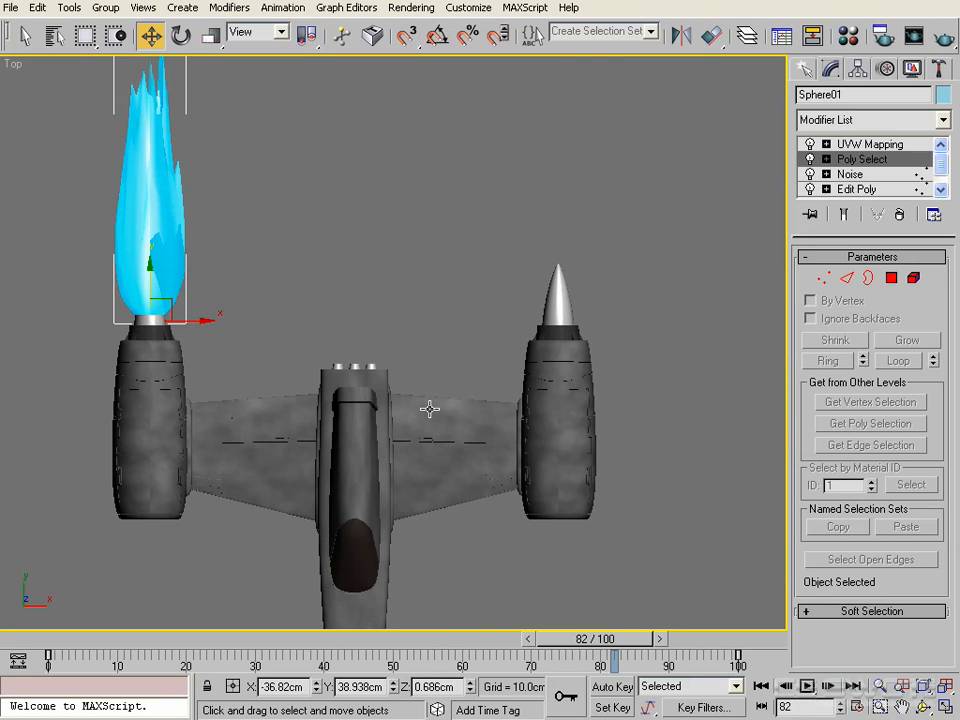
shift+drag(196, 322, 606, 322)
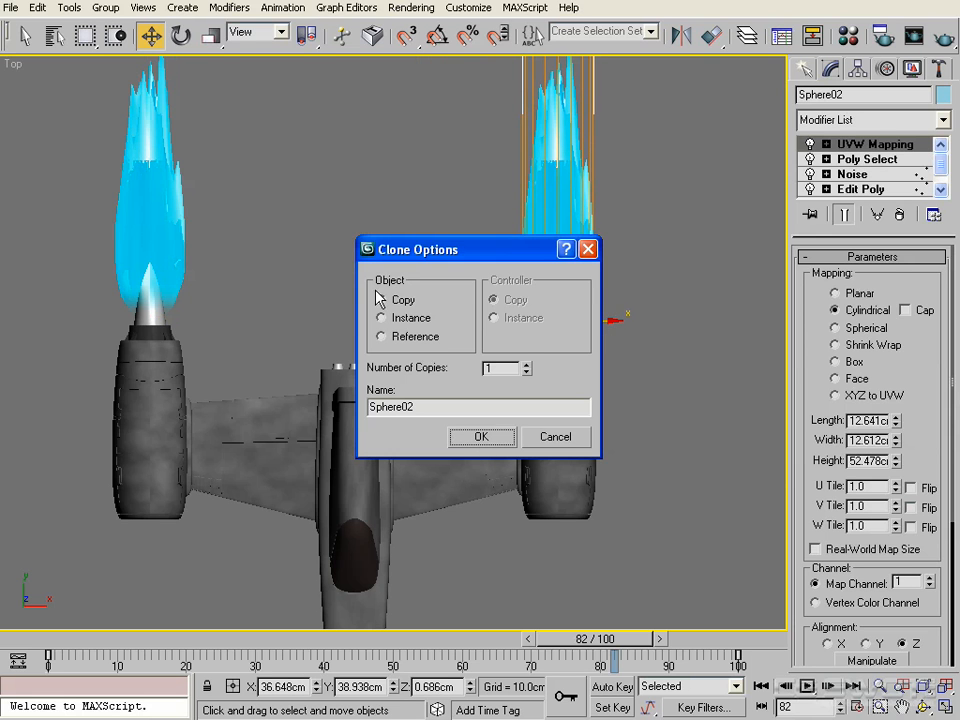
click(475, 442)
In wireframe display, center the copied flame on its engine nozzle at X 36.634 cm
mouse_move(555, 408)
middle_down()
mouse_move(389, 451)
mouse_move(453, 317)
middle_up()
scroll(383, 388, up, 4)
key(F3)
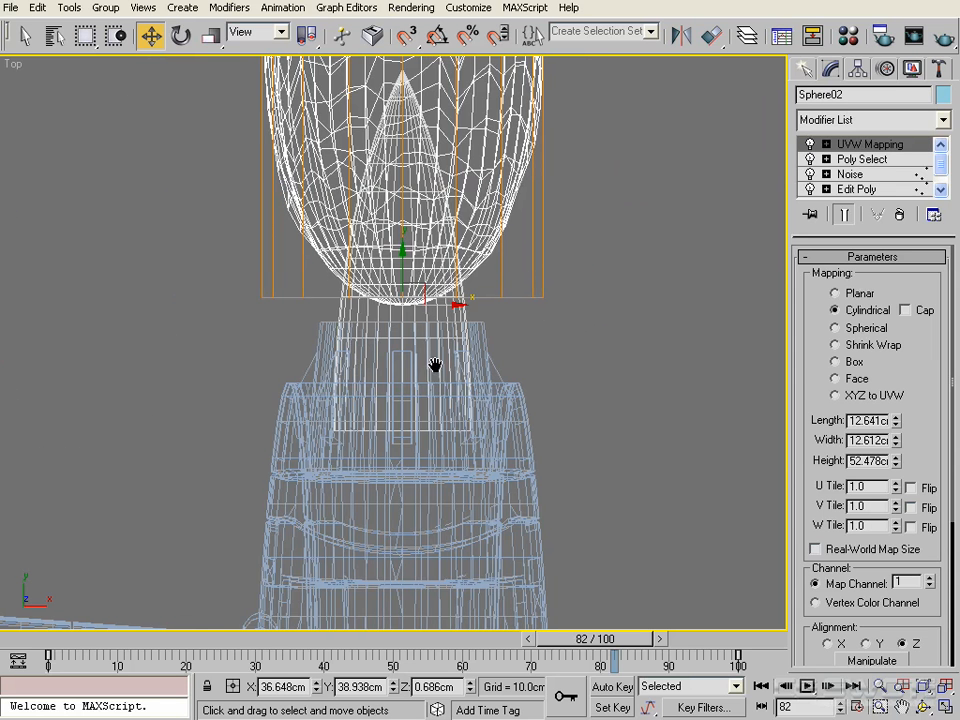
middle_drag(435, 368, 418, 407)
scroll(400, 372, up, 3)
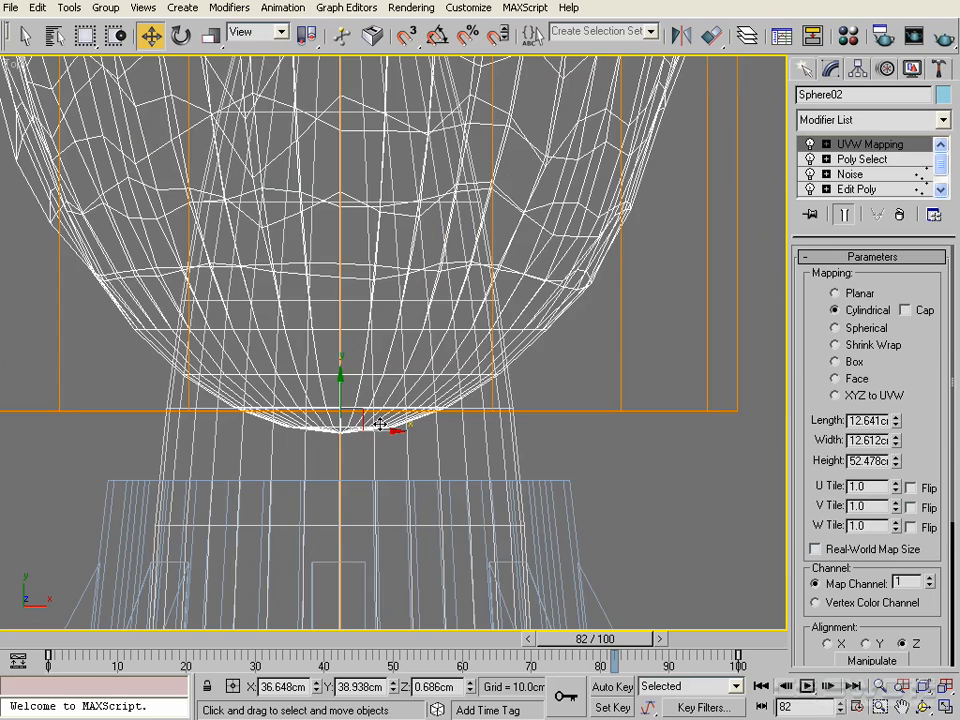
scroll(380, 423, down, 5)
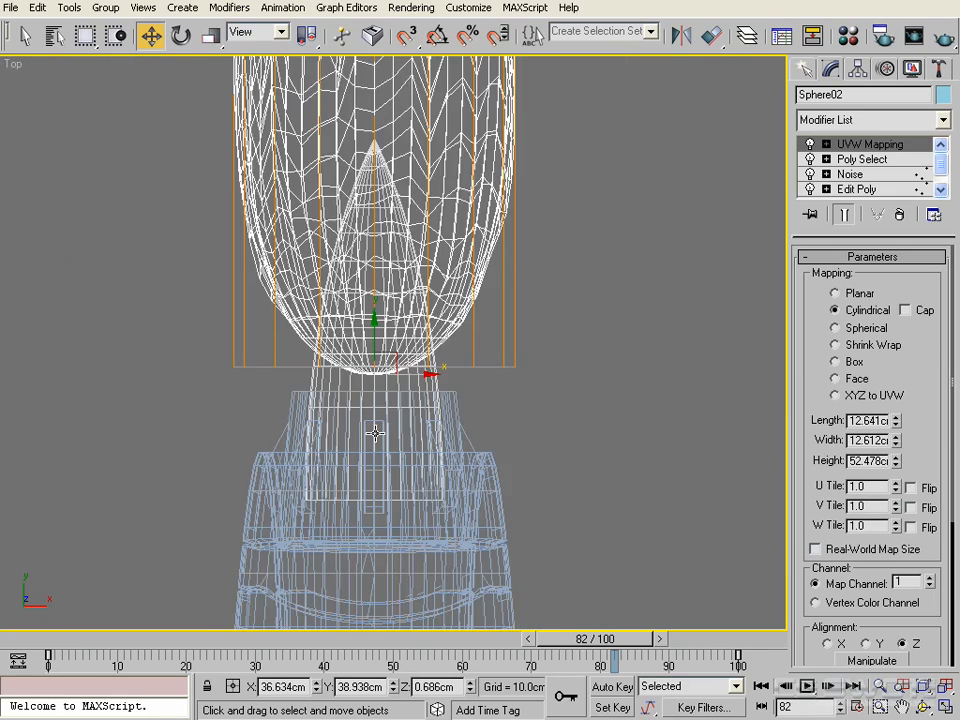
middle_drag(375, 432, 376, 330)
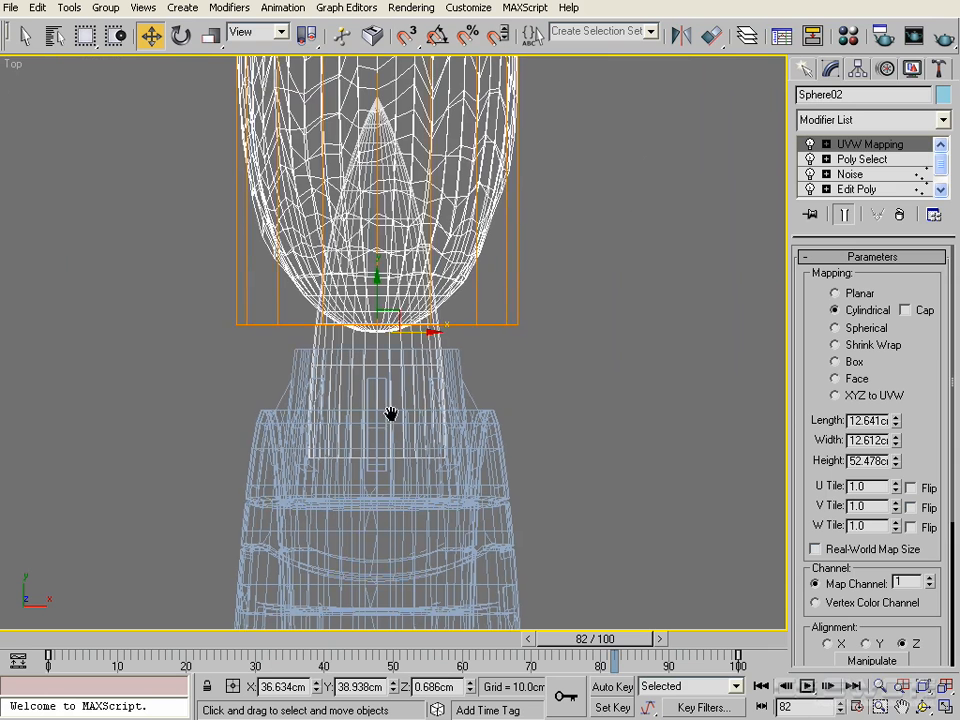
Show shaded objects with edged faces and move the copied flame along Y into its nozzle, to about 36.36 cm
key(F3)
key(F4)
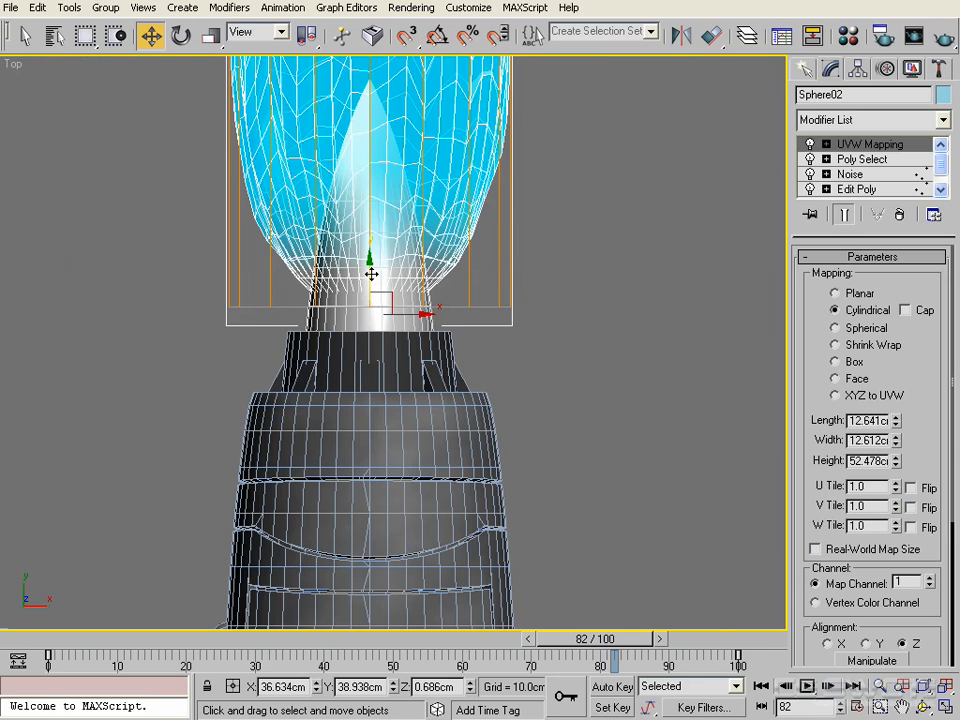
drag(368, 274, 369, 332)
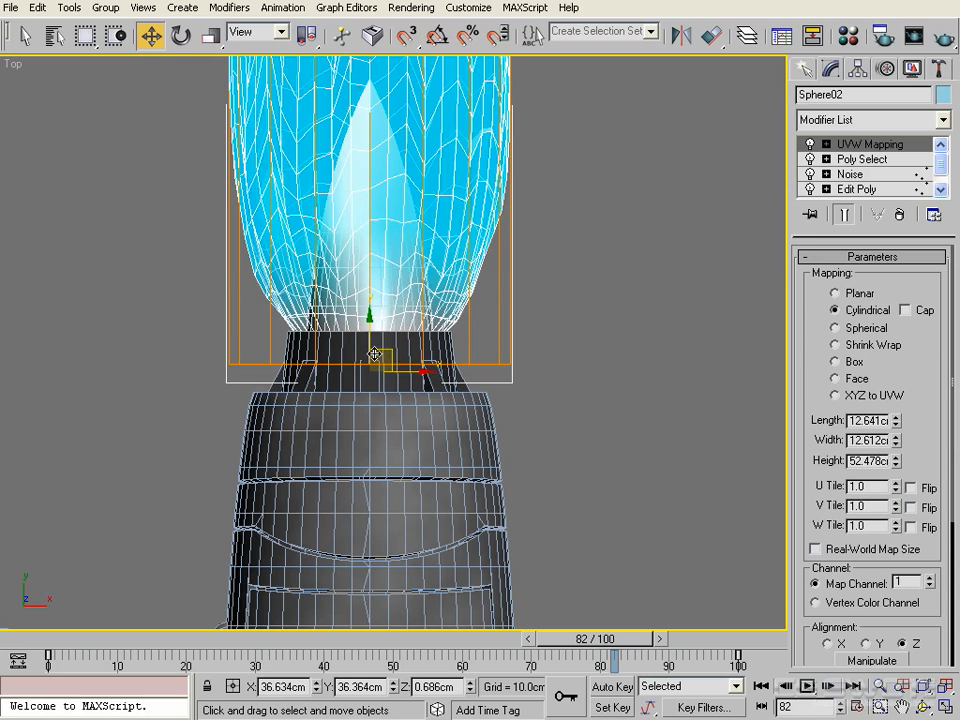
Inspect the copied flame's base close up at the nozzle and nudge it along Y to about 36.47 cm
alt+middle_drag(378, 369, 677, 680)
scroll(265, 312, up, 4)
middle_drag(580, 488, 731, 572)
alt+middle_drag(358, 439, 274, 405)
middle_drag(307, 323, 345, 507)
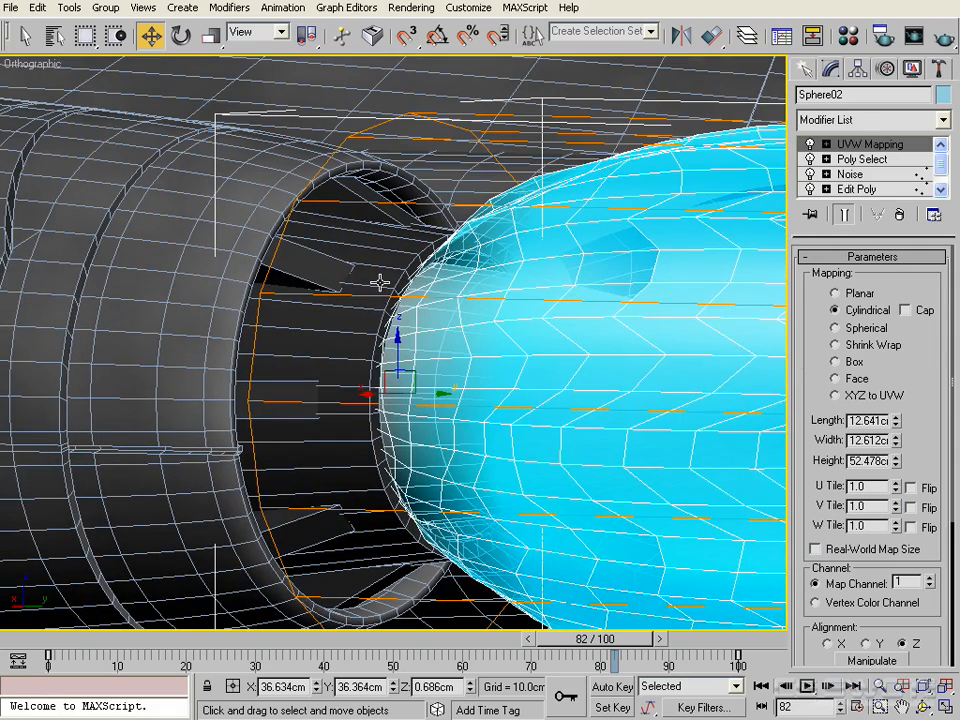
drag(430, 393, 433, 394)
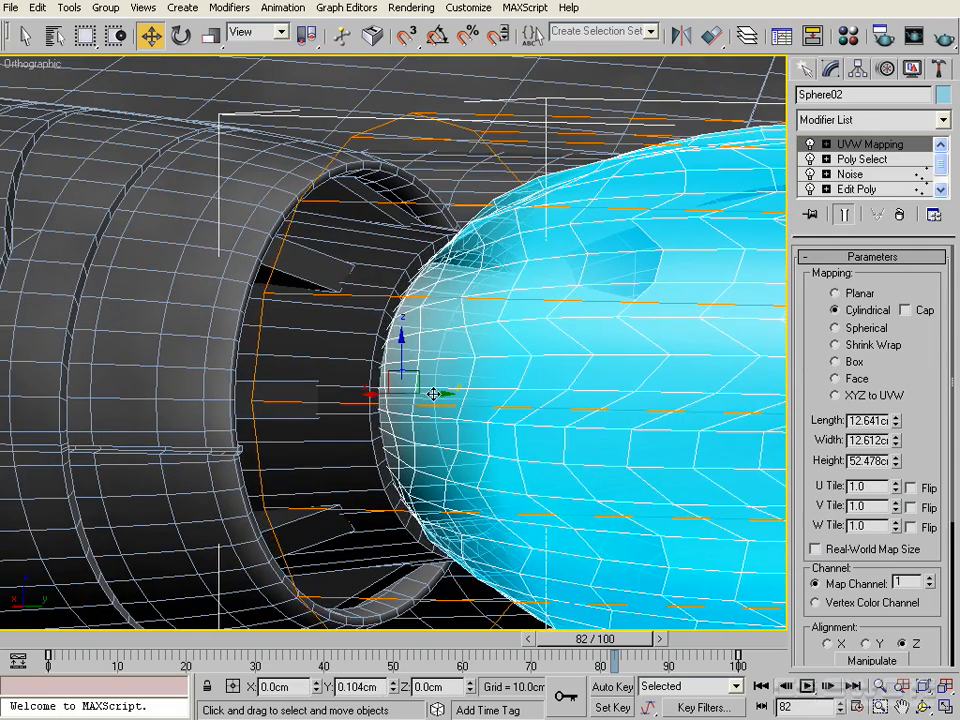
alt+middle_drag(392, 379, 476, 482)
middle_drag(476, 482, 377, 347)
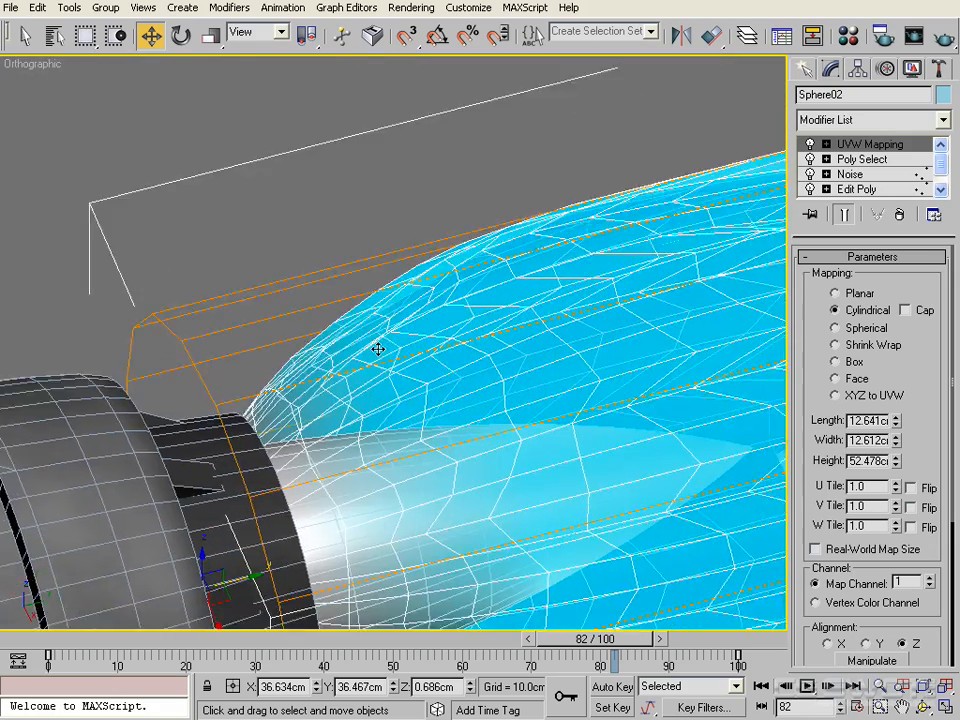
Select the original flame and move it along Y into its engine nozzle, to about 36.63 cm
key(t)
middle_drag(238, 236, 471, 298)
scroll(250, 397, up, 6)
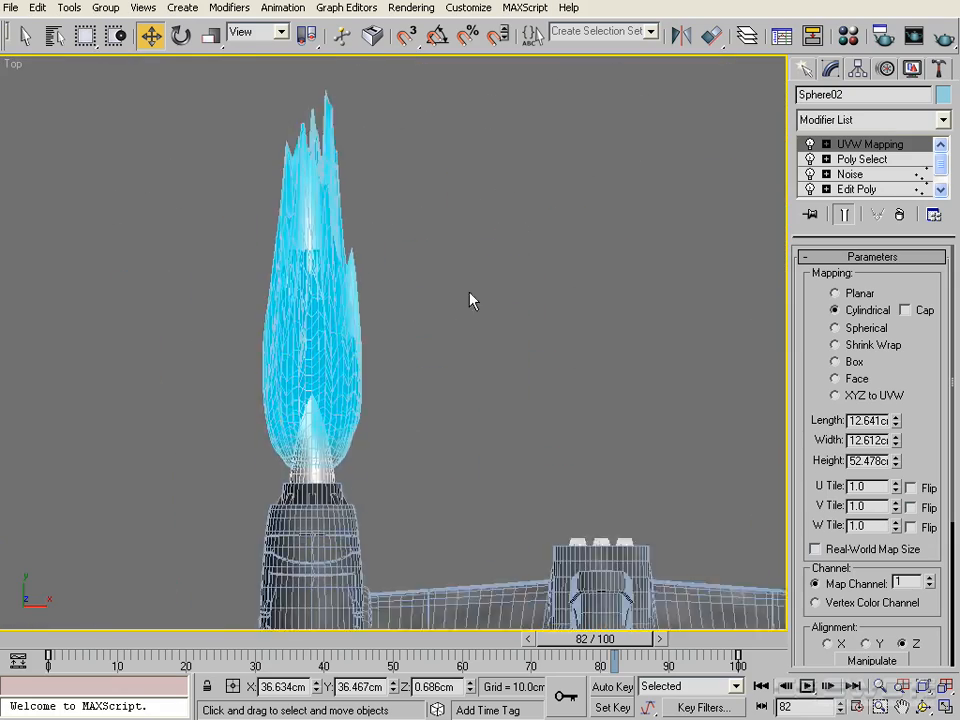
scroll(381, 418, up, 4)
middle_drag(381, 418, 600, 296)
click(382, 368)
scroll(476, 403, up, 3)
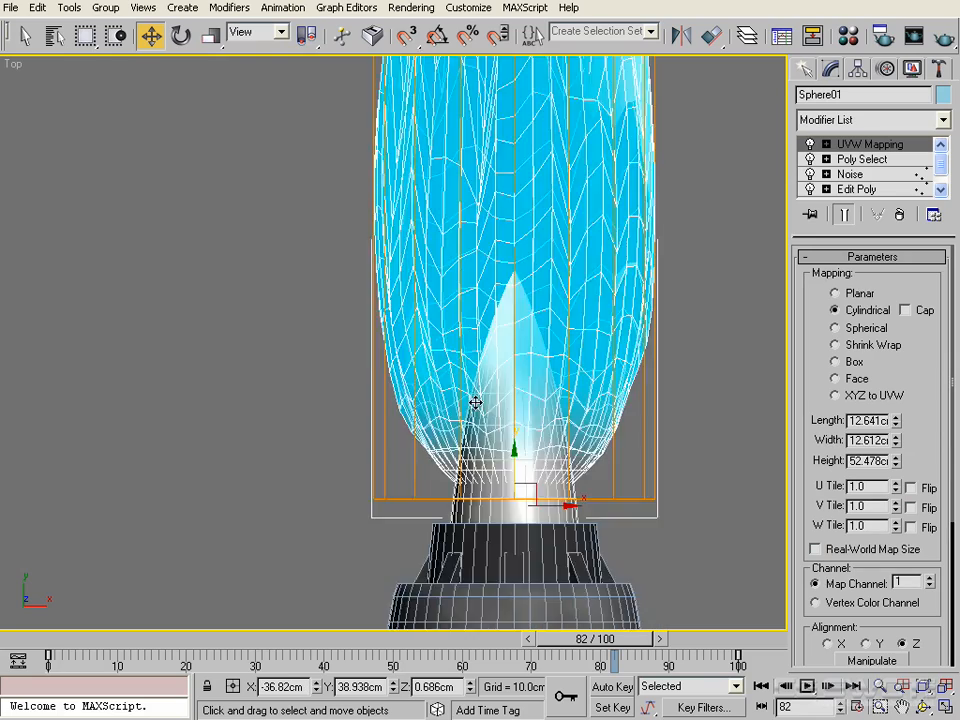
middle_drag(476, 403, 350, 313)
scroll(372, 371, up, 2)
drag(386, 407, 388, 484)
alt+middle_drag(522, 492, 354, 398)
key(t)
Frame both engines in the top view, render frame 82, and close the render window
scroll(334, 356, down, 1)
middle_drag(332, 351, 354, 449)
scroll(463, 450, up, 3)
middle_drag(565, 444, 504, 289)
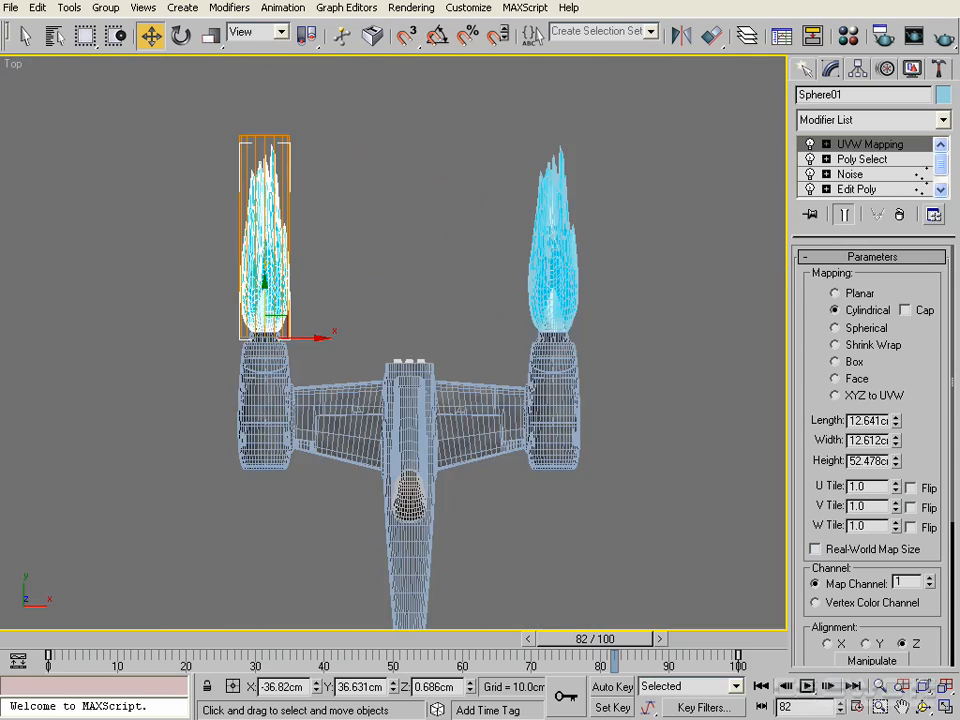
click(943, 35)
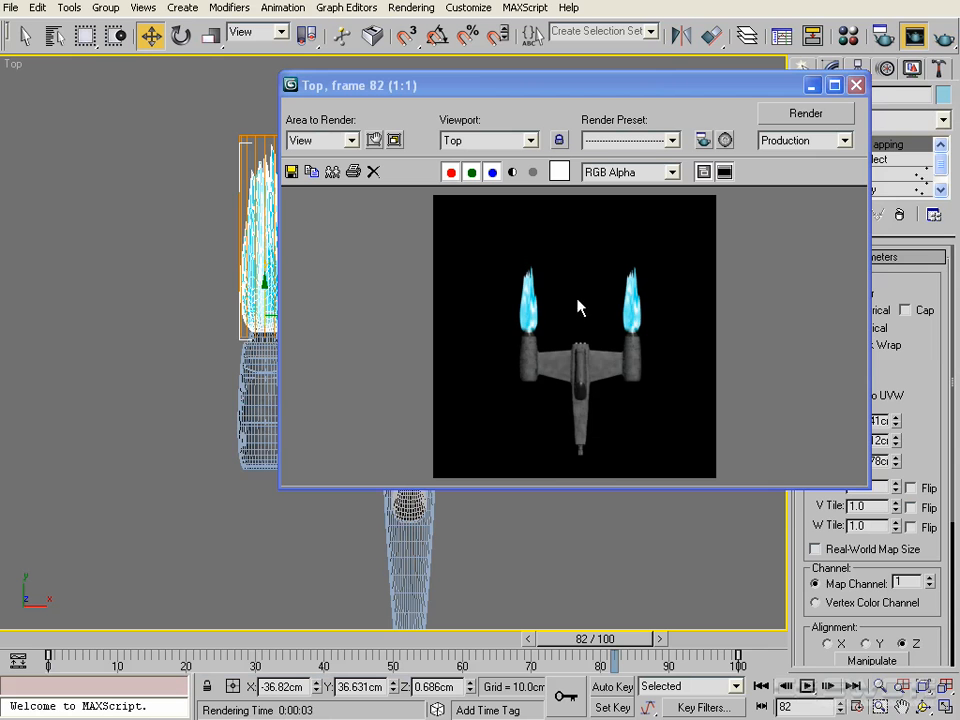
click(856, 85)
Select the copied flame and set its Noise modifier's Seed to 3
click(632, 195)
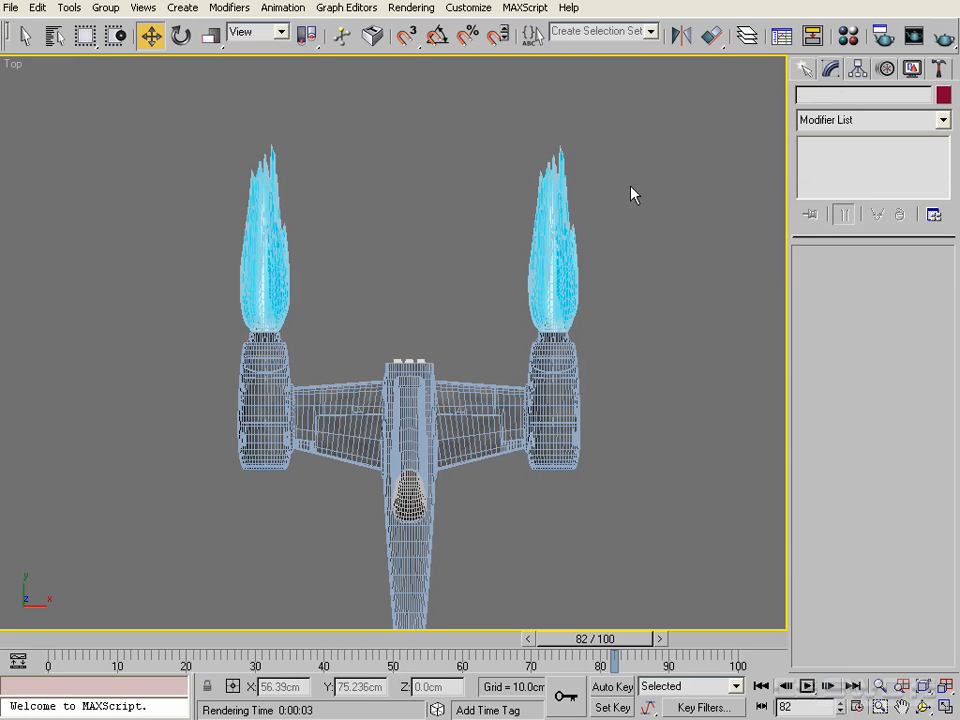
drag(606, 154, 508, 206)
middle_drag(550, 364, 502, 460)
scroll(512, 409, up, 2)
middle_drag(608, 427, 546, 378)
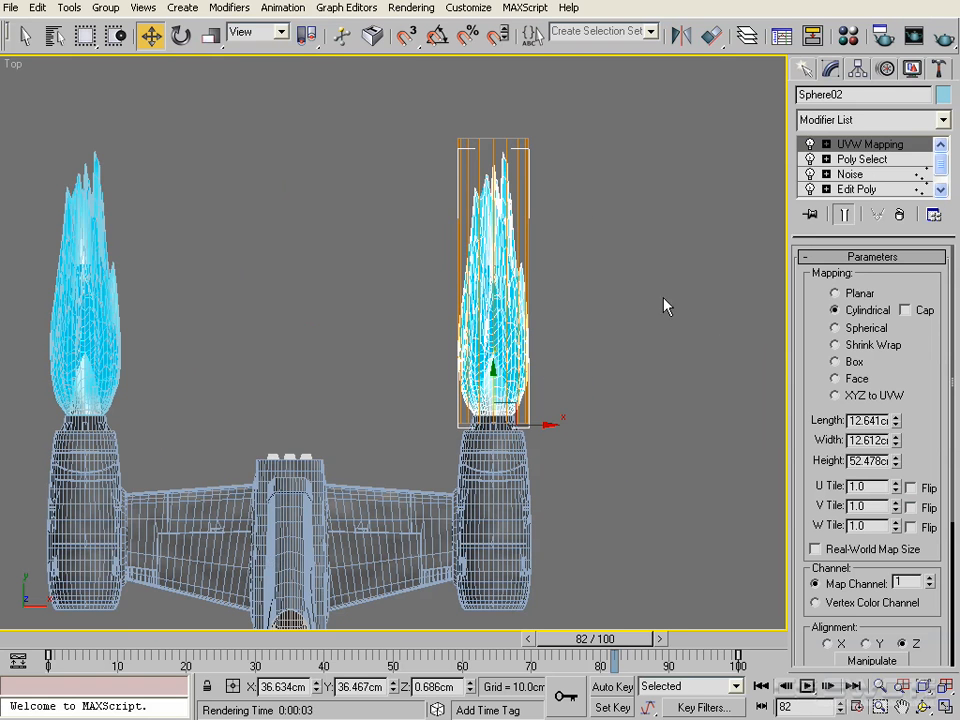
click(851, 175)
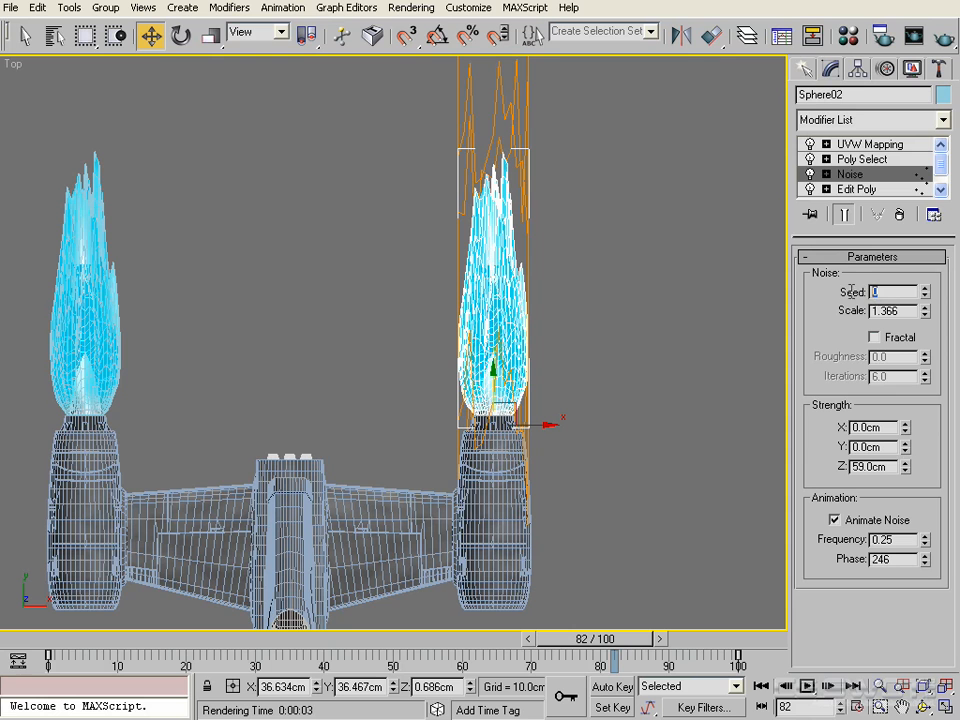
key(Return)
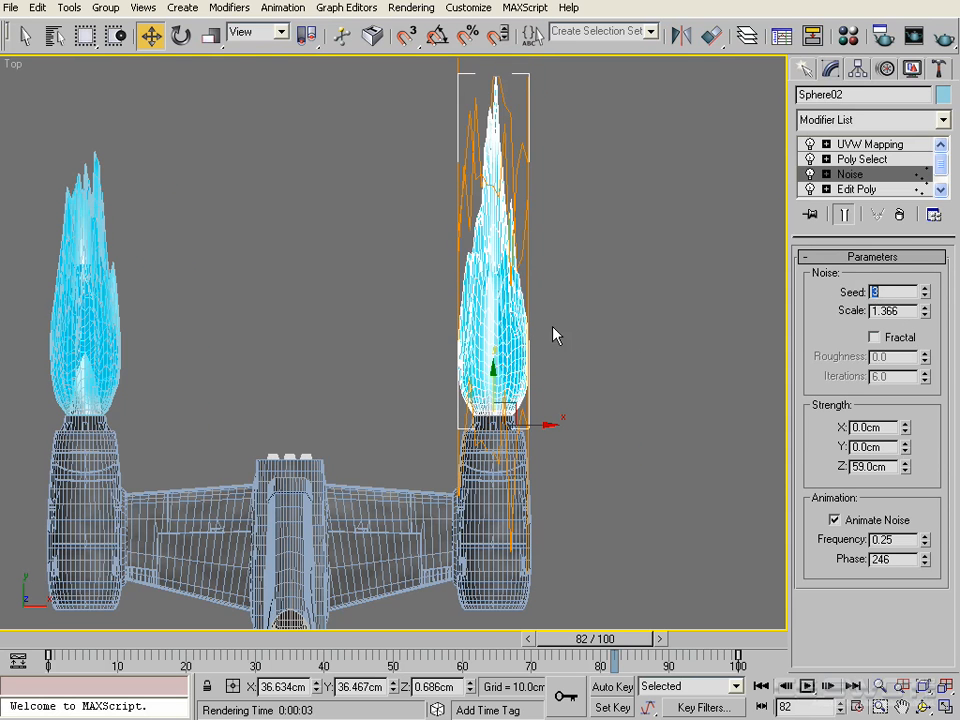
Scrub the animation to frame 48, render the top view to compare both flames, and close the render window
middle_drag(556, 335, 636, 321)
drag(590, 640, 380, 648)
scroll(338, 310, down, 2)
mouse_move(338, 310)
middle_down()
mouse_move(346, 331)
mouse_move(349, 323)
middle_up()
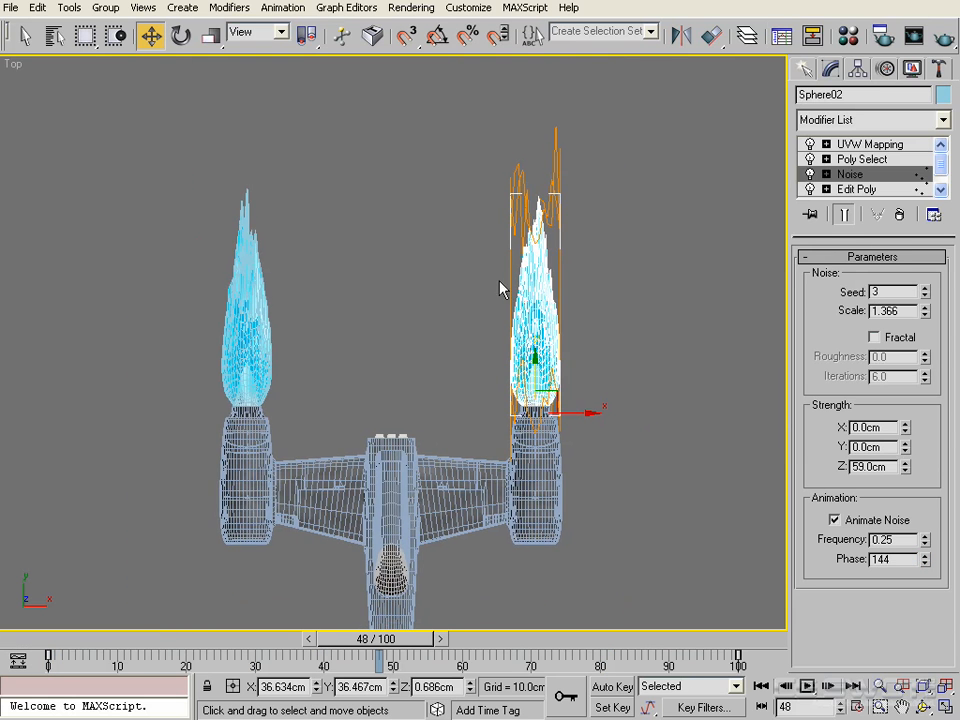
click(940, 40)
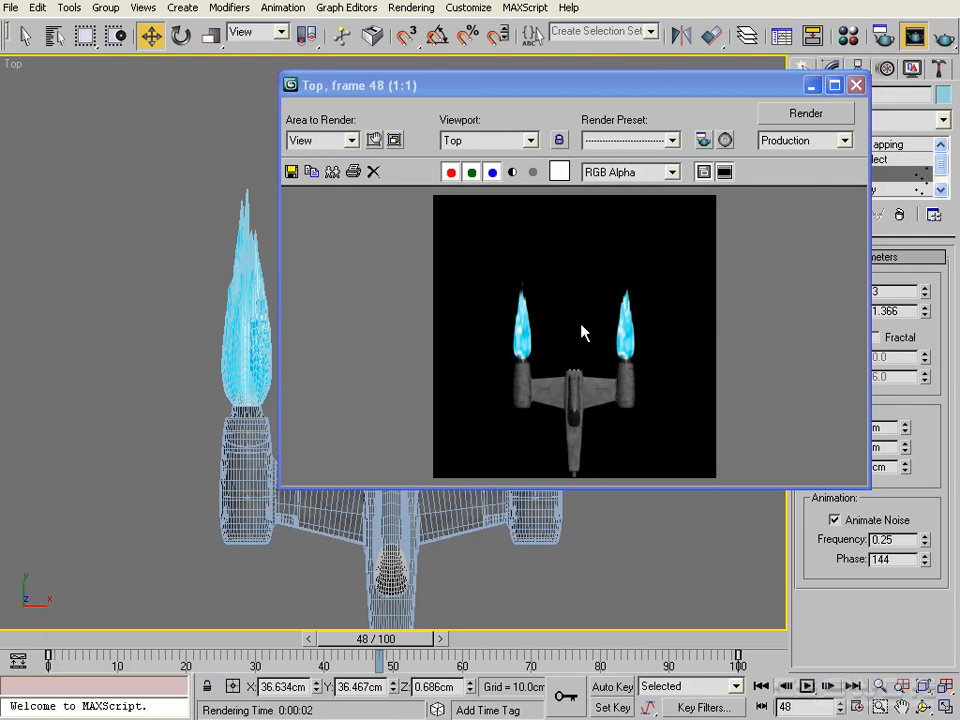
click(856, 86)
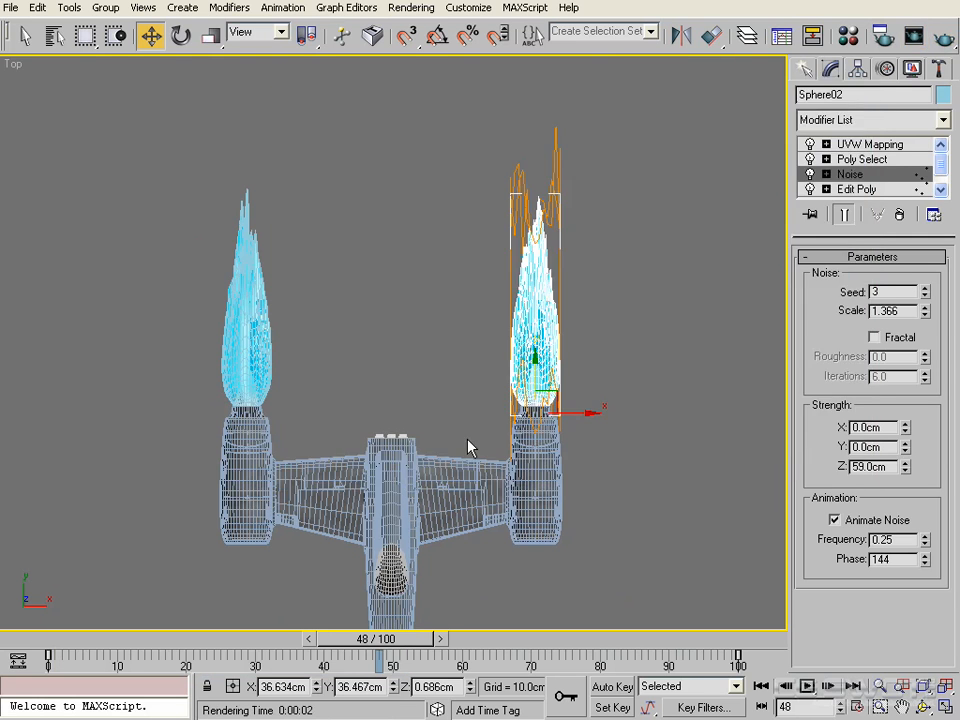
Render the top view at frames 73 and 10 to compare the flames, closing the render window each time
drag(360, 648, 523, 648)
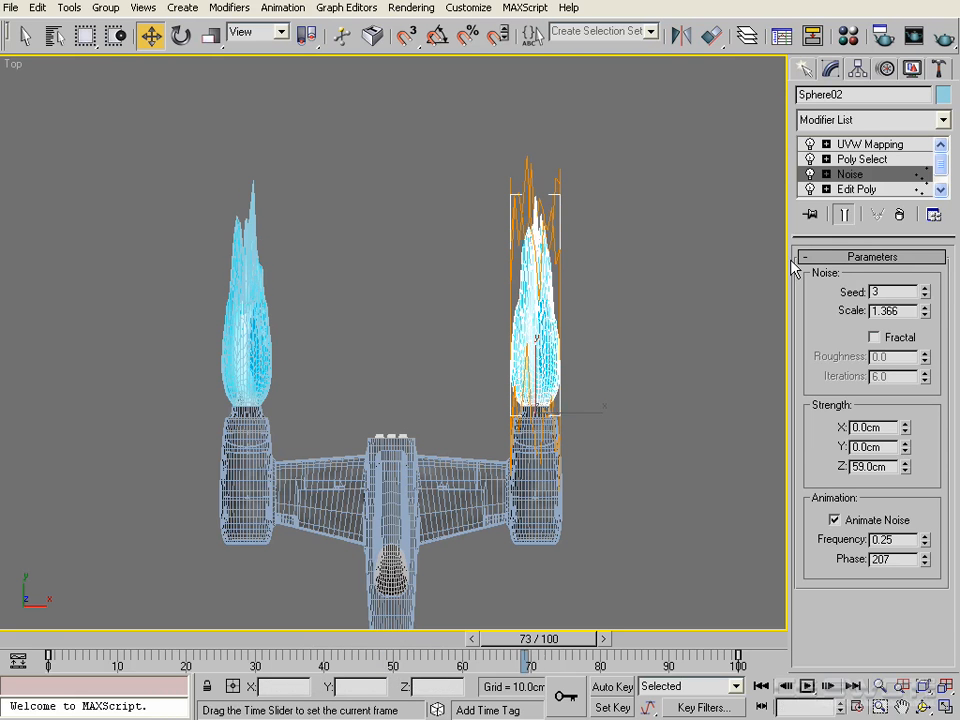
click(942, 38)
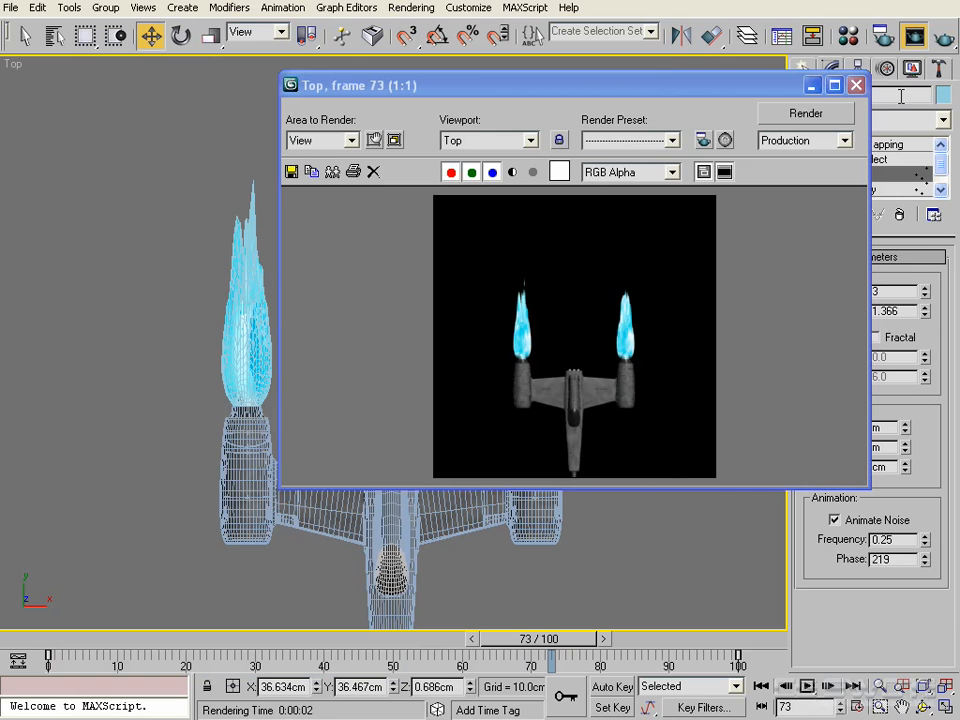
click(856, 85)
drag(562, 654, 150, 641)
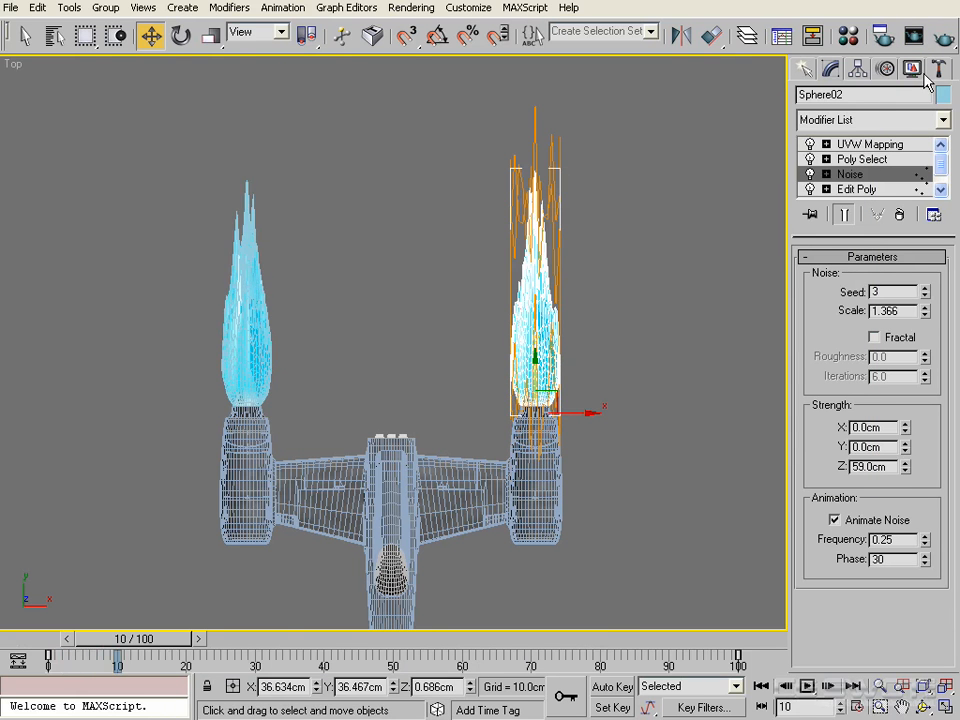
click(941, 40)
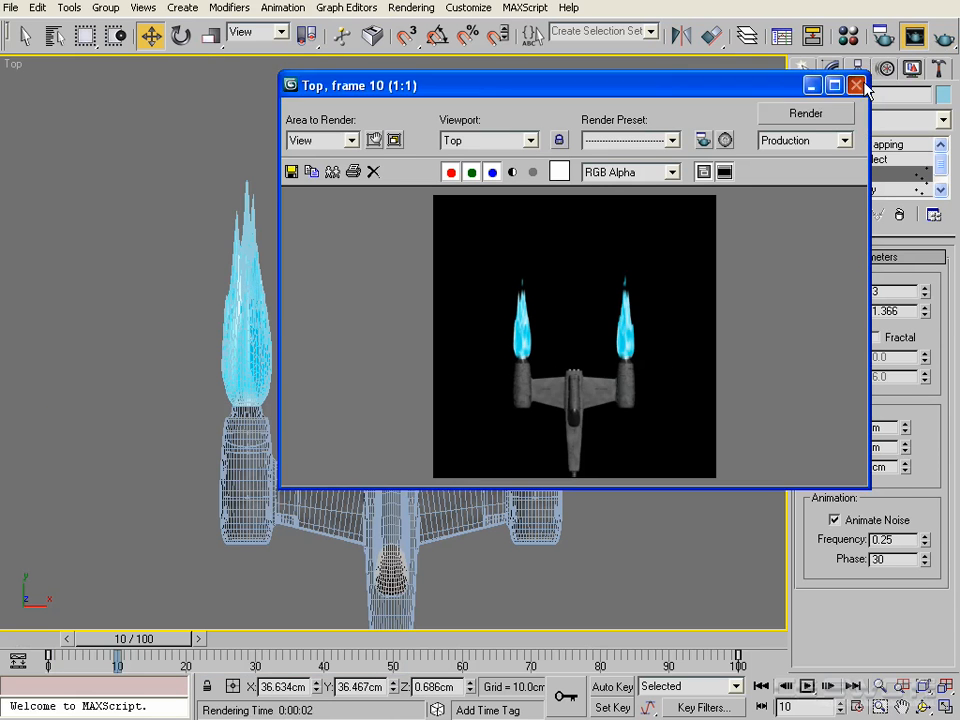
click(856, 85)
Clone the original flame onto the small nozzles at the rear of the fuselage
scroll(394, 432, up, 5)
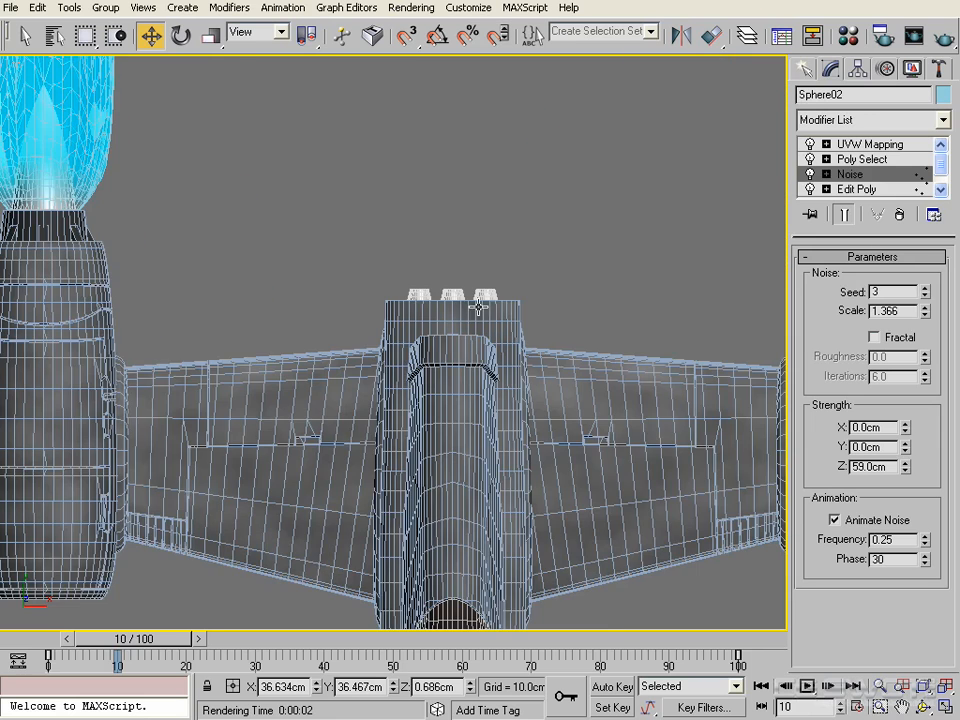
scroll(440, 286, down, 3)
middle_drag(439, 285, 434, 344)
scroll(430, 345, up, 1)
middle_drag(429, 402, 505, 429)
click(309, 305)
middle_drag(344, 425, 274, 336)
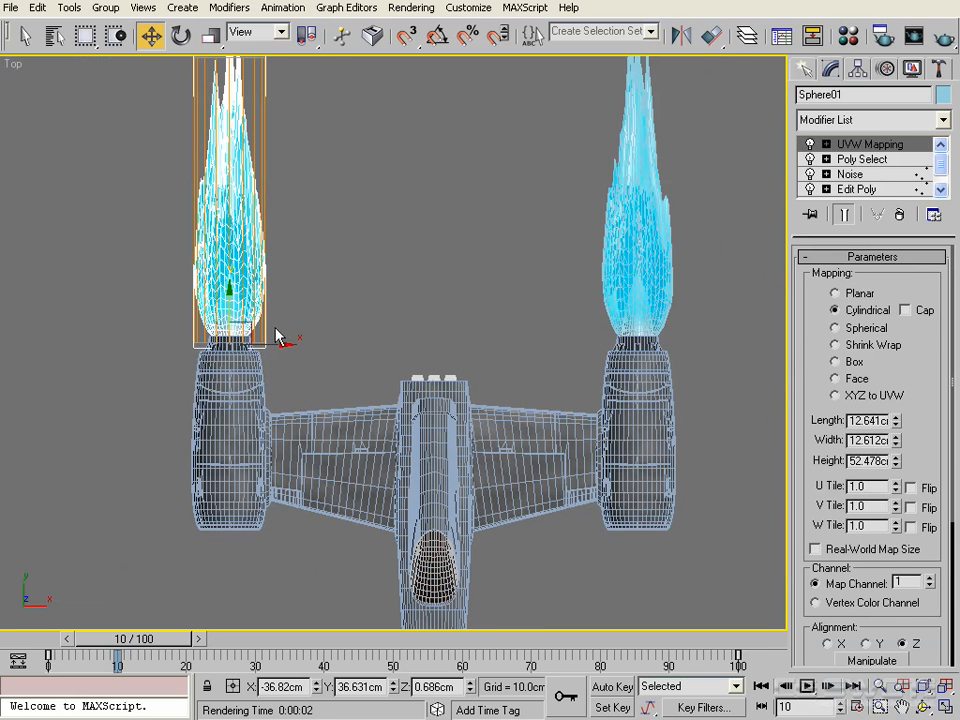
mouse_move(249, 326)
shift+mouse_down()
mouse_move(432, 323)
mouse_move(430, 336)
mouse_move(455, 362)
shift+mouse_up()
click(481, 437)
Align the new flame's base with the middle fuselage nozzle at about X 0 cm and Y 30.94 cm
scroll(394, 394, up, 6)
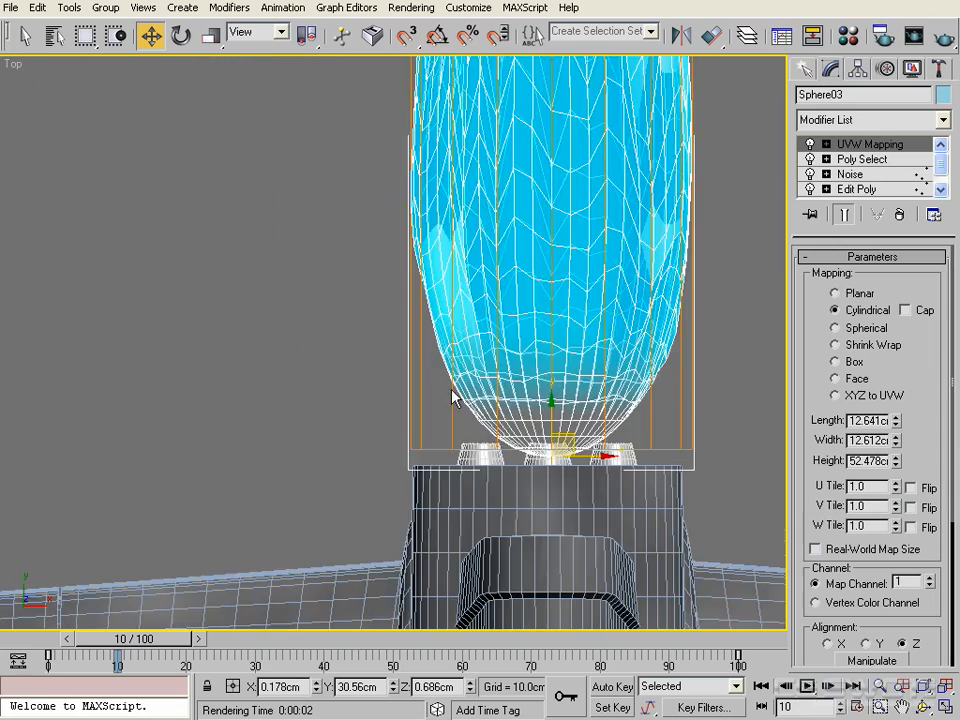
scroll(398, 333, up, 4)
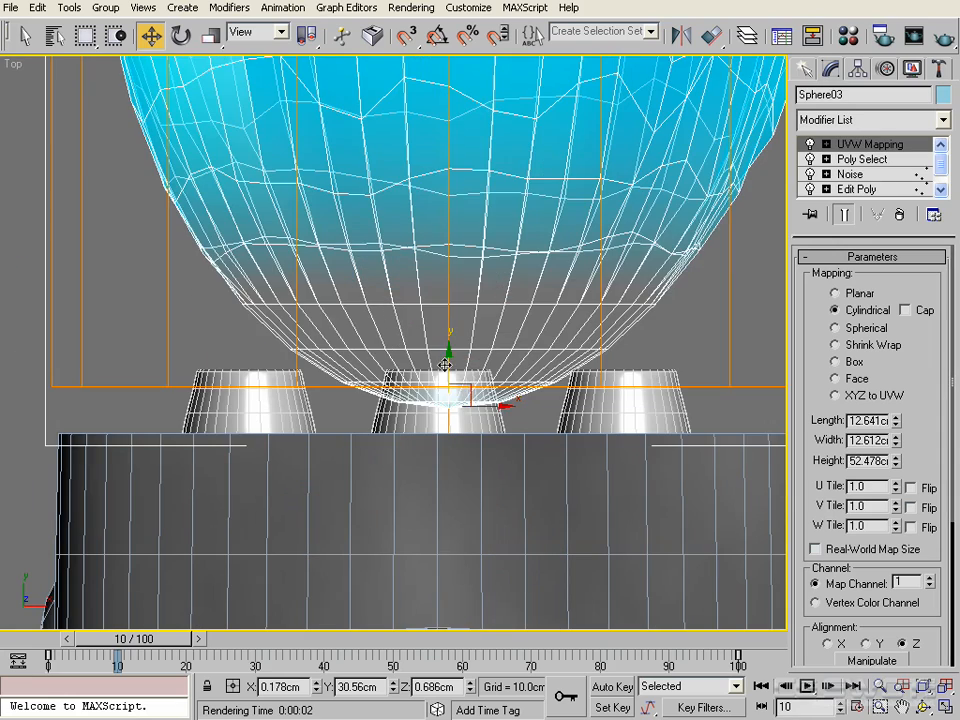
scroll(432, 329, up, 2)
drag(432, 329, 474, 385)
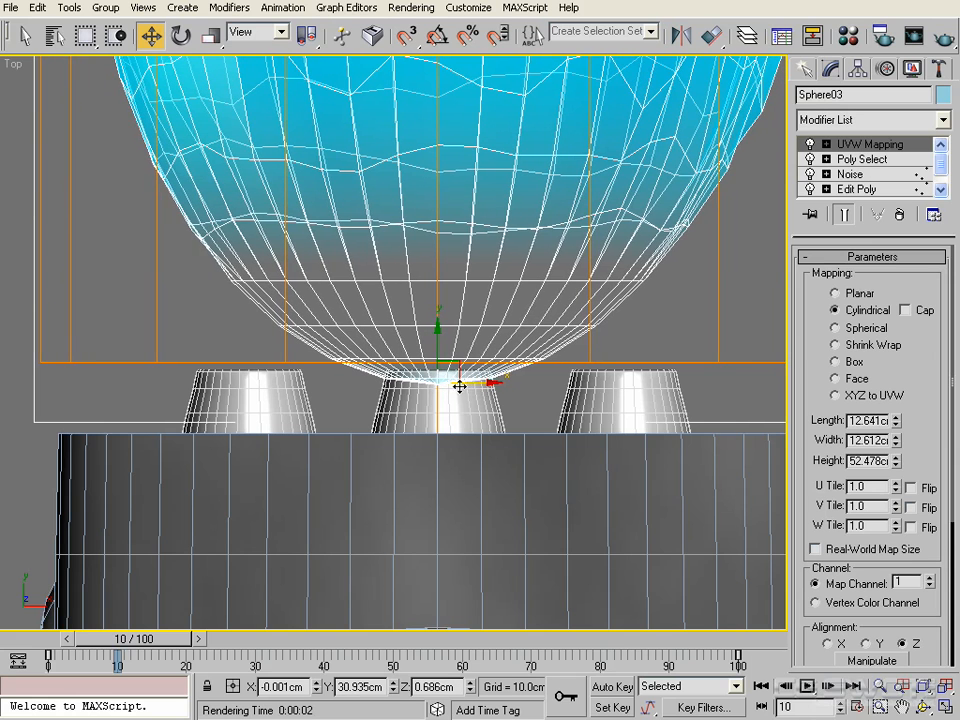
In the front view, lower the new flame onto the bottom fuselage nozzle at about Z -2.72 cm
key(f)
middle_drag(448, 381, 449, 379)
middle_drag(453, 456, 467, 323)
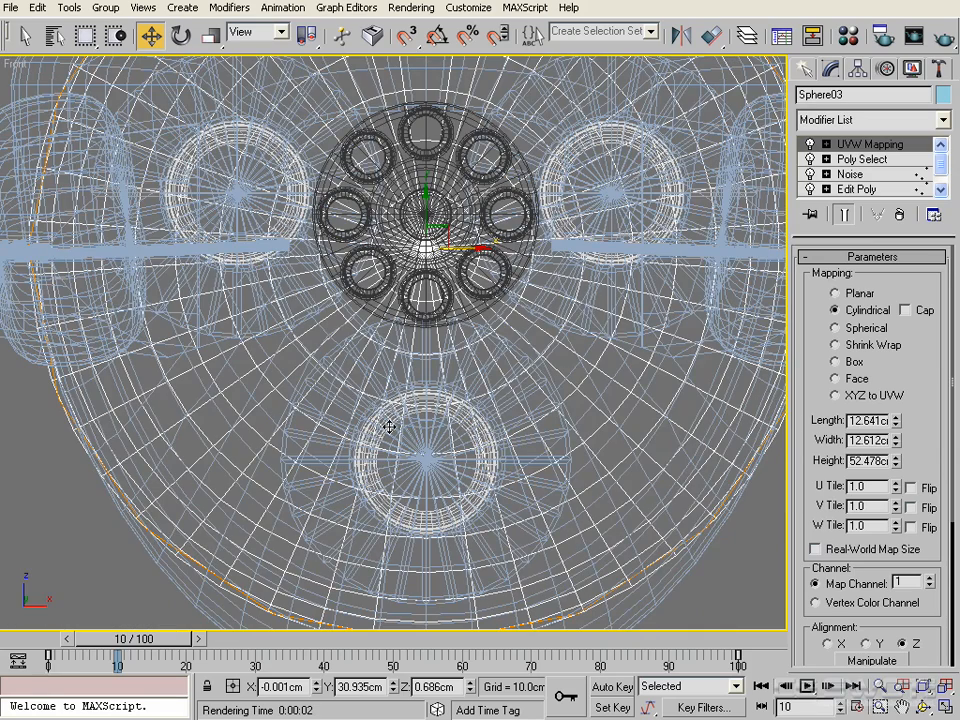
drag(426, 210, 426, 420)
key(ctrl+z)
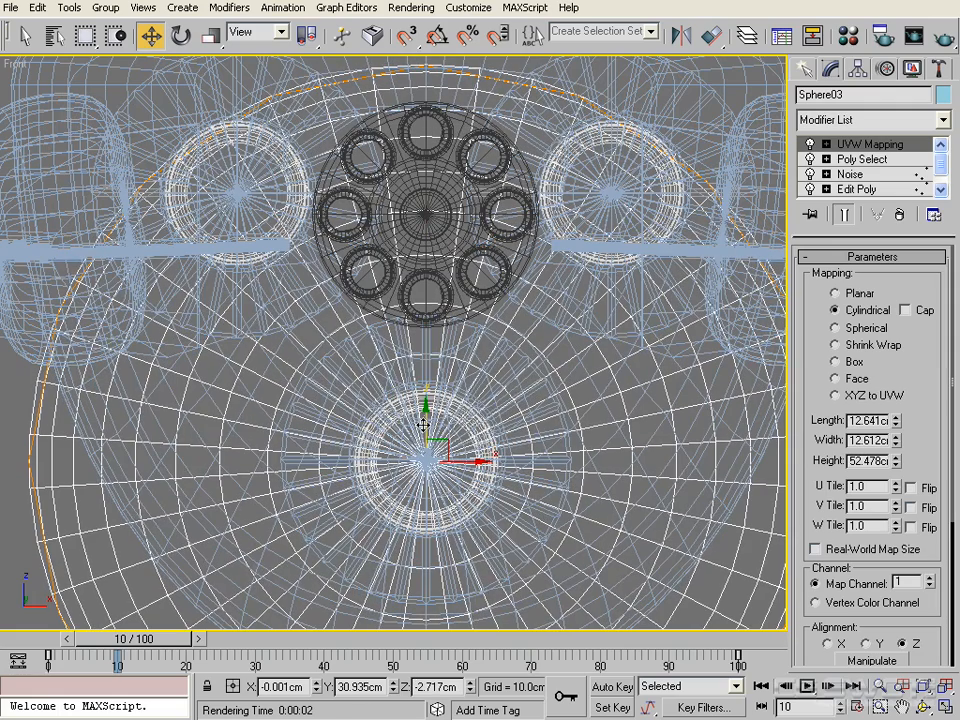
scroll(387, 424, down, 5)
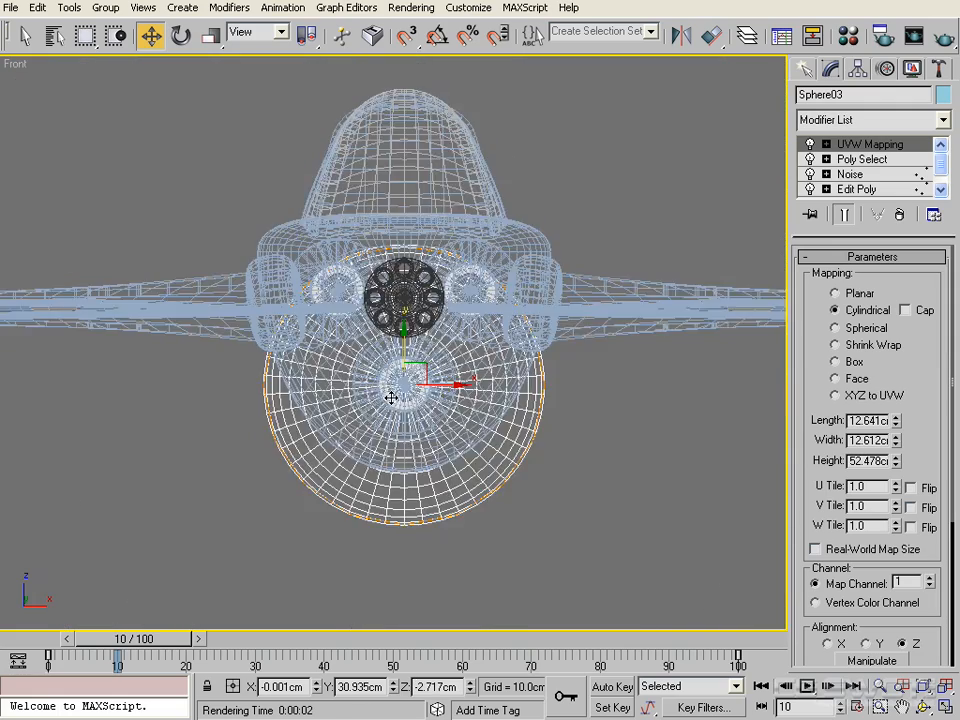
Uniformly scale the fuselage flame down to about 37.8% in the top view
key(t)
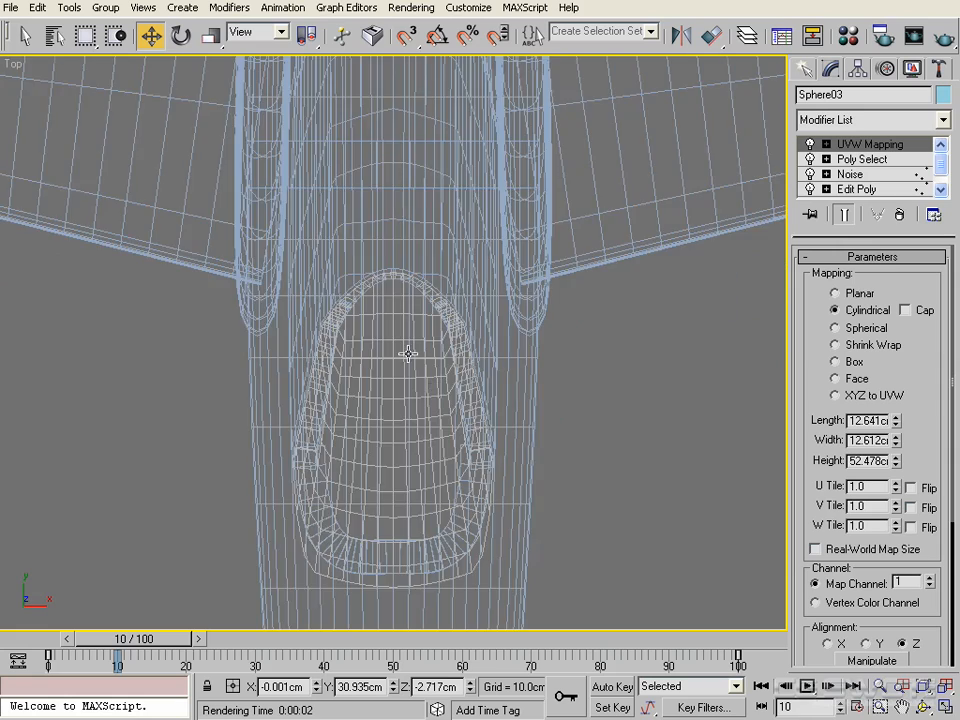
scroll(408, 353, down, 7)
middle_drag(468, 332, 429, 612)
scroll(386, 375, up, 2)
middle_drag(409, 388, 477, 299)
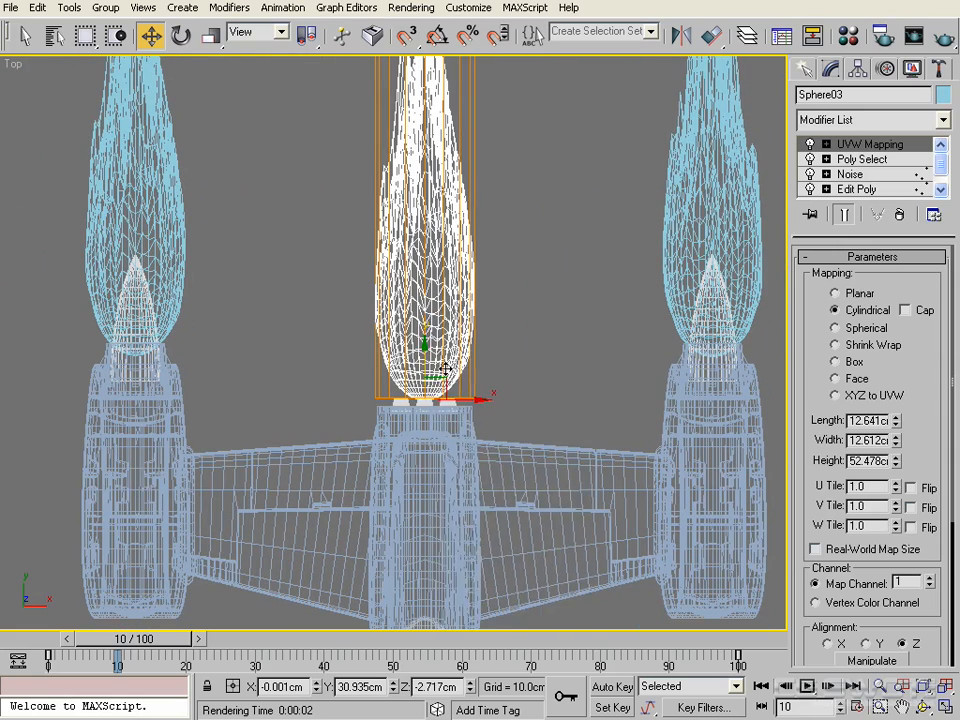
right_click(445, 370)
click(478, 414)
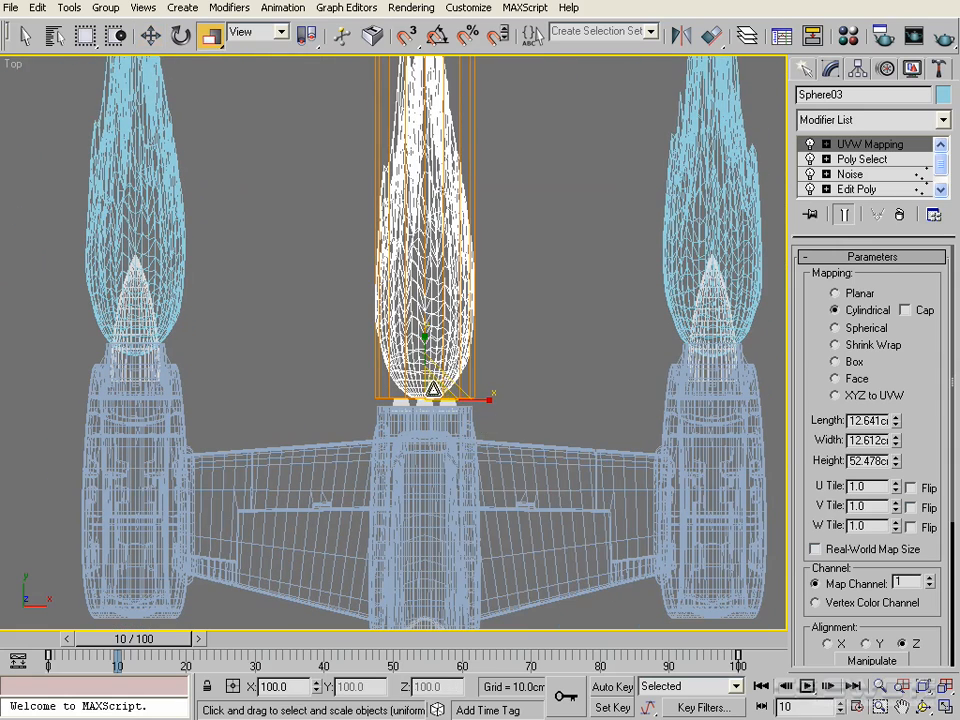
drag(432, 388, 414, 529)
scroll(414, 529, down, 3)
middle_drag(414, 529, 407, 430)
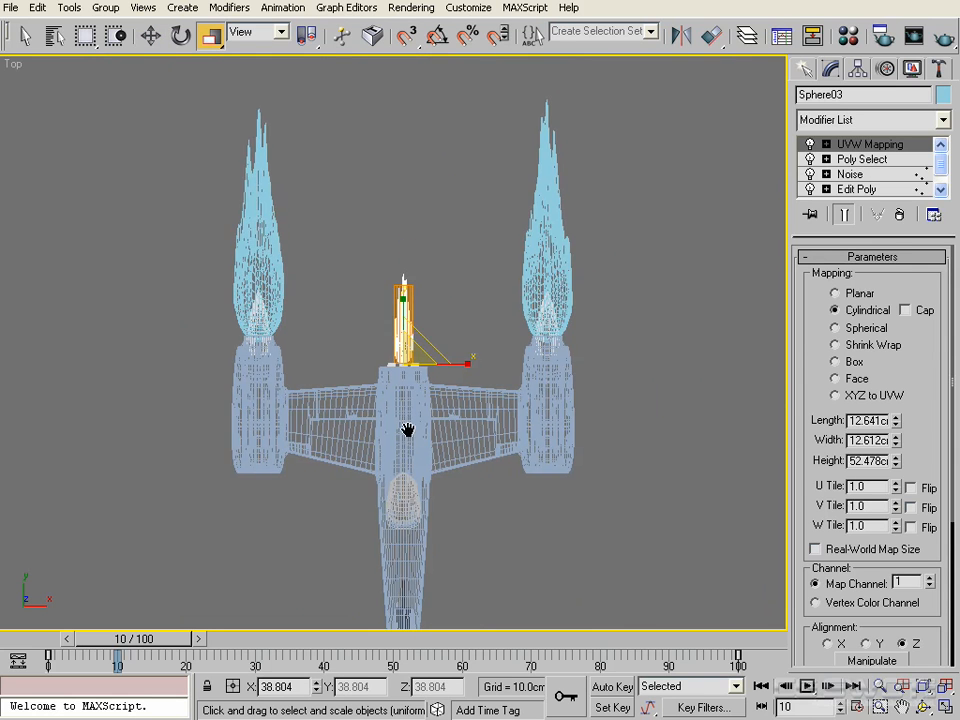
scroll(407, 430, up, 5)
drag(441, 415, 429, 379)
scroll(427, 460, down, 4)
scroll(451, 429, up, 3)
scroll(454, 485, down, 4)
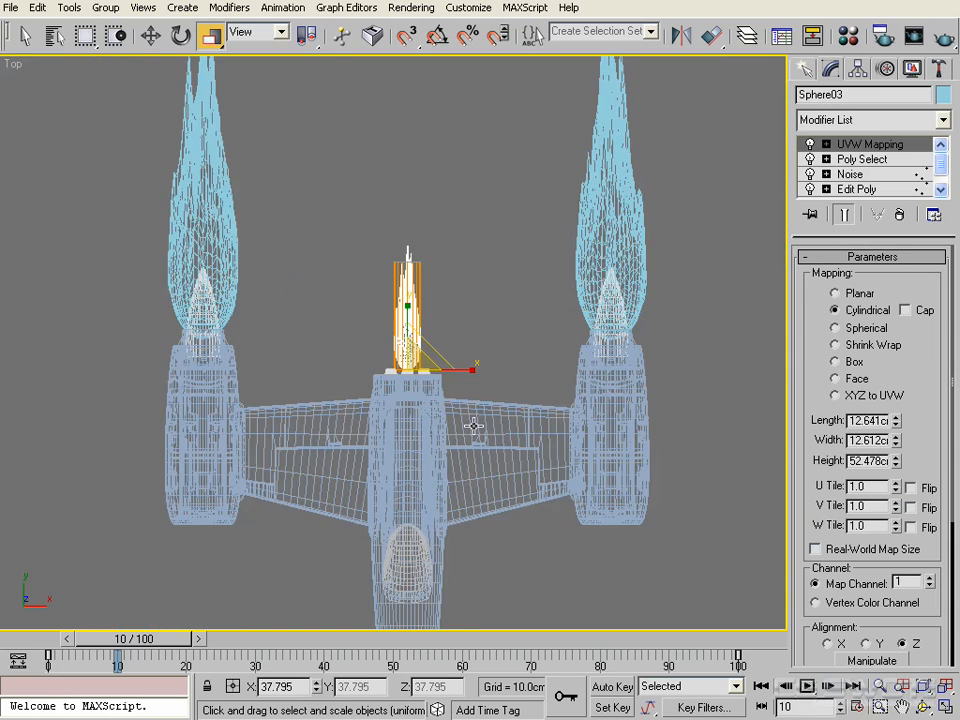
Narrow the flame to the nozzle's width by scaling only X and Y to about 24%
scroll(474, 425, up, 4)
alt+middle_drag(514, 447, 379, 300)
scroll(379, 300, up, 3)
middle_drag(335, 170, 406, 341)
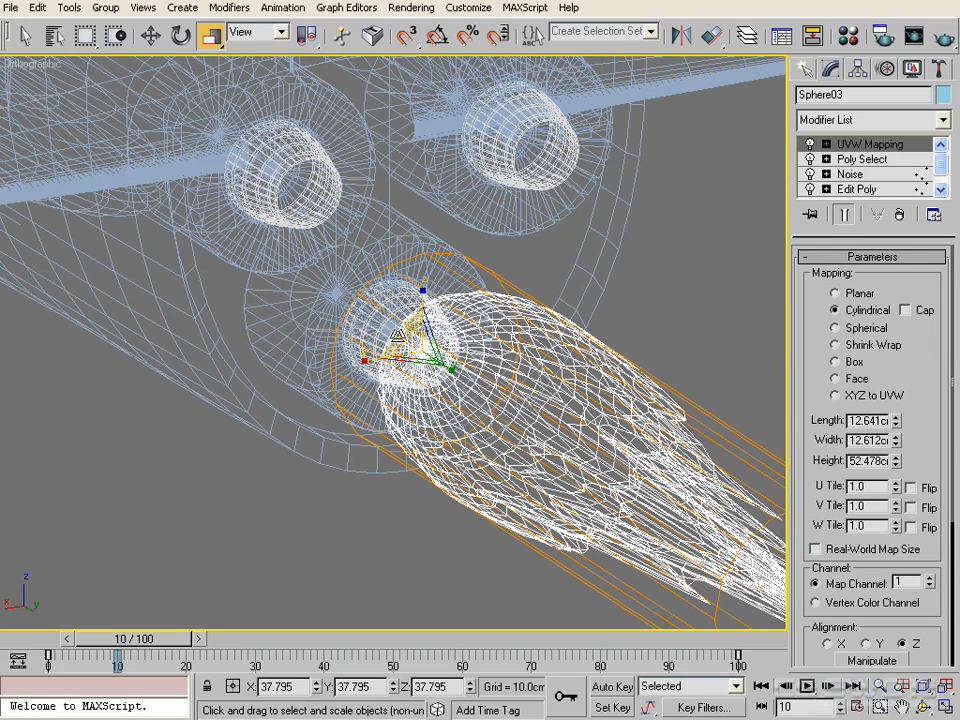
drag(404, 335, 438, 370)
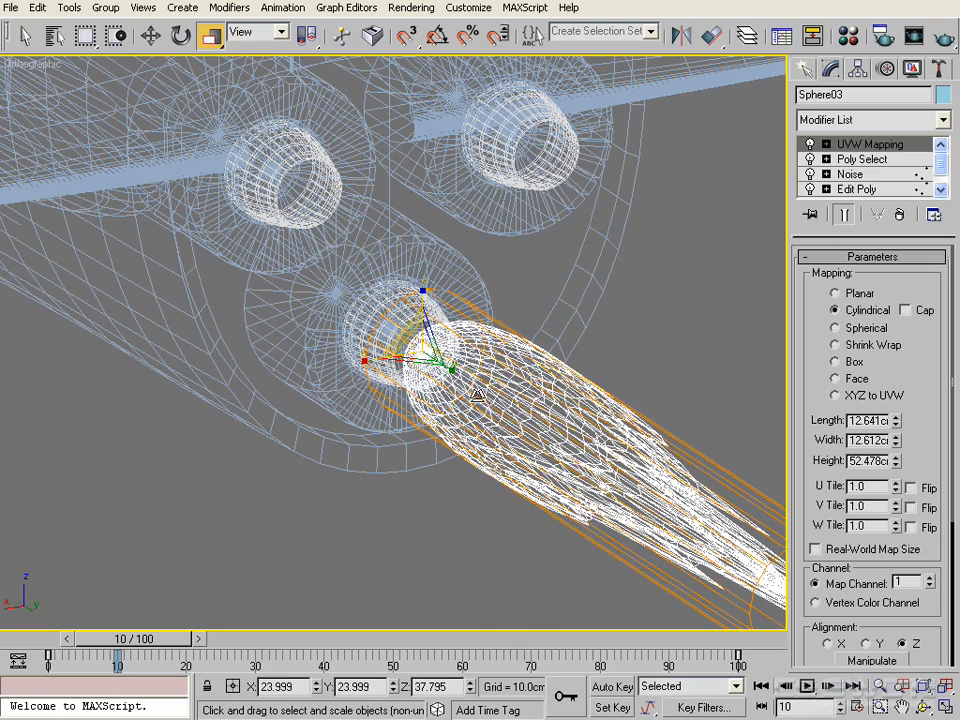
In a shaded angled view, move the flame's base into the nozzle along Y to about 30.52 cm
right_click(476, 392)
click(510, 409)
mouse_move(499, 441)
alt+middle_down()
mouse_move(505, 465)
mouse_move(470, 440)
mouse_move(392, 418)
alt+middle_up()
key(F3)
scroll(300, 343, up, 3)
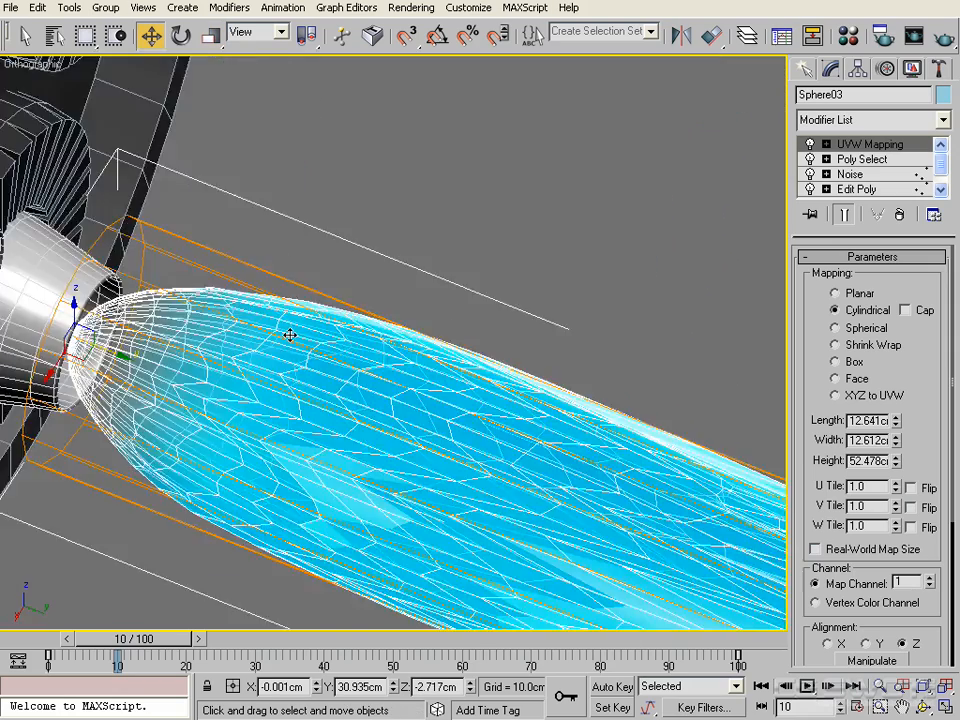
middle_drag(287, 345, 482, 302)
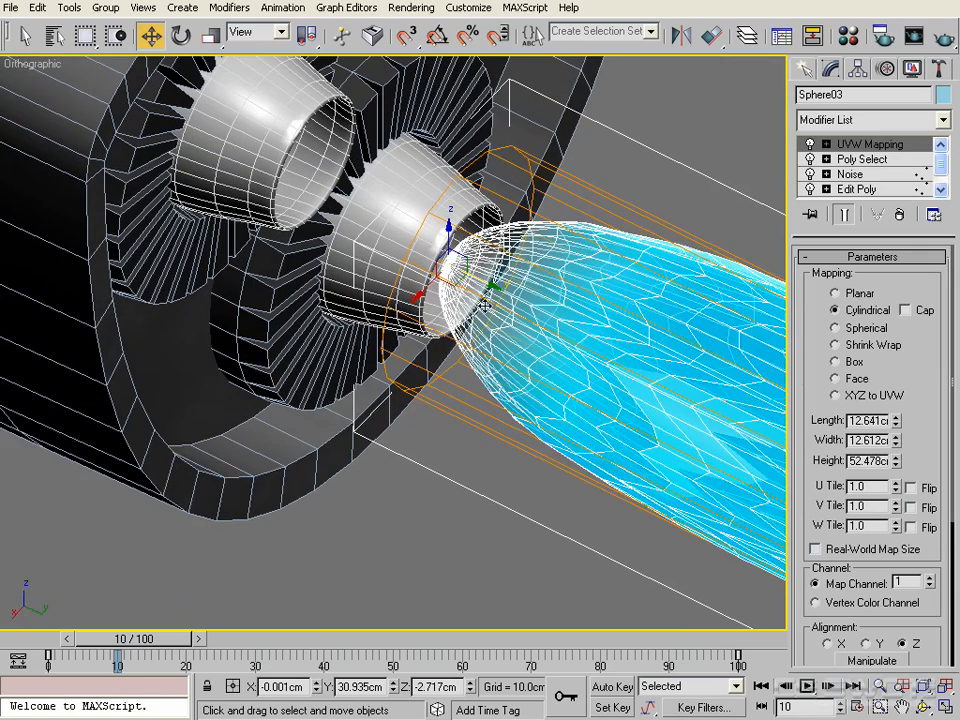
drag(491, 285, 461, 271)
scroll(480, 283, down, 2)
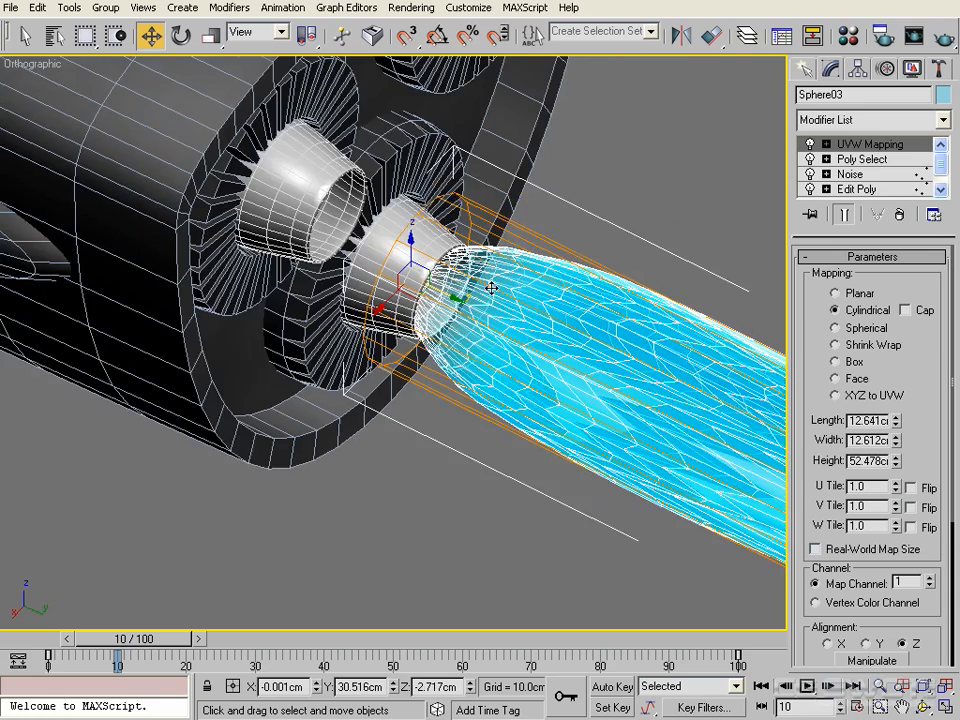
Render the orthographic view to check how the flame sits in the nozzle, and close the render window
mouse_move(495, 288)
middle_down()
mouse_move(502, 308)
mouse_move(509, 298)
middle_up()
click(943, 36)
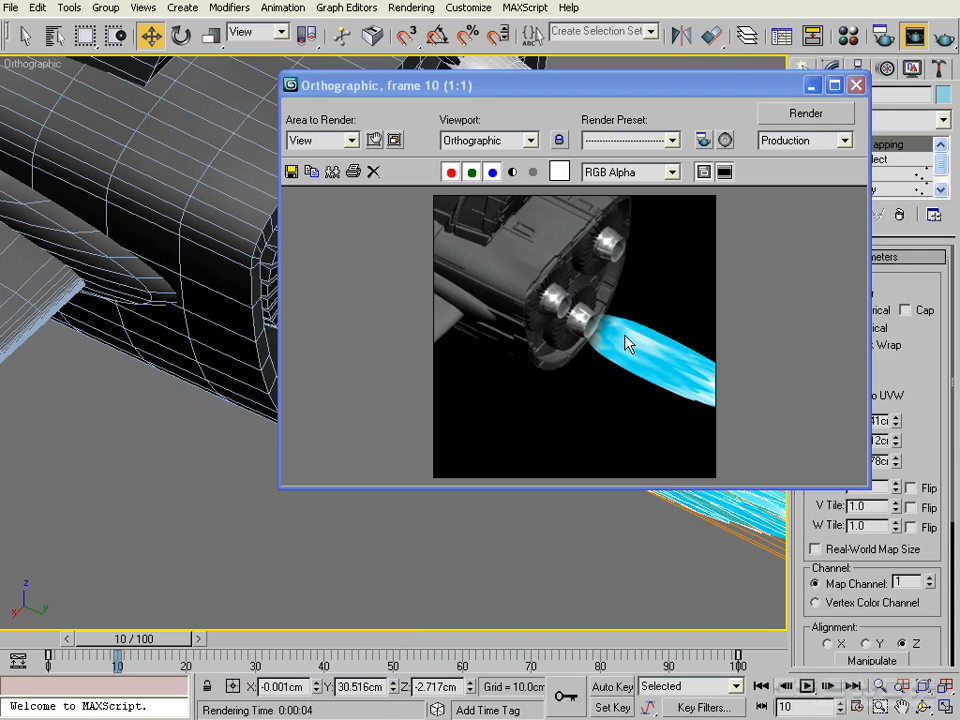
click(856, 86)
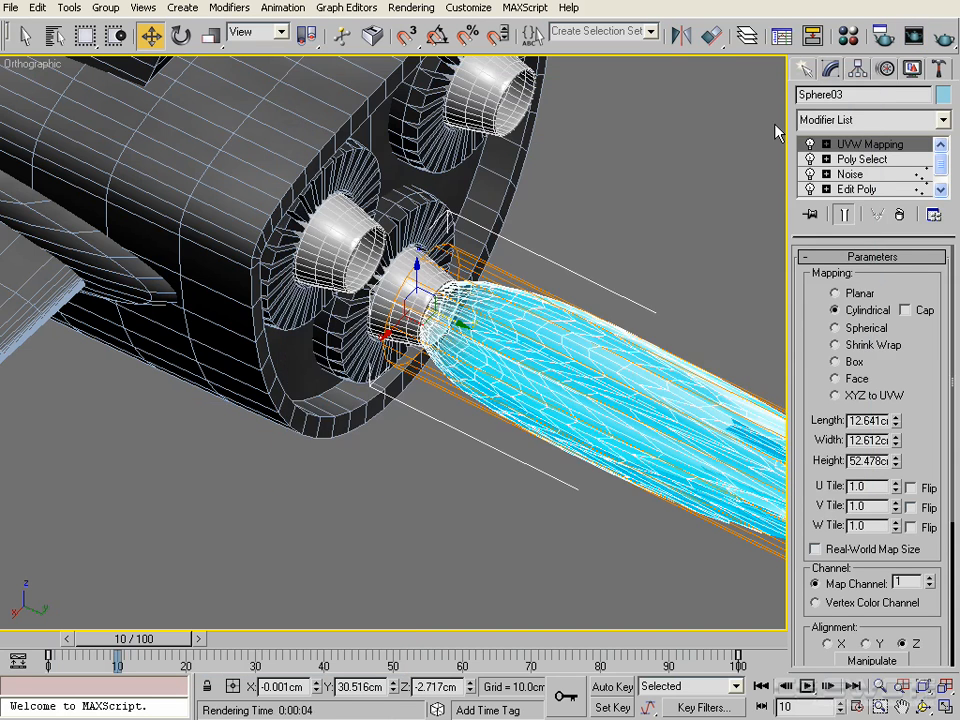
Return to the top view, copy the Lg_Flame material to the second sample slot, and rename the copy Sm_Flame
middle_drag(544, 308, 482, 298)
key(t)
scroll(335, 343, up, 6)
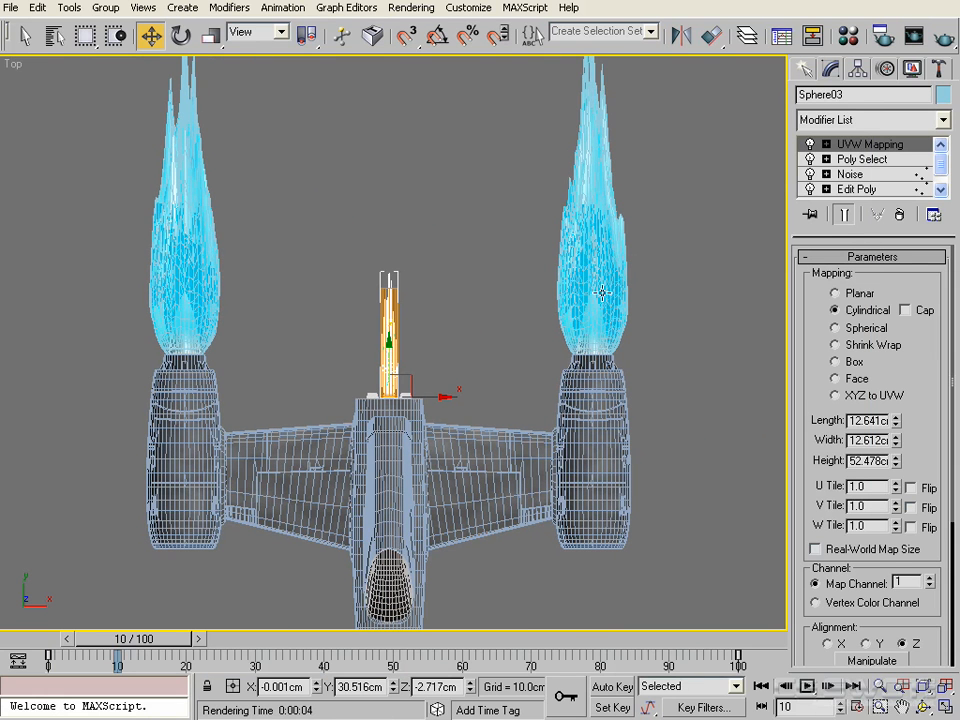
middle_drag(581, 243, 621, 289)
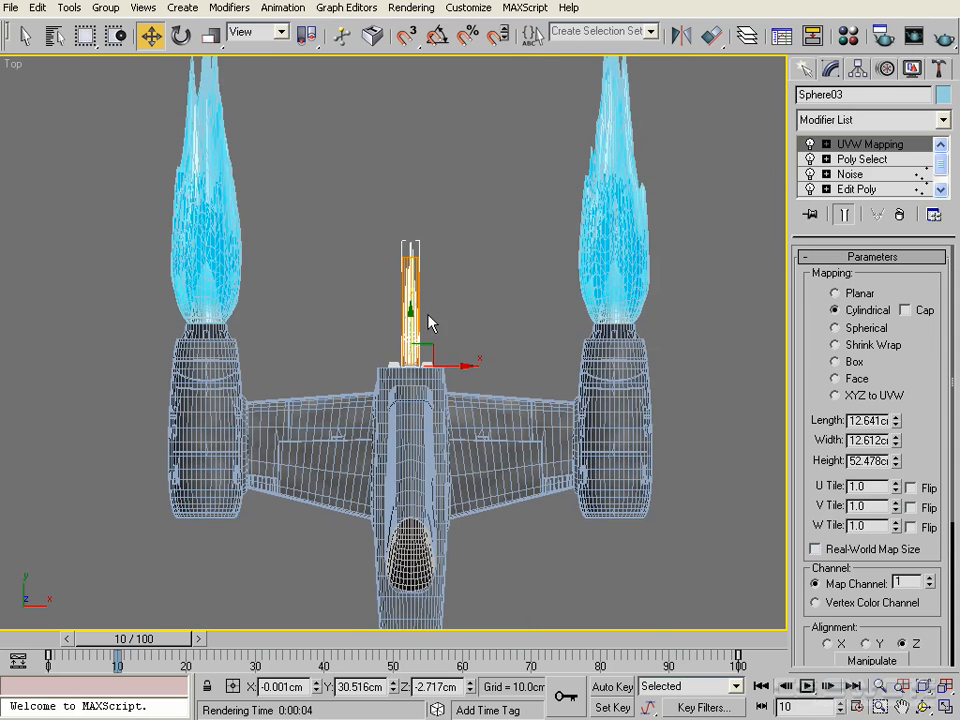
scroll(423, 328, up, 3)
scroll(410, 360, up, 3)
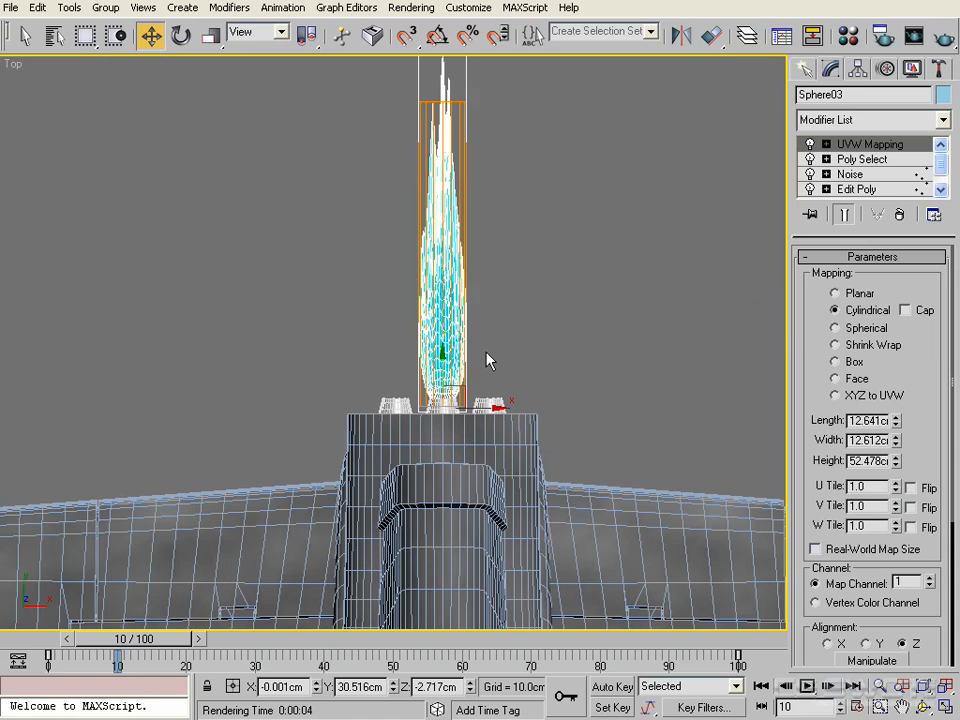
middle_drag(478, 349, 448, 352)
scroll(445, 340, down, 2)
key(m)
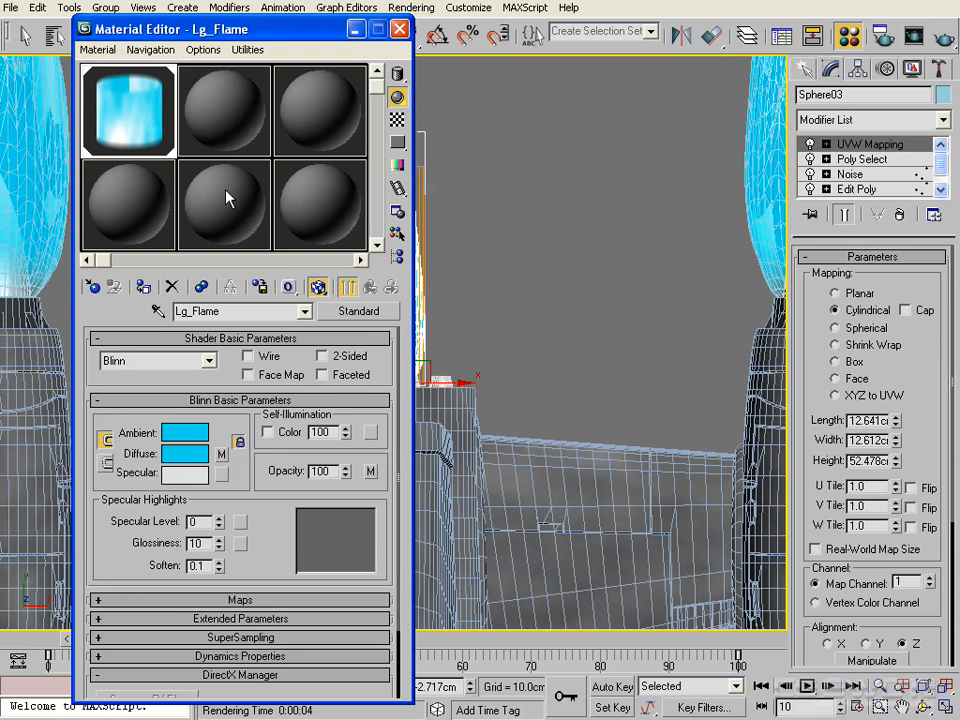
drag(128, 127, 207, 123)
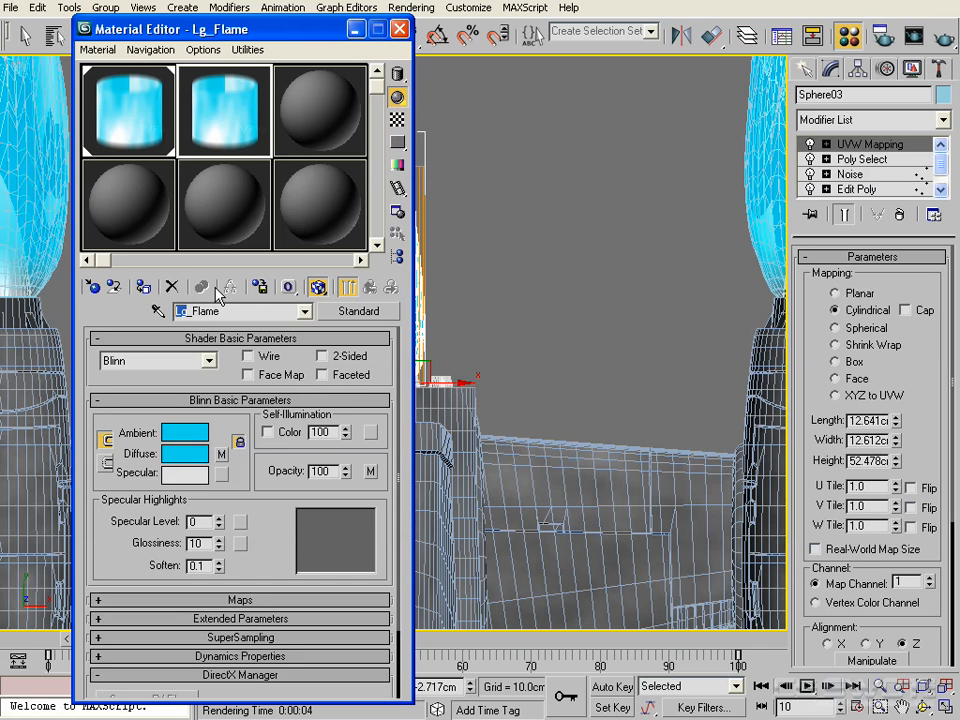
text(Sm)
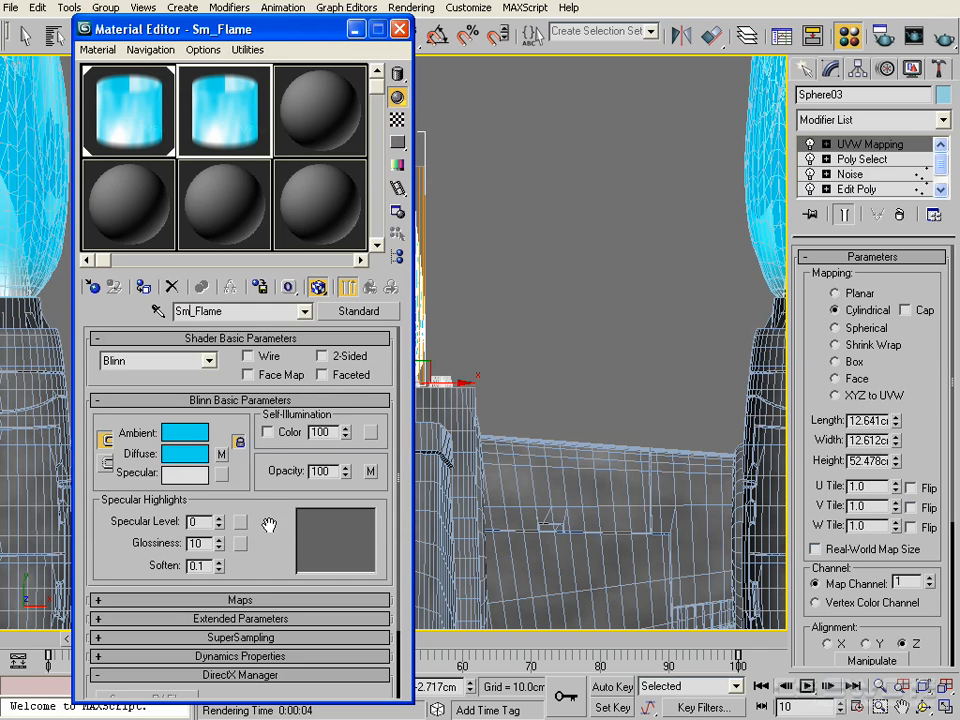
Change the Sm_Flame diffuse color to orange with RGB 245, 104, 0
click(190, 459)
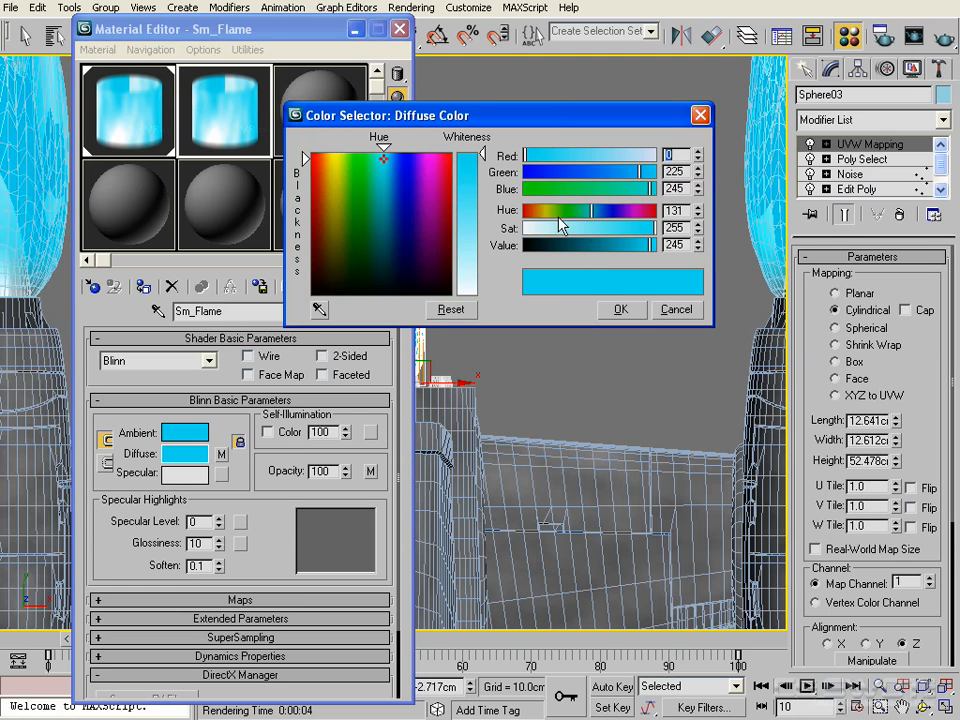
drag(540, 210, 533, 208)
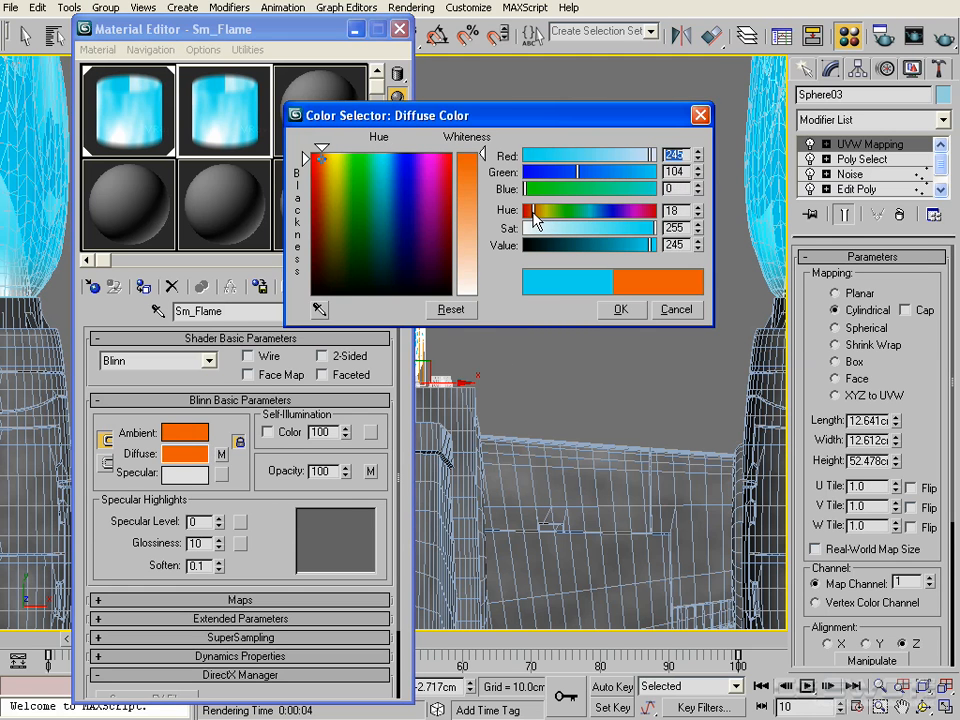
click(622, 310)
Copy the orange diffuse color into Color #1 of the material's diffuse Noise map
right_click(180, 465)
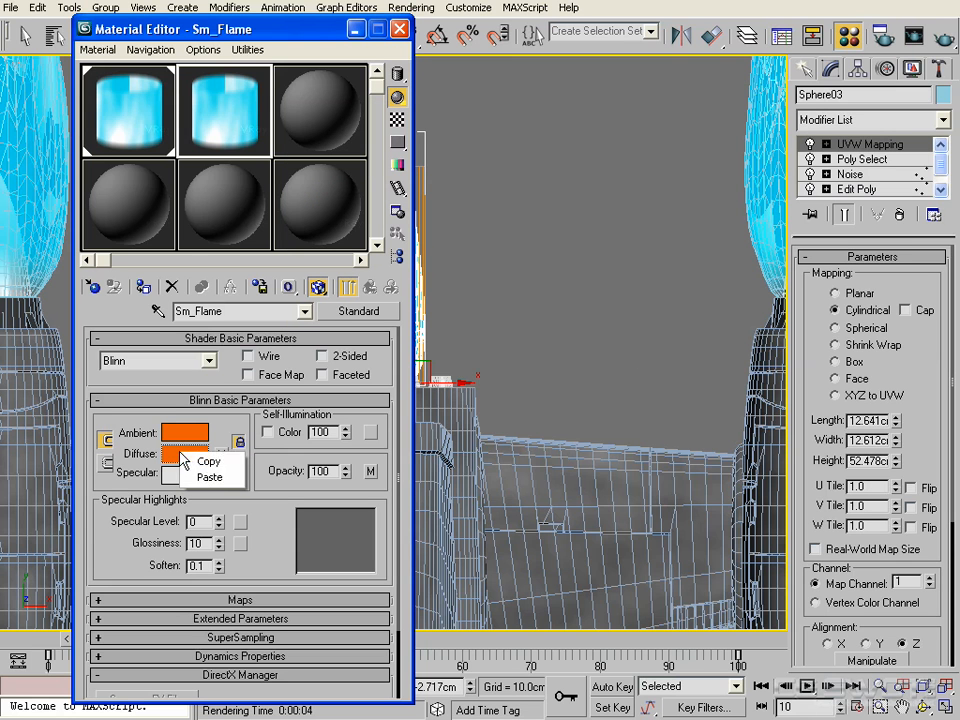
click(207, 459)
click(222, 458)
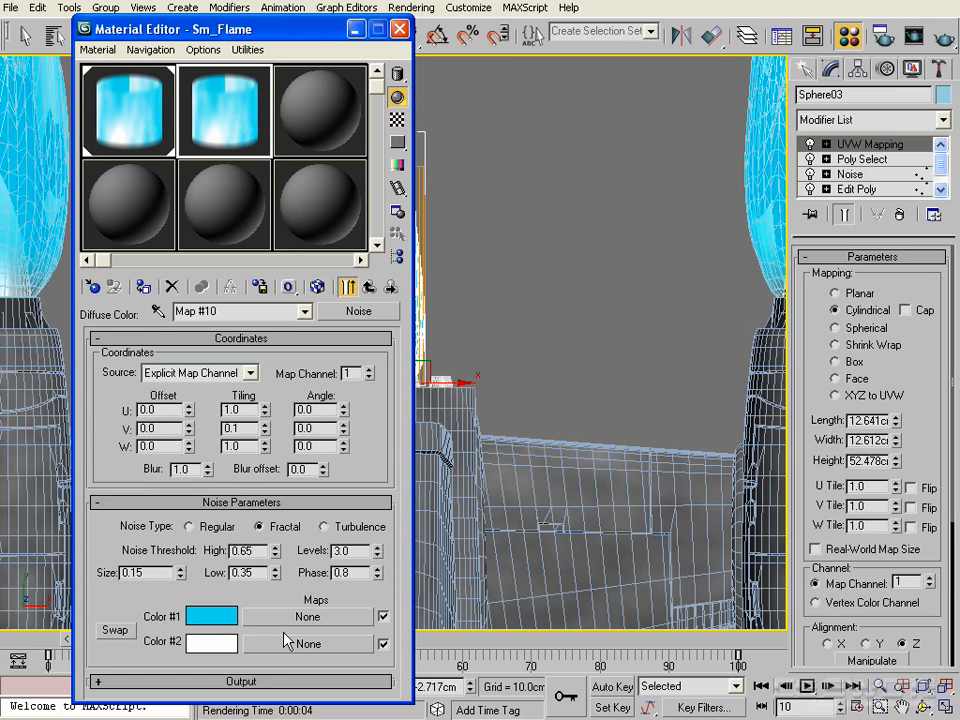
right_click(212, 617)
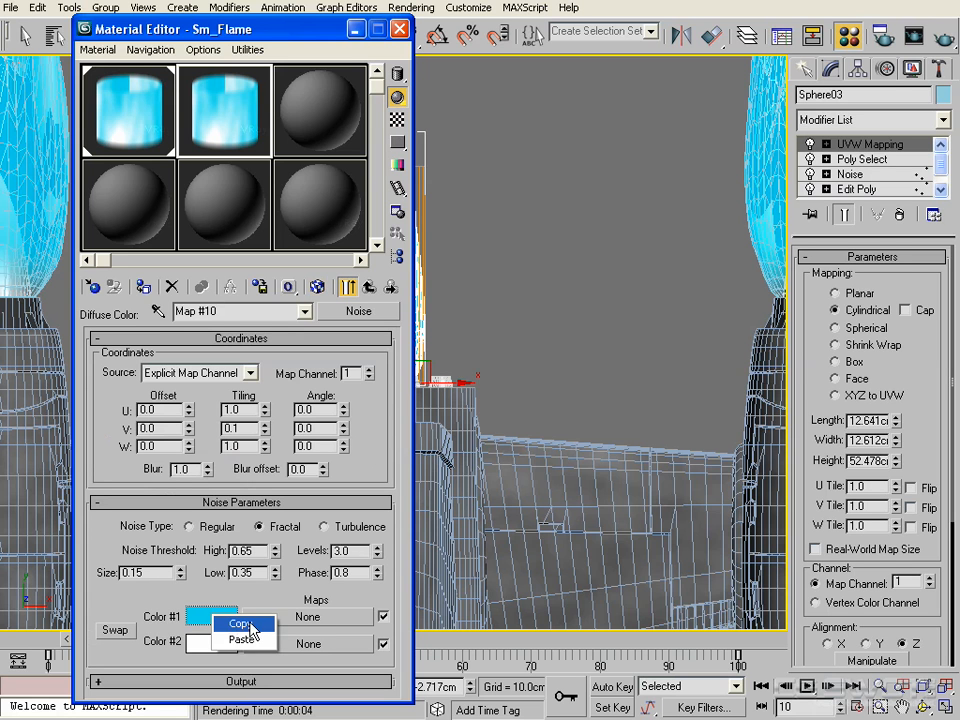
click(248, 639)
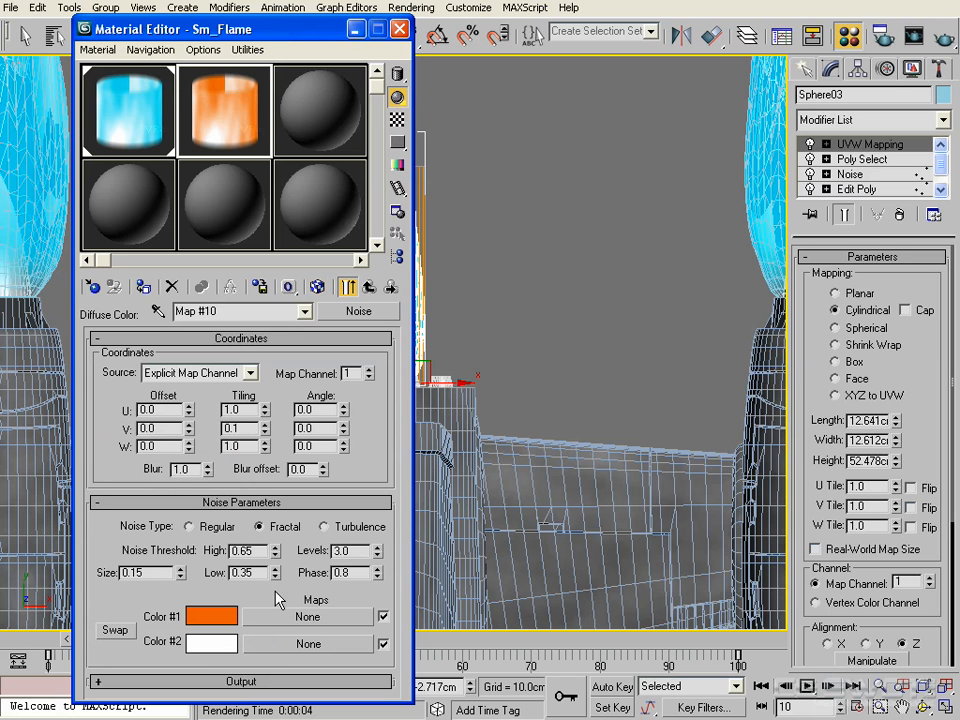
Set the Noise map's Color #2 to yellow with hue 43 and saturation 255, and close the Material Editor
click(213, 644)
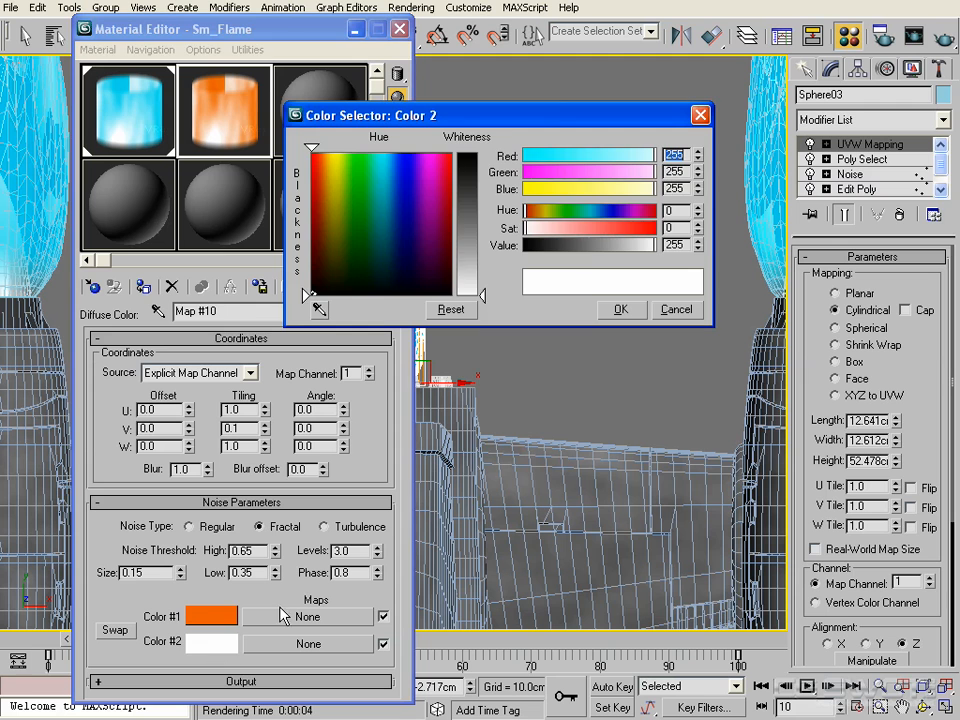
drag(590, 197, 497, 189)
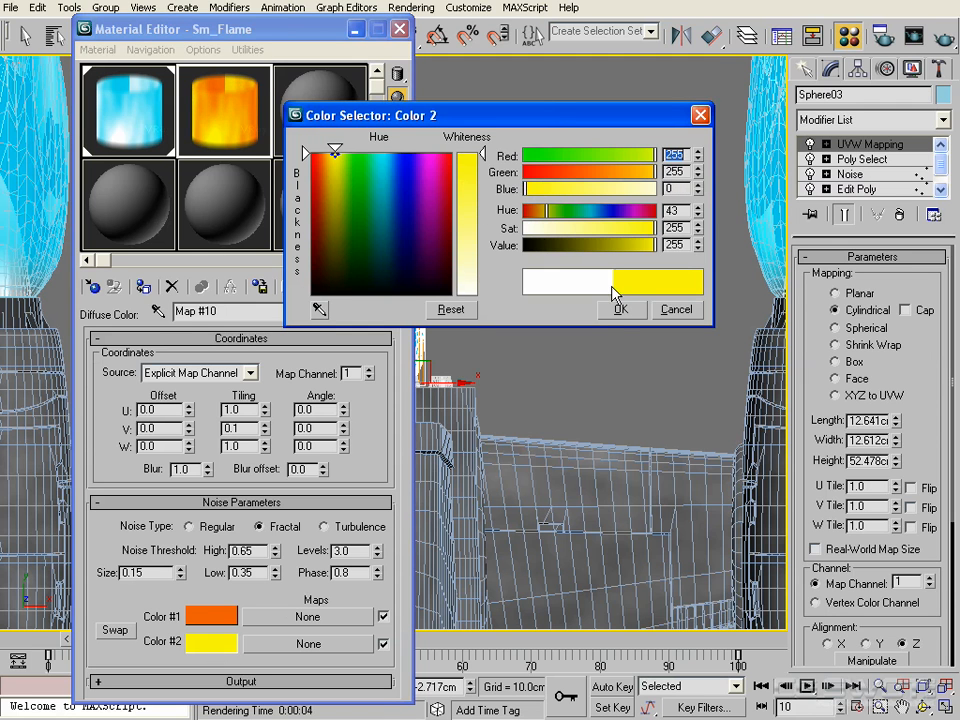
click(620, 309)
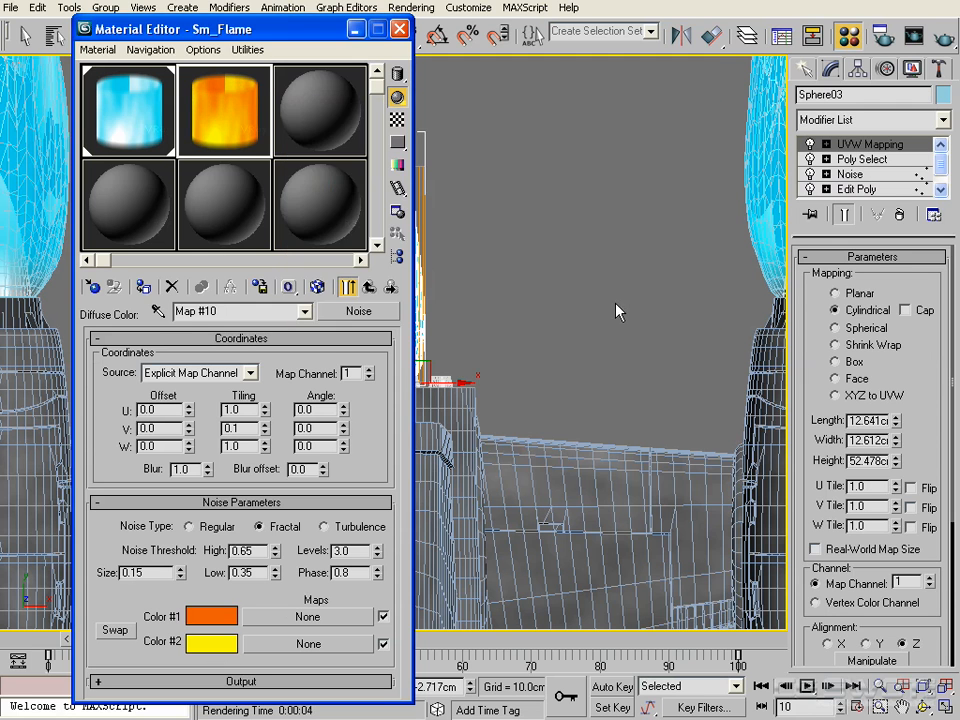
click(399, 30)
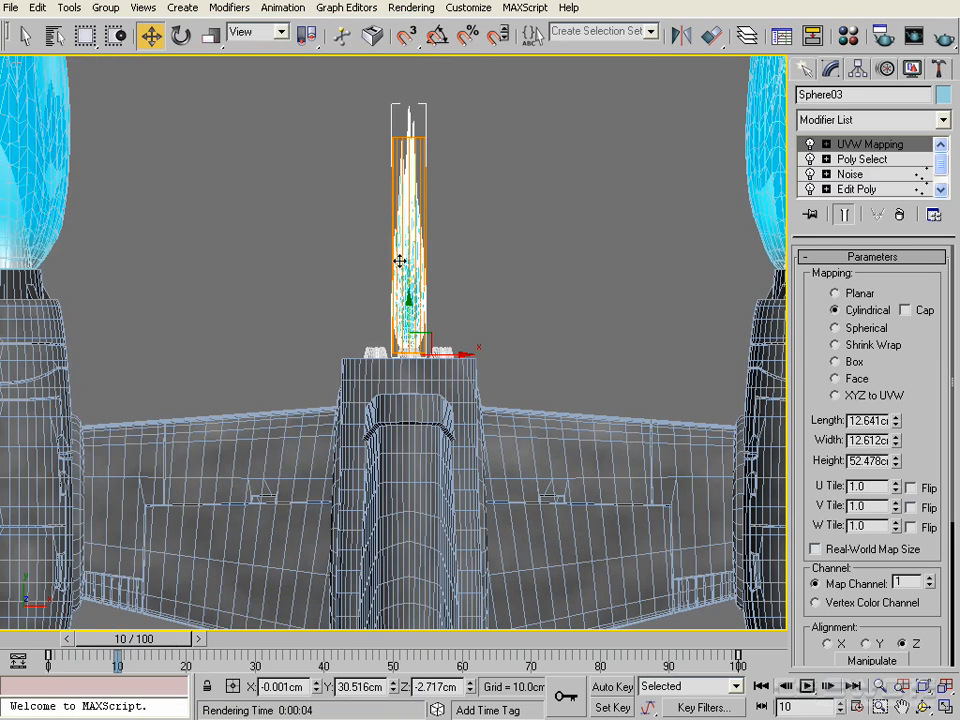
Assign the Sm_Flame material to the small fuselage flame and deselect it to inspect the new colors
key(m)
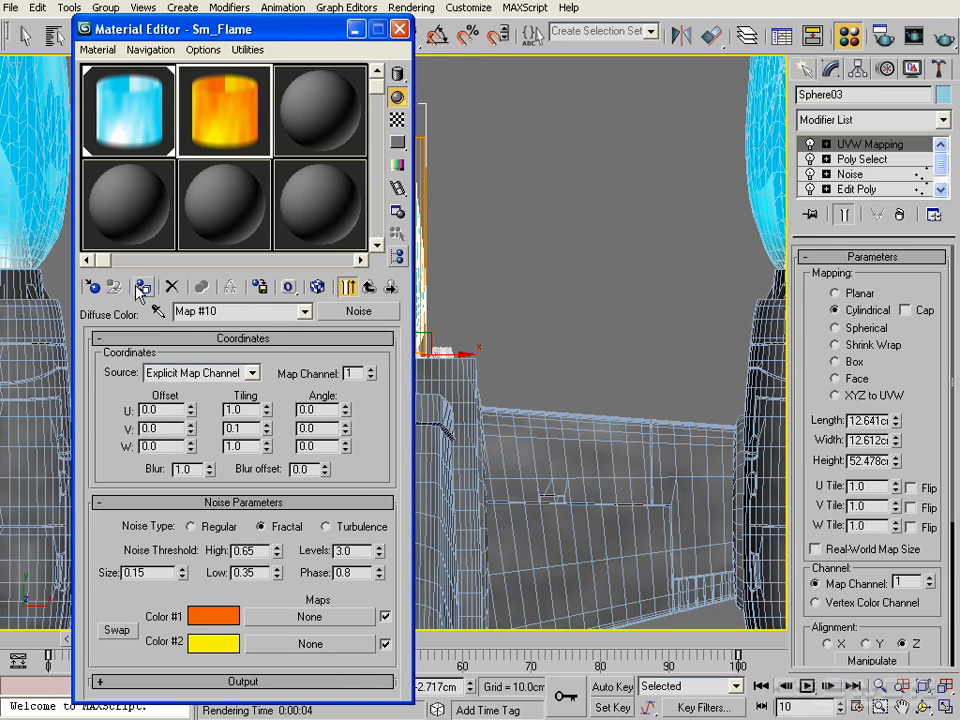
click(139, 289)
middle_drag(604, 345, 744, 339)
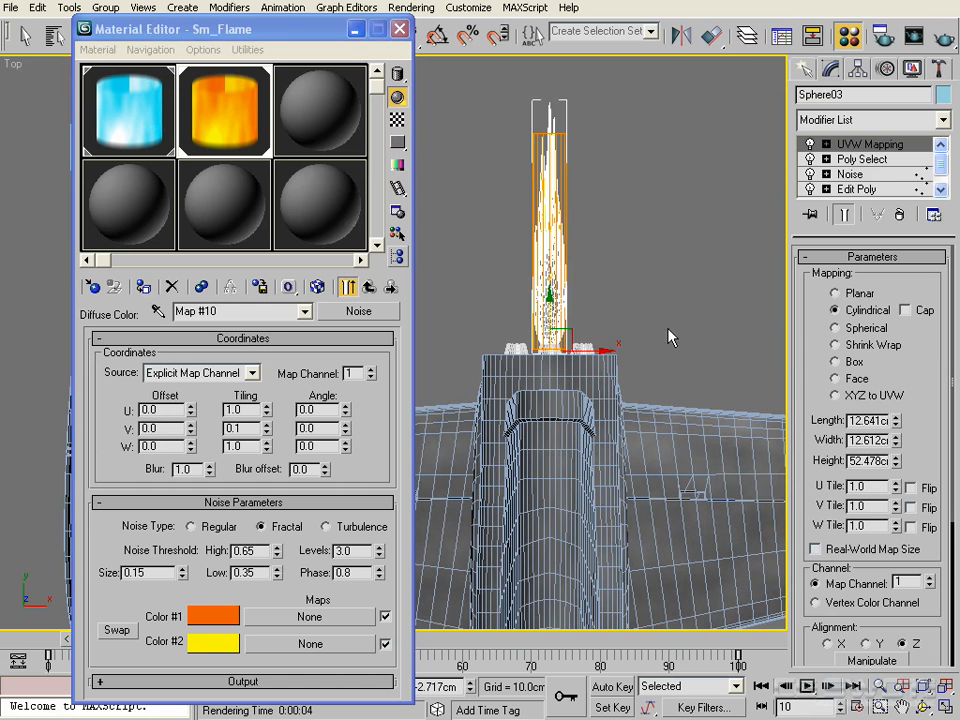
click(670, 336)
middle_drag(596, 279, 570, 297)
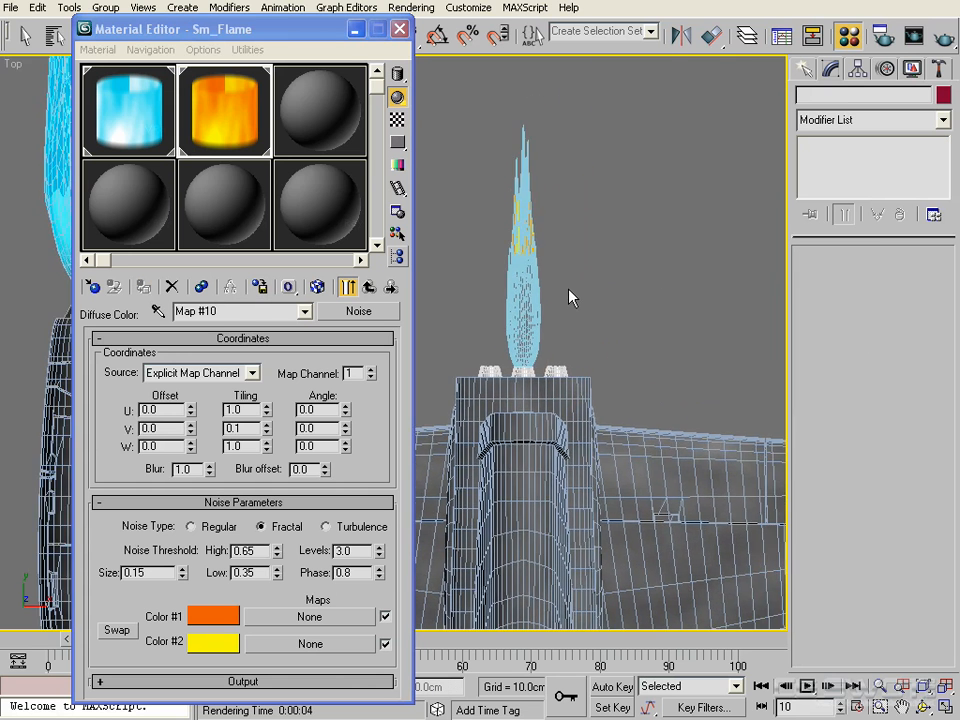
scroll(570, 291, up, 2)
middle_drag(675, 289, 569, 330)
scroll(568, 328, down, 2)
scroll(564, 331, up, 1)
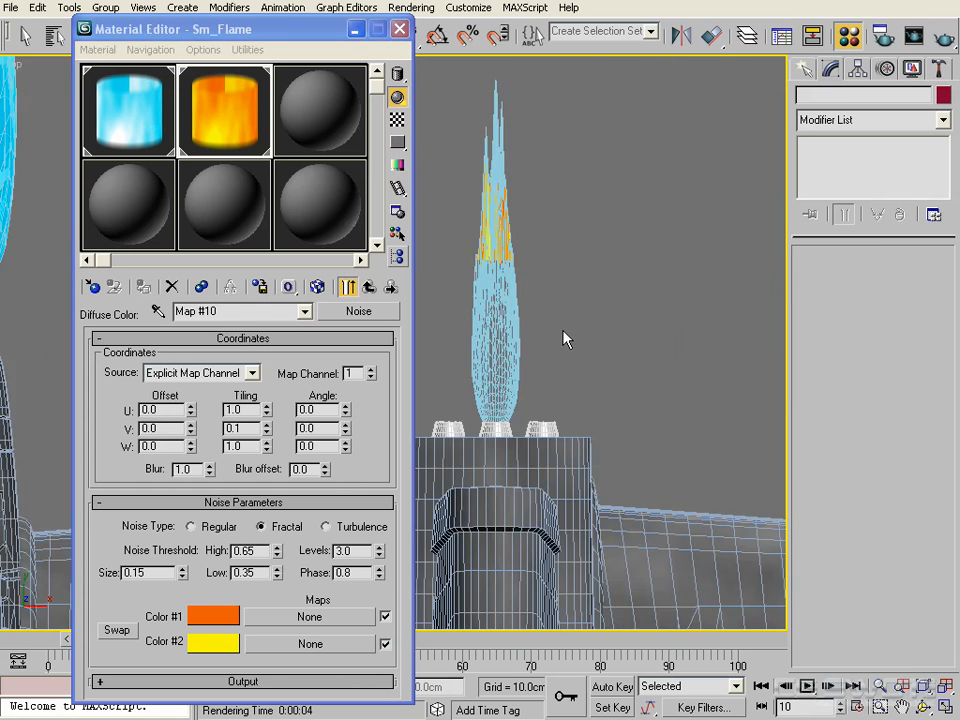
Display the complete Sm_Flame material in the viewport instead of its Noise map alone, hide the edged faces, and close the Material Editor
click(318, 289)
click(366, 287)
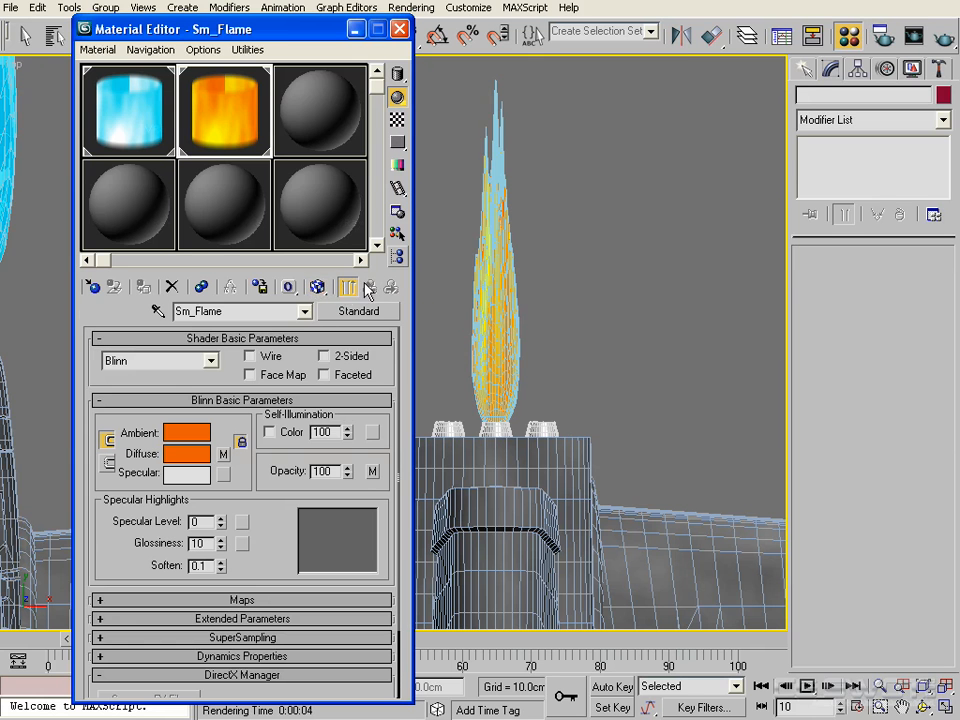
click(318, 287)
scroll(507, 320, down, 2)
middle_drag(507, 320, 537, 319)
key(F4)
scroll(533, 316, down, 2)
scroll(530, 308, up, 2)
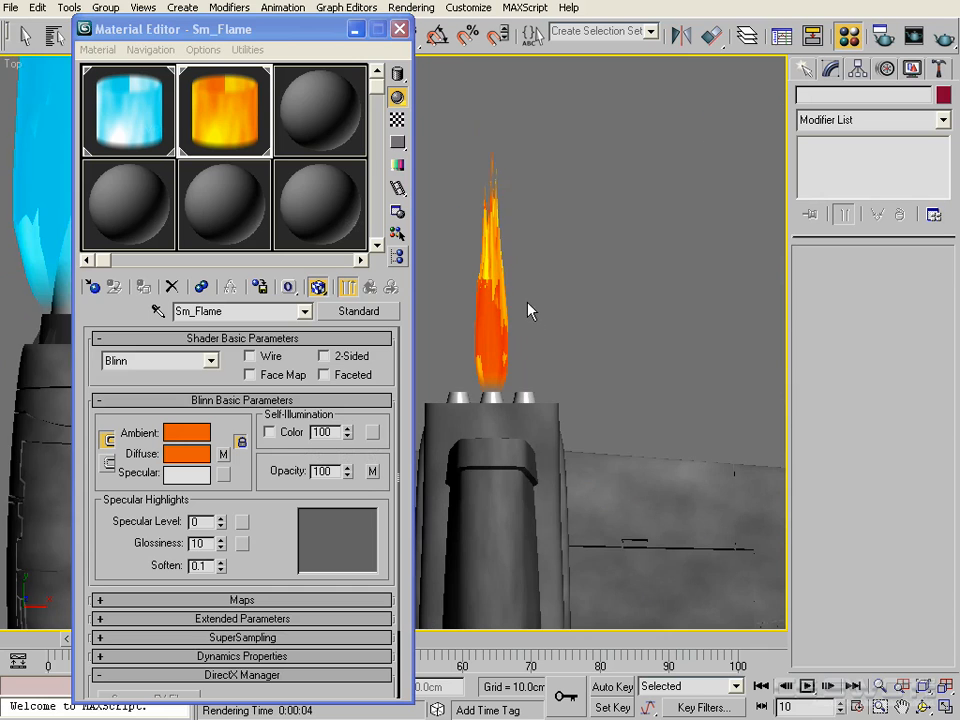
click(400, 29)
Scrub the animation from frame 10 to frame 87 to examine the motion of the engine and fuselage flames
scroll(422, 398, down, 2)
middle_drag(426, 405, 426, 401)
scroll(427, 401, down, 1)
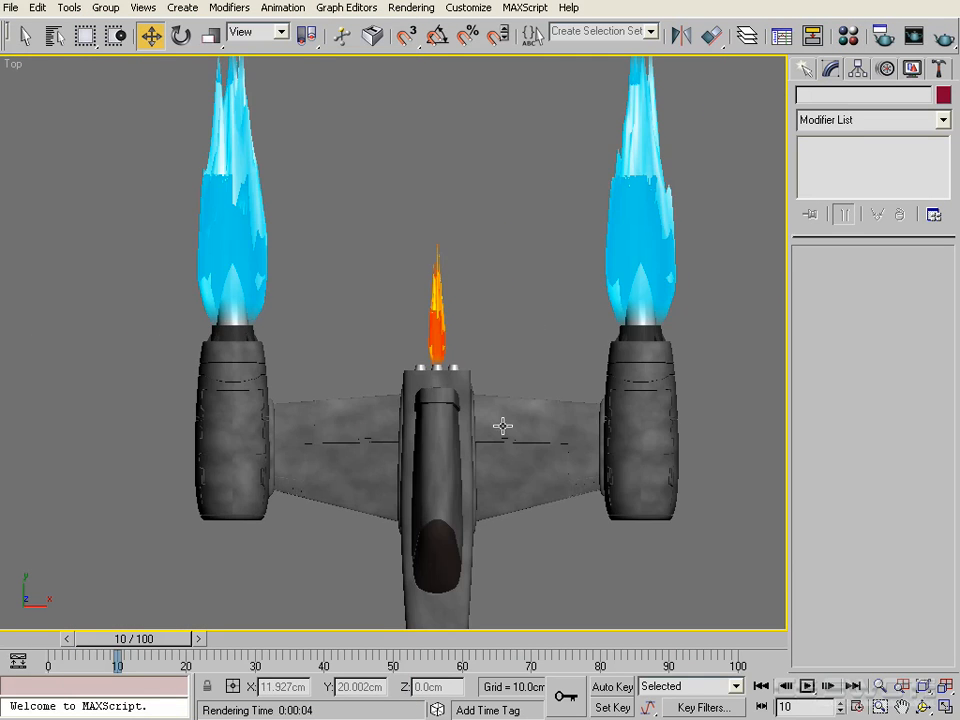
scroll(501, 424, down, 1)
middle_drag(492, 430, 454, 463)
drag(107, 638, 648, 658)
key(w)
Clone the small middle flame along X onto the left fuselage nozzle
scroll(384, 324, up, 5)
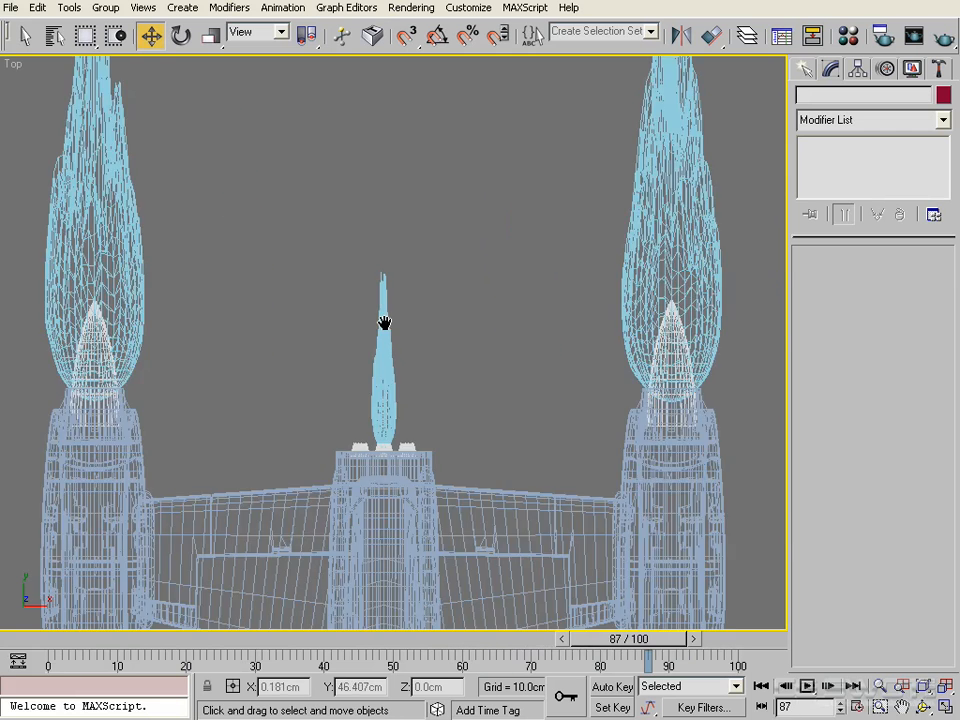
click(393, 406)
scroll(400, 400, up, 5)
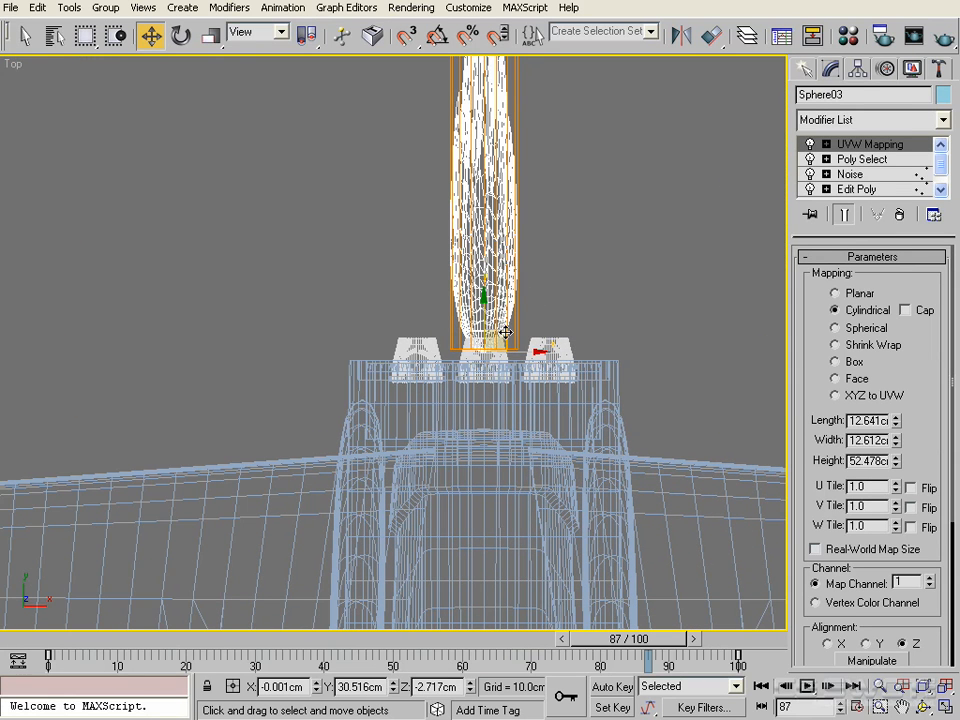
shift+drag(517, 353, 450, 354)
click(481, 441)
Align the cloned flame with the left nozzle in the top and front views, at about X -3.012 cm and Z 1.538 cm
scroll(400, 360, up, 5)
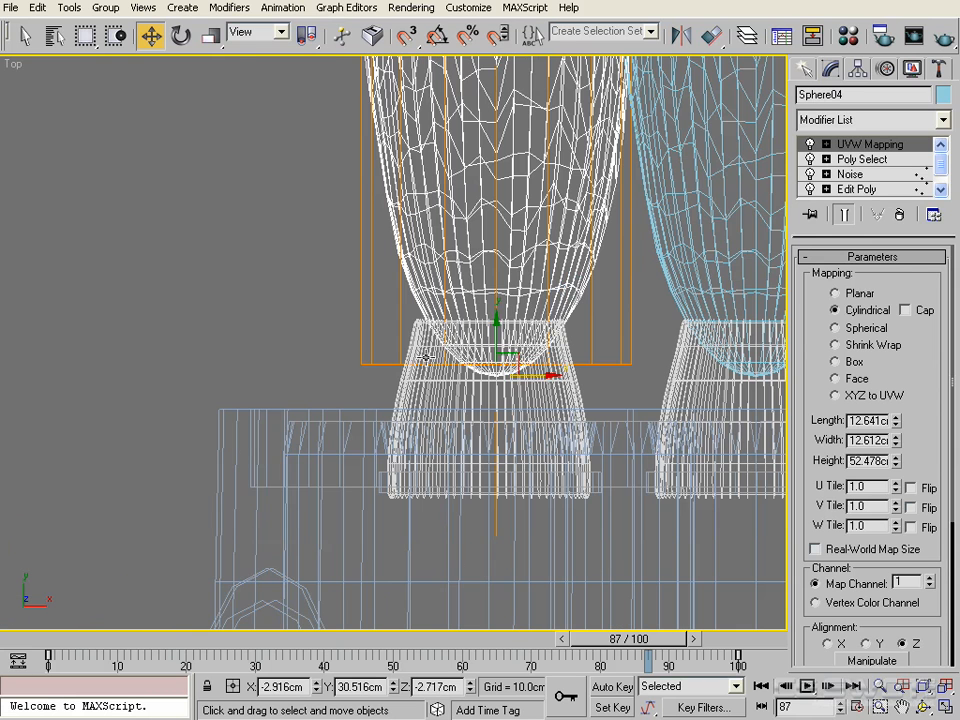
drag(528, 375, 522, 376)
middle_drag(529, 394, 596, 343)
key(f)
drag(273, 487, 273, 141)
middle_drag(389, 386, 466, 628)
drag(350, 369, 350, 343)
middle_drag(514, 446, 240, 464)
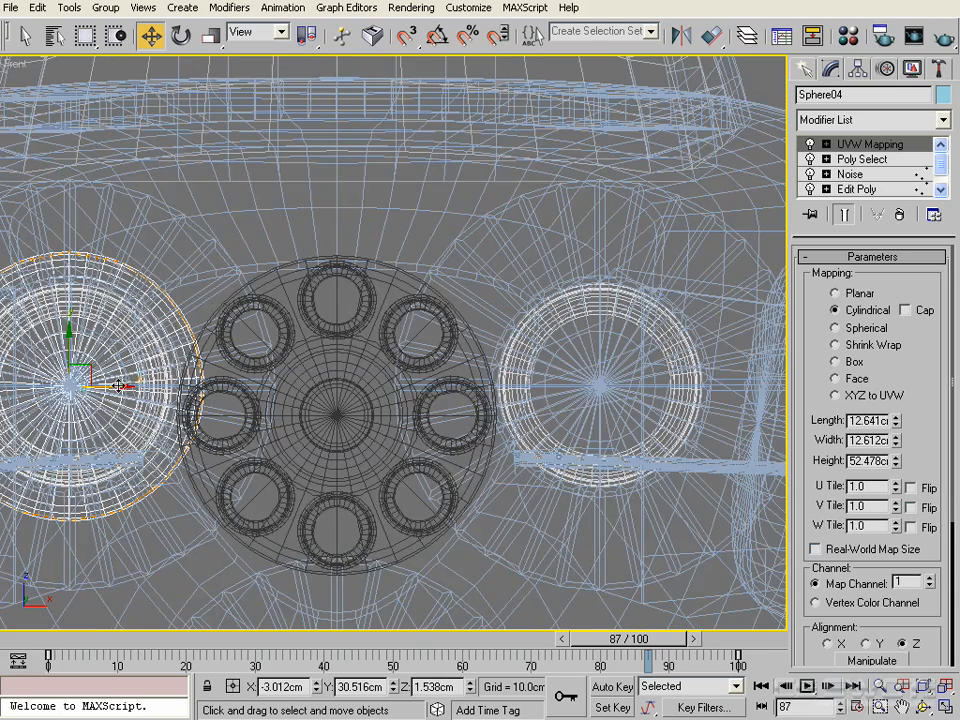
Clone the left nozzle's flame along X onto the right fuselage nozzle, at about X 2.952 cm
mouse_move(117, 385)
shift+mouse_down()
mouse_move(646, 385)
mouse_move(648, 394)
shift+mouse_up()
click(479, 438)
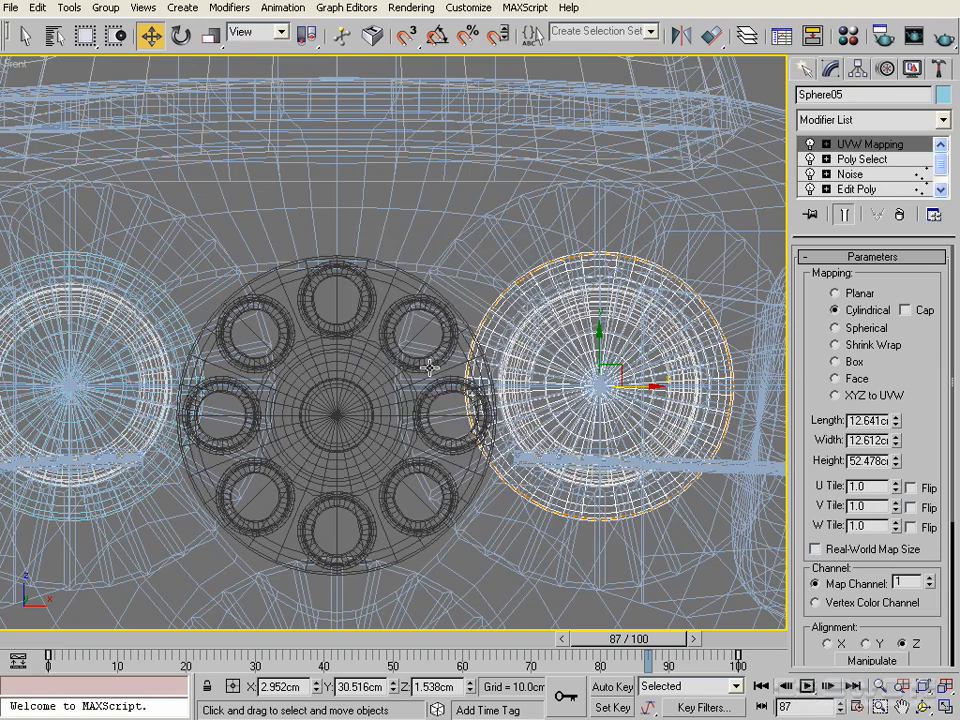
key(t)
scroll(347, 379, down, 10)
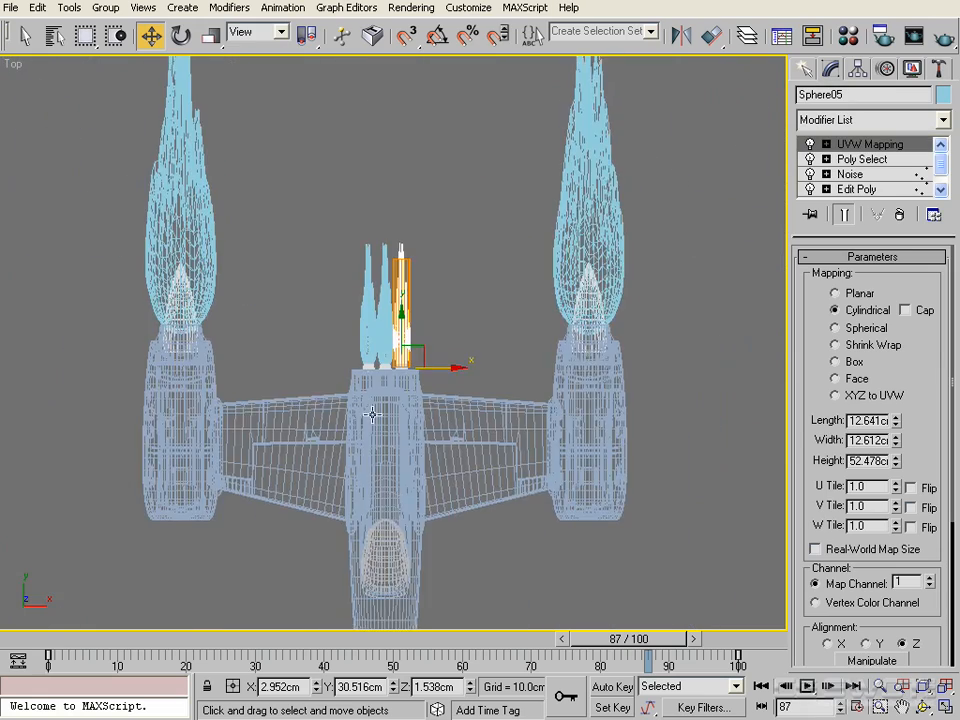
Set the left fuselage flame's Noise seed to 5 and give the middle flame a different seed
scroll(372, 413, up, 4)
middle_drag(372, 413, 424, 461)
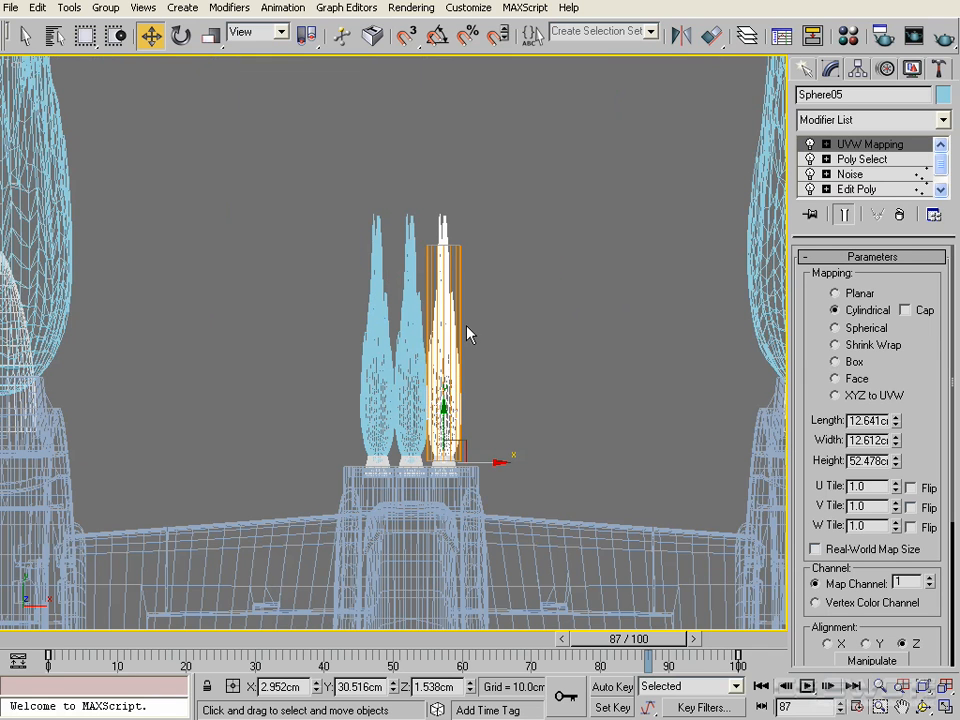
click(374, 362)
click(890, 175)
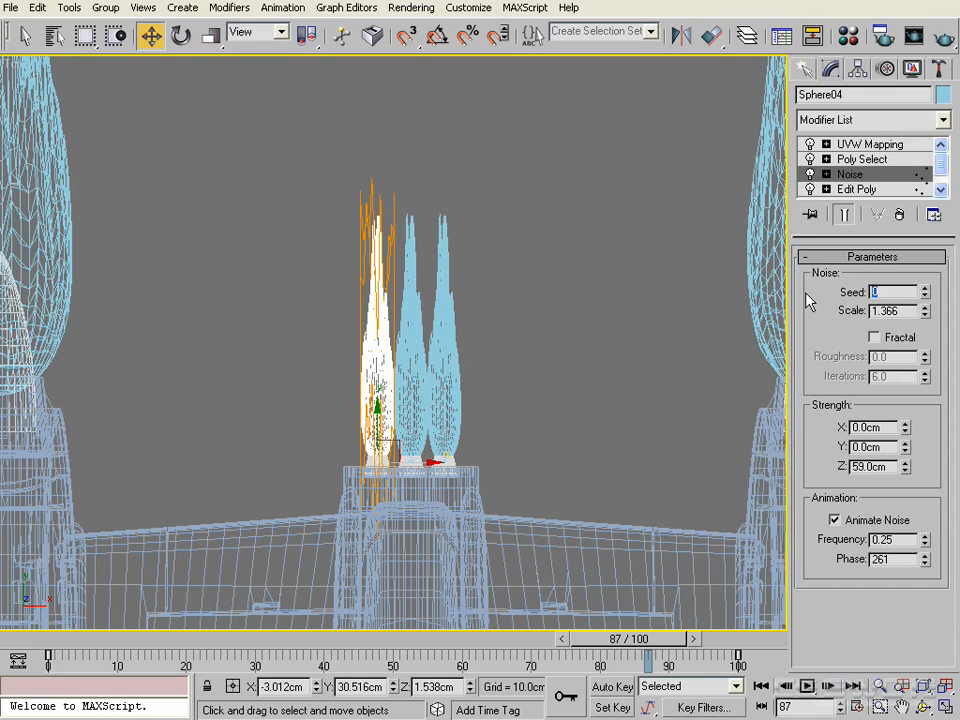
text(5)
click(411, 321)
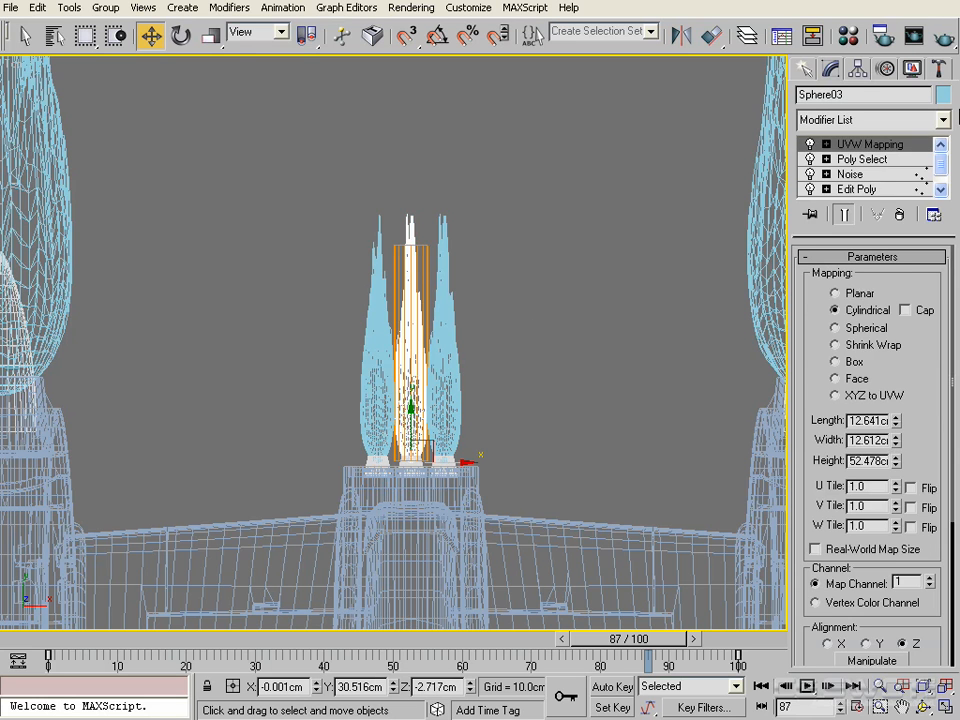
click(878, 178)
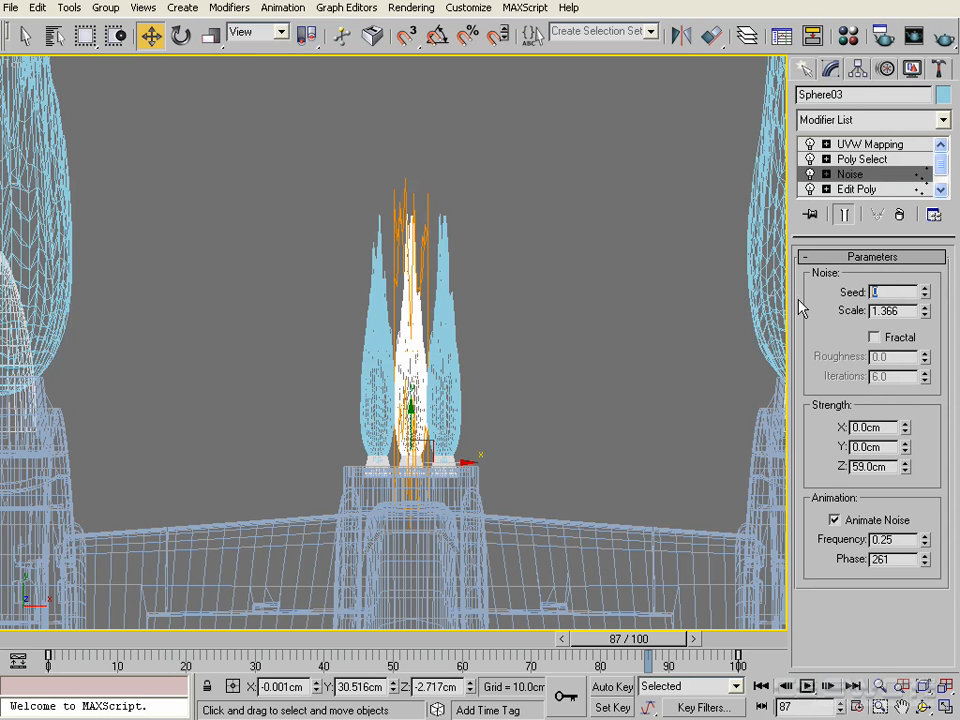
Set the Noise seed of the right fuselage flame to 9
click(455, 366)
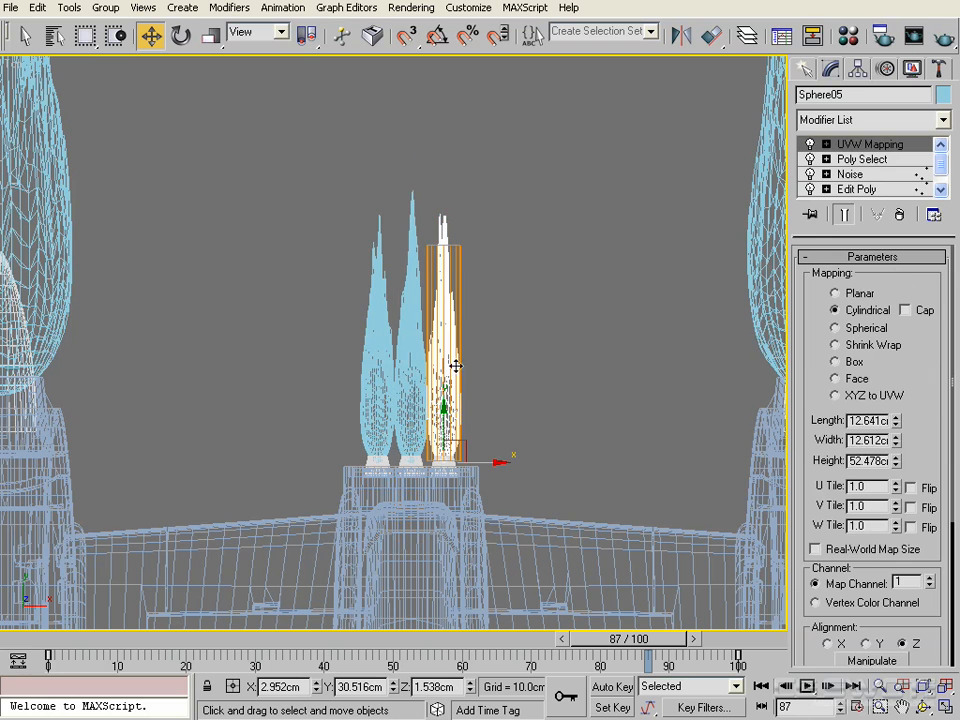
click(872, 176)
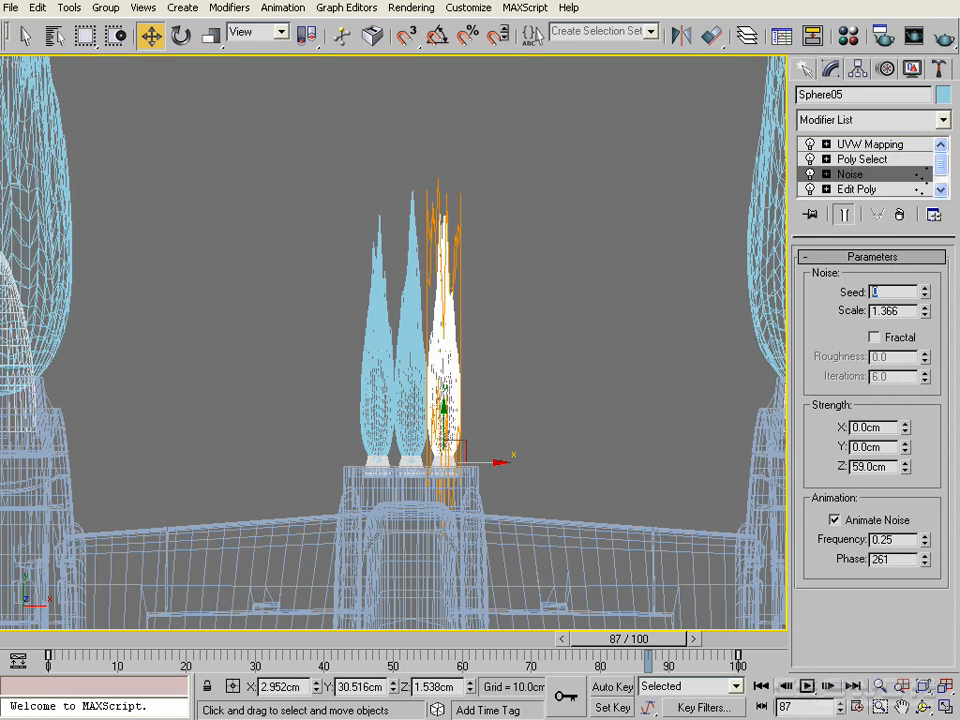
text(9)
key(Return)
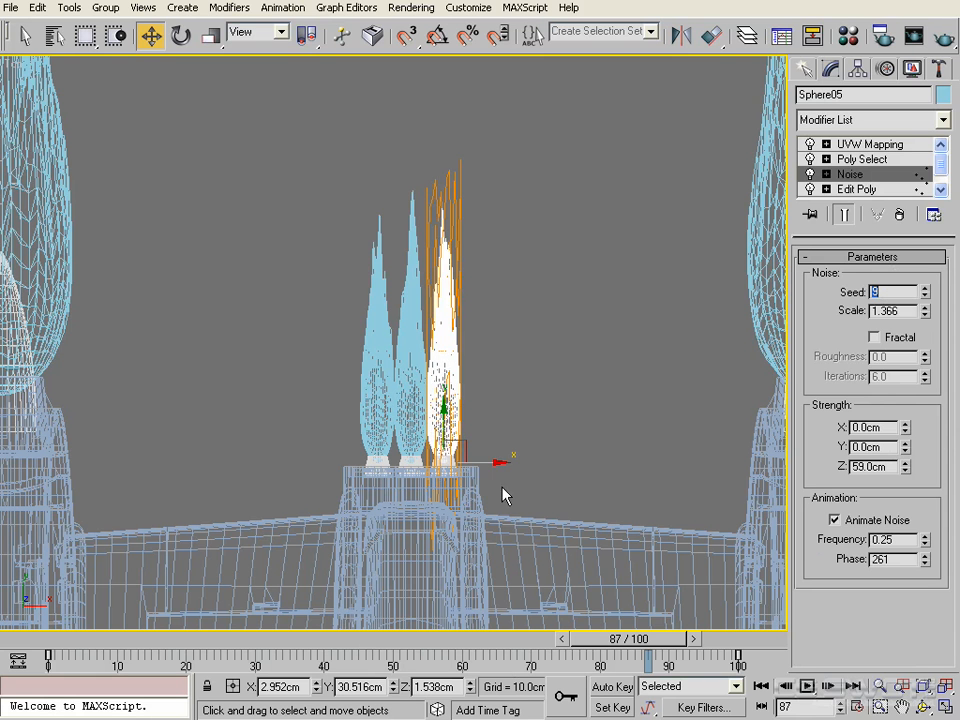
Deselect the flame, scrub to frame 96, and examine all five flames on the ship from the top and from an angled view
click(577, 258)
drag(605, 645, 710, 648)
key(w)
key(t)
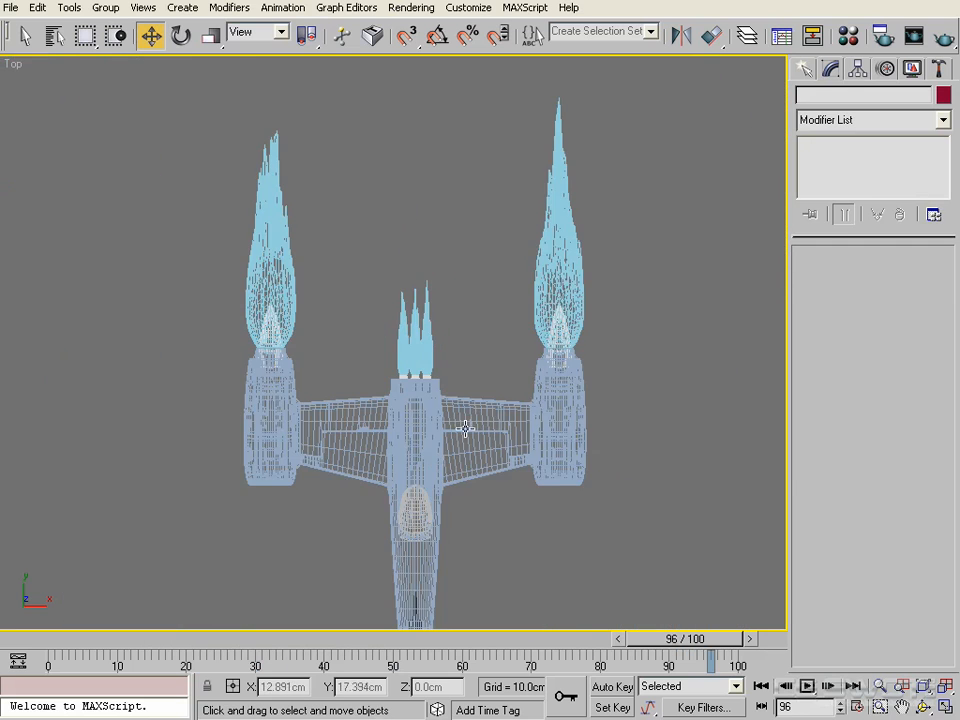
middle_drag(465, 440, 450, 433)
scroll(450, 431, down, 2)
middle_drag(491, 479, 511, 444)
scroll(524, 388, up, 2)
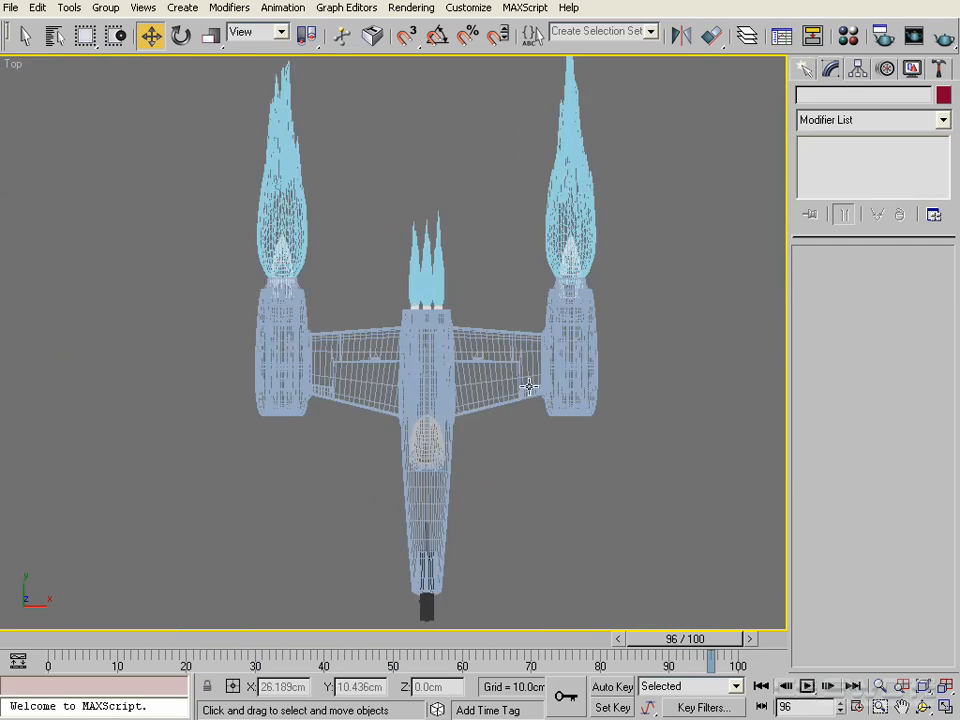
middle_drag(525, 400, 455, 375)
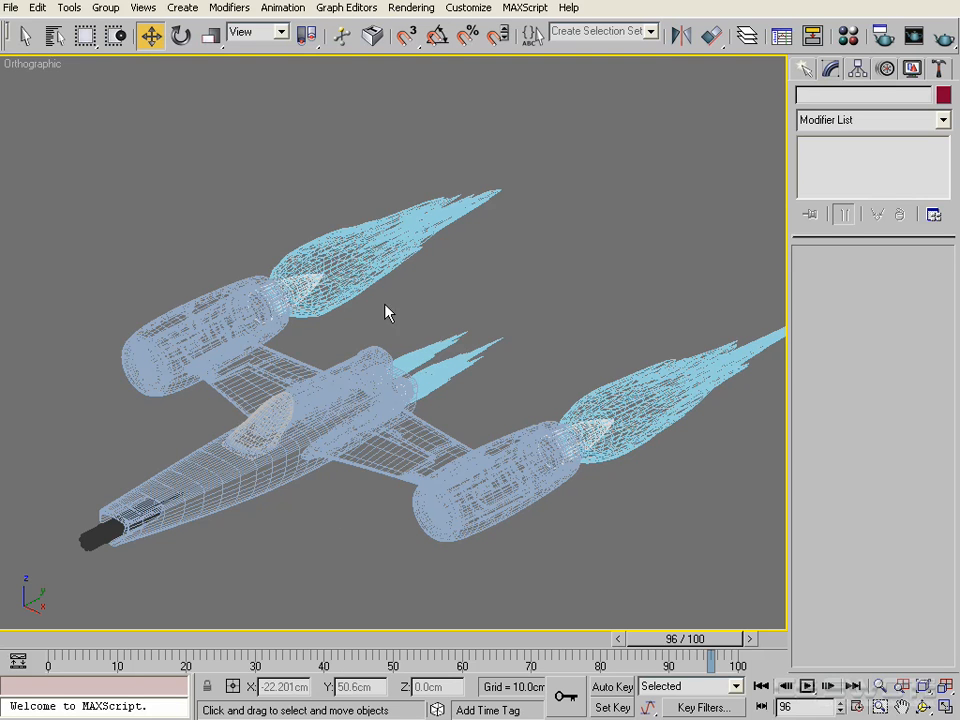
middle_drag(546, 491, 537, 477)
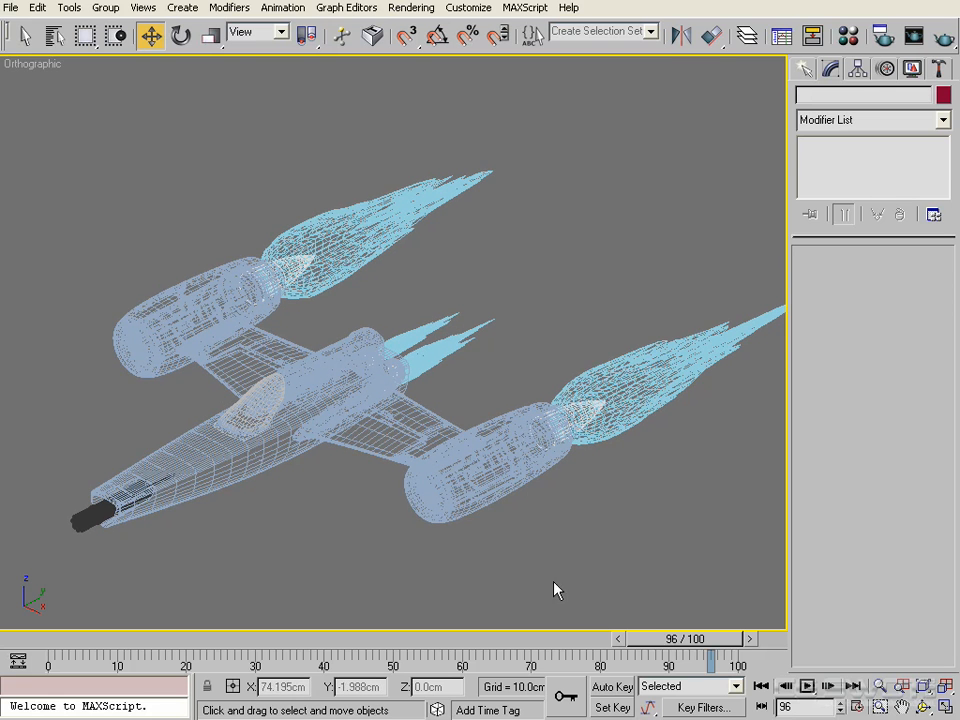
scroll(504, 460, down, 3)
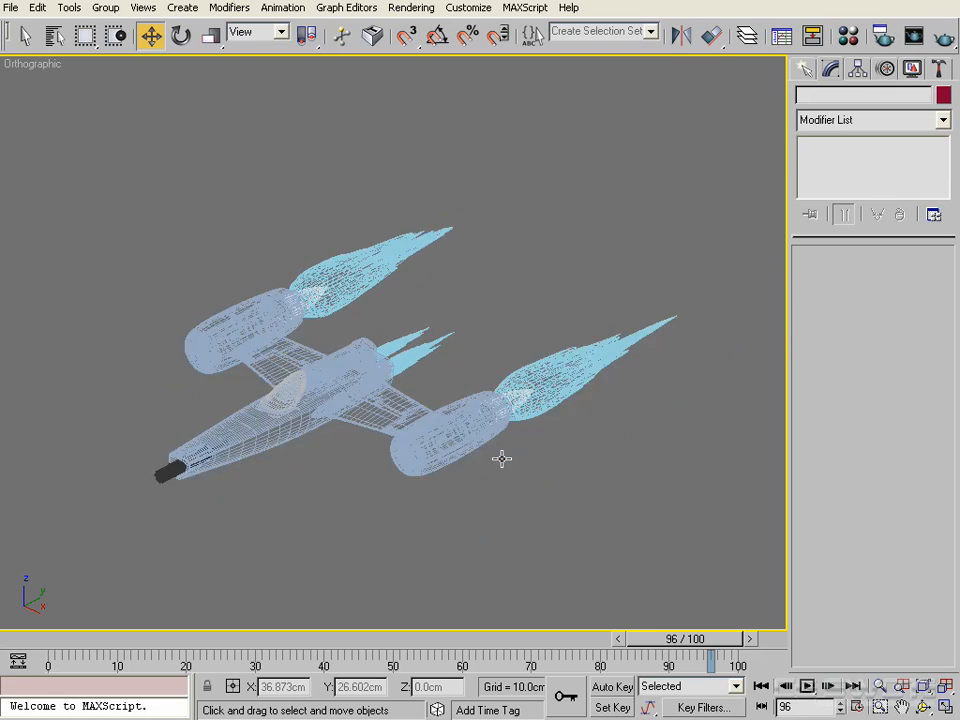
scroll(508, 456, up, 2)
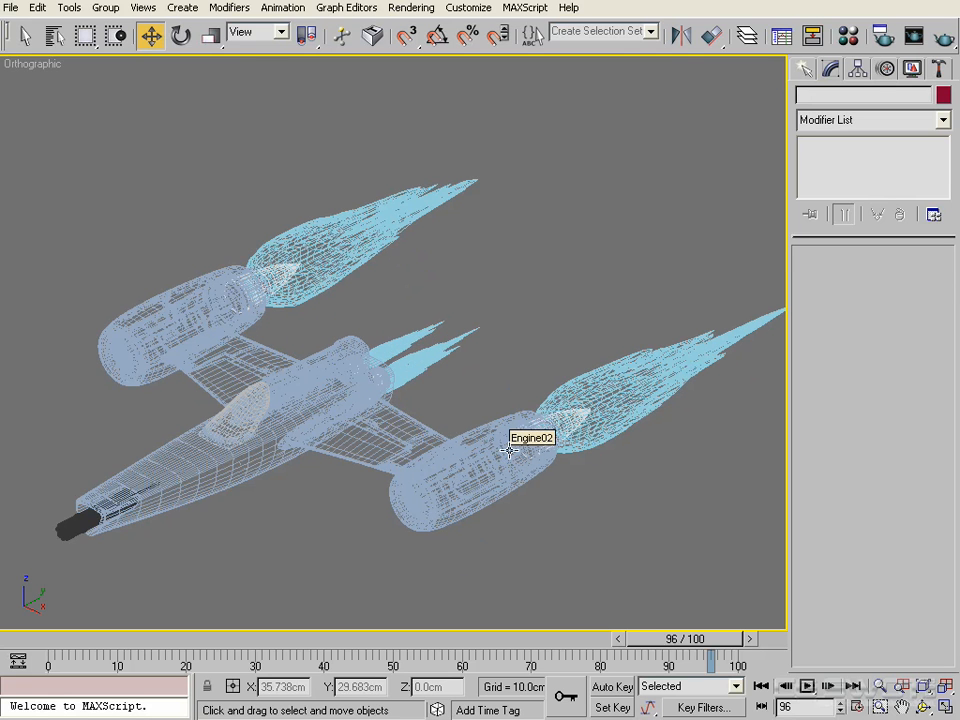